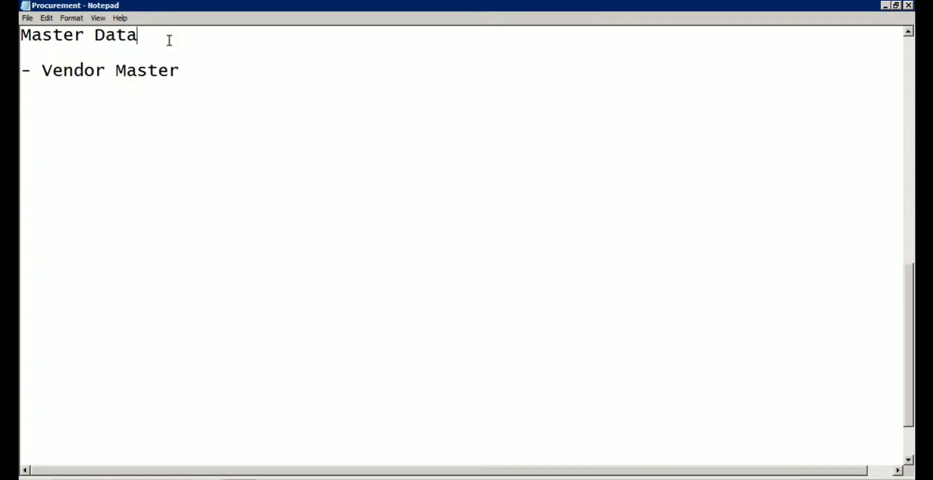
Add the list item "- Material Master" on a new line below Vendor Master in the Master Data notes.
click(183, 73)
key(Return)
text(- Mater)
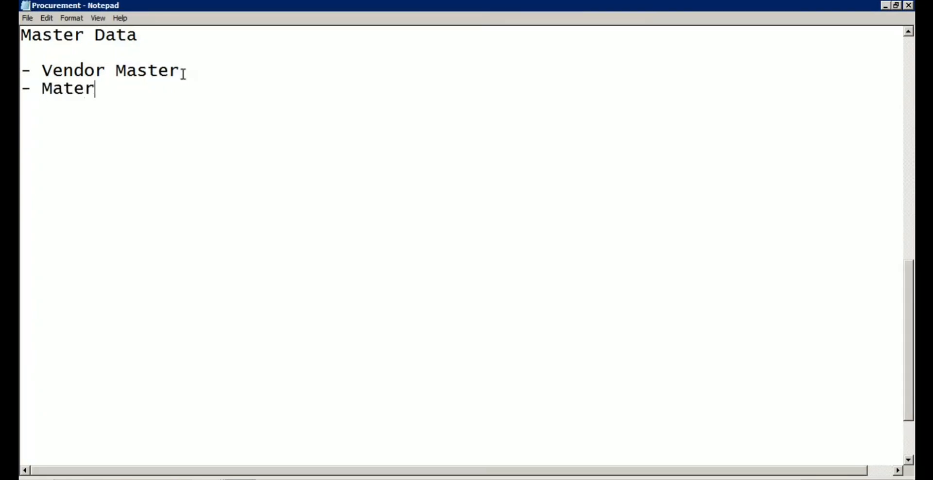
text(ial Master)
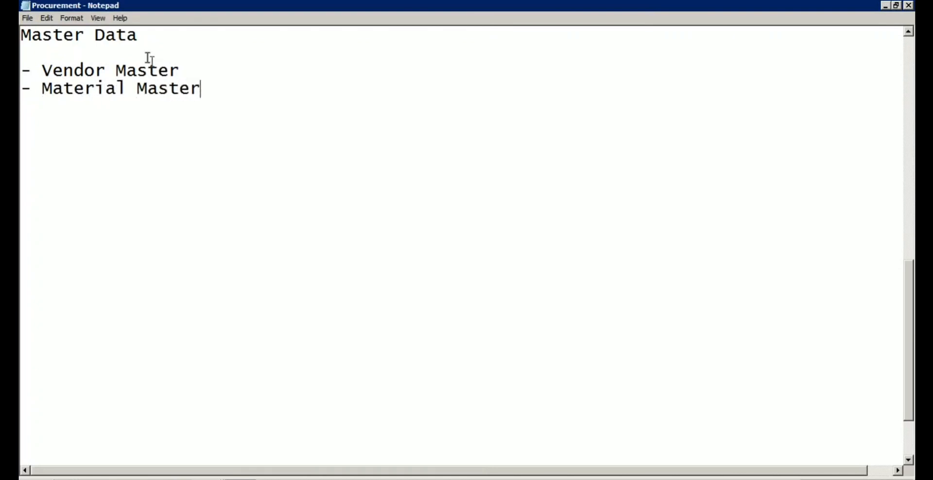
drag(200, 88, 45, 88)
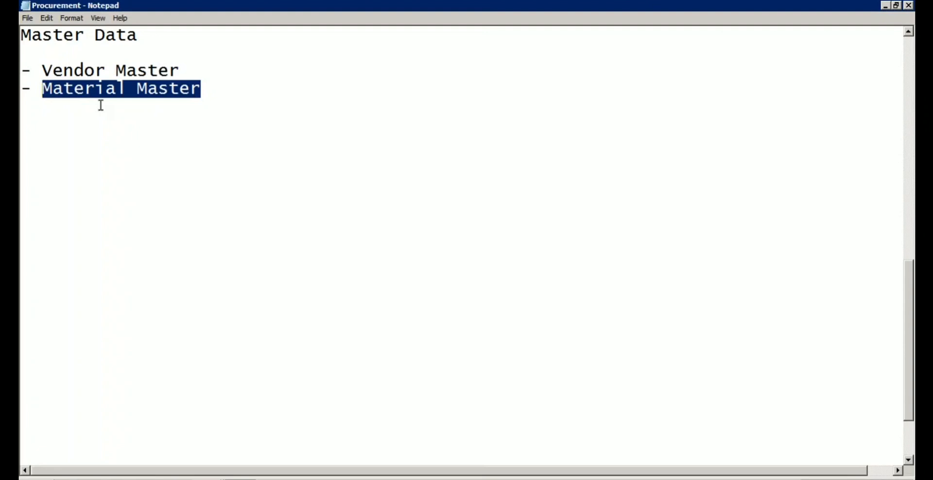
click(168, 69)
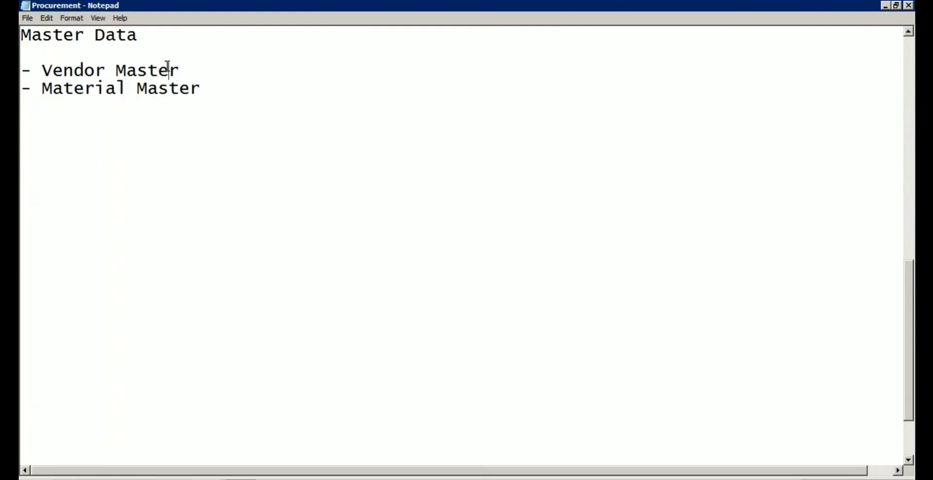
click(201, 88)
Switch to the SAP "Customizing: Execute Project" session and go back to the SAP Easy Access screen.
click(208, 479)
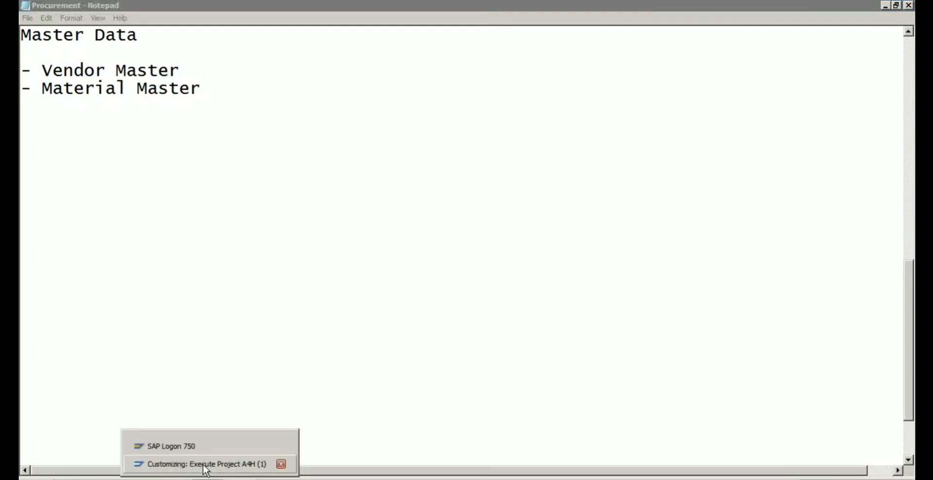
click(203, 465)
click(49, 35)
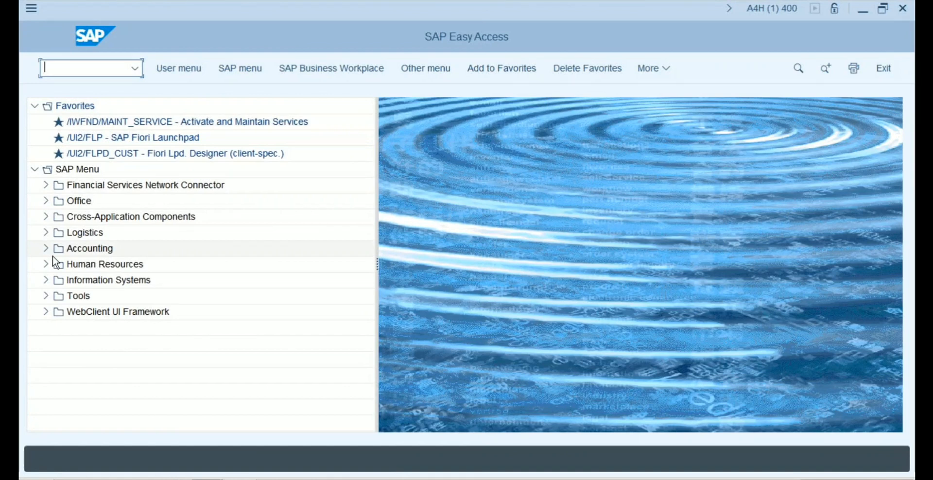
Start the general, immediate material creation transaction MM01 from the Material Master area of Logistics, Materials Management.
click(45, 233)
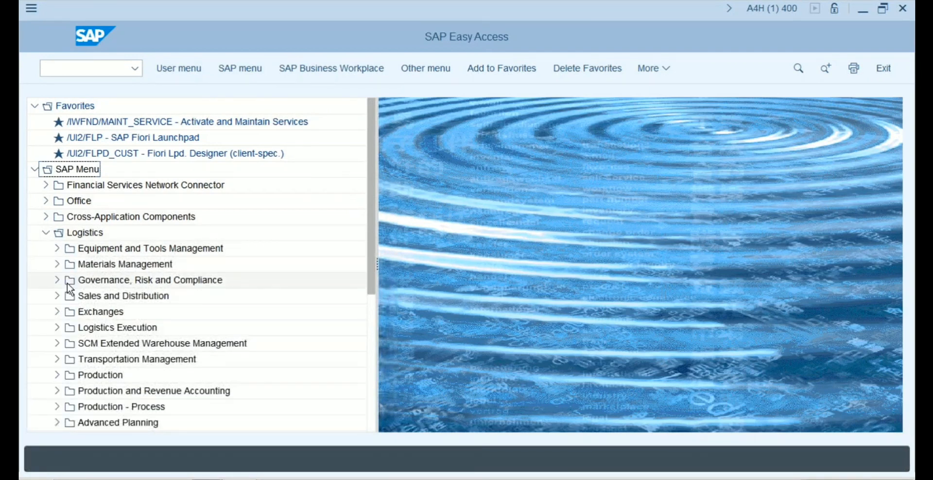
click(58, 263)
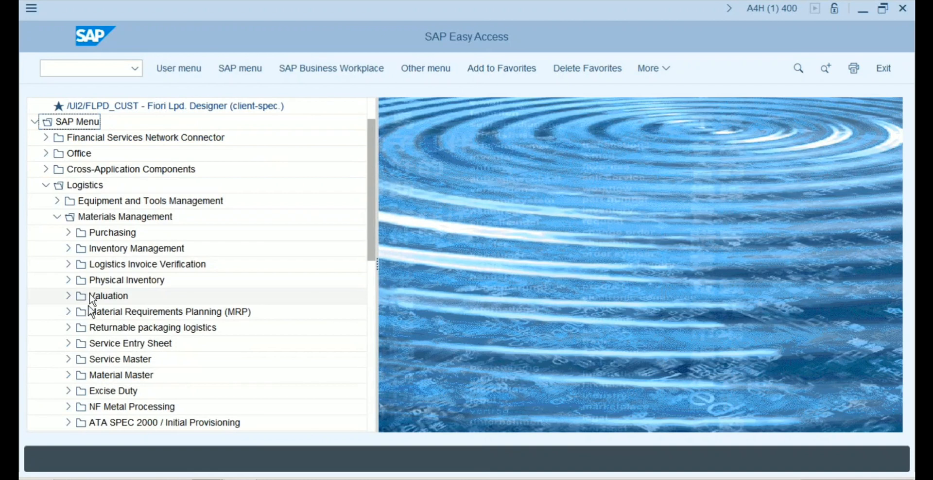
click(69, 375)
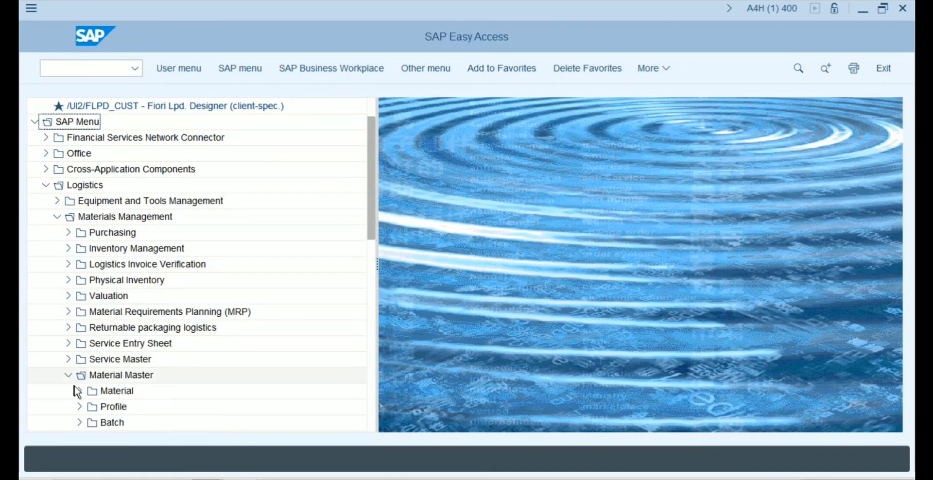
click(77, 390)
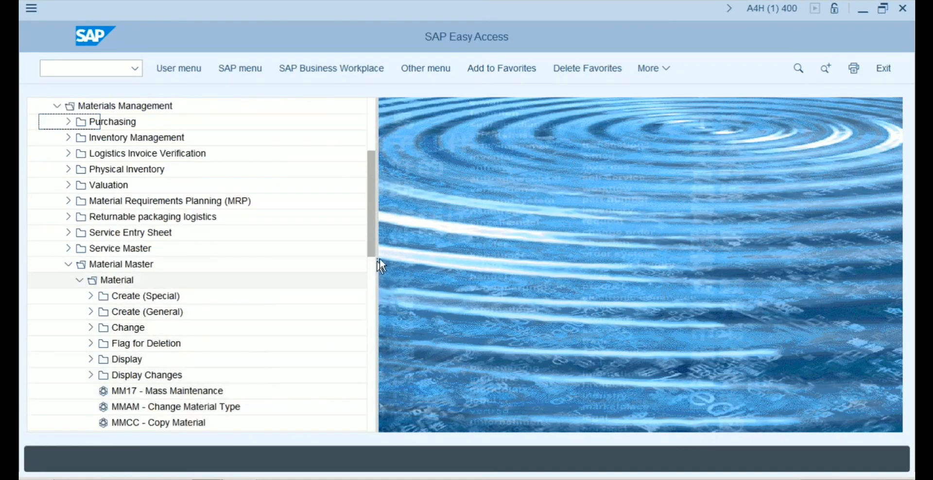
click(89, 296)
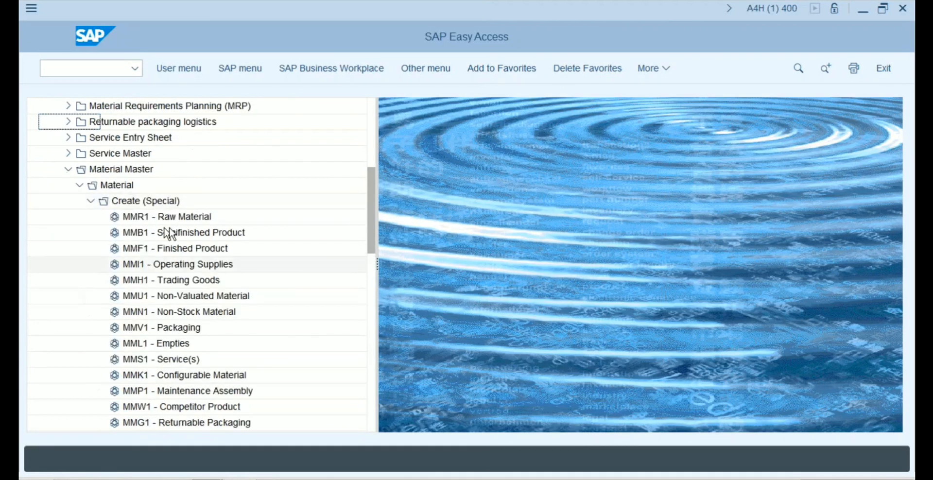
click(90, 203)
click(90, 216)
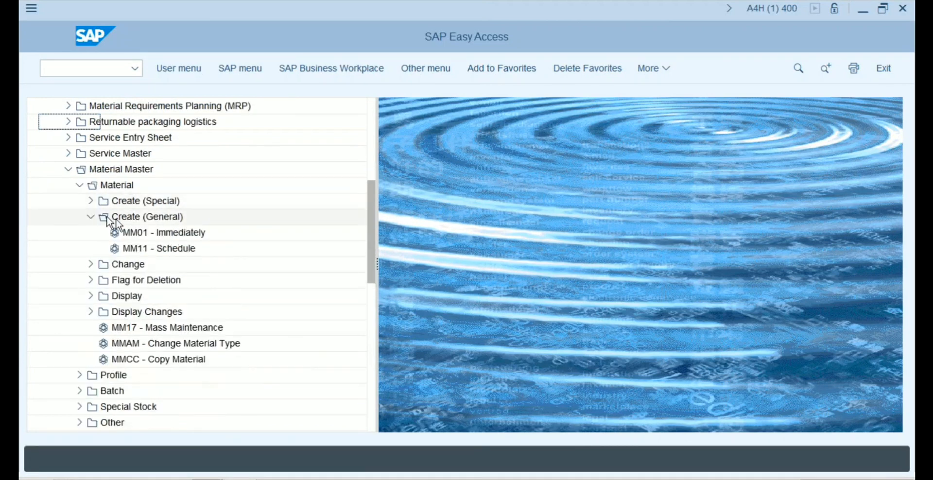
click(134, 233)
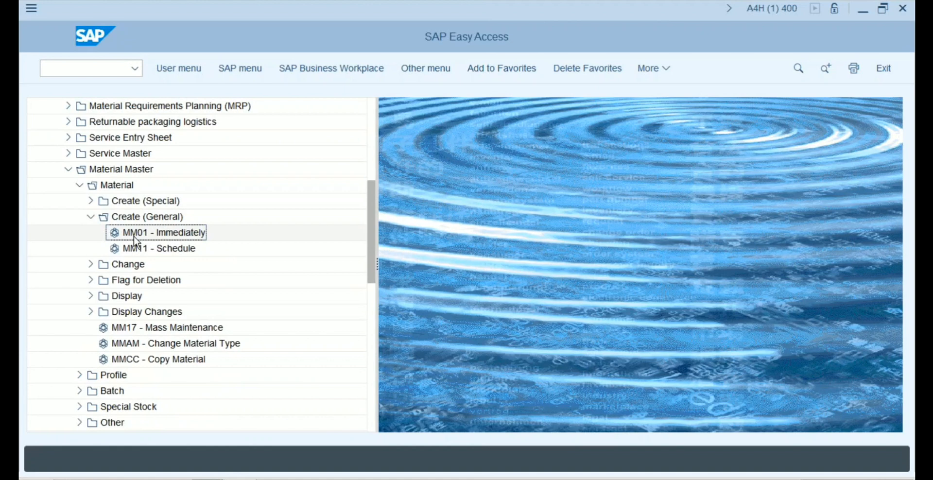
double_click(149, 234)
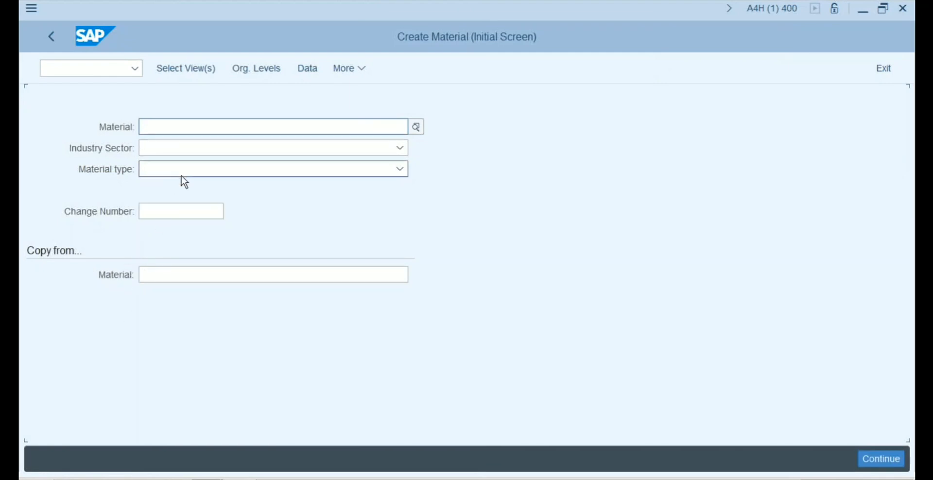
Examine the available industry sectors and material types for the new material without choosing any.
click(183, 127)
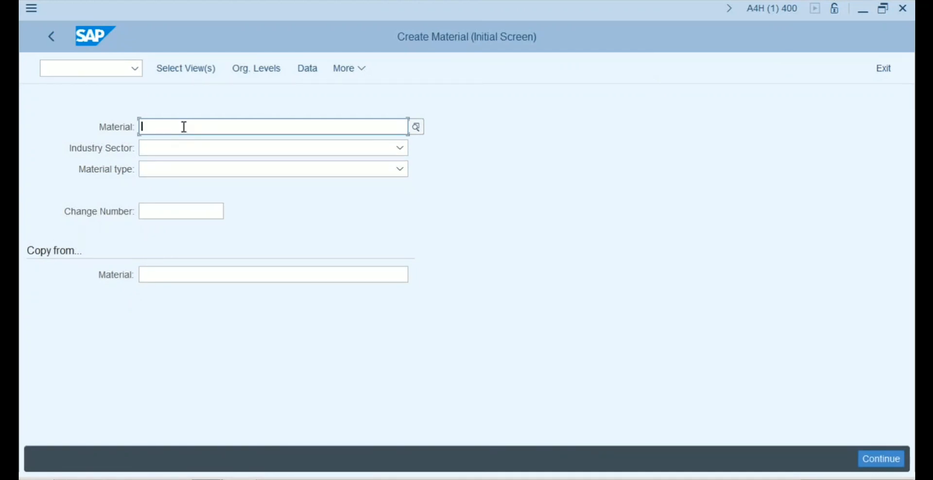
click(175, 151)
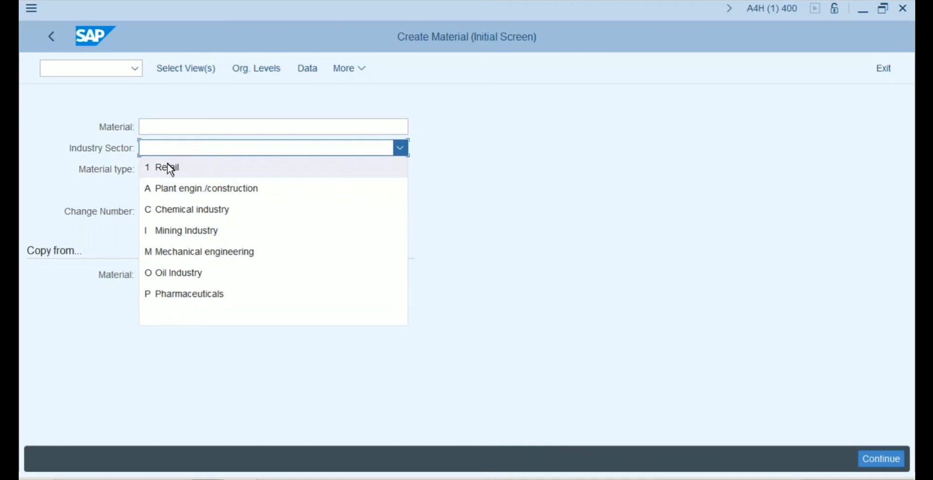
click(52, 176)
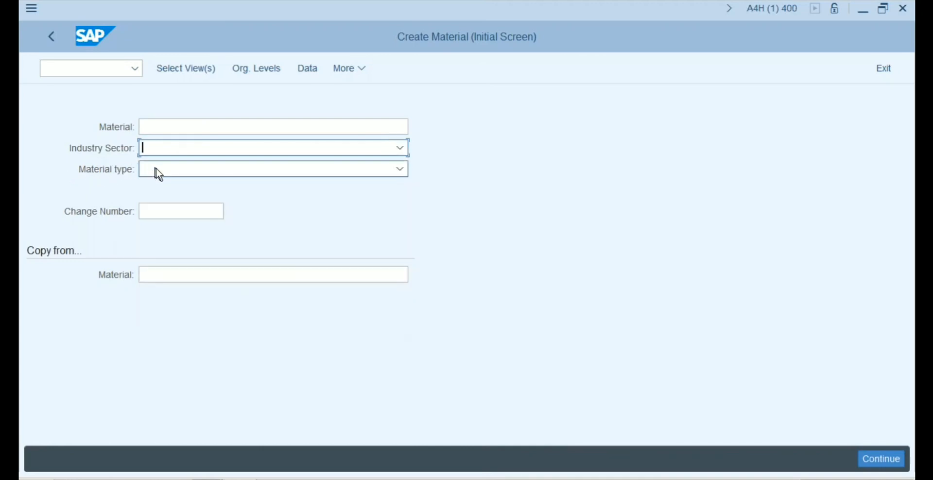
click(167, 175)
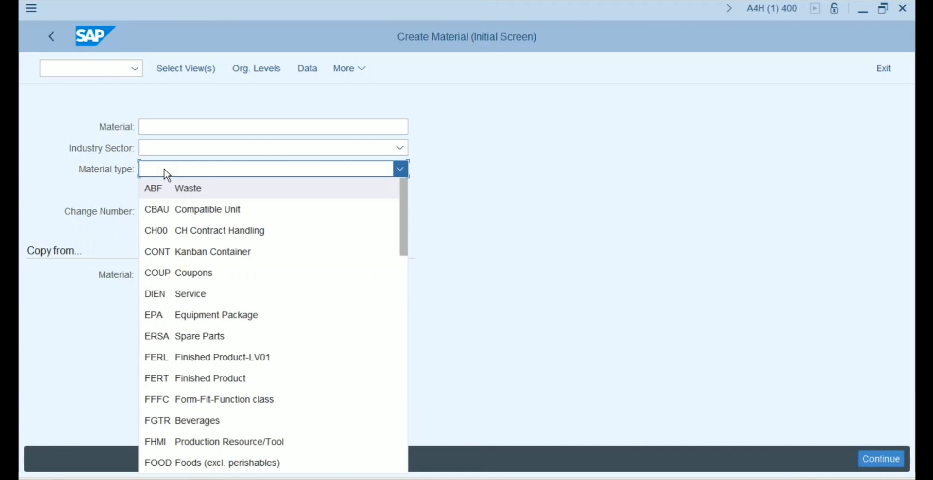
click(60, 177)
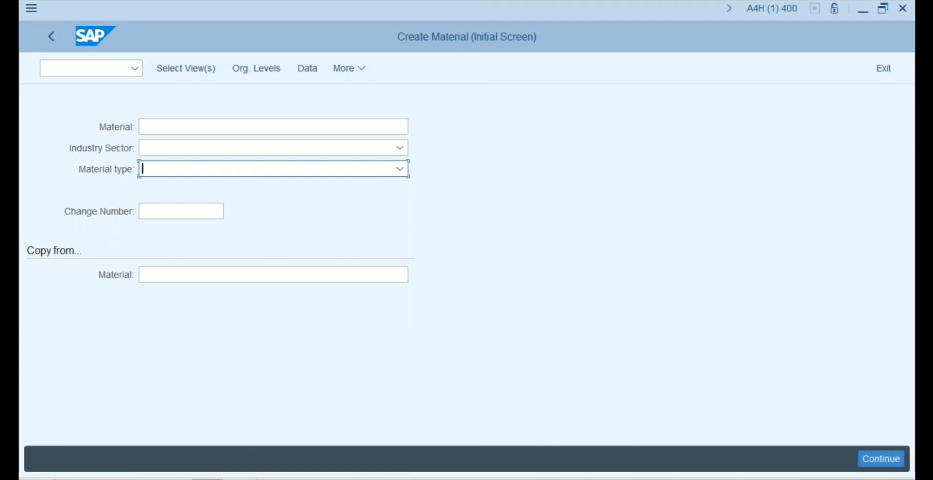
Switch to the Procurement notes in Notepad and add the heading "Material Types" below the Master Data list.
click(243, 462)
key(Return)
key(Return)
key(Return)
text(Mater)
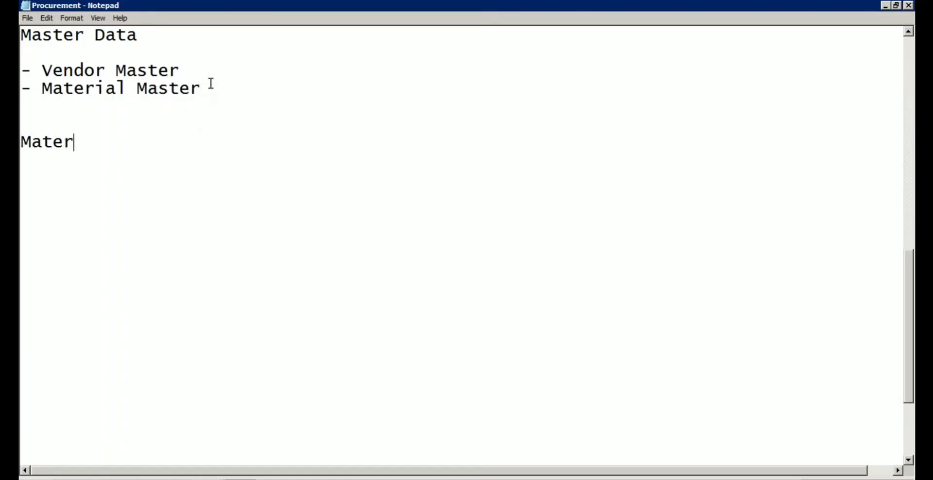
text(ial Types)
List "- Raw Material" and "- Finished Goods" under the Material Types heading.
key(Return)
key(Return)
text(-)
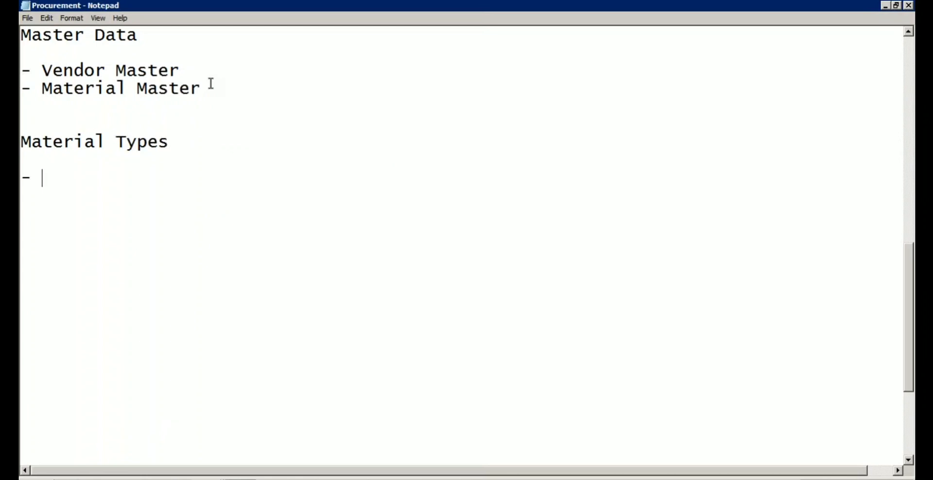
text(Raw Material)
key(Return)
text(- )
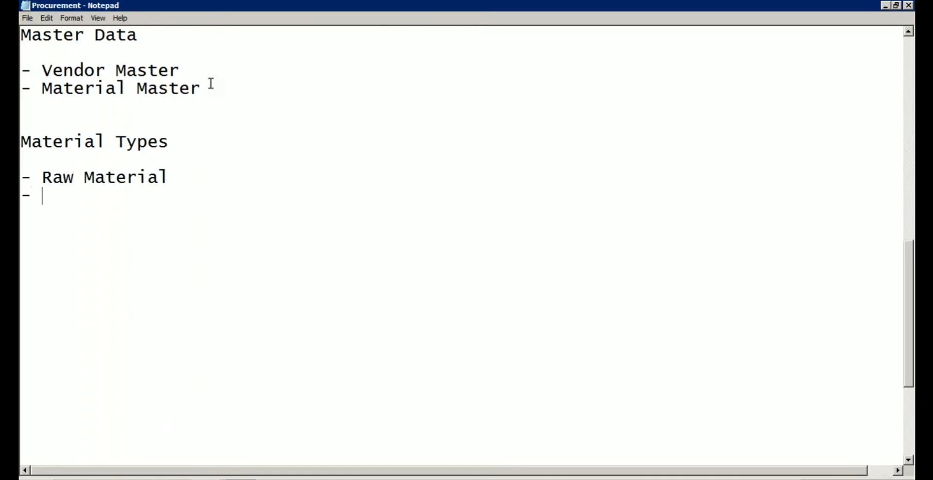
text(Finished )
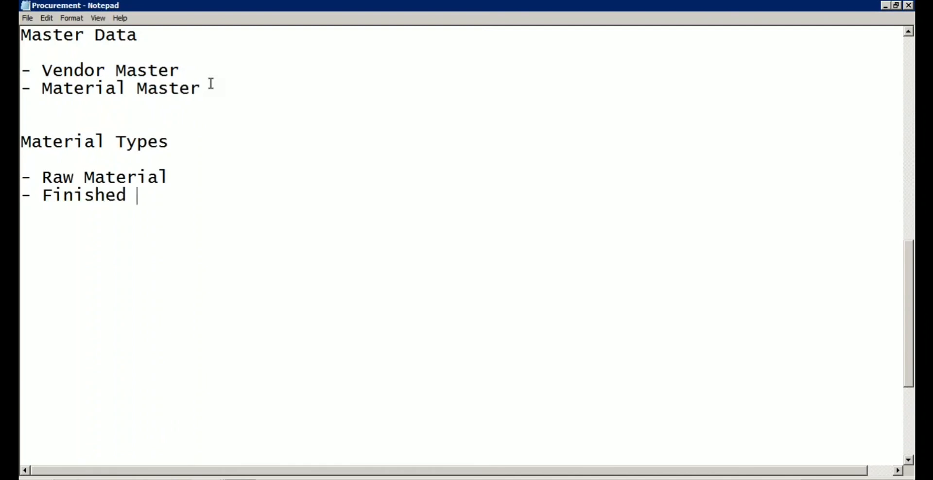
text(Goods)
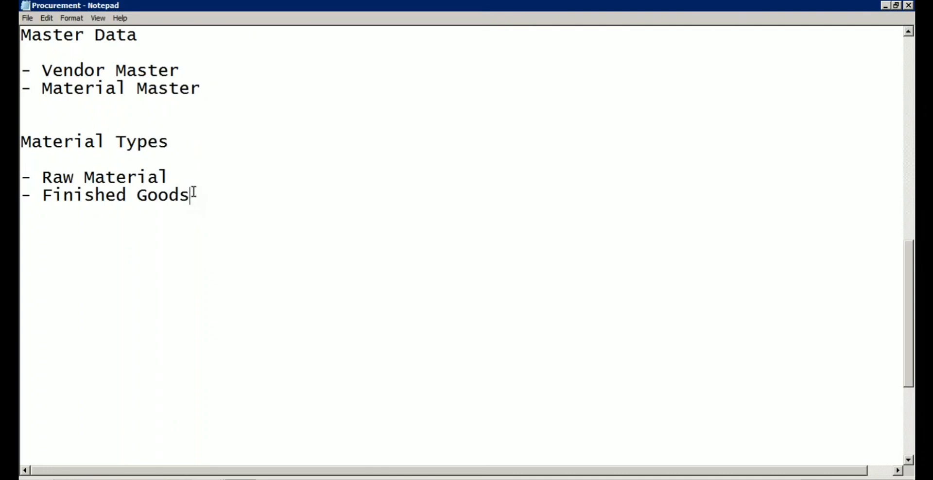
click(172, 175)
click(193, 195)
click(182, 174)
click(196, 193)
click(176, 174)
click(189, 195)
click(172, 175)
click(193, 196)
click(169, 175)
click(196, 194)
click(173, 175)
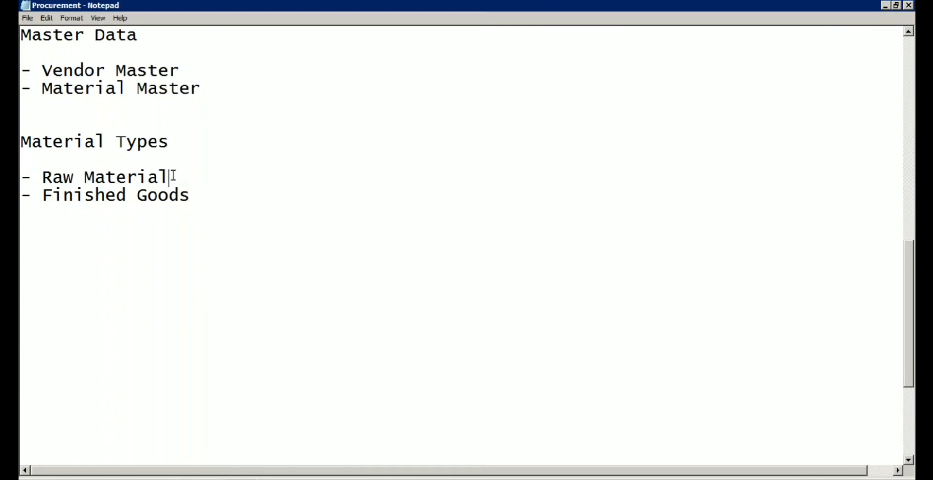
click(193, 192)
click(171, 175)
click(197, 196)
Switch to the SAP Create Material session and look through the full list of material types without choosing one.
click(214, 479)
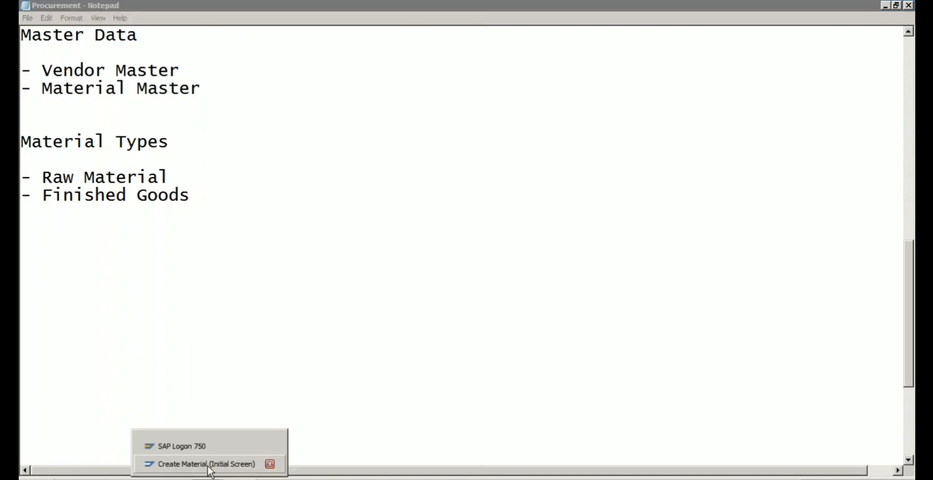
click(209, 465)
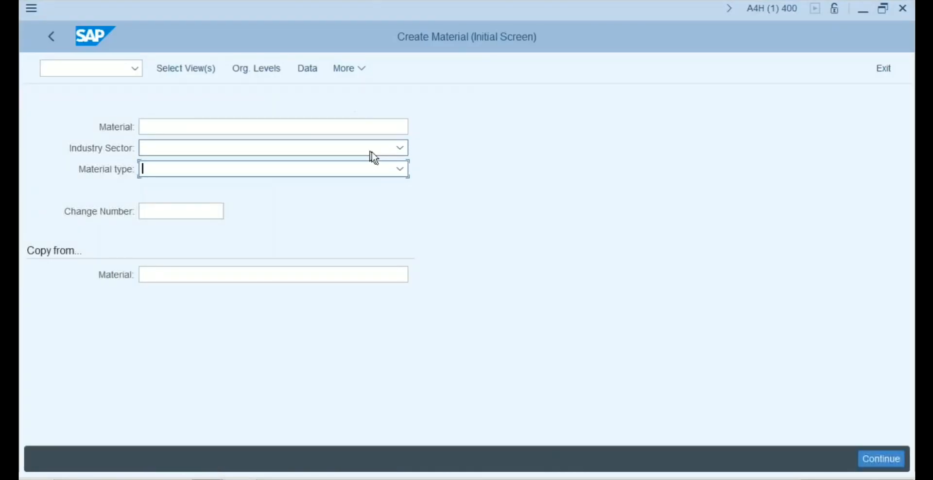
click(398, 169)
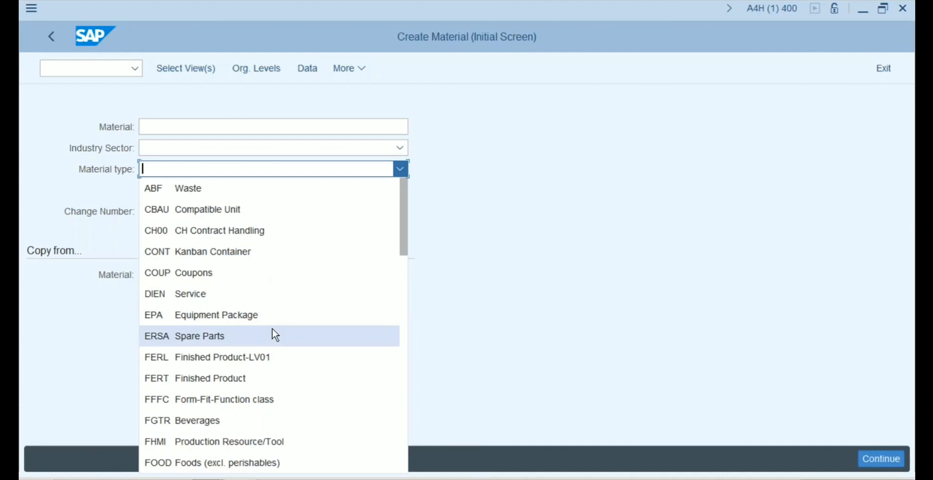
click(404, 272)
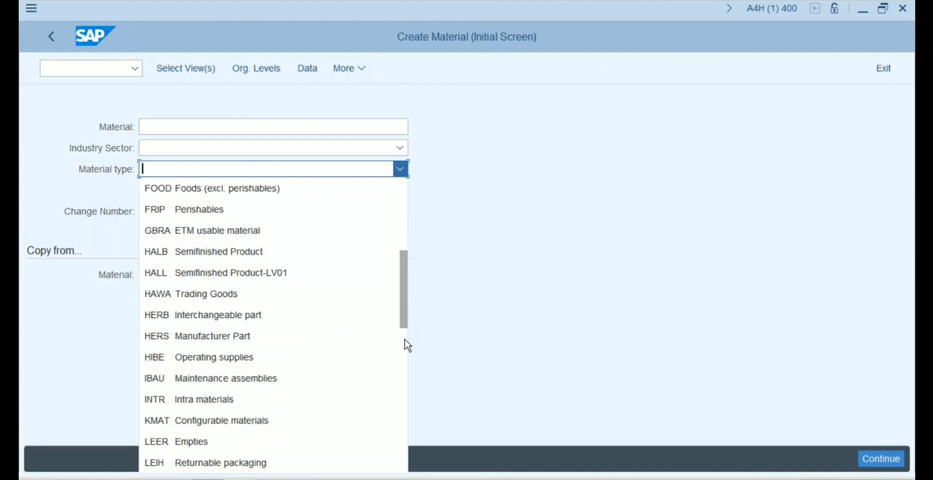
click(403, 340)
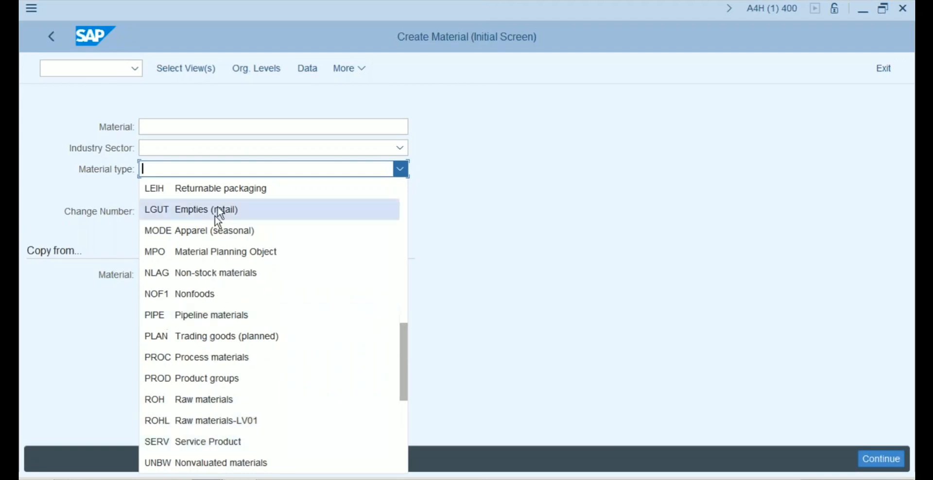
click(404, 247)
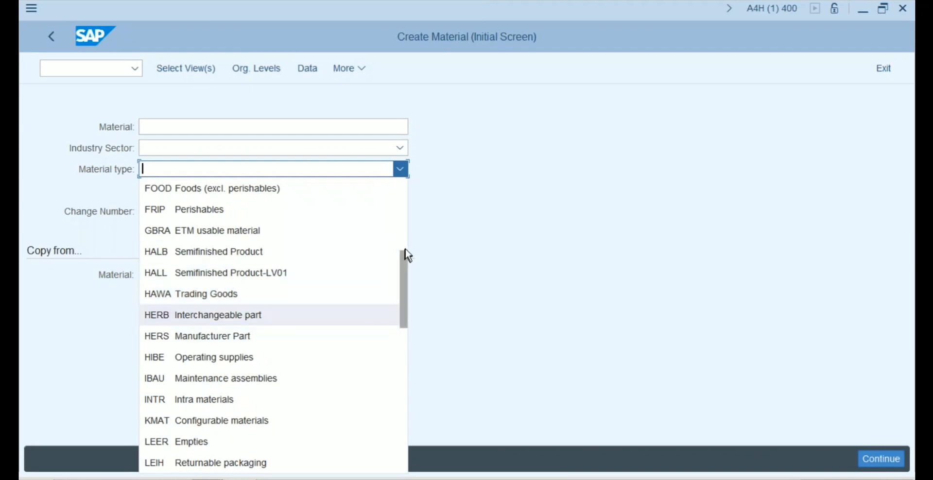
scroll(407, 223, up, 5)
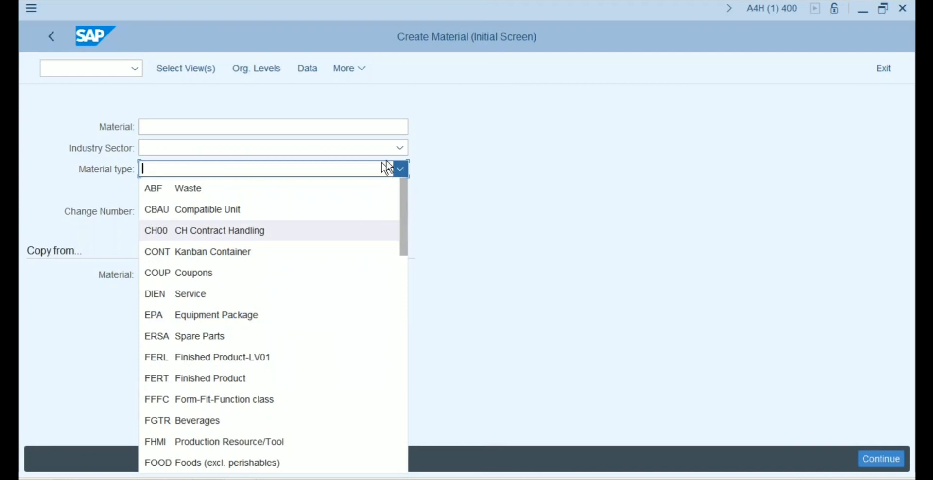
click(450, 160)
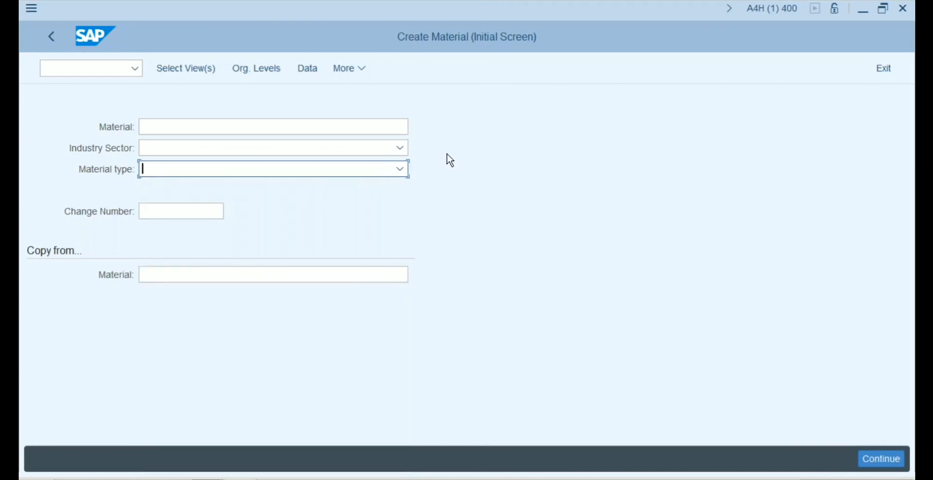
Open a second SAP session and run transaction spro in it.
click(29, 8)
click(59, 160)
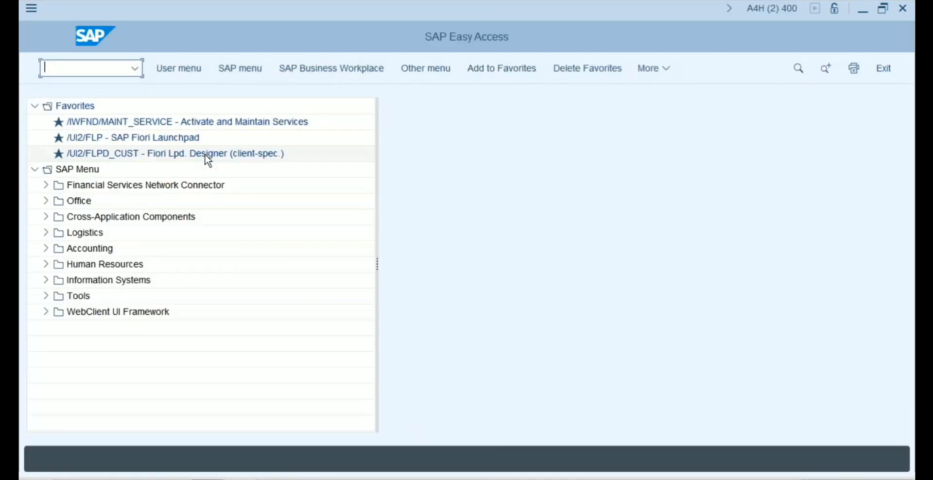
text(spro)
key(Return)
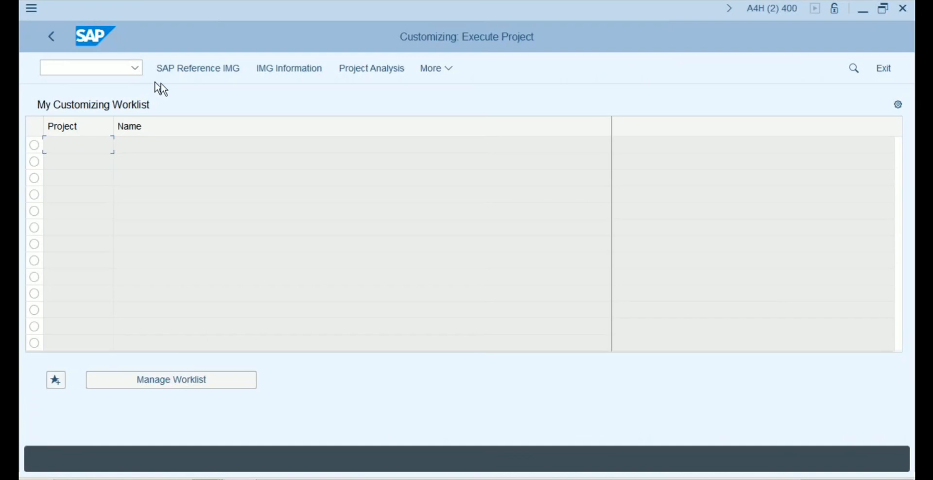
Open the SAP Reference IMG and run Define Attributes of Material Types under Logistics - General, Material Master, Basic Settings, Material Types.
click(182, 68)
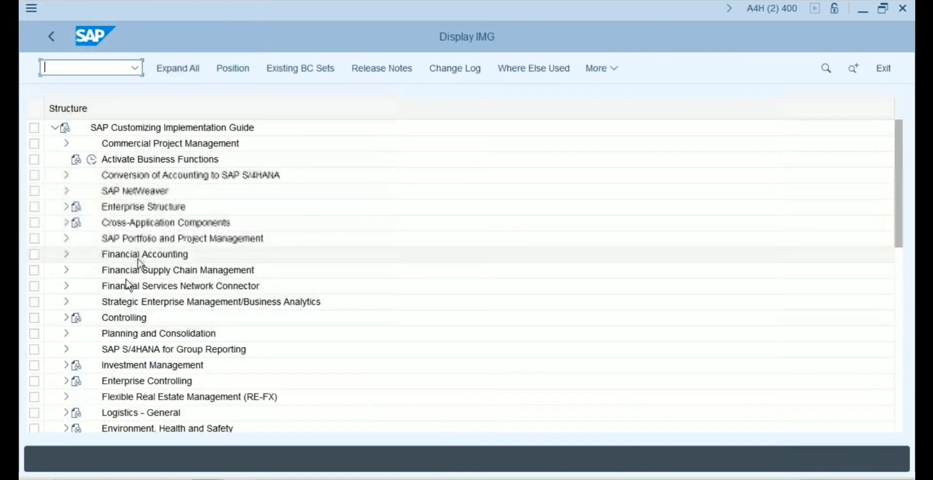
click(63, 412)
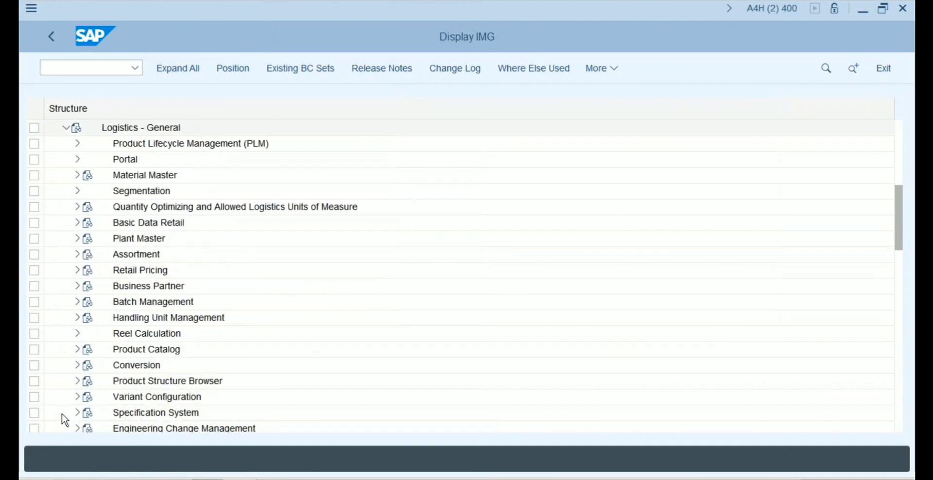
click(77, 176)
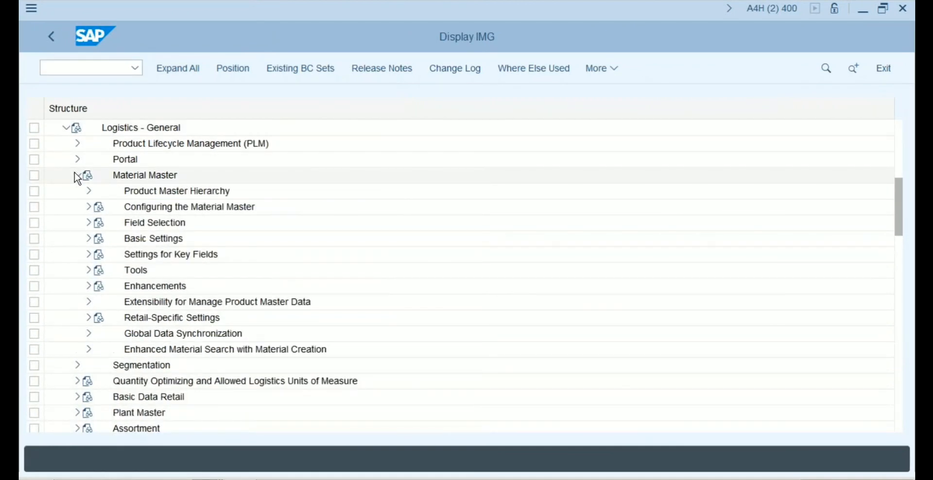
click(88, 239)
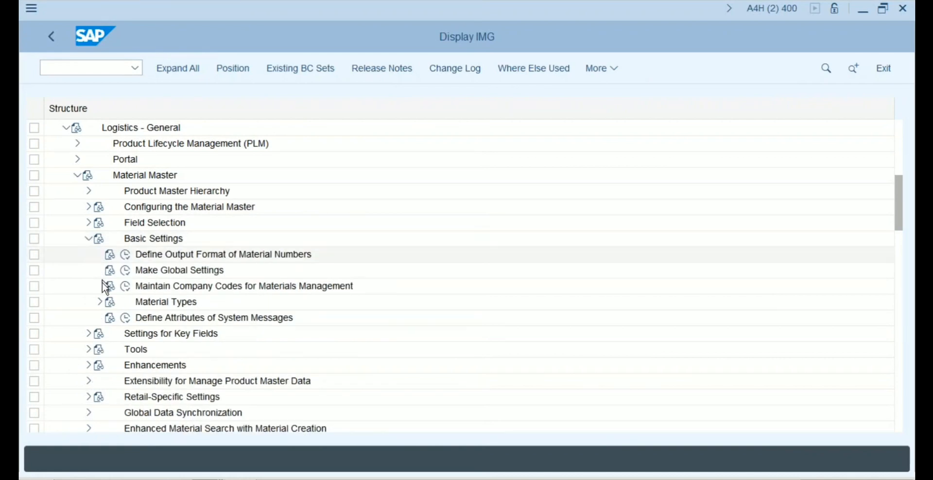
click(100, 301)
click(193, 319)
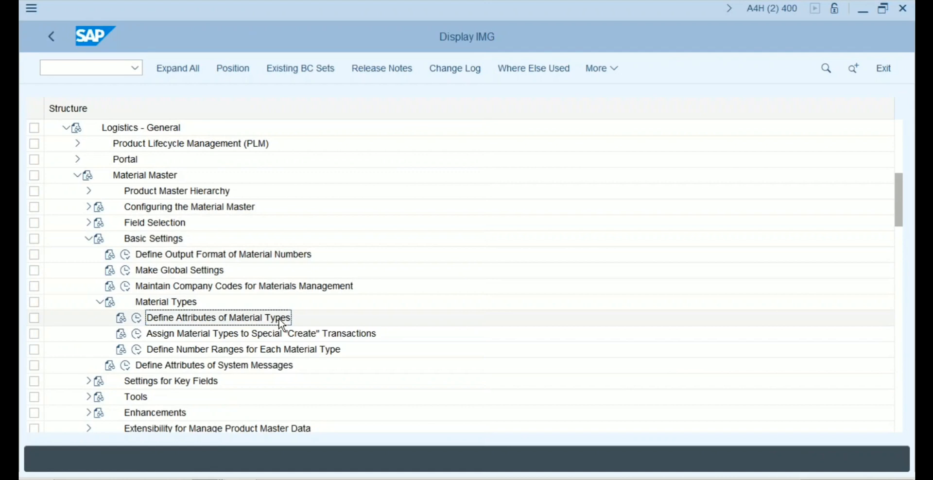
click(137, 318)
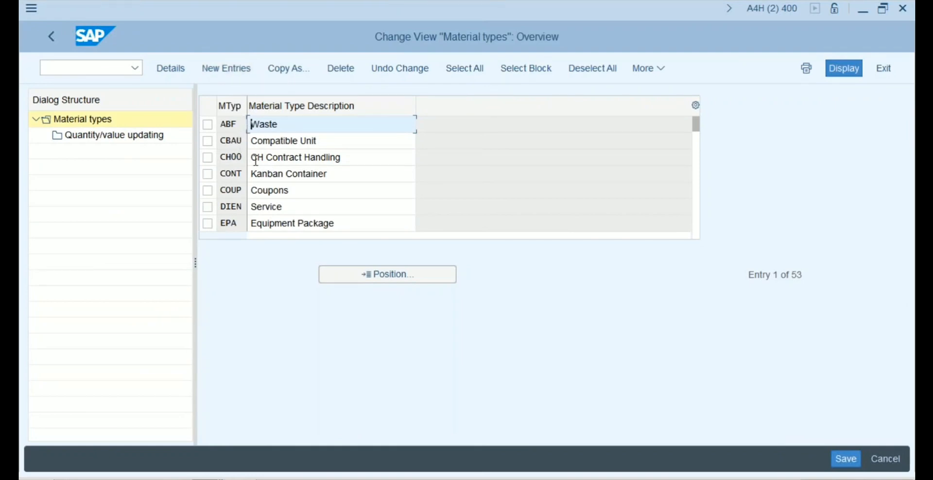
click(322, 140)
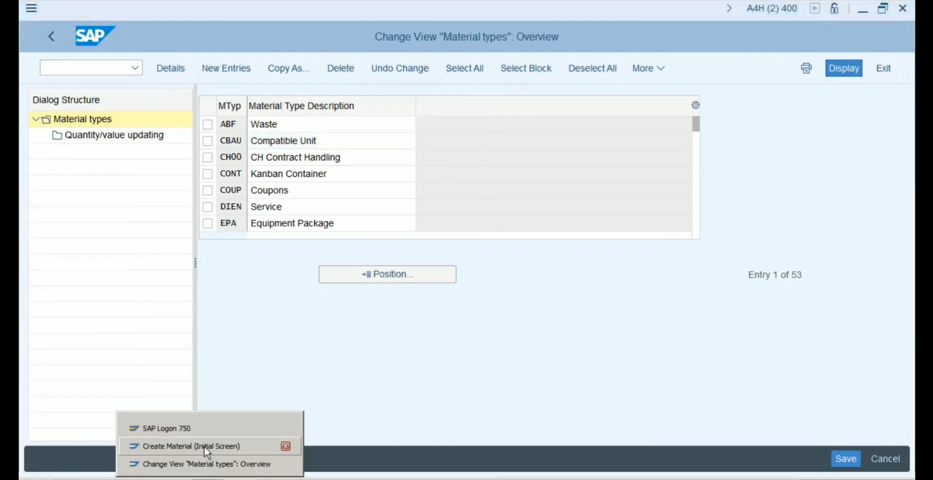
Switch to the Create Material session and review the Material and Material type fields, including the available types, without choosing one.
click(204, 446)
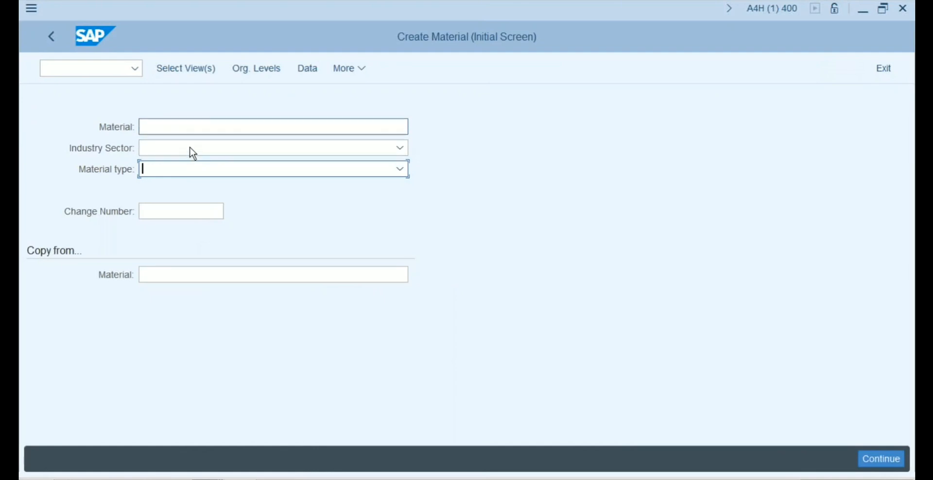
click(308, 174)
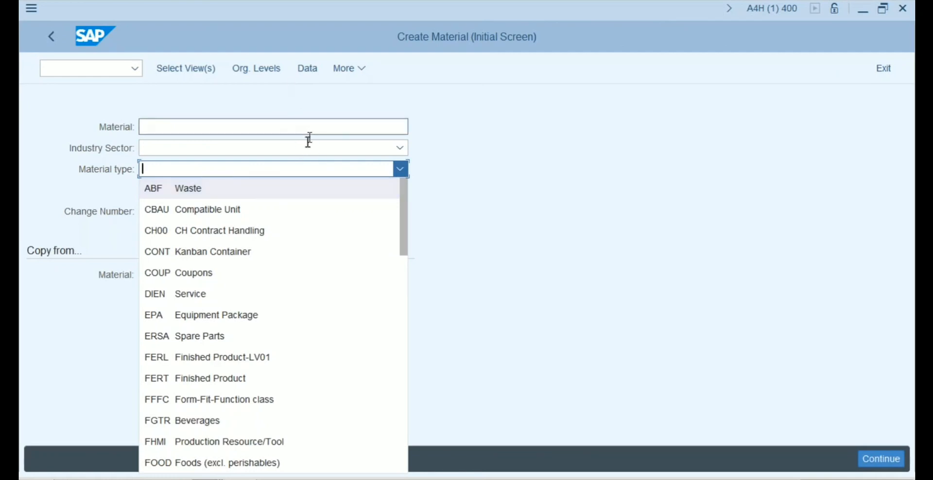
click(300, 100)
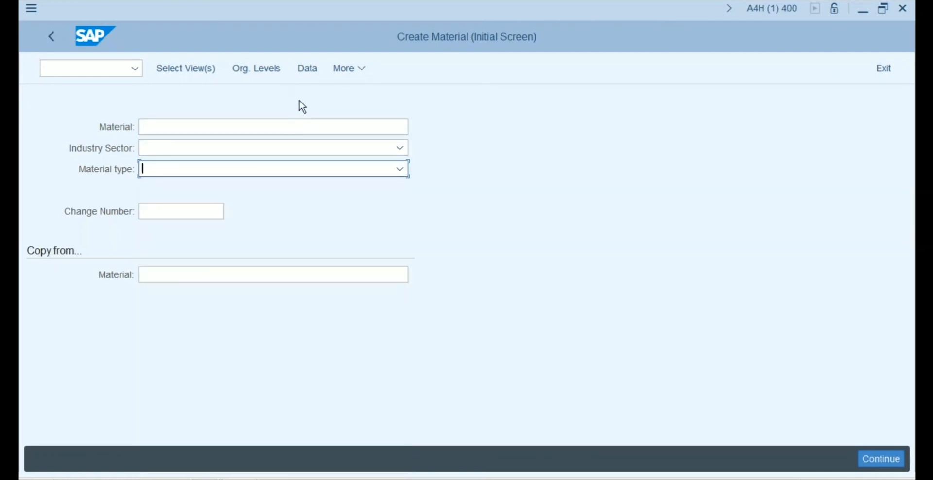
click(225, 128)
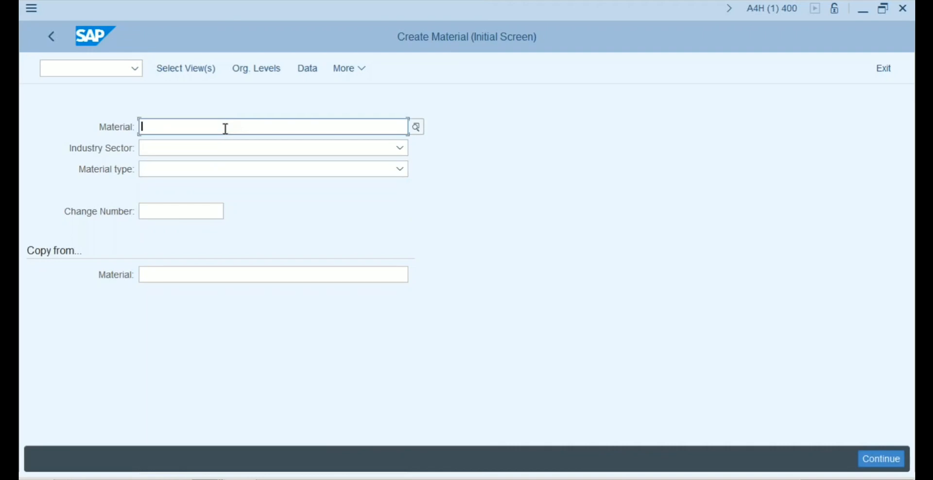
click(208, 170)
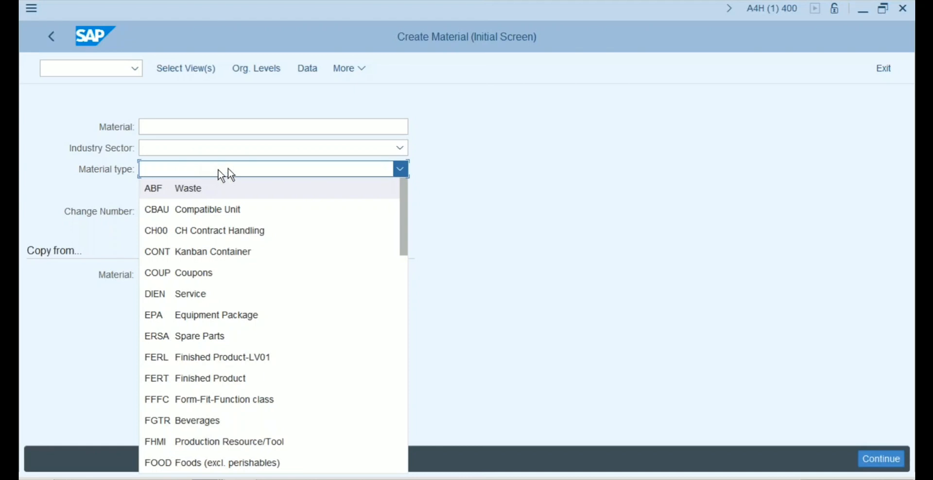
click(304, 172)
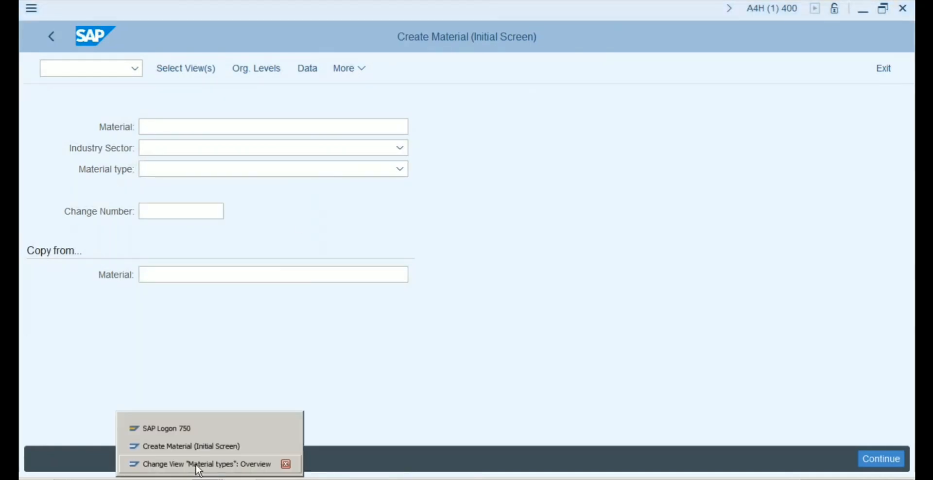
Return to the Material types customizing session, open the details of ROH Raw materials and view its user departments.
click(198, 466)
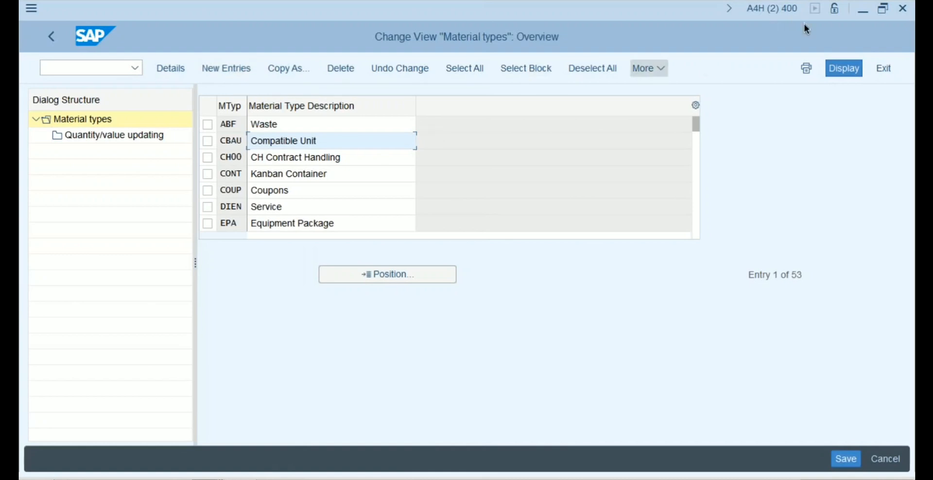
click(697, 207)
click(697, 207)
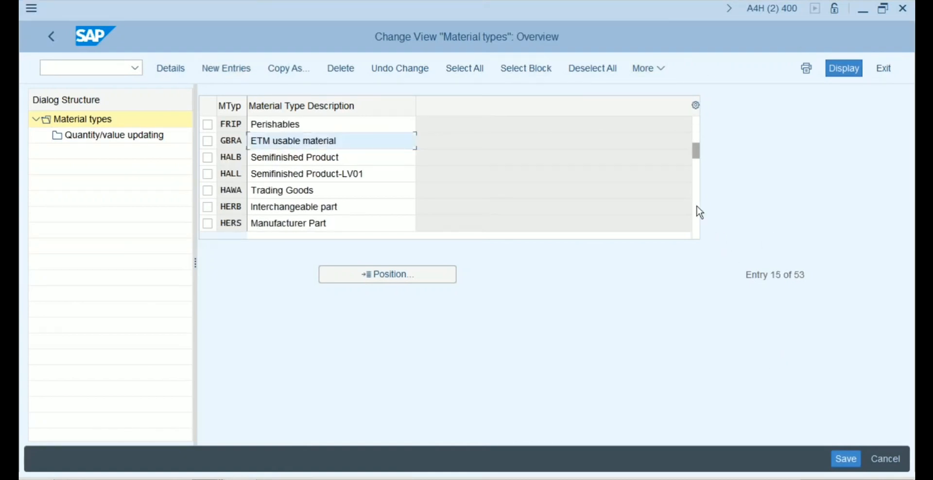
click(697, 207)
click(697, 207)
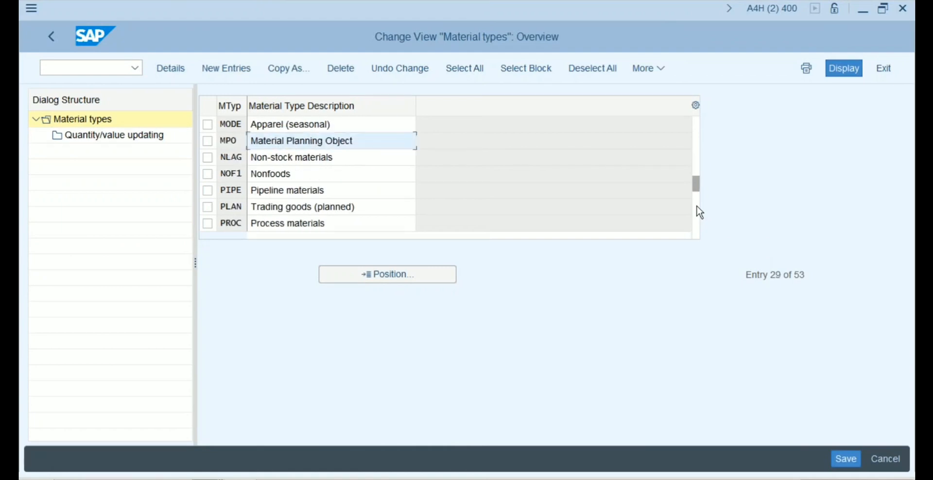
click(697, 207)
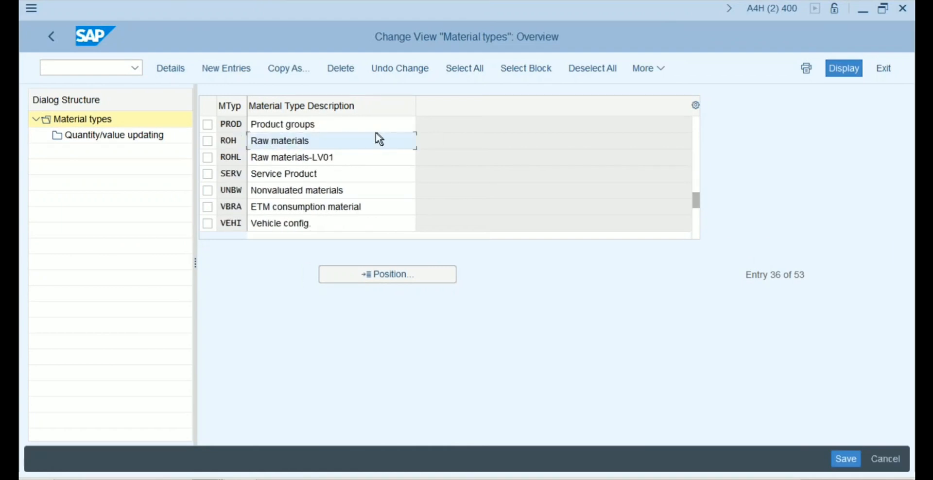
double_click(284, 142)
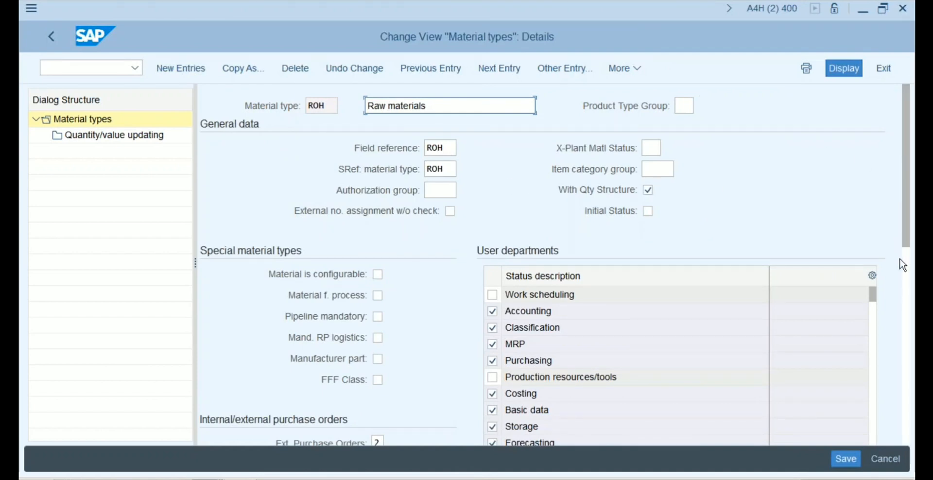
scroll(905, 263, down, 3)
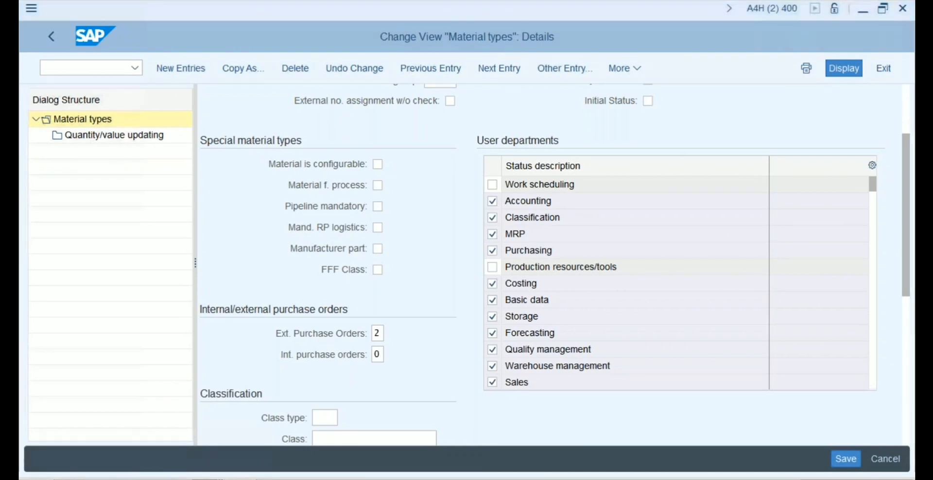
Switch to the Create Material session again and check its material type choices without selecting any.
click(189, 445)
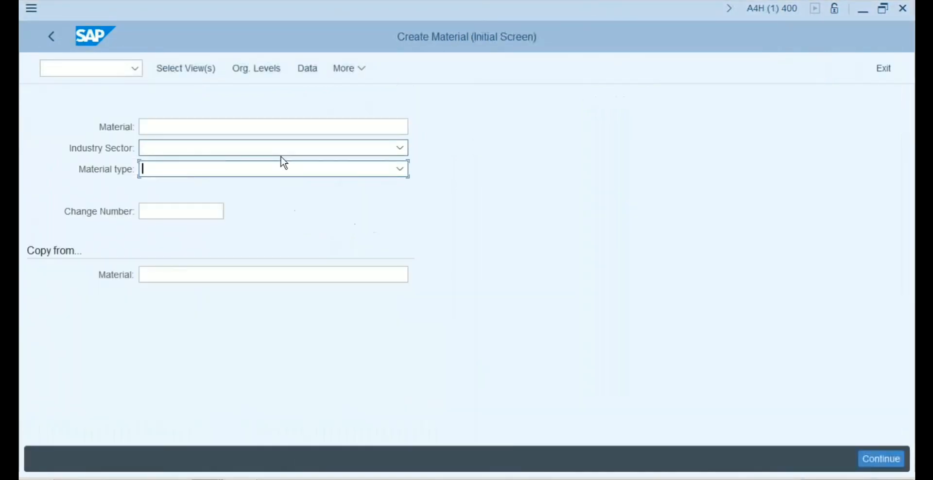
click(316, 173)
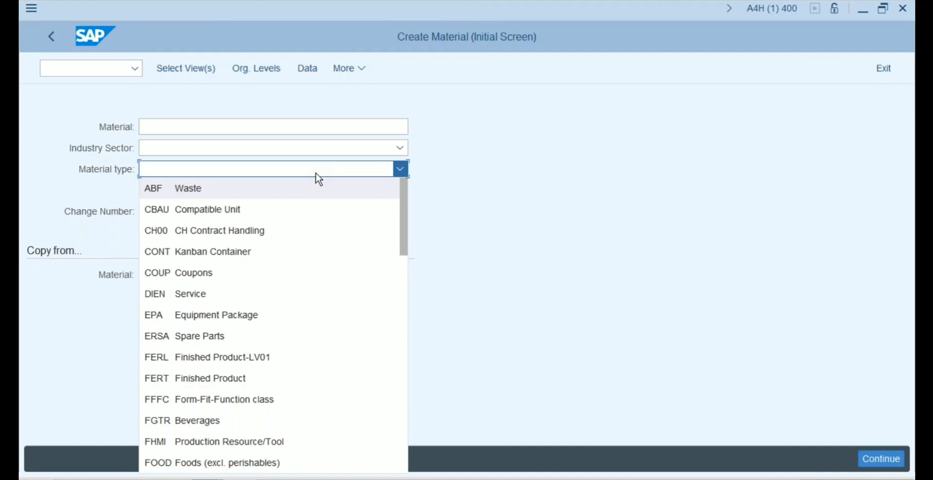
click(490, 215)
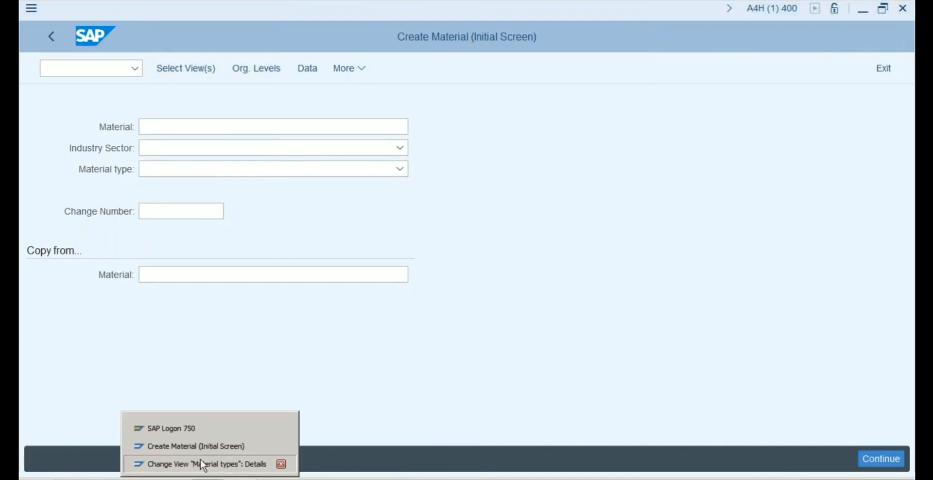
Return to the ROH details, open Quantity/value updating and widen the valuation area and material type columns.
click(199, 464)
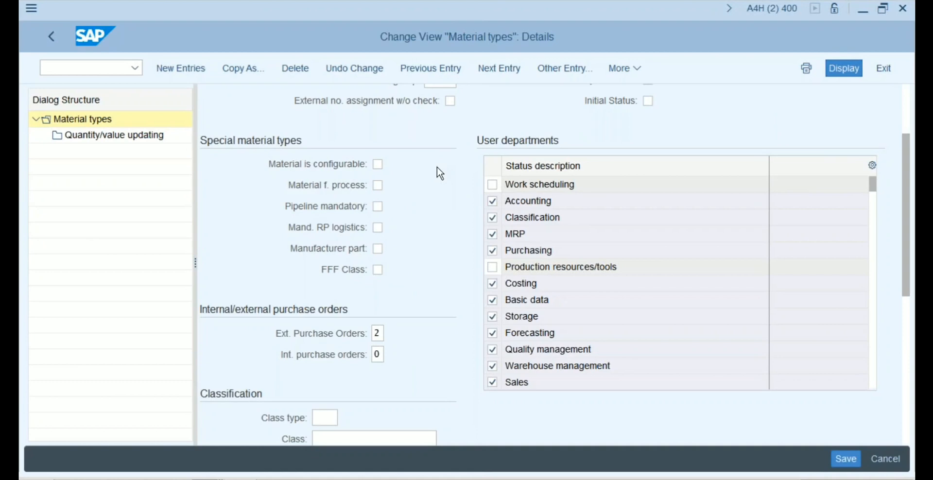
double_click(144, 137)
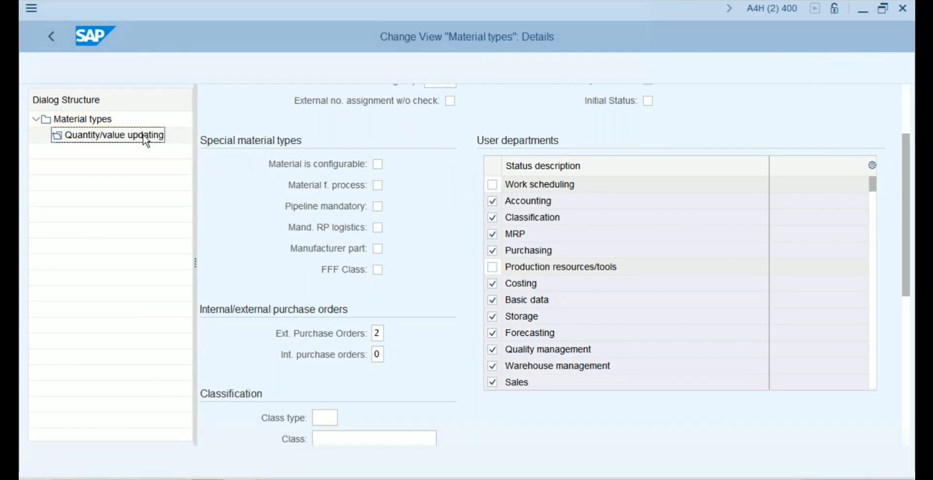
click(238, 145)
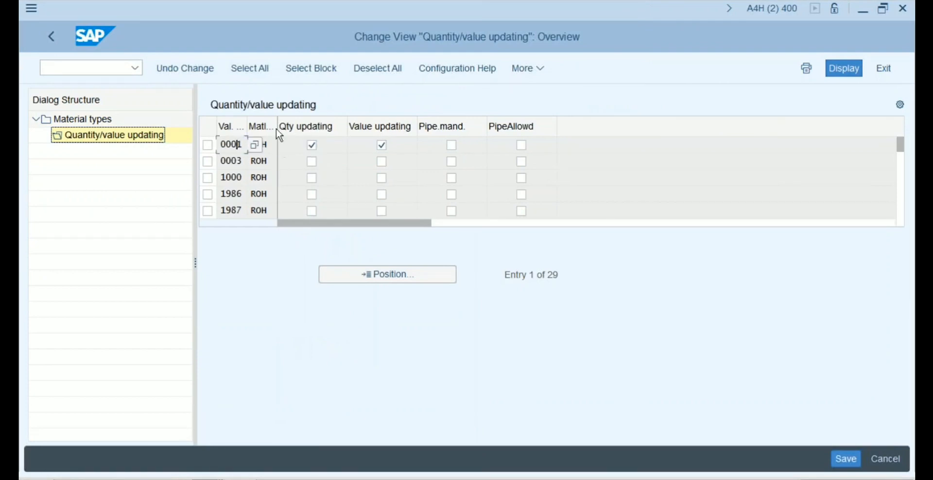
drag(277, 127, 254, 125)
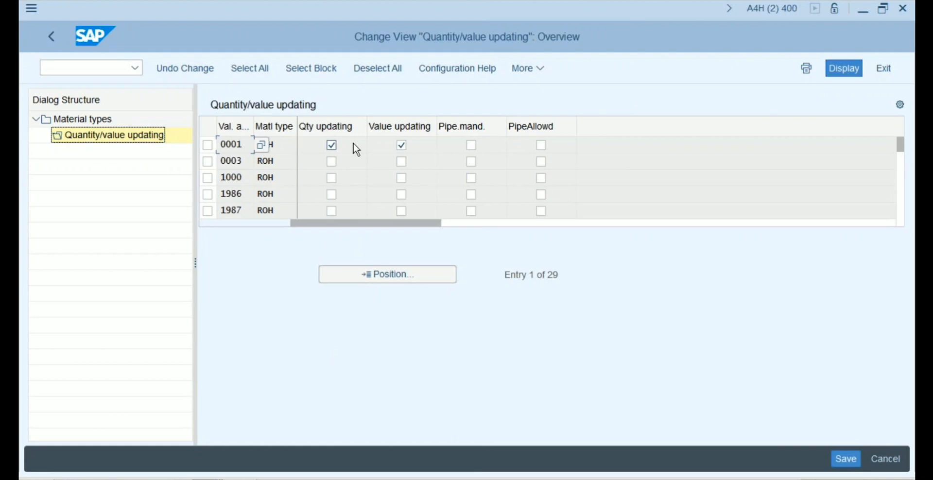
click(242, 178)
Go back to the ROH material type details and examine the general data, field reference, user departments and valuation settings.
click(93, 121)
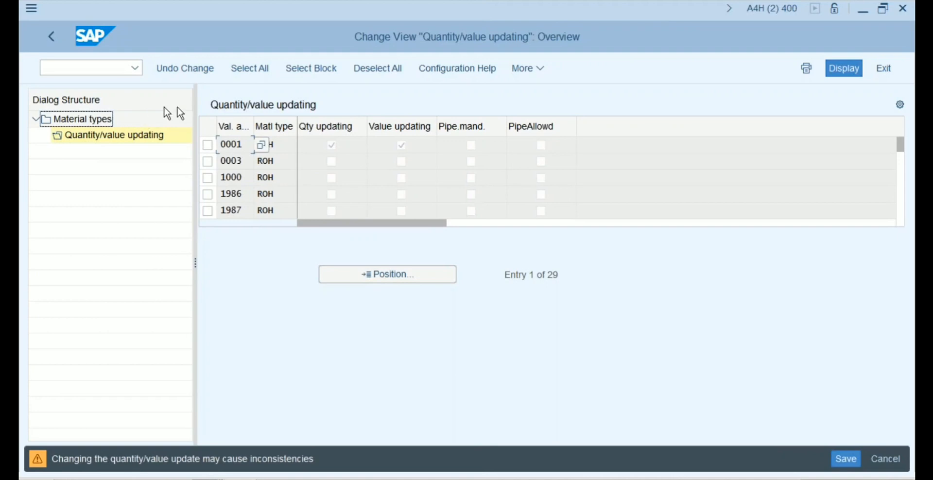
key(Return)
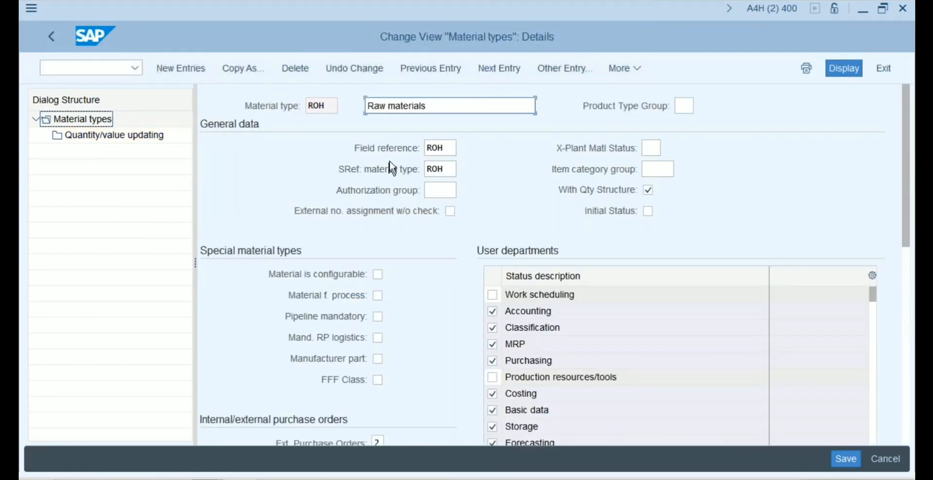
click(446, 111)
click(445, 144)
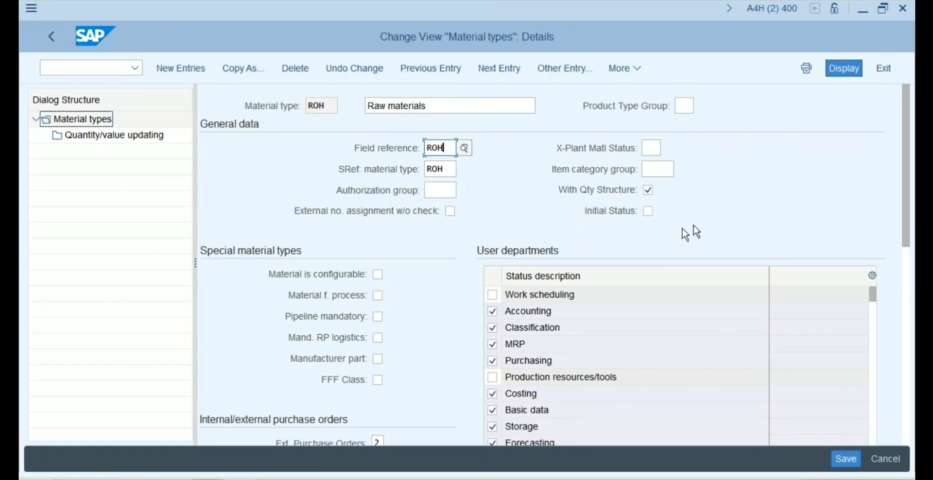
click(905, 261)
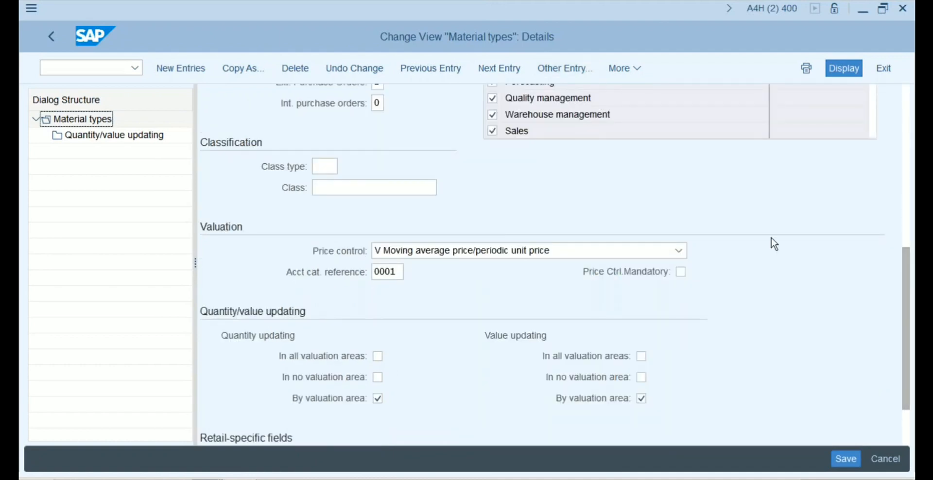
click(905, 235)
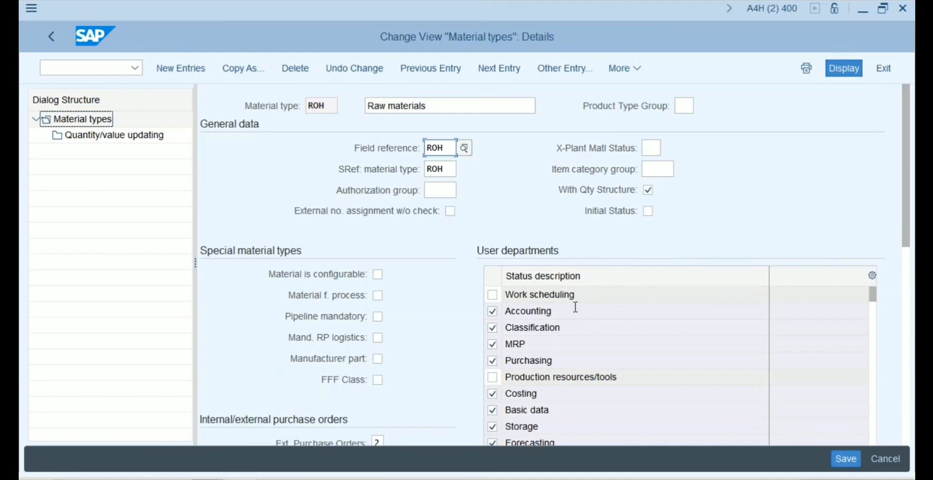
click(903, 256)
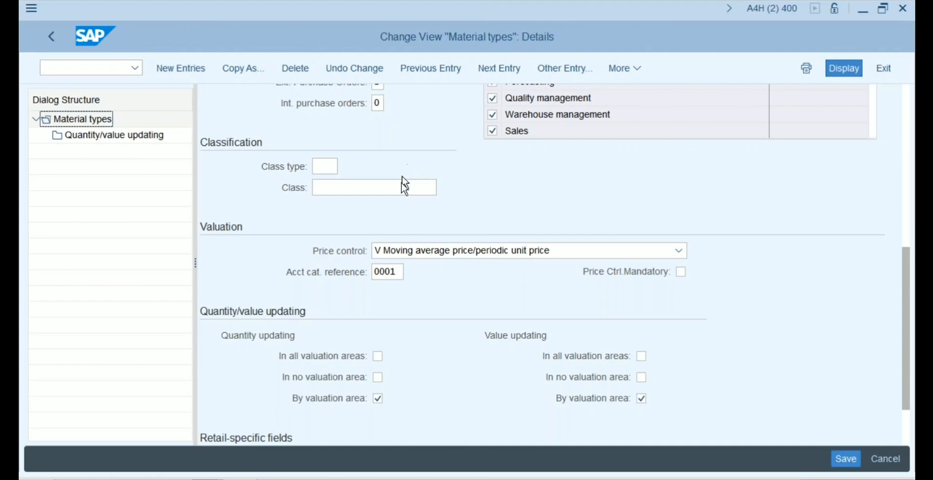
Open Quantity/value updating for the ROH material type and position the list at valuation area PR11.
double_click(112, 136)
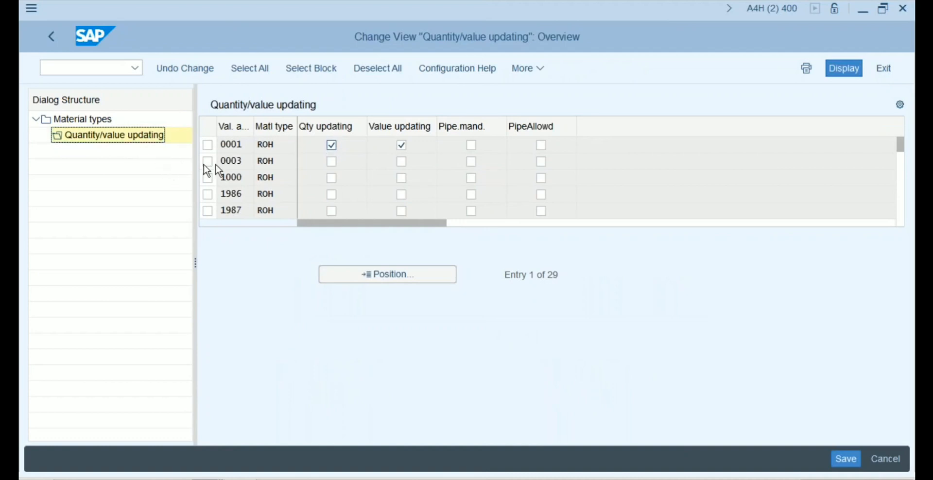
click(258, 160)
double_click(257, 160)
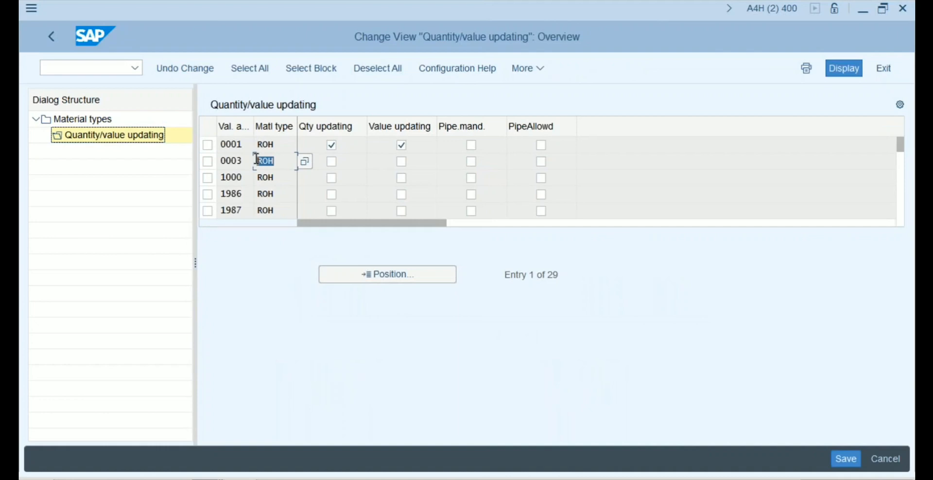
click(370, 274)
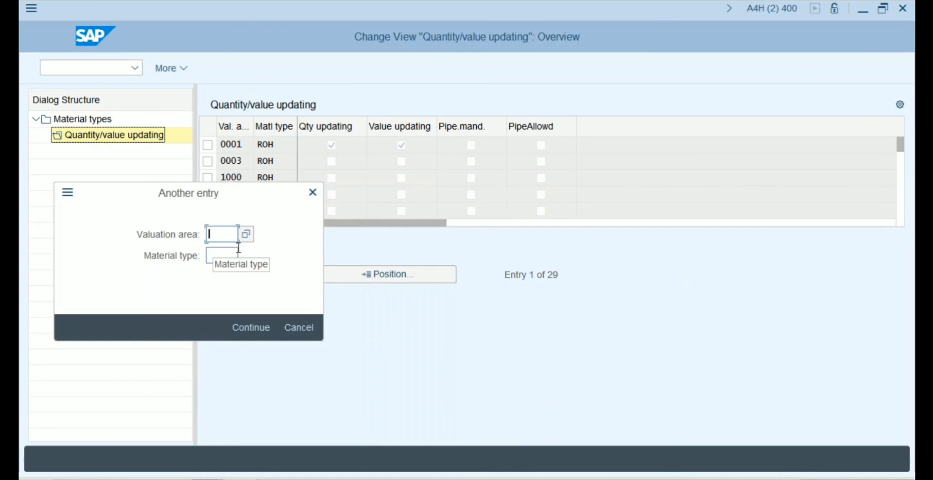
text(pr)
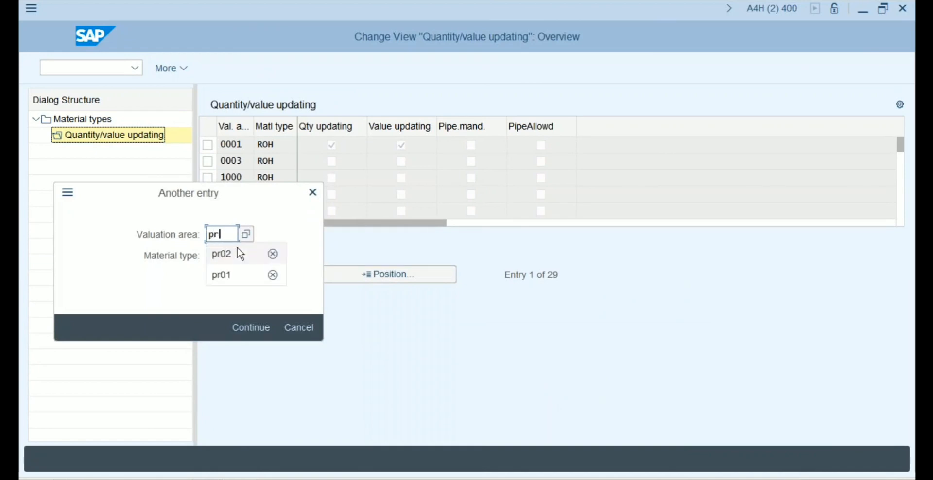
text(11)
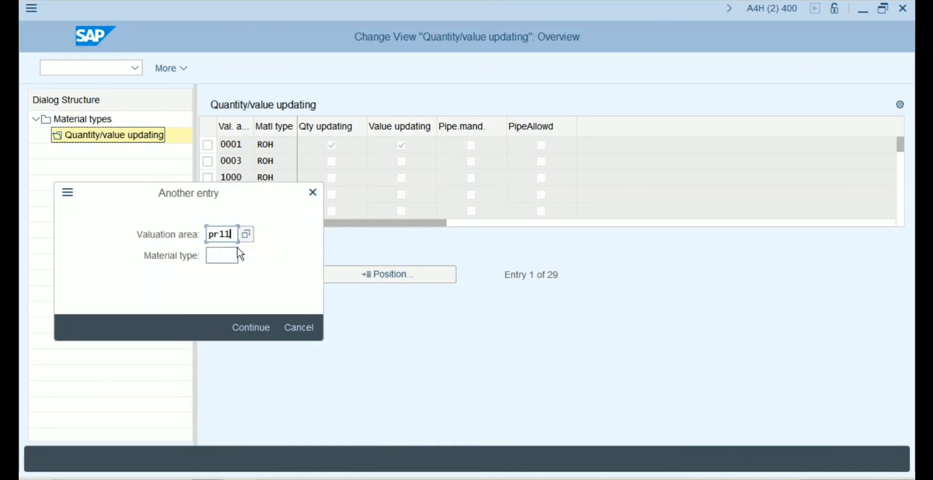
key(Return)
Activate quantity and value updating of ROH for valuation areas PR11, PR12 and PR21, save, and return to the IMG structure.
click(246, 145)
click(246, 160)
click(247, 175)
click(246, 192)
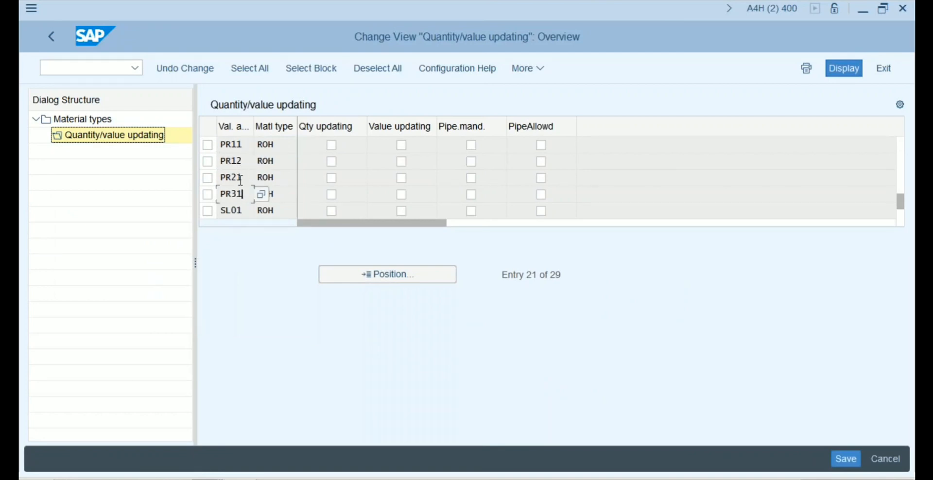
click(279, 147)
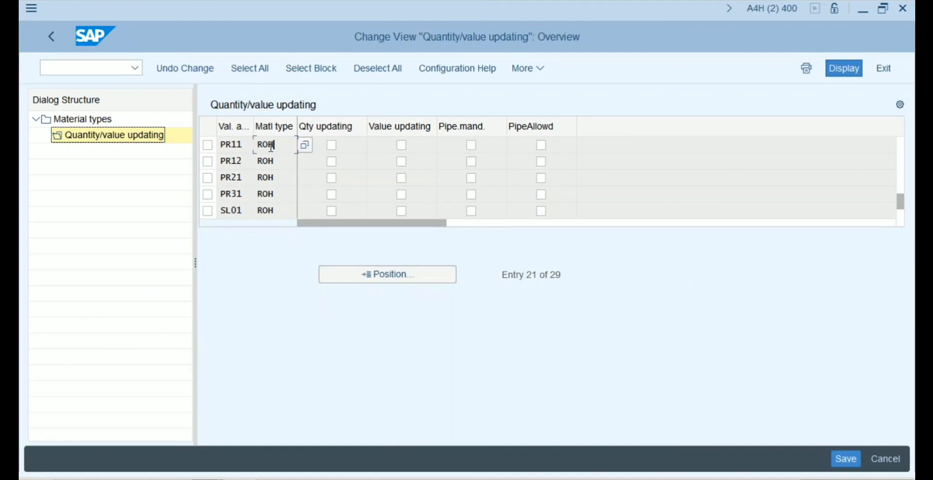
click(334, 148)
click(402, 148)
click(331, 162)
click(401, 162)
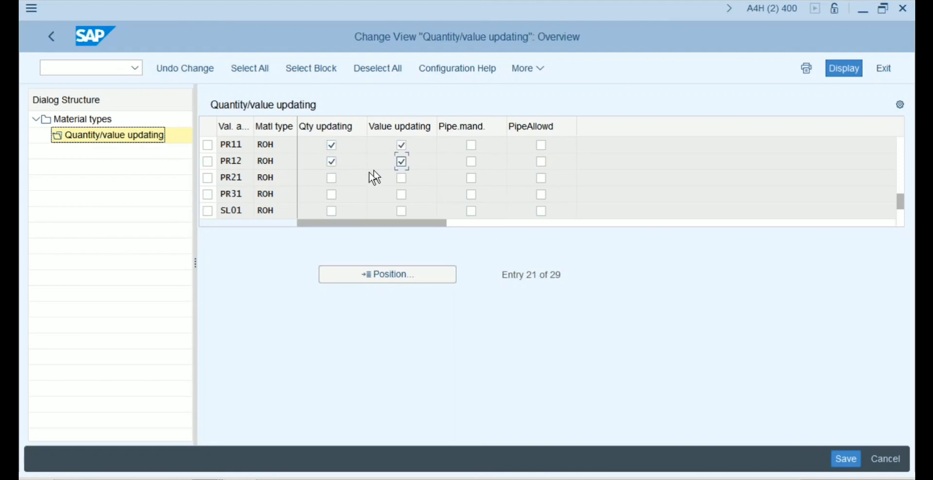
click(335, 179)
click(247, 195)
click(845, 459)
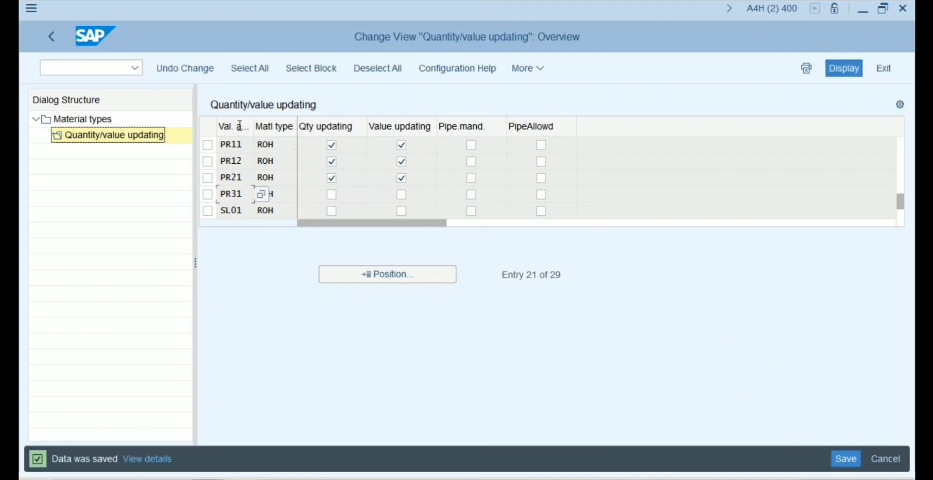
click(53, 39)
click(53, 40)
click(53, 40)
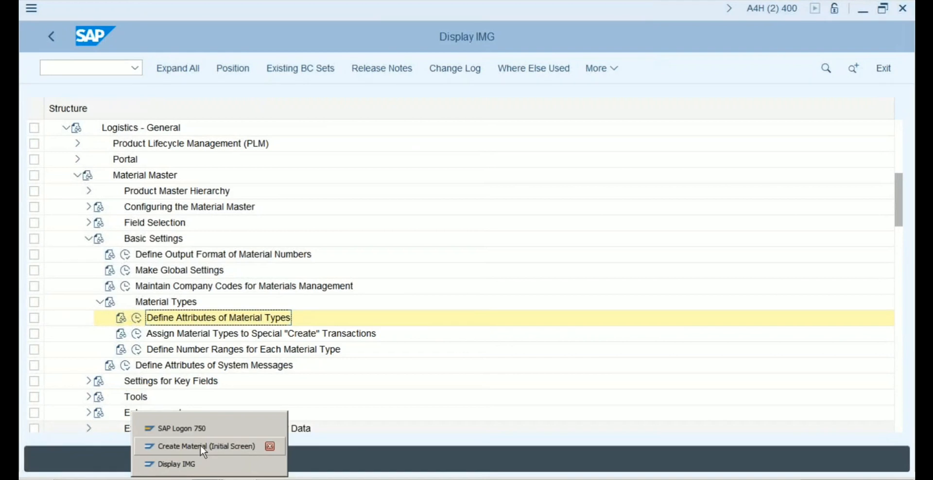
Switch to the Create Material session and choose industry sector C Chemical industry and material type ROH Raw materials.
click(201, 445)
click(213, 145)
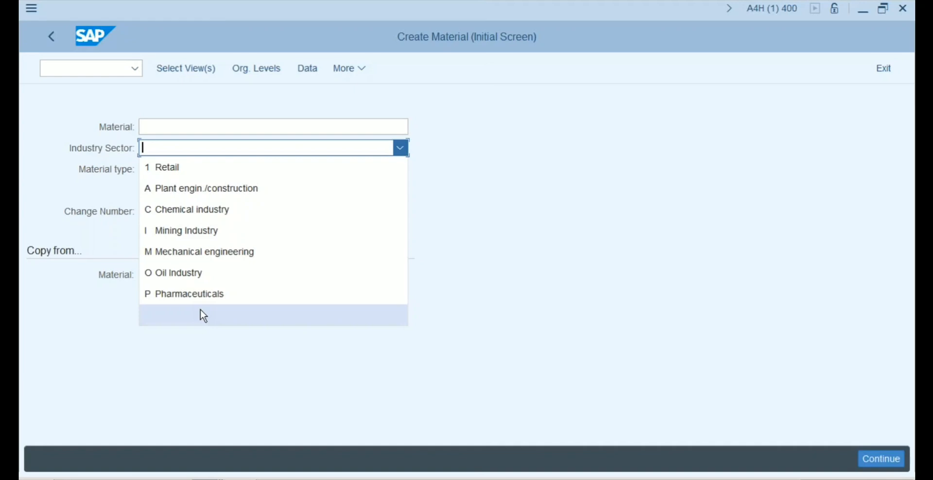
click(220, 208)
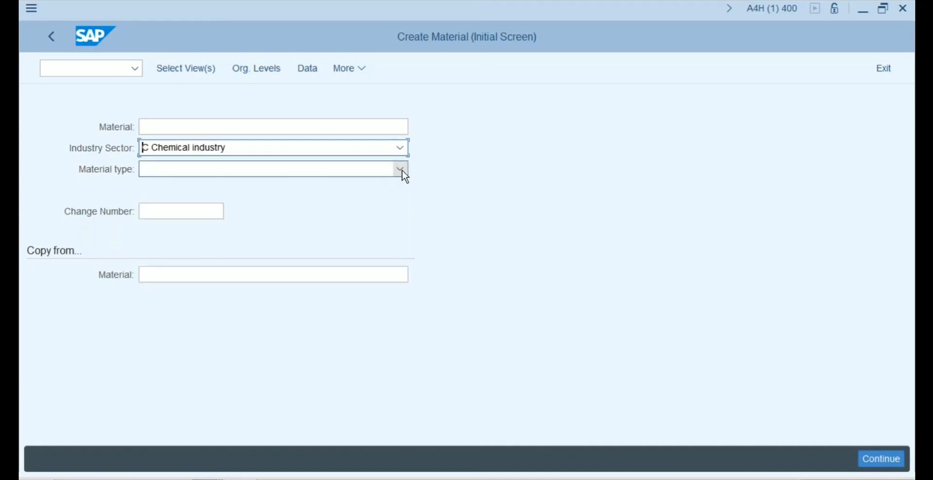
click(402, 170)
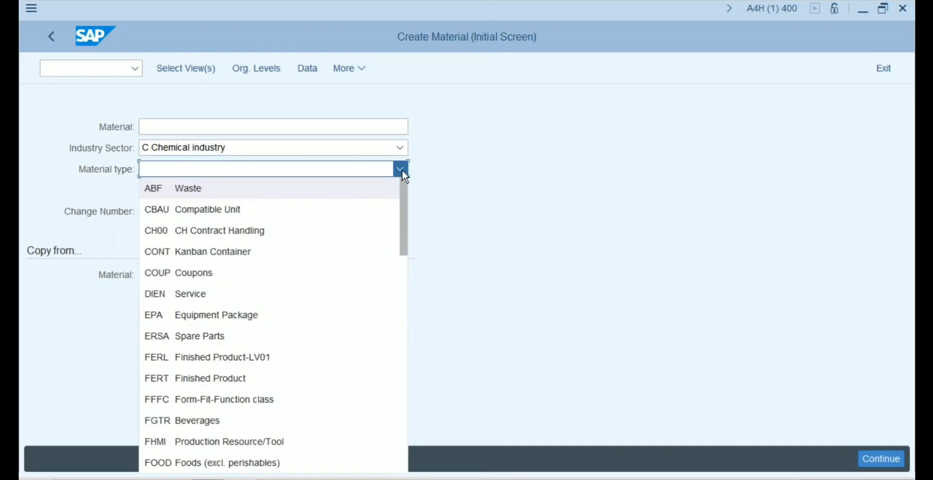
key(r)
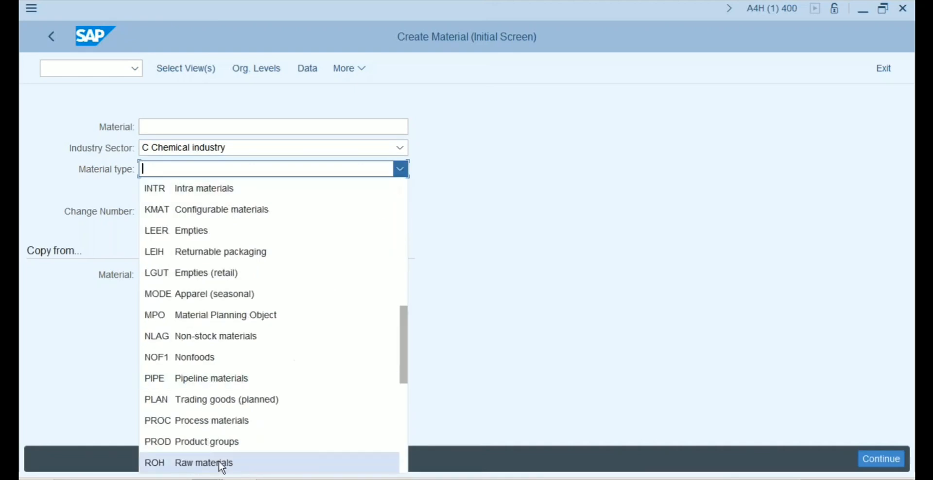
click(220, 463)
Try to enter 40 as the material number for the new raw material.
click(246, 128)
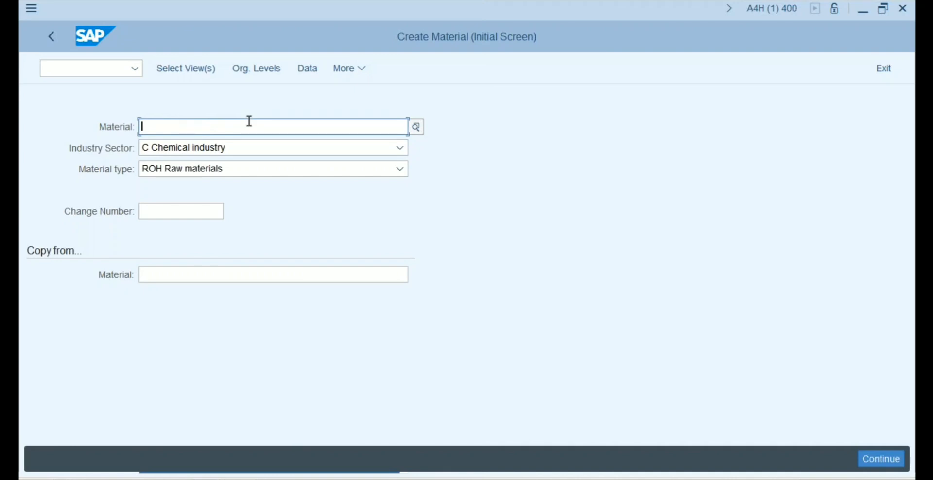
text(40)
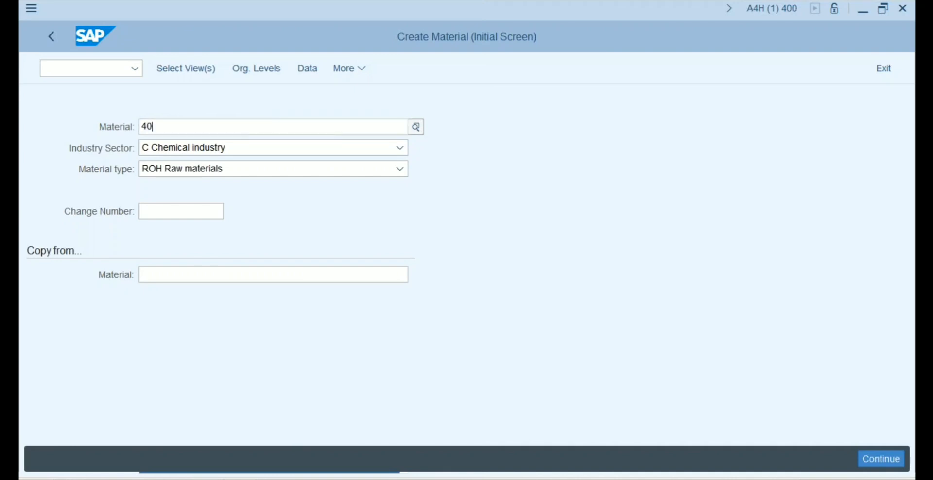
key(Return)
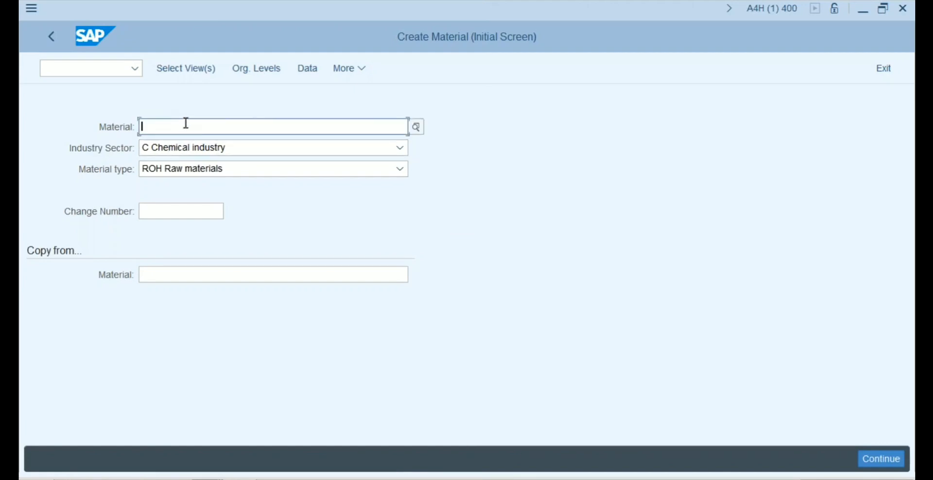
Continue without a material number, open the Basic Data 1 and Basic Data 2 views, and check the assigned number.
key(Return)
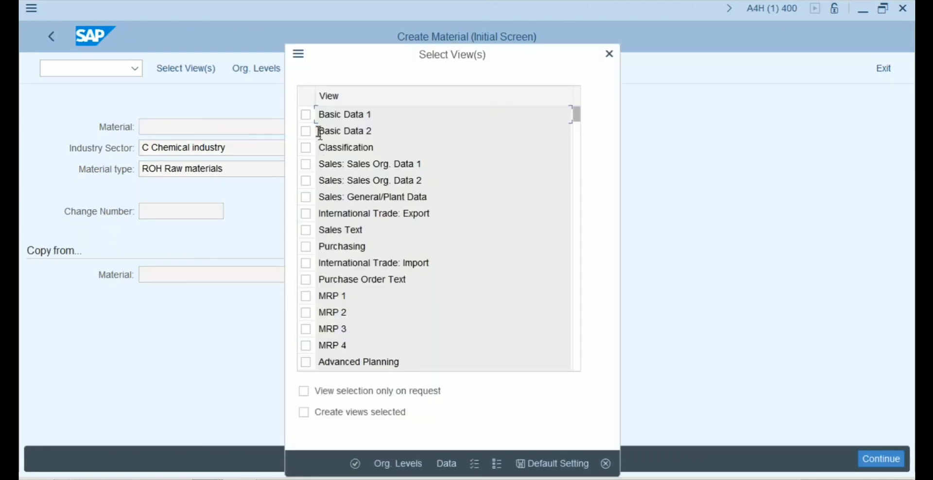
click(306, 115)
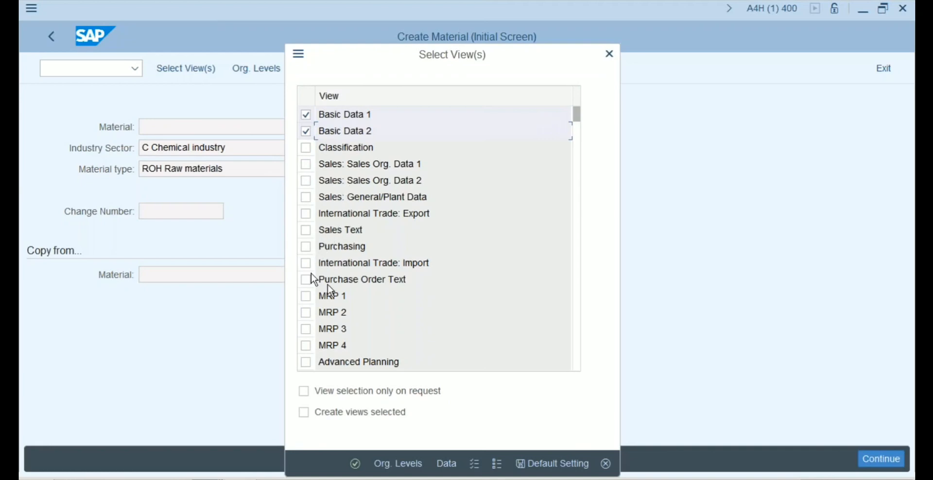
click(355, 464)
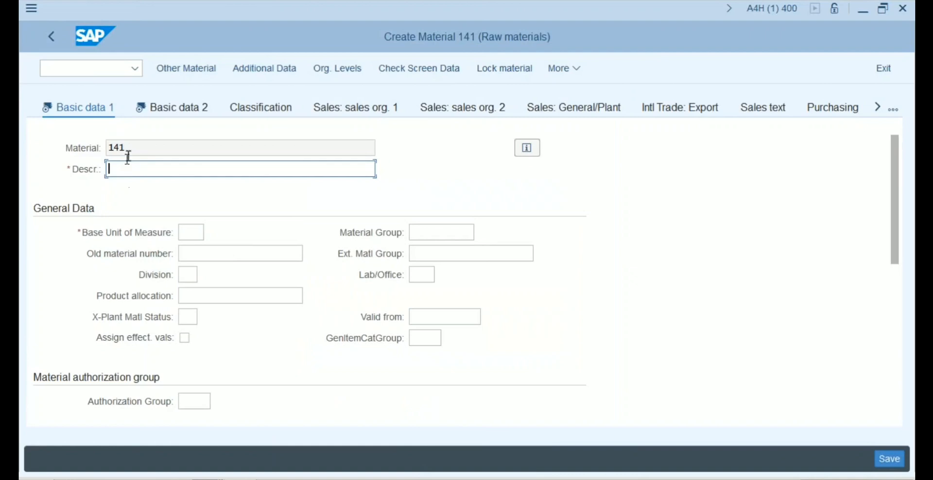
click(132, 147)
drag(139, 144, 108, 146)
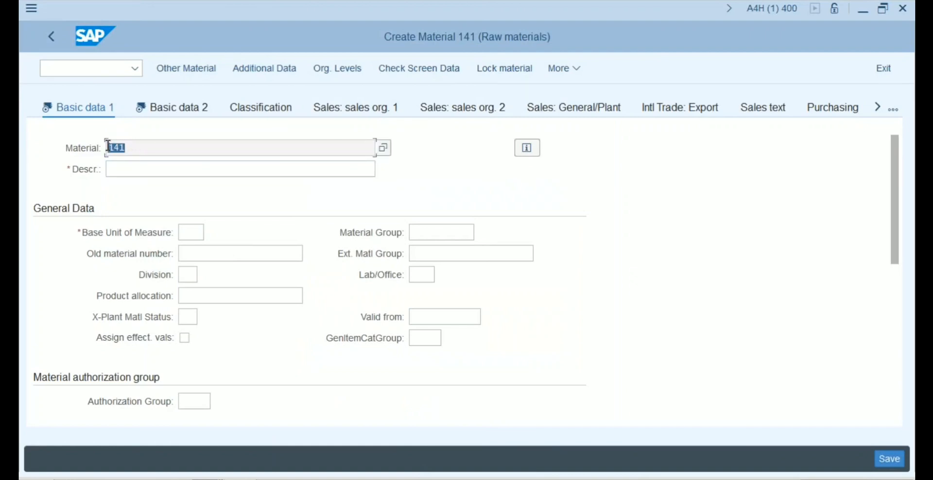
click(146, 150)
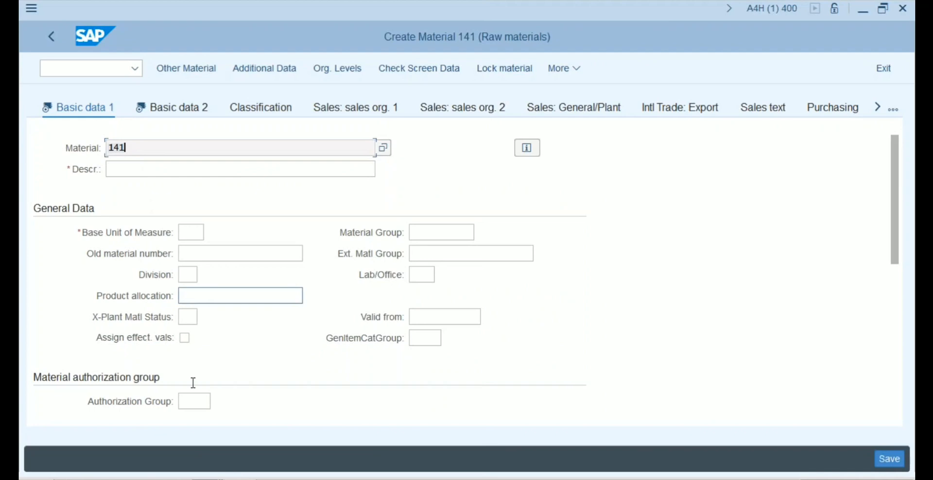
Switch to the Display IMG session, examine the intervals under Define Number Ranges for Each Material Type, and return to the IMG structure.
click(210, 479)
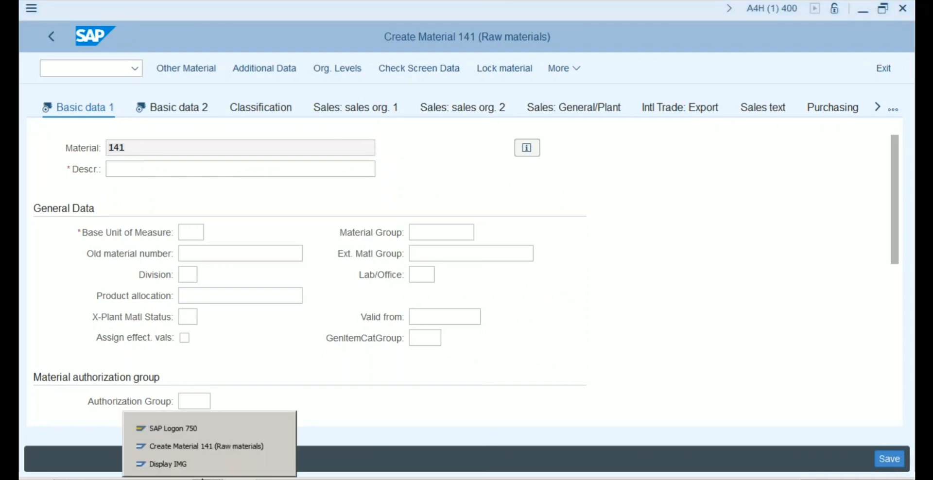
click(201, 464)
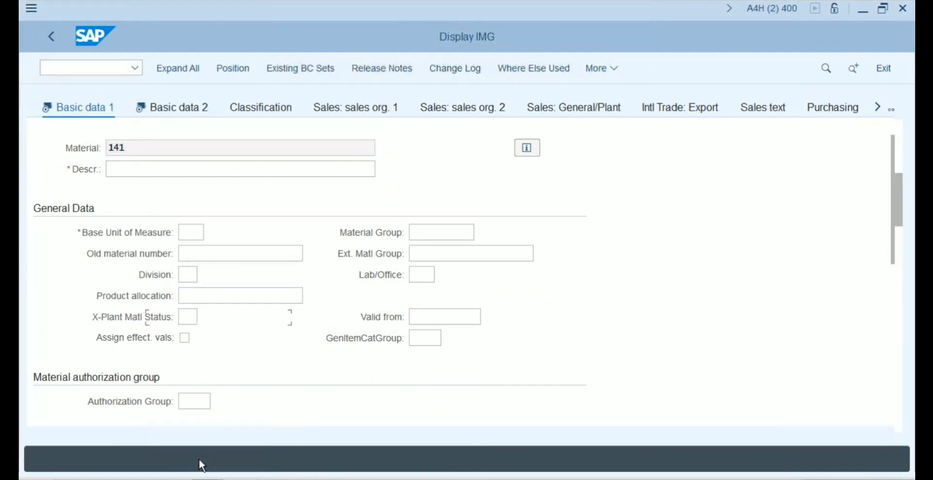
click(197, 350)
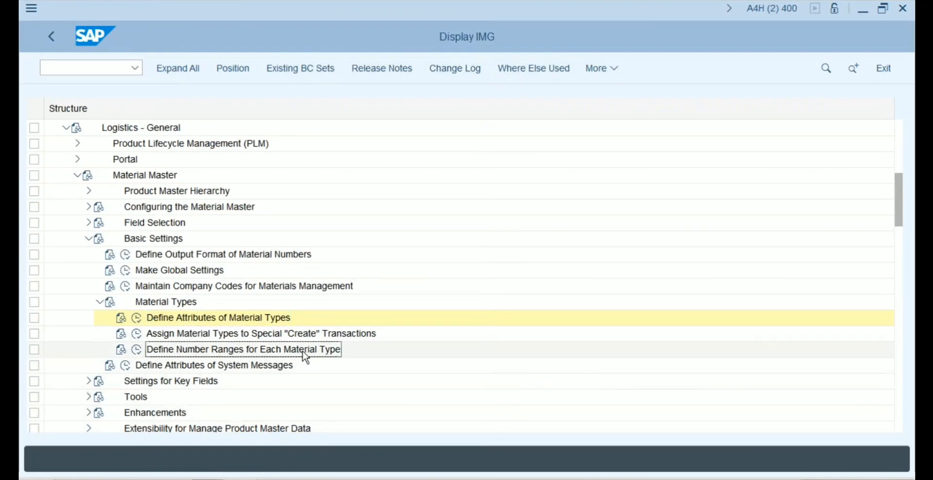
click(138, 351)
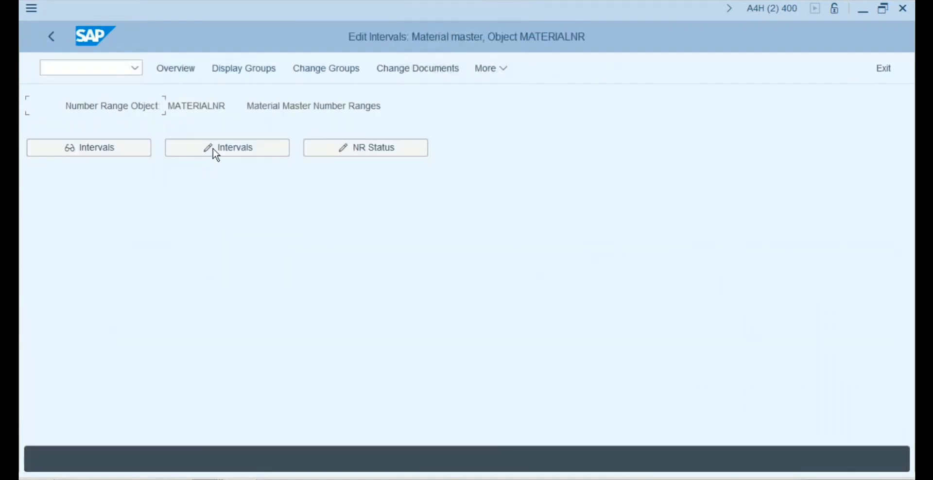
click(215, 151)
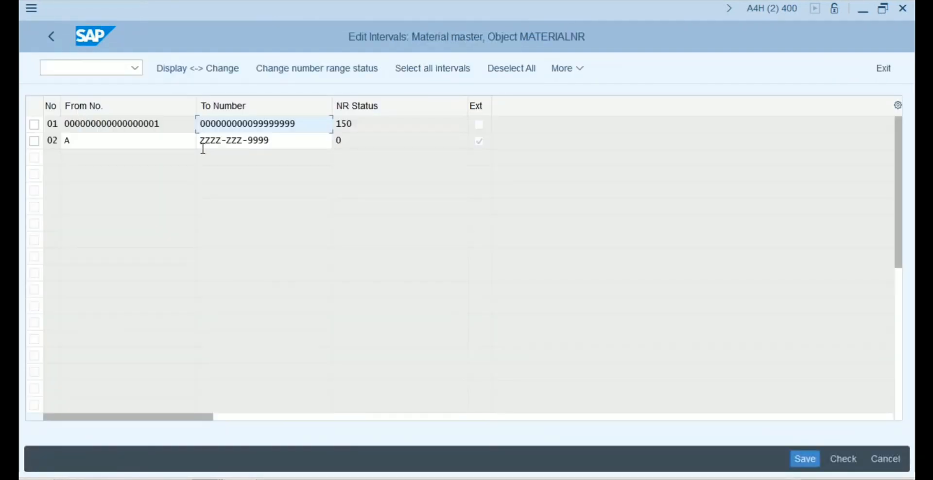
click(175, 123)
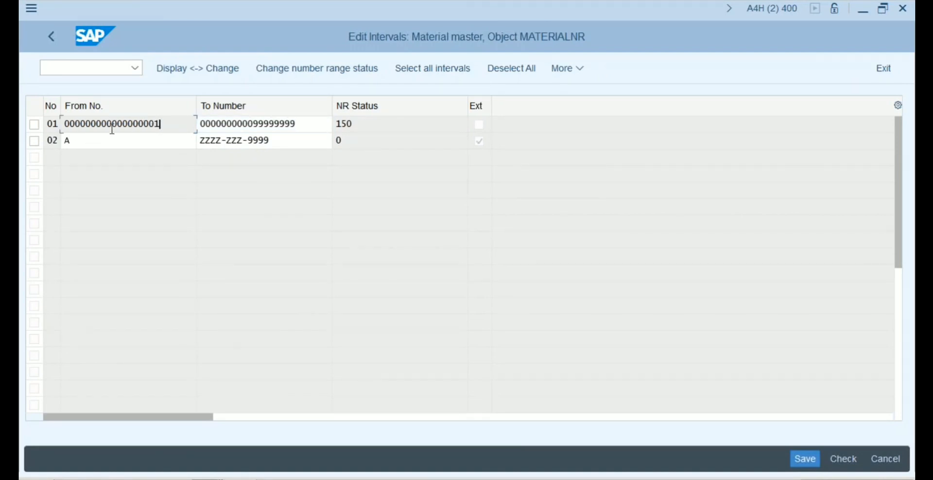
click(104, 144)
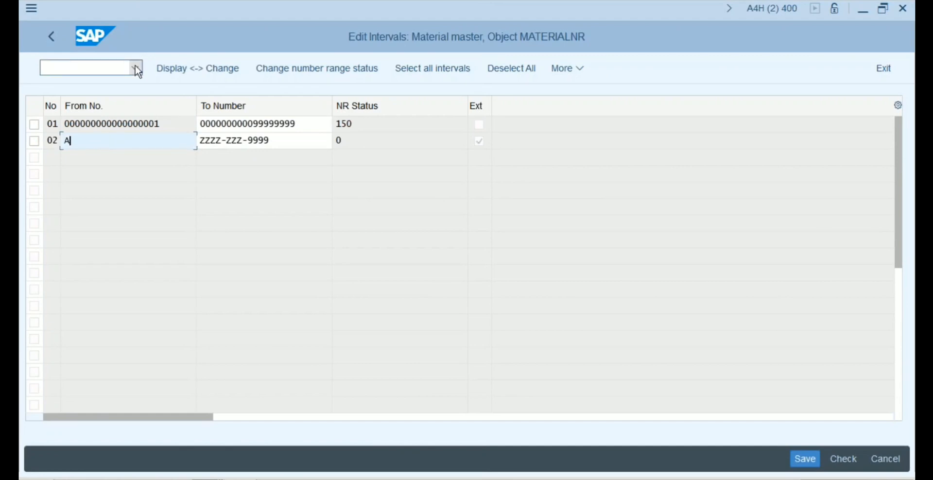
click(50, 37)
click(50, 37)
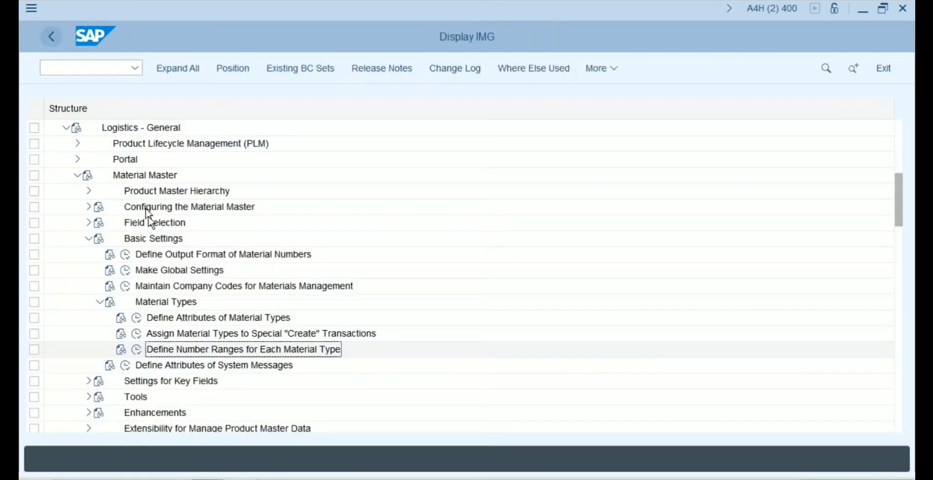
Open Define Attributes of Material Types, find ROH Raw materials and view its details down to the valuation and quantity/value updating settings.
click(137, 318)
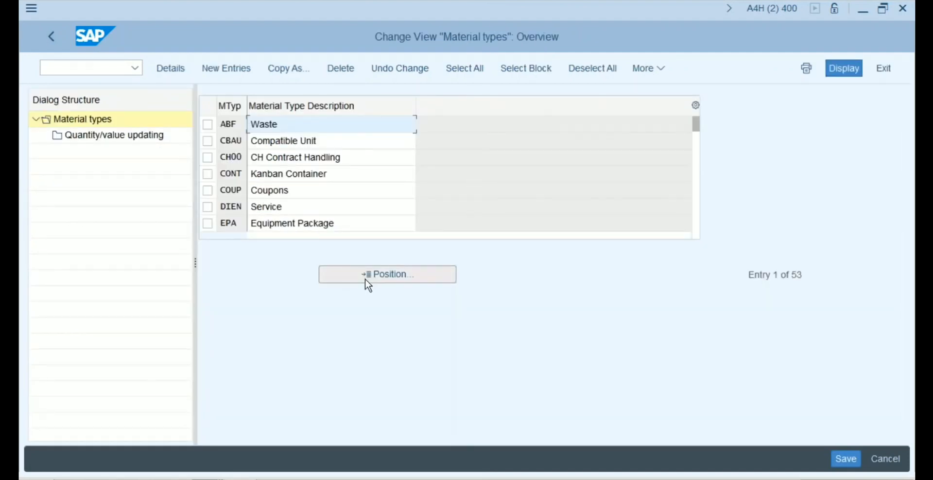
click(365, 281)
text(roh)
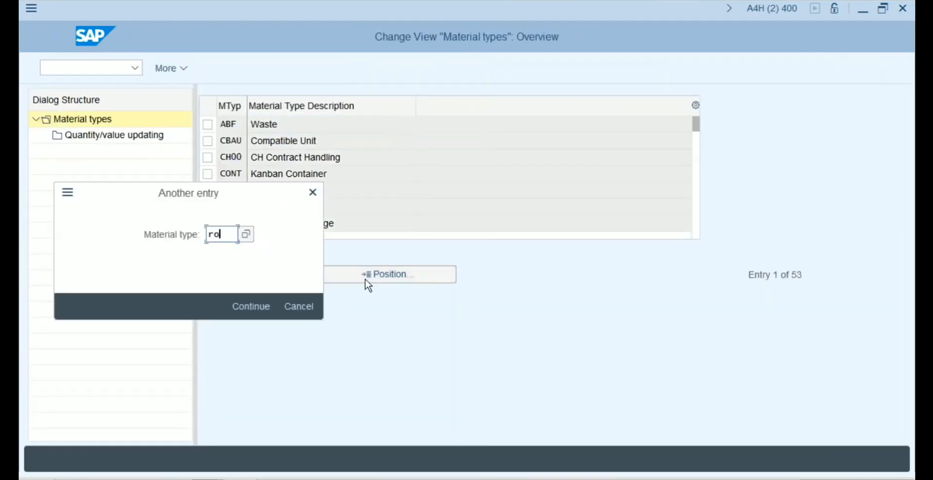
key(Return)
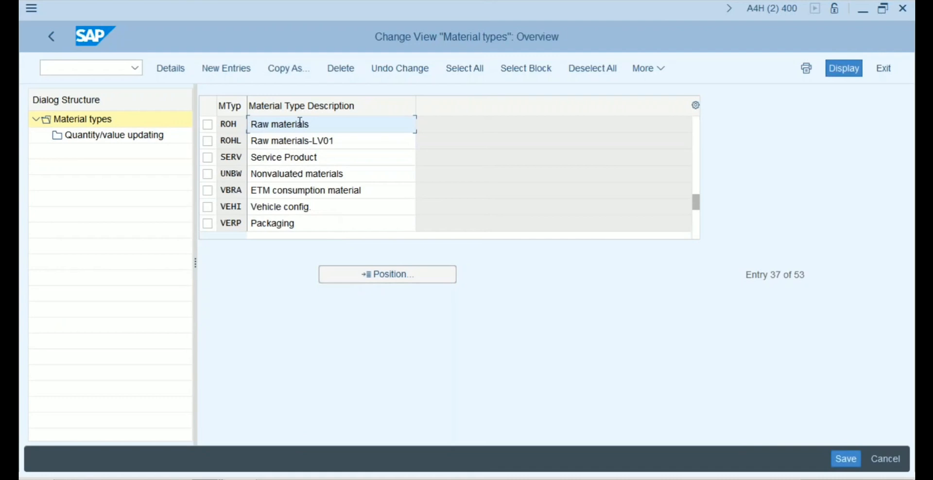
double_click(302, 125)
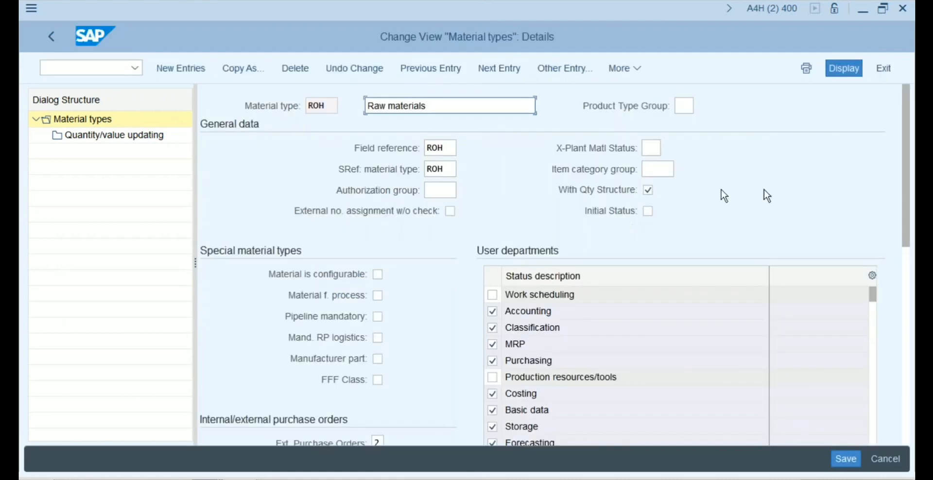
click(907, 266)
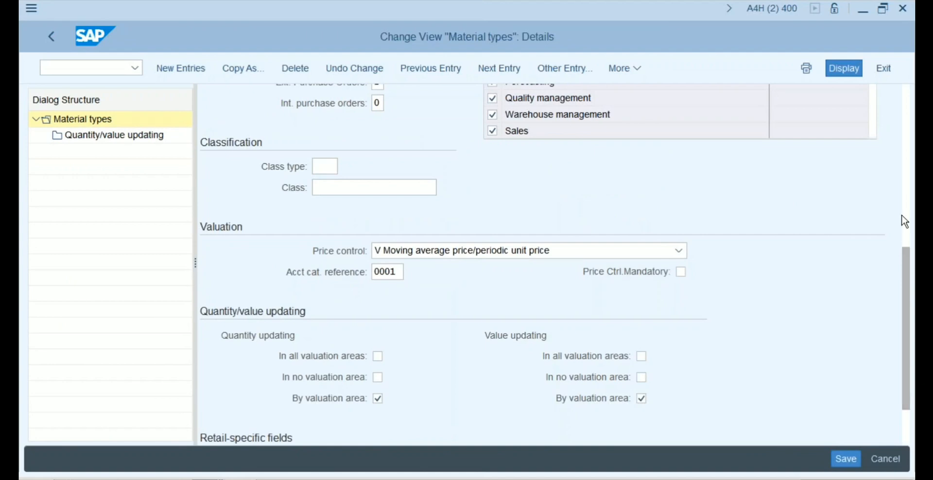
Review the remaining attributes of the ROH Raw materials type and return to the IMG structure without saving changes.
click(905, 418)
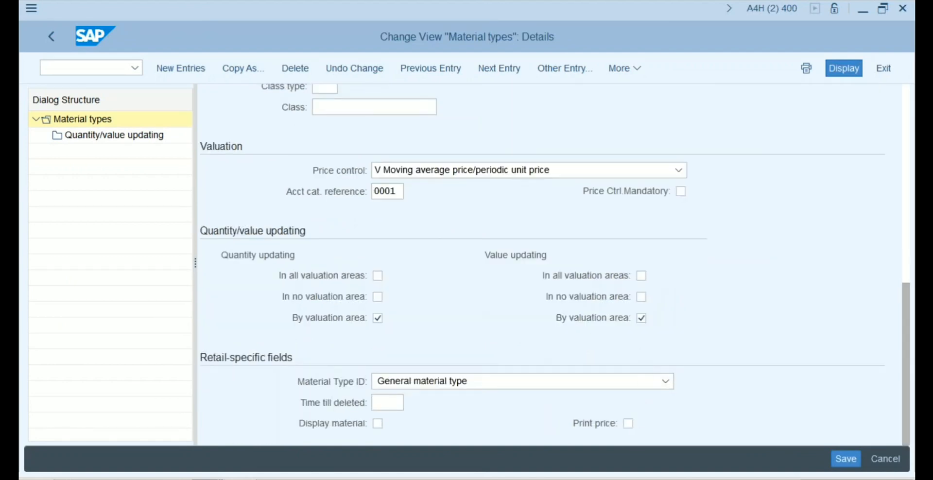
click(905, 254)
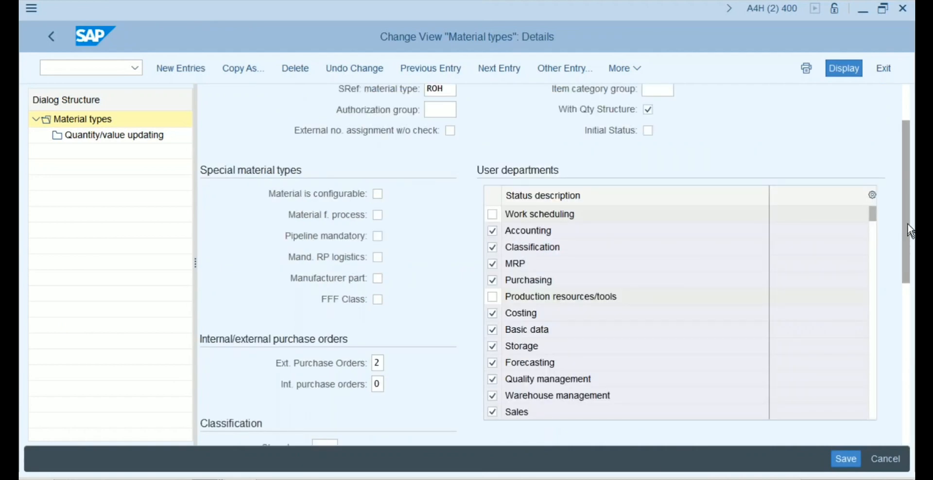
click(906, 106)
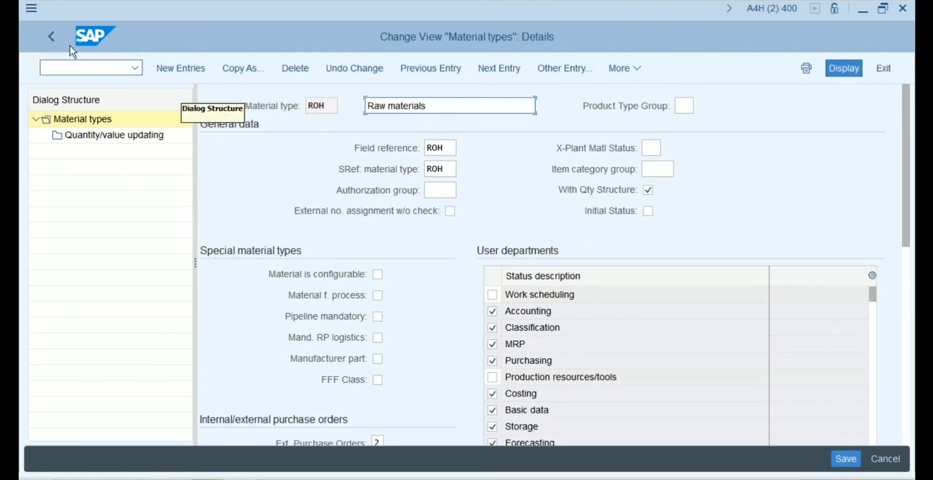
click(51, 36)
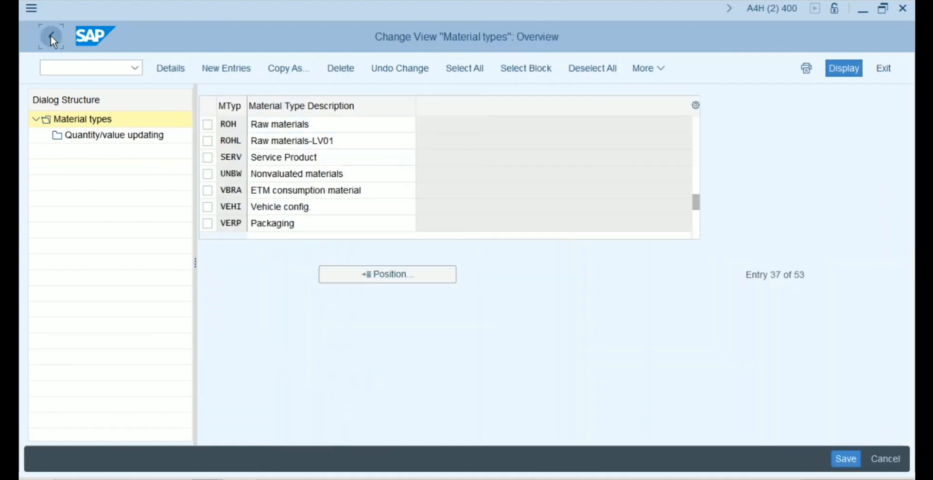
click(51, 36)
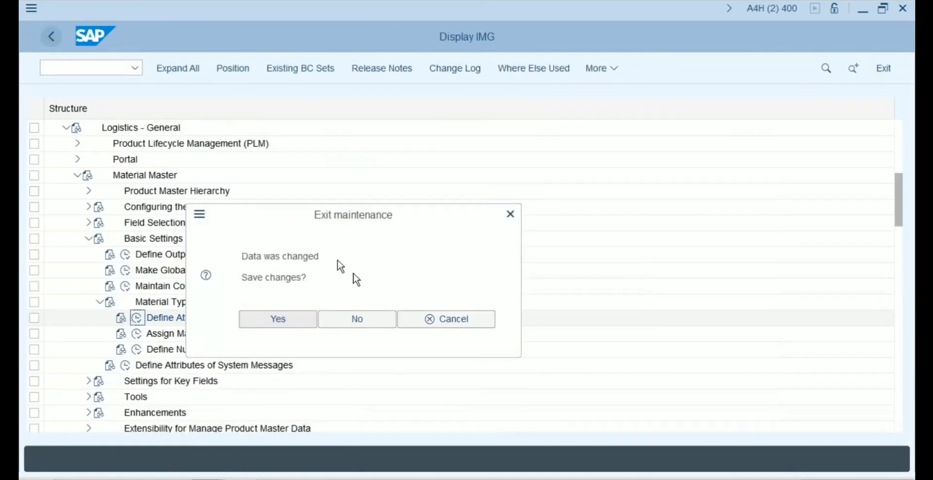
click(346, 320)
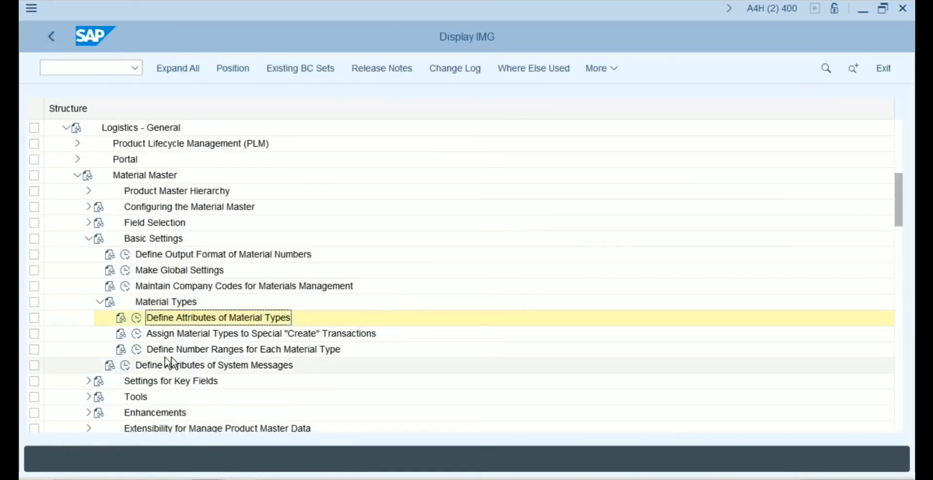
Open the intervals for editing under Define Number Ranges for Each Material Type and examine interval 01's status and interval 02's external flag.
click(138, 350)
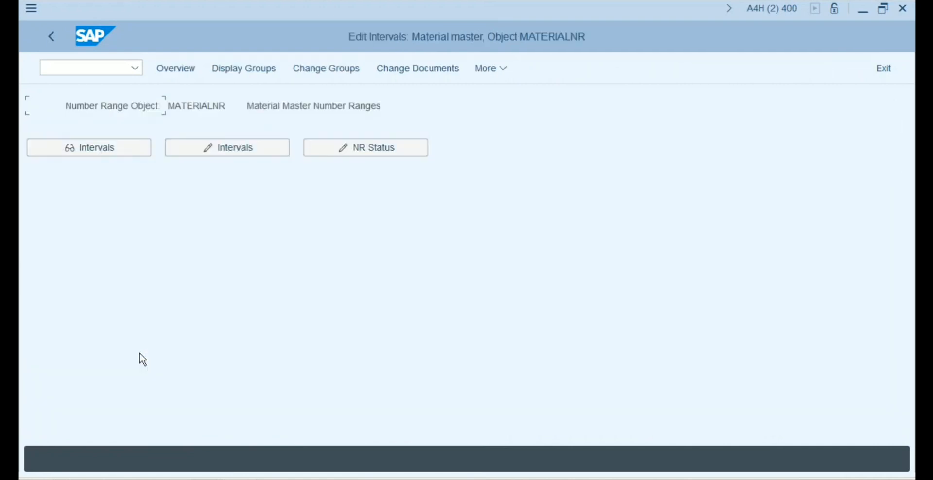
click(226, 144)
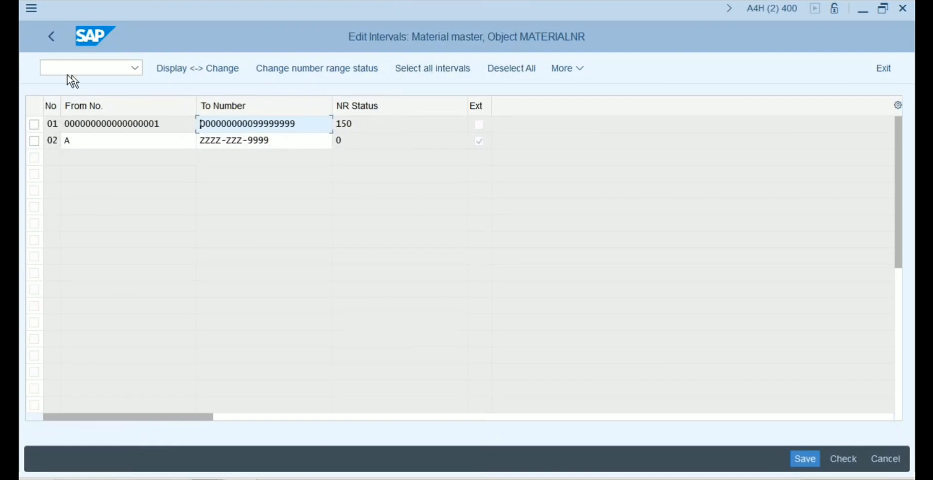
click(51, 38)
click(51, 38)
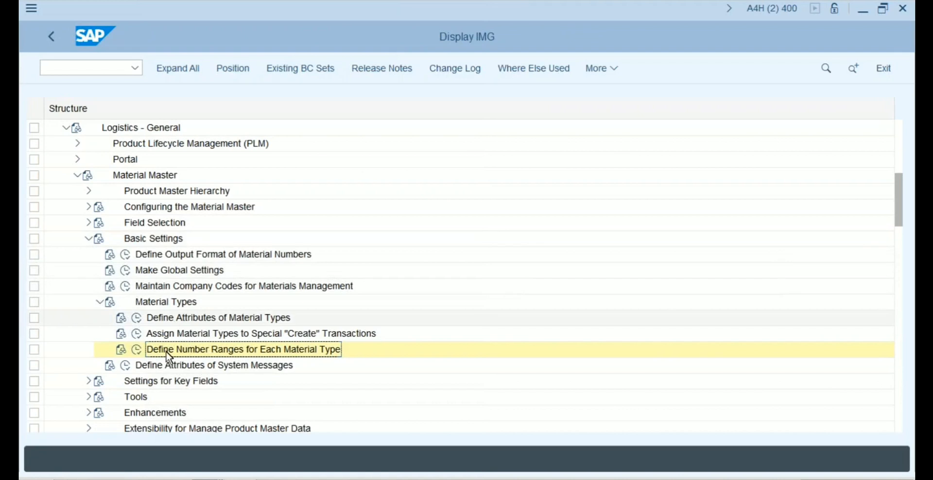
click(137, 351)
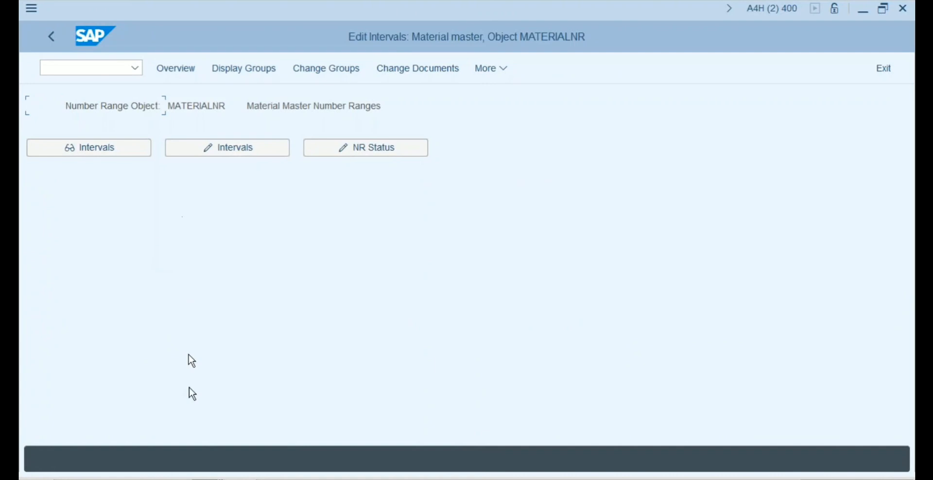
click(220, 148)
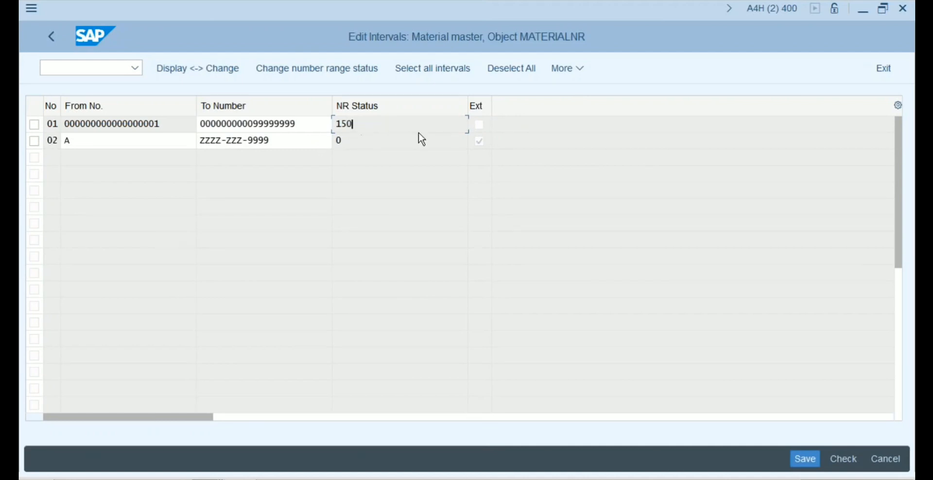
click(481, 143)
Switch to the Create Material session and restart transaction MM01 with an empty material number.
key(super+Tab)
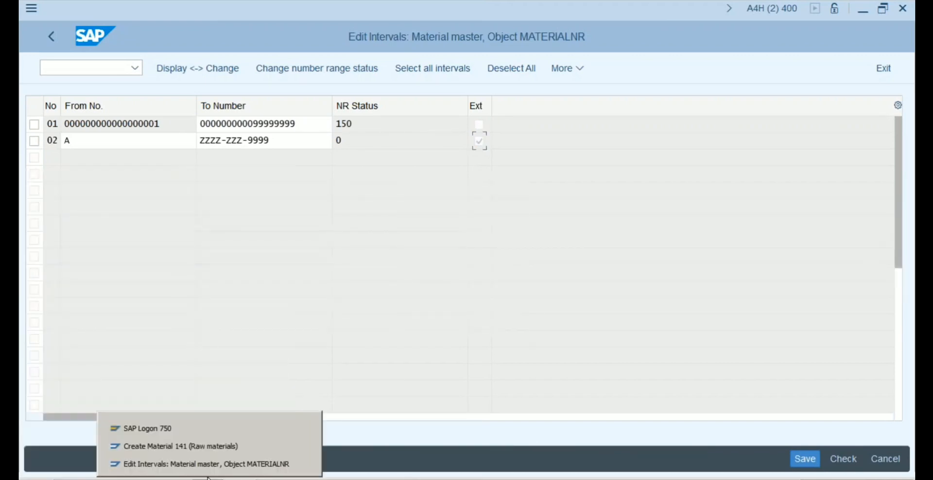
click(195, 445)
click(77, 69)
text(/nmm01)
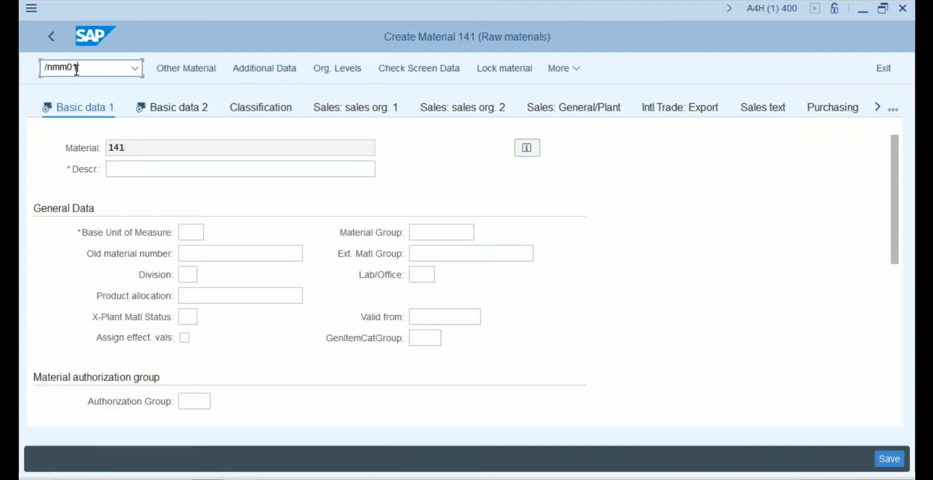
key(Return)
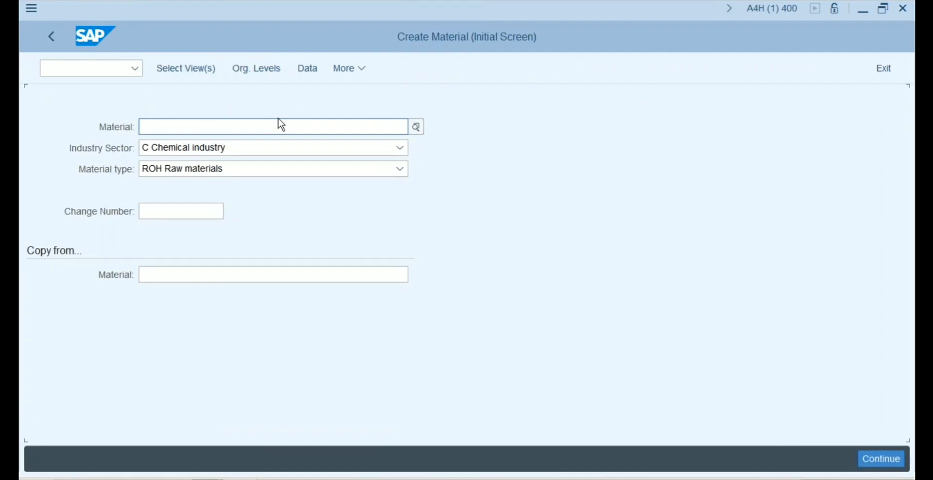
click(272, 128)
Switch back to the number range session and examine the start and end numbers of external interval 02.
click(203, 478)
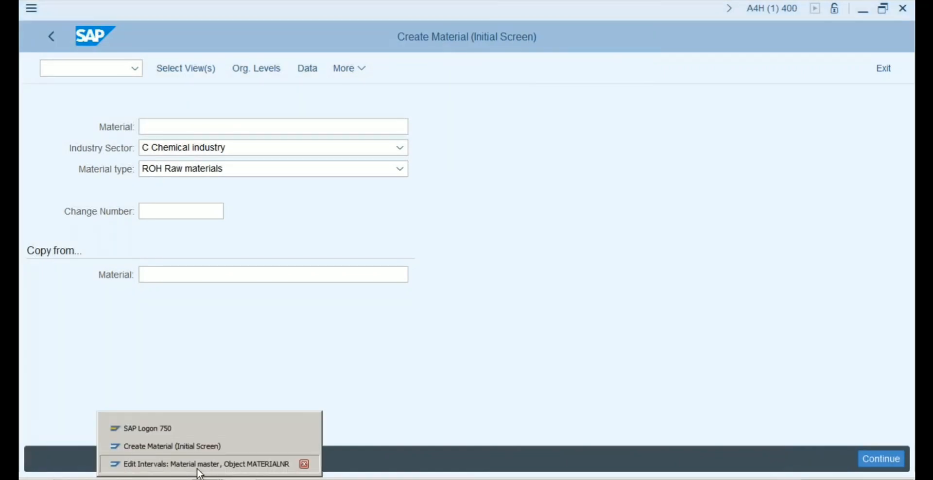
click(200, 466)
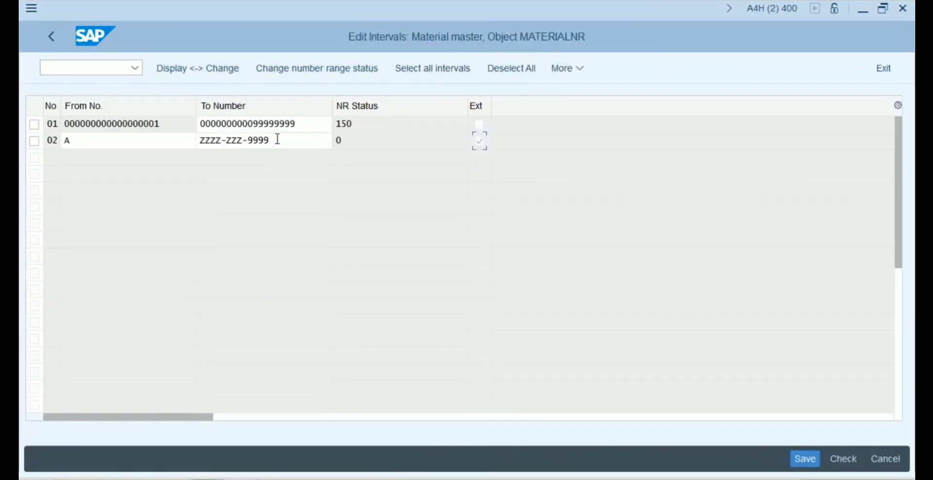
click(277, 139)
click(160, 140)
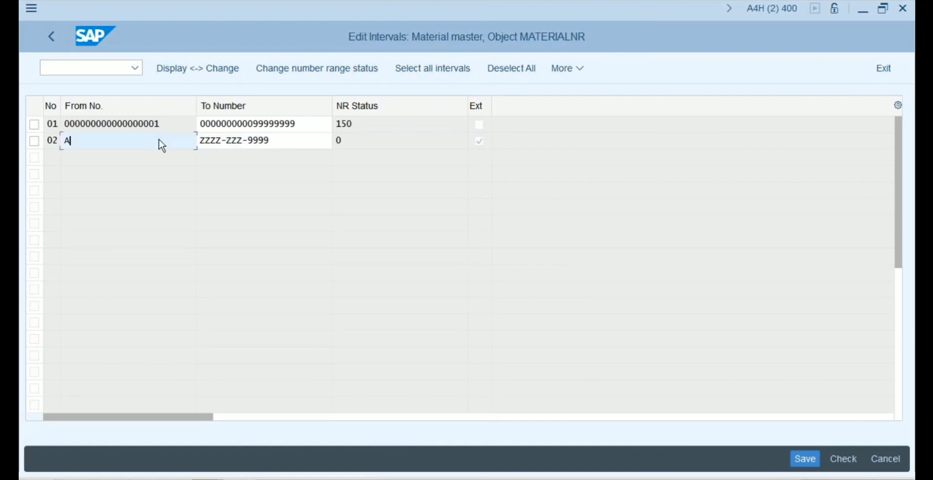
click(270, 141)
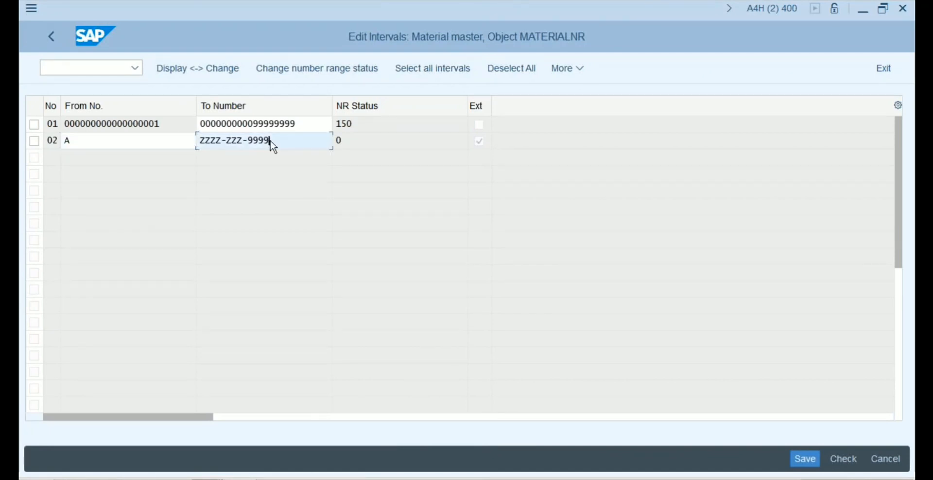
click(132, 146)
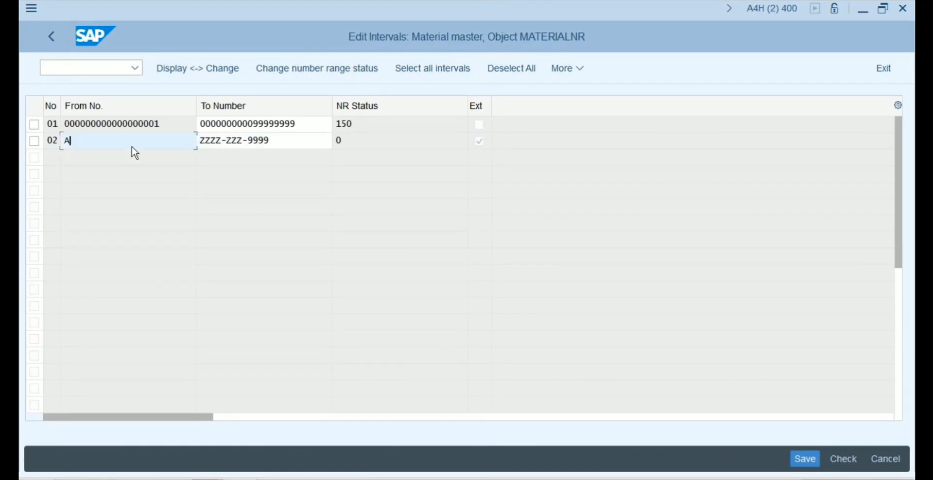
click(240, 141)
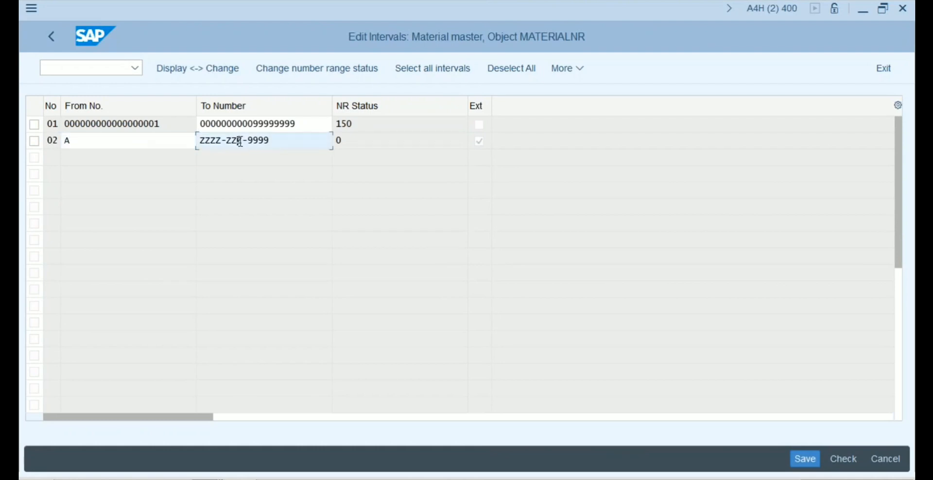
click(164, 146)
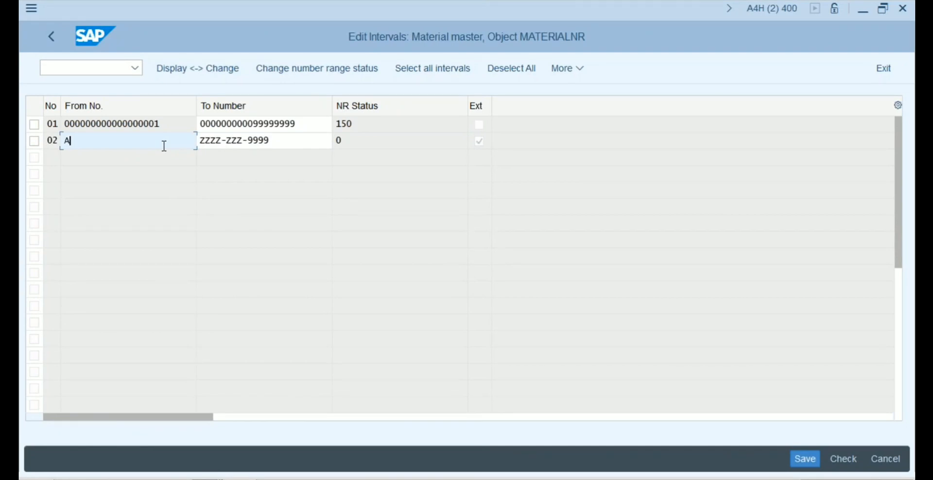
Return to the Create Material session and continue with the Basic Data 1 and 2, Purchasing, General Plant Data / Storage 1 and 2, and Accounting 1 views.
click(210, 479)
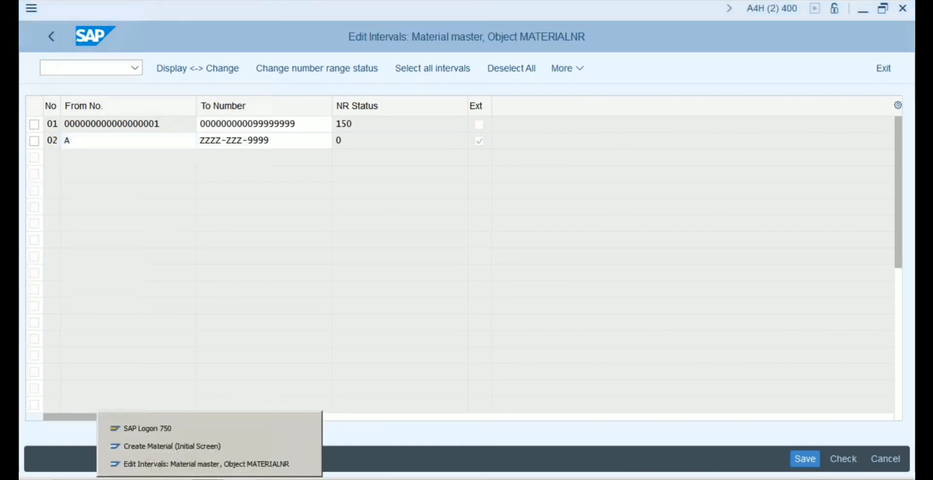
click(211, 446)
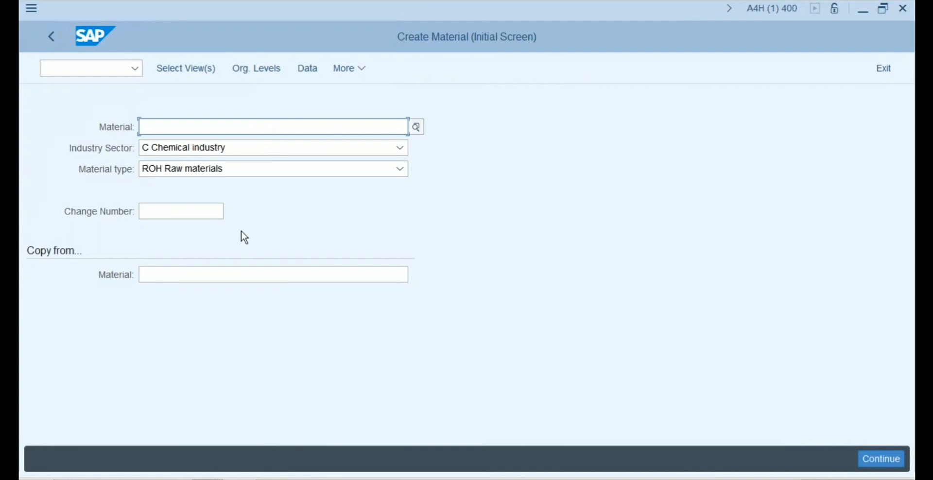
key(Return)
click(306, 115)
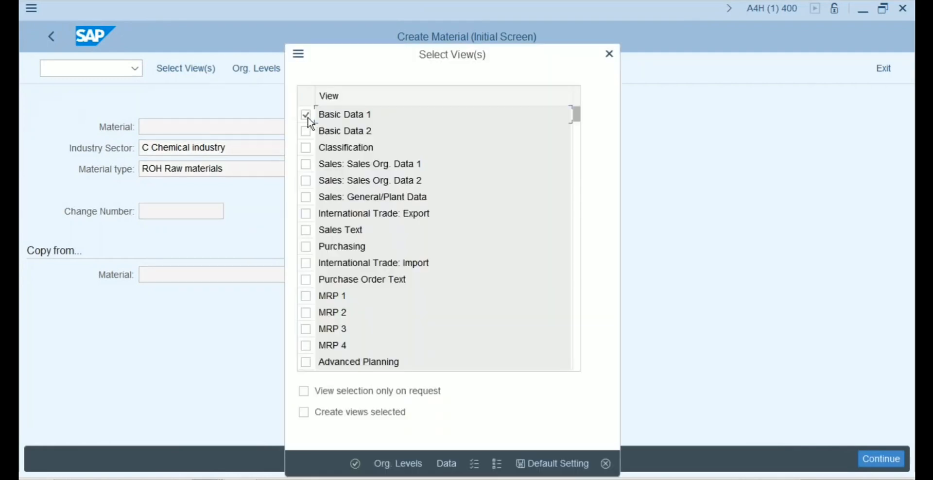
click(306, 130)
click(578, 239)
click(306, 130)
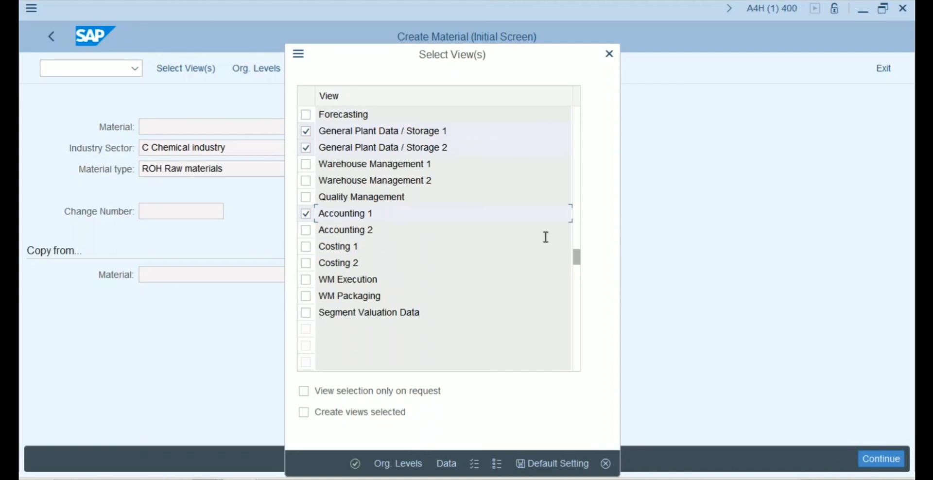
click(577, 201)
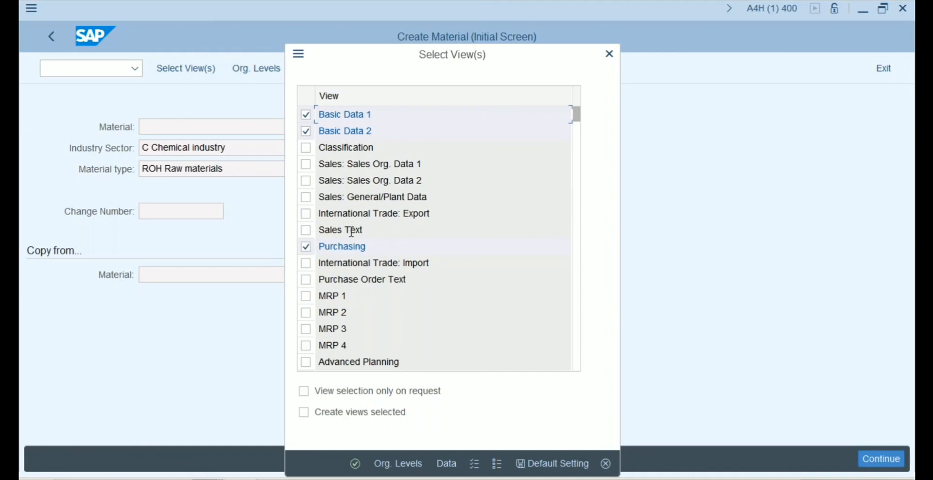
click(357, 465)
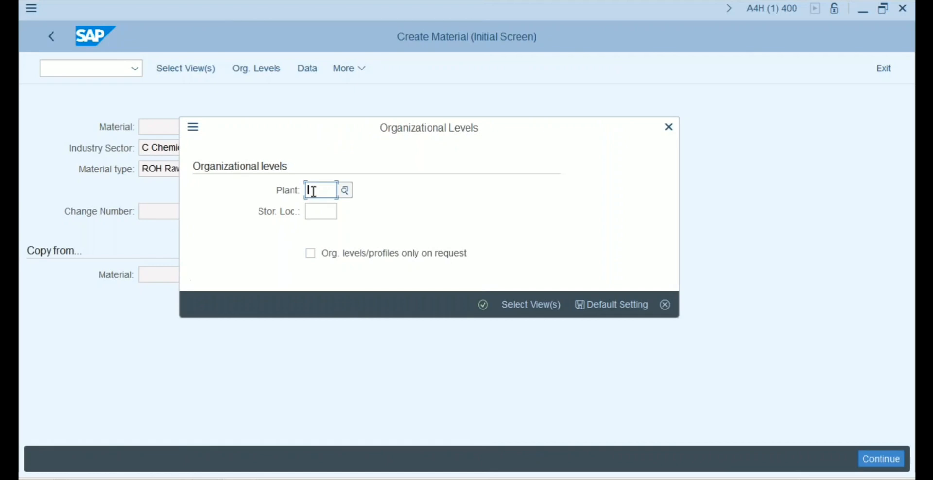
Enter PR11 as the plant in the organizational levels of the new material.
text(pr01)
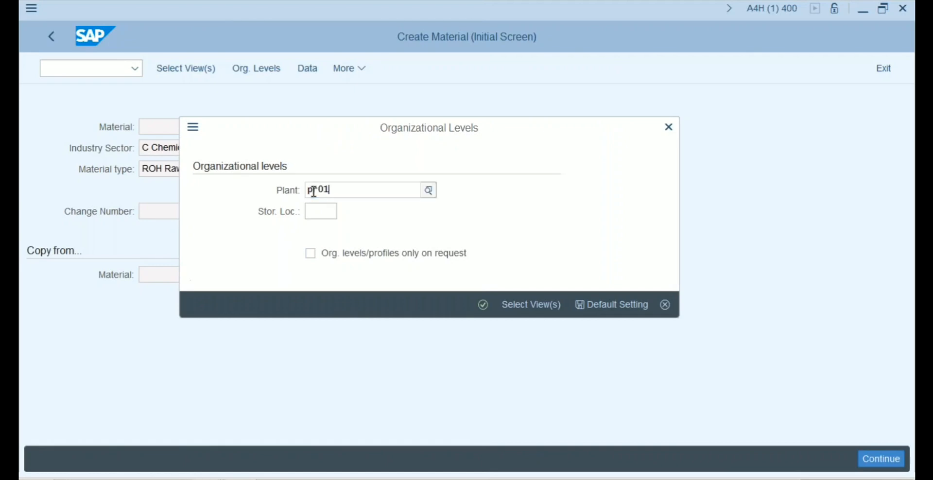
key(Tab)
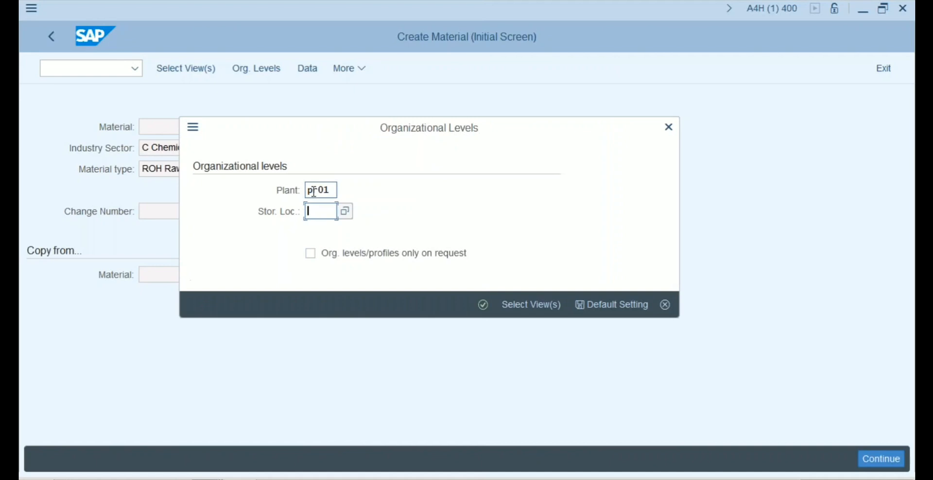
key(shift+Tab)
key(BackSpace)
key(BackSpace)
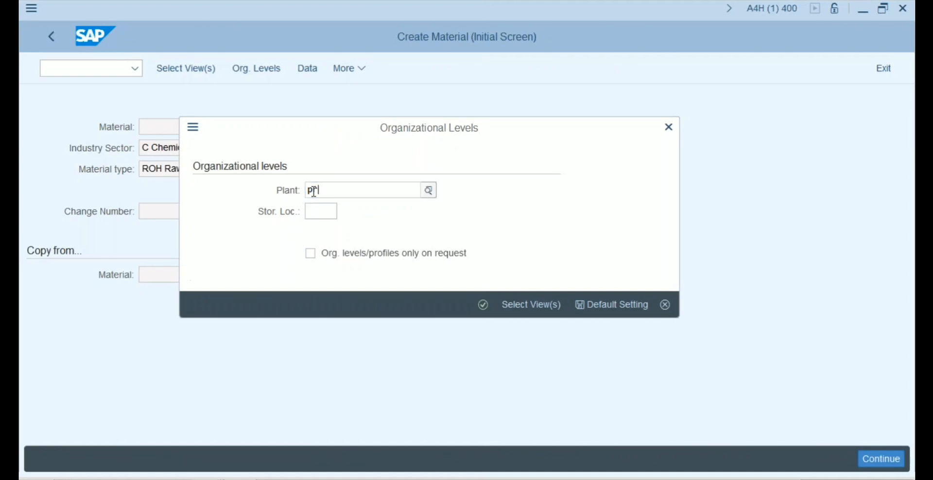
text(11)
key(Tab)
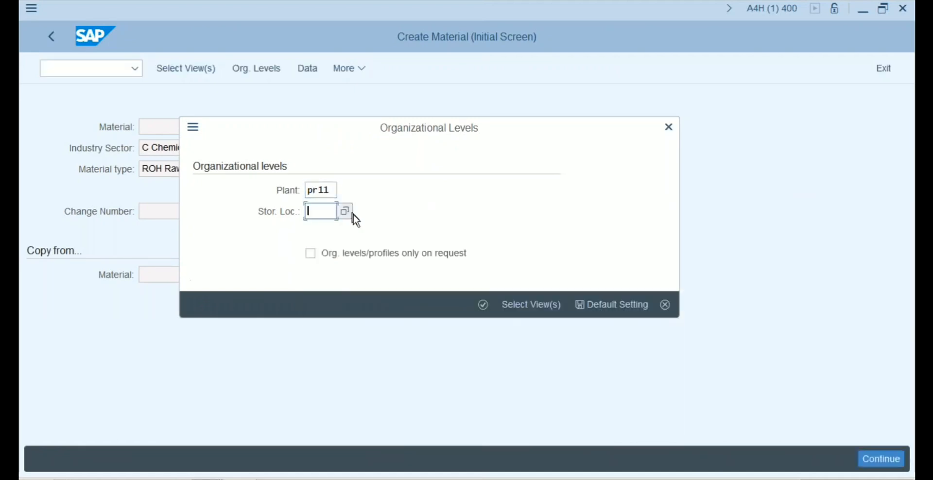
Choose storage location US01 of plant PR11 from the possible entries and try to continue with these organizational levels.
text(pr)
key(BackSpace)
key(BackSpace)
click(346, 212)
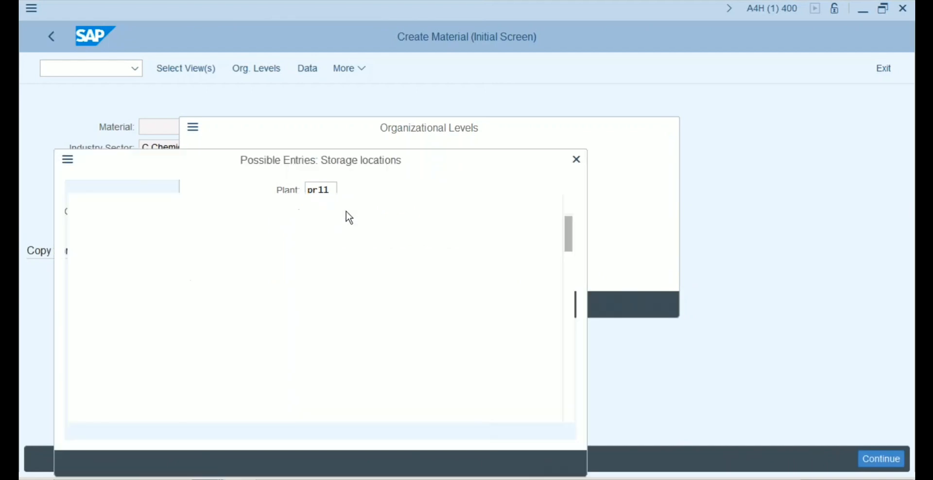
drag(569, 242, 567, 417)
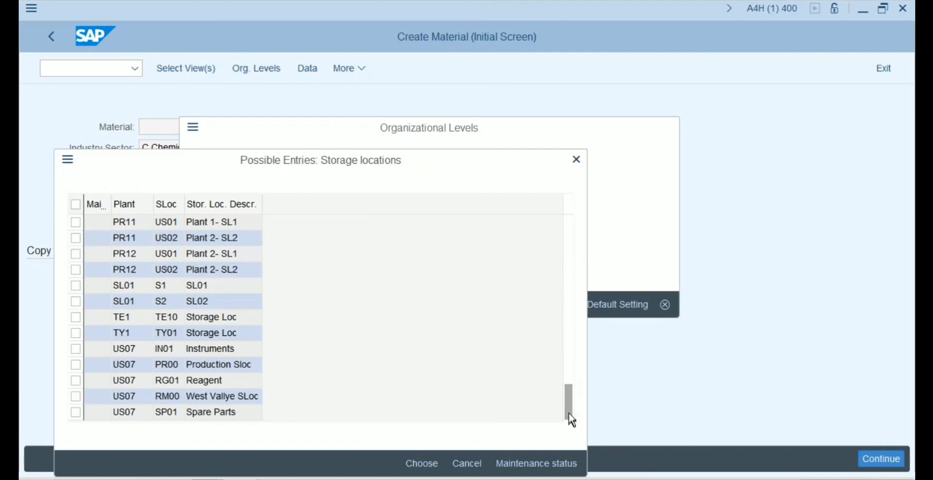
click(167, 223)
double_click(165, 223)
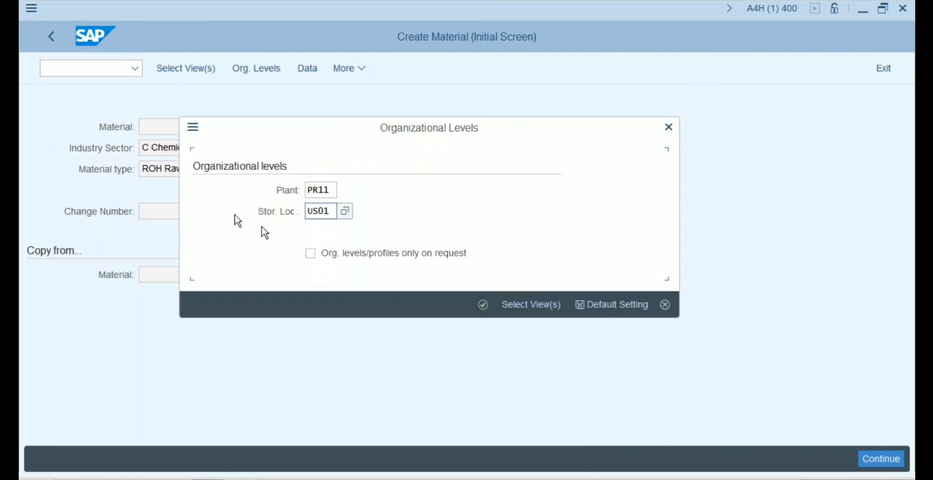
click(481, 306)
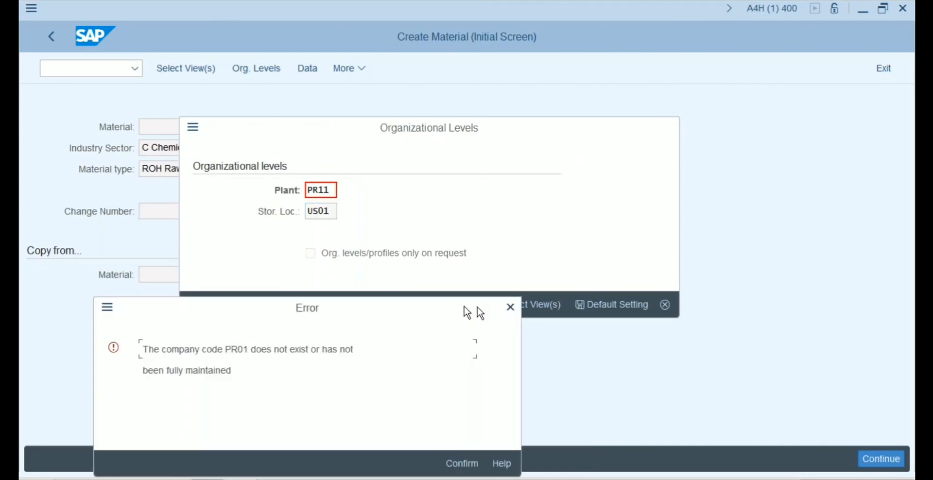
Open the detailed help for the company code PR01 error and enlarge the help window.
drag(424, 308, 493, 158)
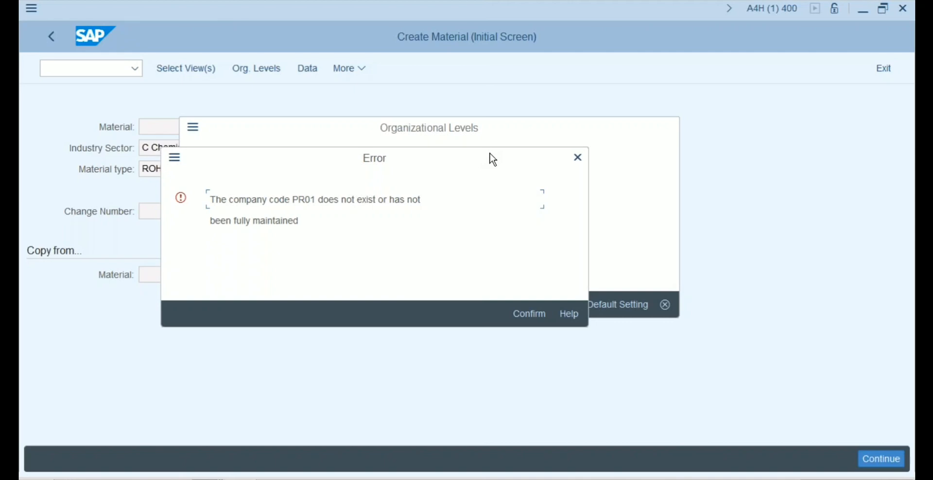
drag(297, 221, 206, 197)
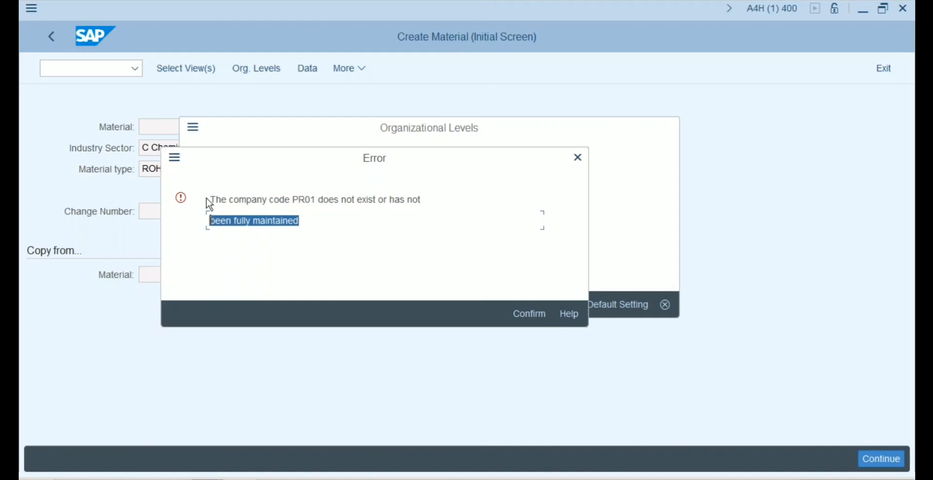
click(566, 316)
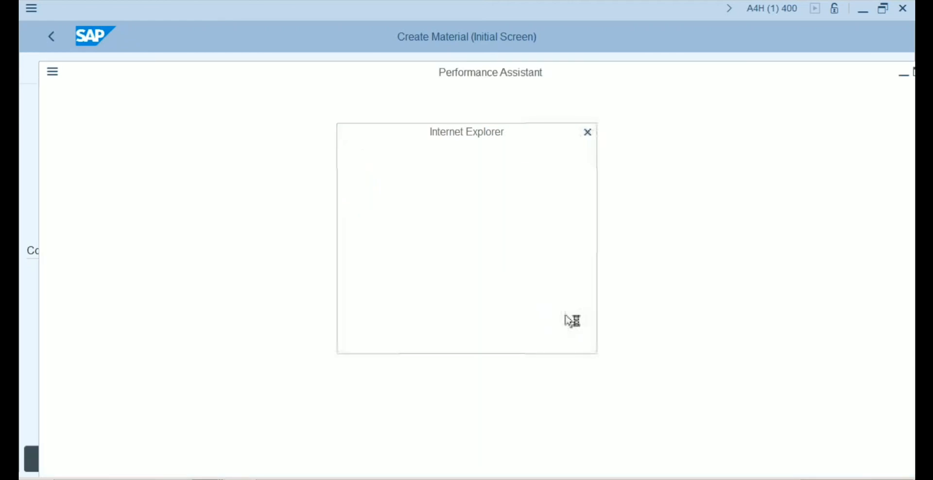
click(555, 153)
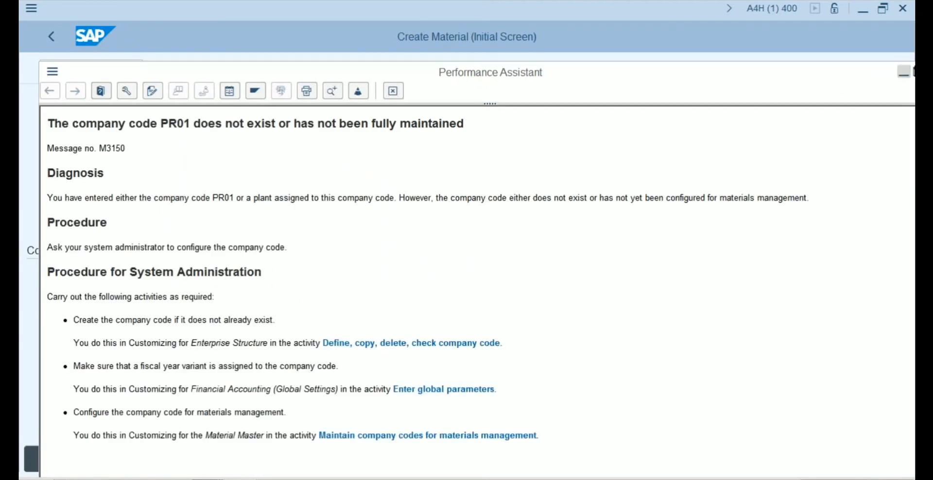
click(914, 72)
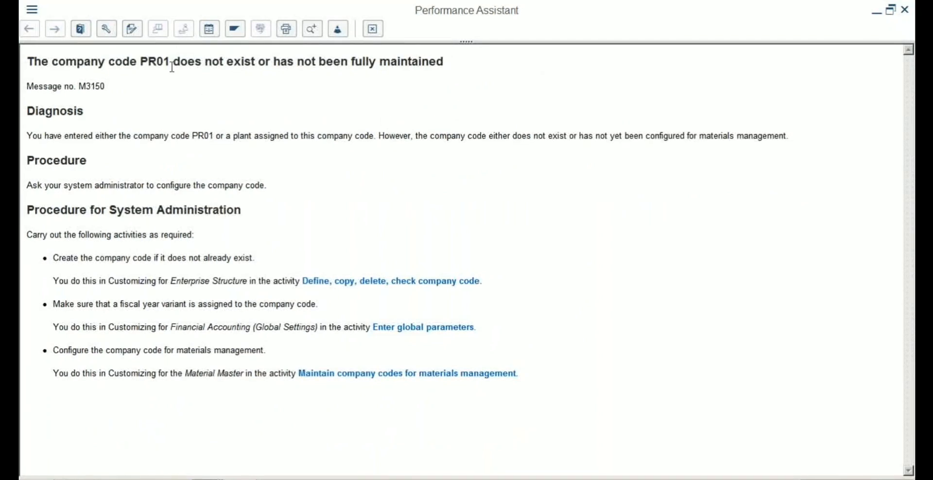
Examine the error text and diagnosis on whether company code PR01 exists and is configured for materials management.
drag(174, 64, 258, 67)
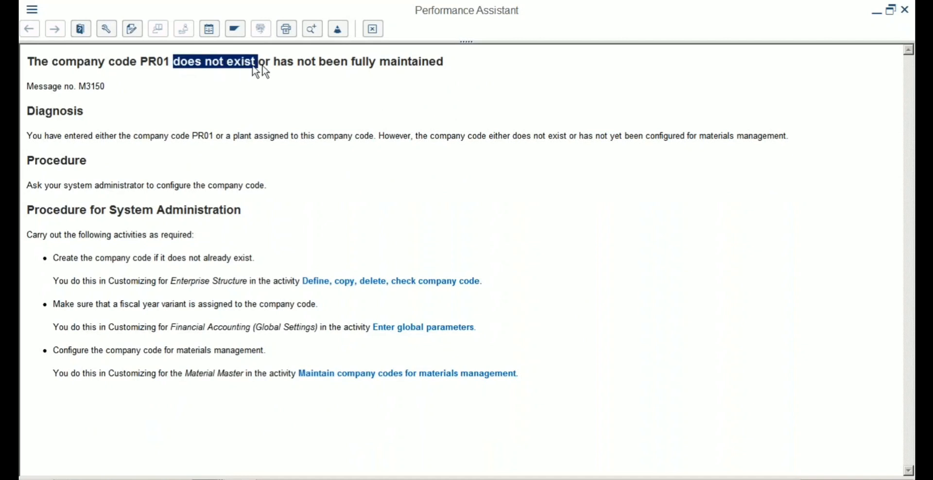
click(408, 66)
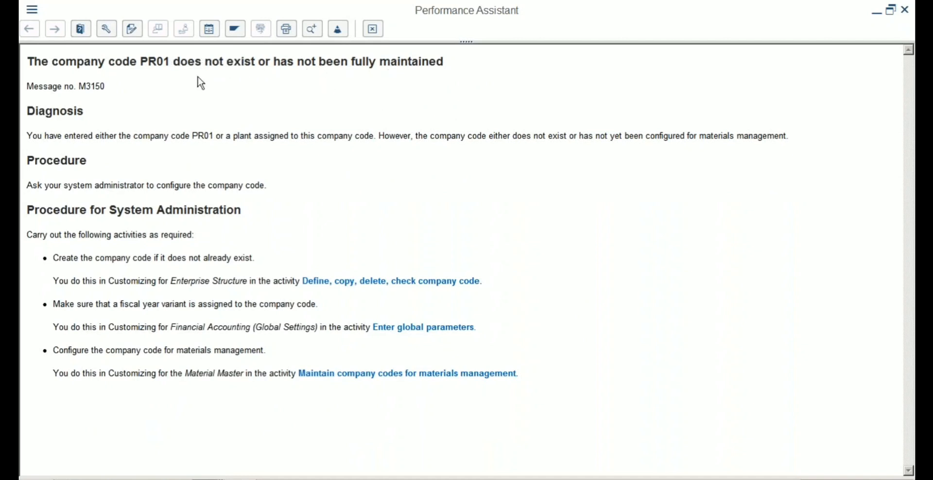
drag(173, 60, 140, 67)
drag(274, 61, 452, 63)
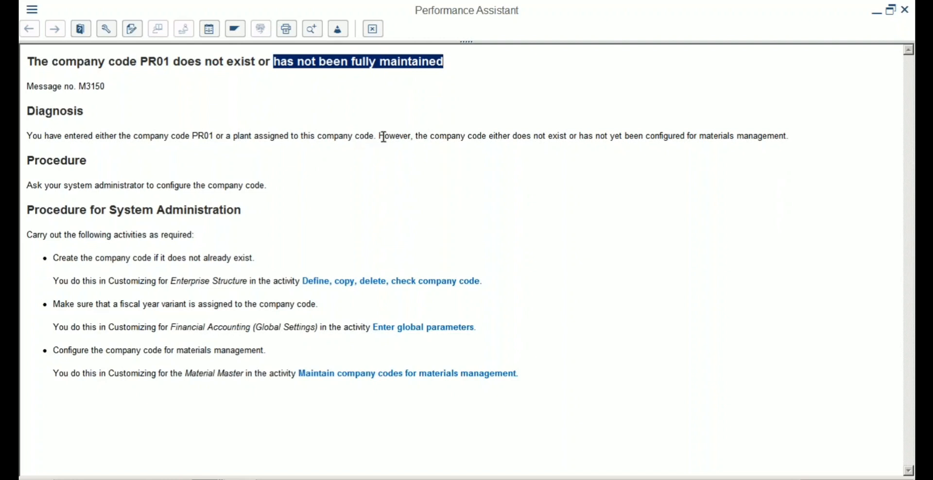
click(516, 137)
drag(516, 136, 793, 144)
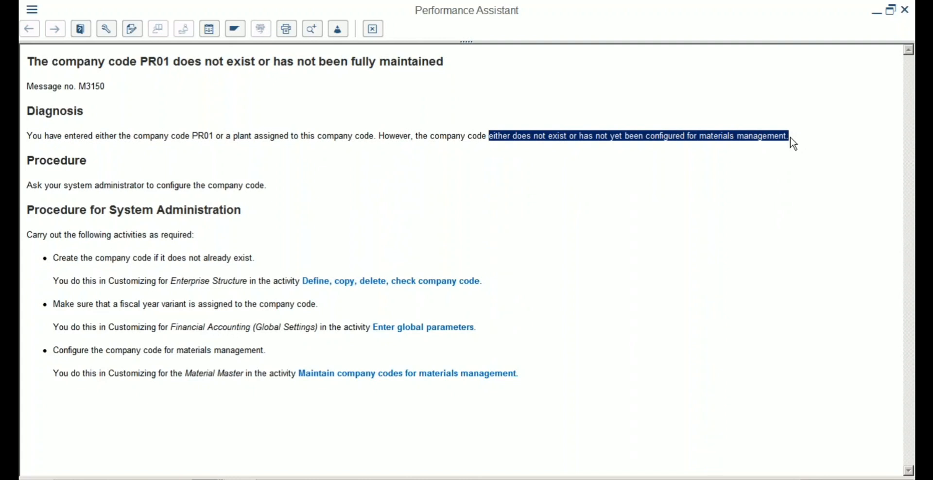
click(788, 142)
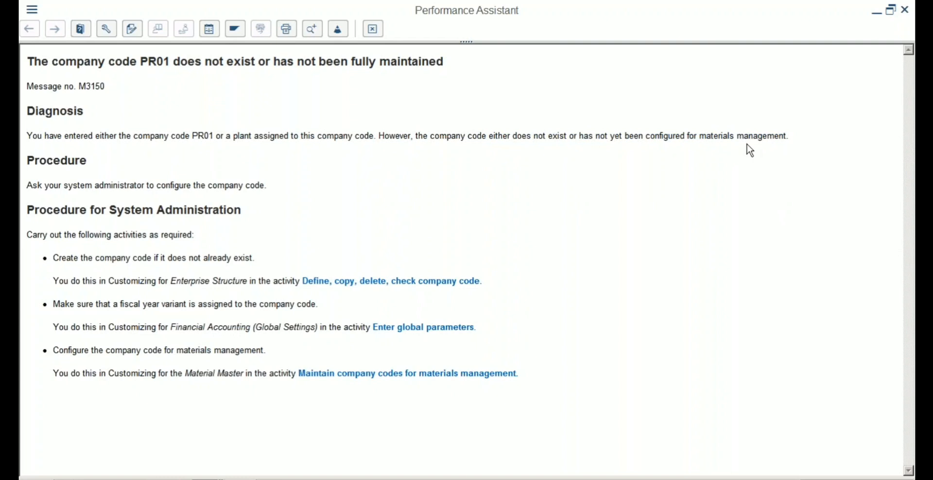
drag(792, 138, 712, 129)
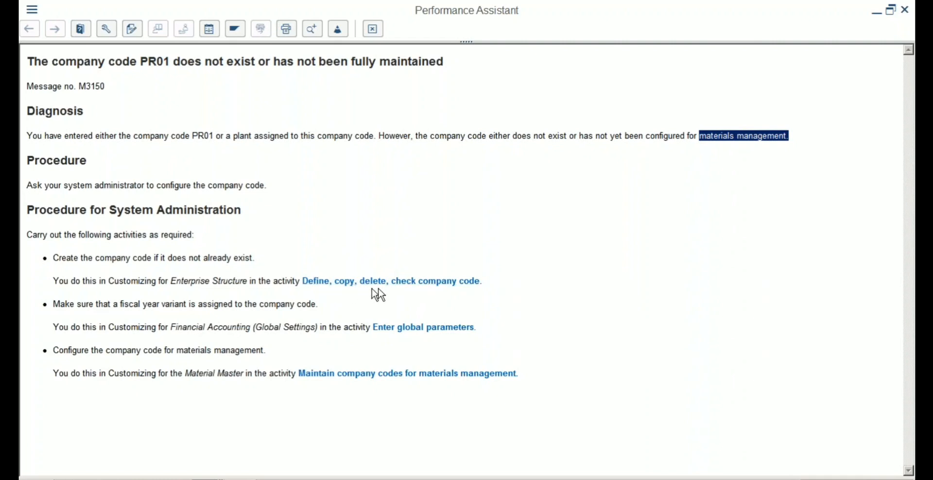
Check for company code PR01 in the Edit Company Code Data activity and return to the error help.
click(428, 285)
click(92, 173)
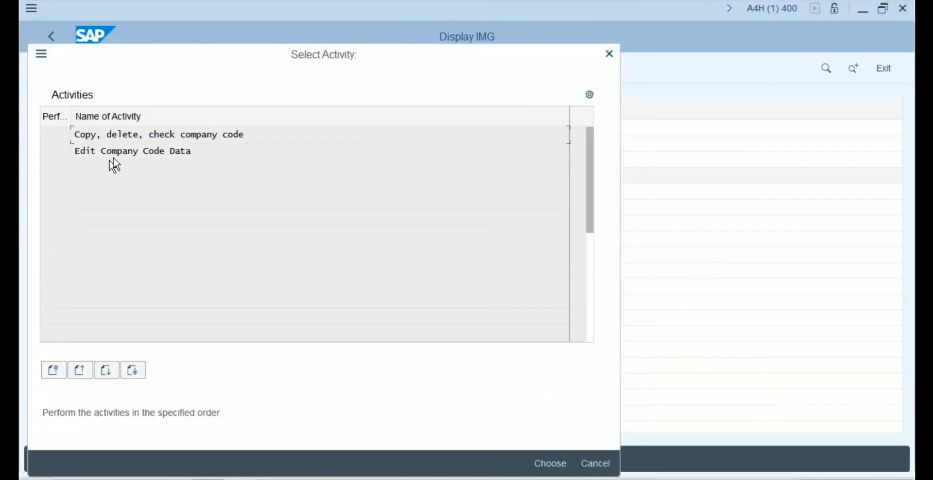
double_click(120, 153)
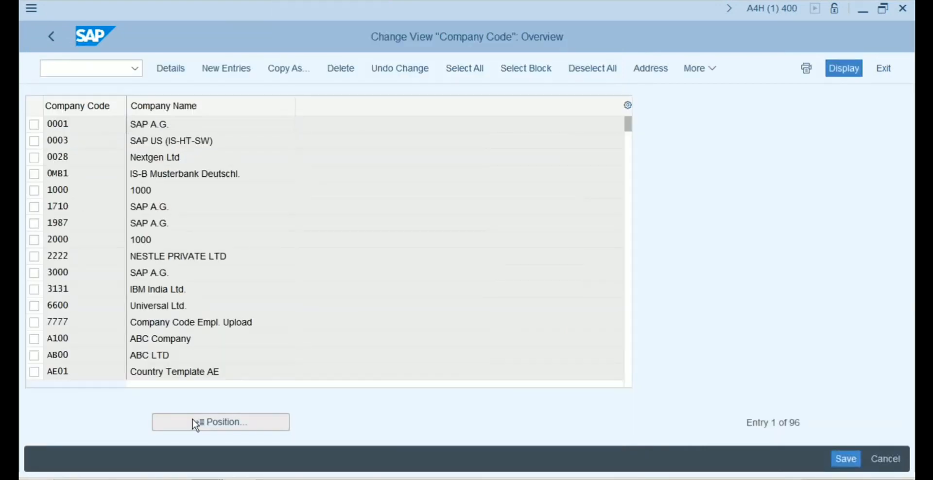
click(194, 421)
text(pr01)
key(Return)
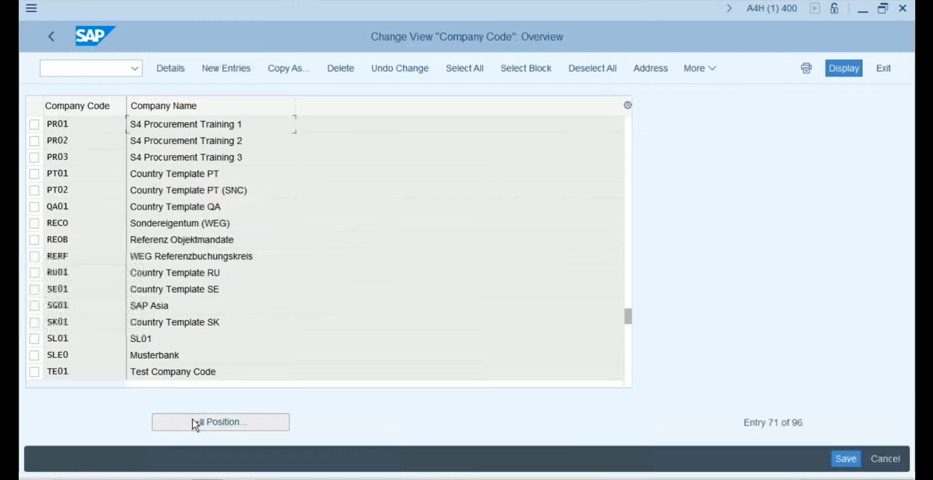
click(51, 37)
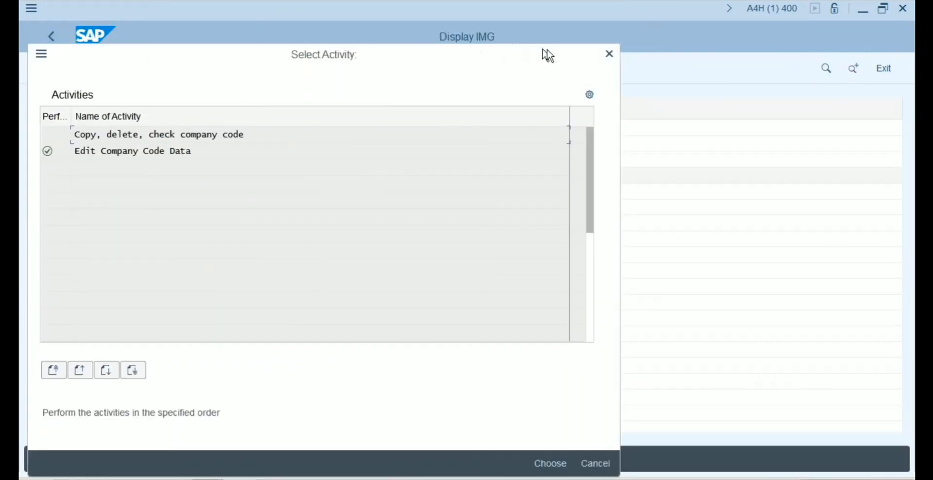
click(608, 53)
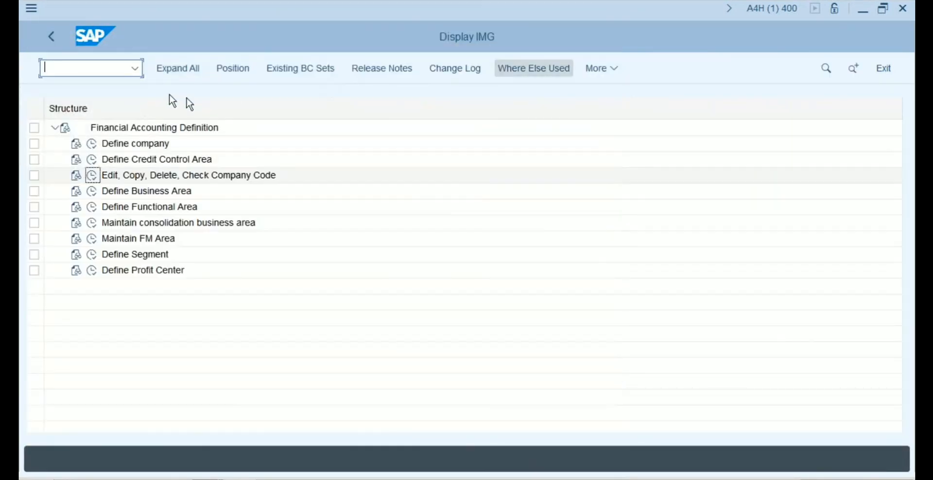
click(41, 39)
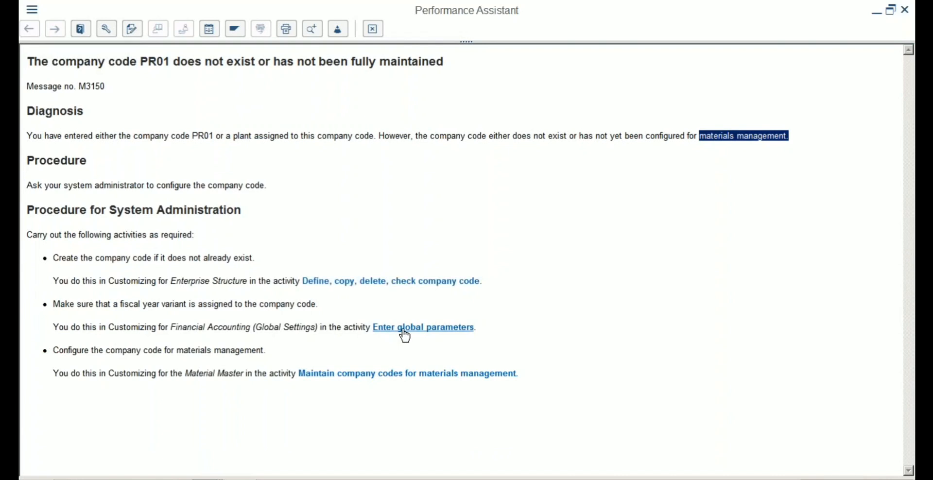
Check the fiscal year variant in the global parameters of company code PR01 and return to the error help.
click(405, 329)
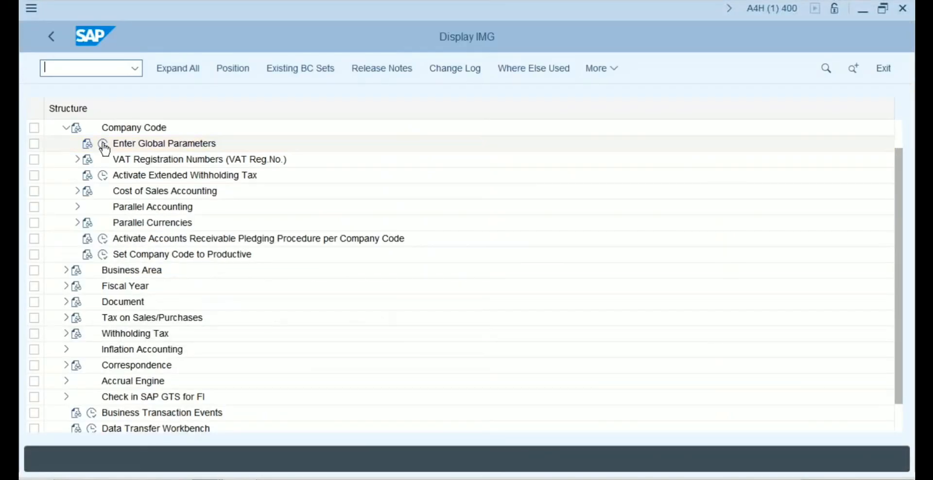
click(103, 144)
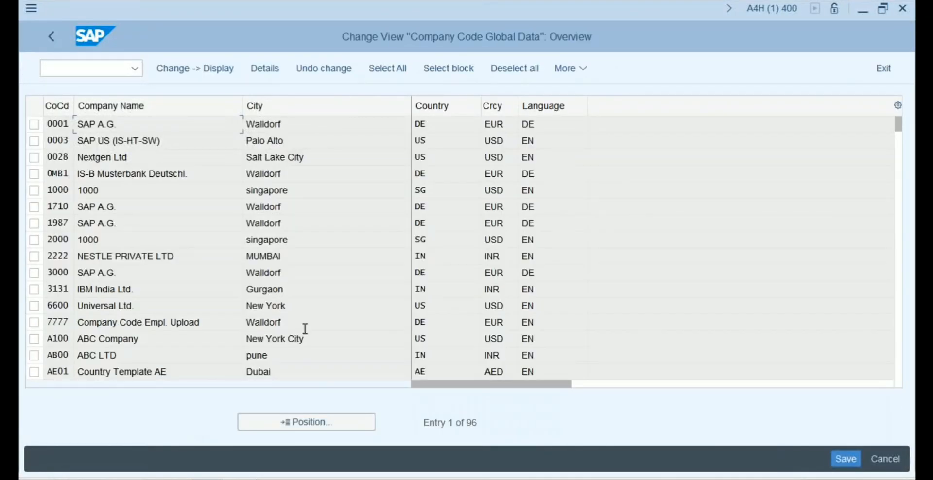
click(305, 423)
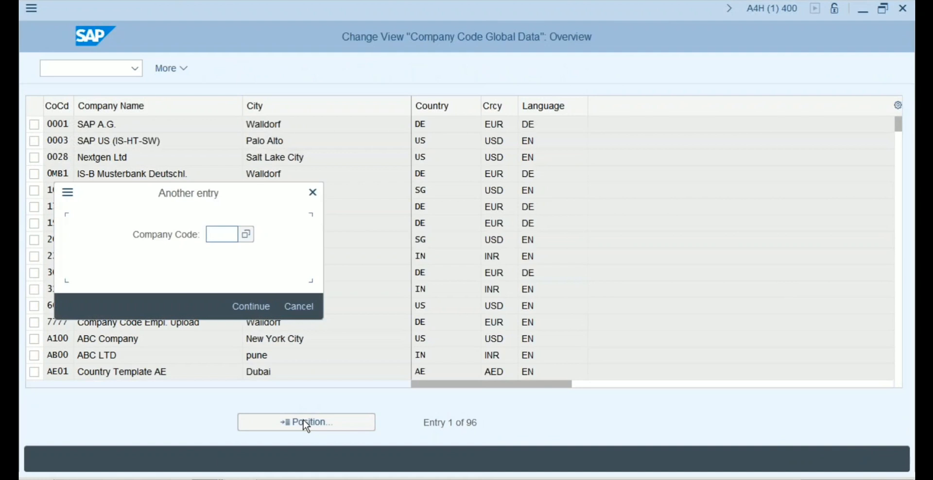
text(pr01)
key(Return)
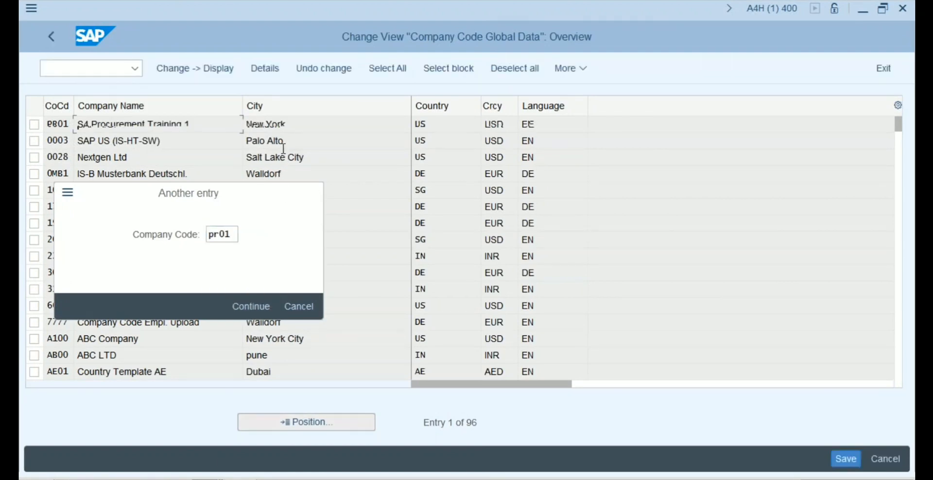
double_click(224, 124)
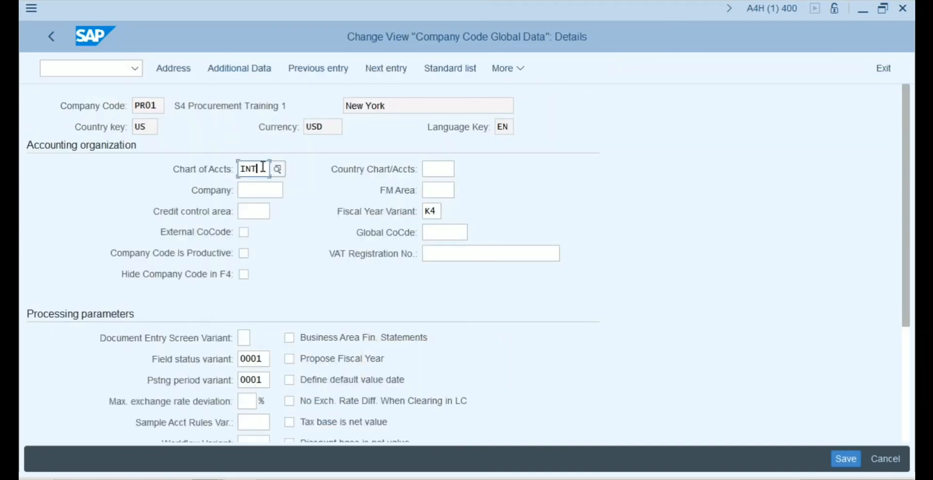
click(430, 212)
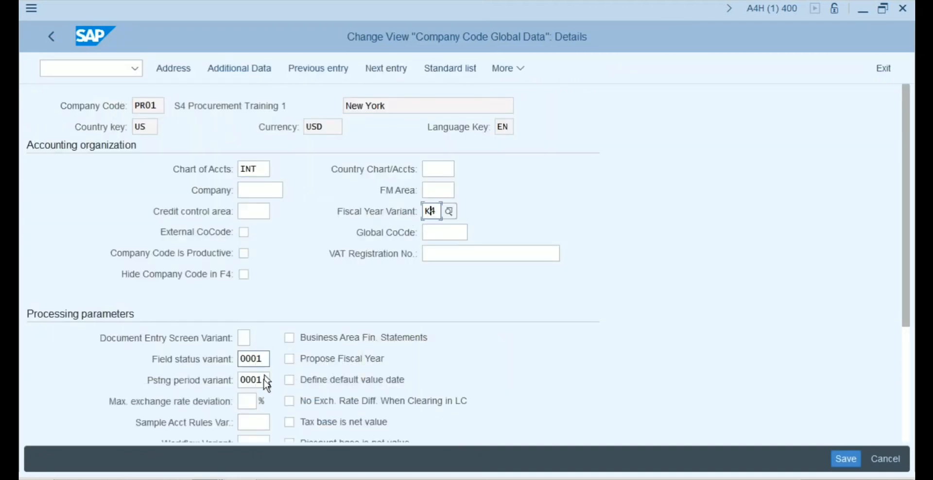
click(50, 36)
click(50, 36)
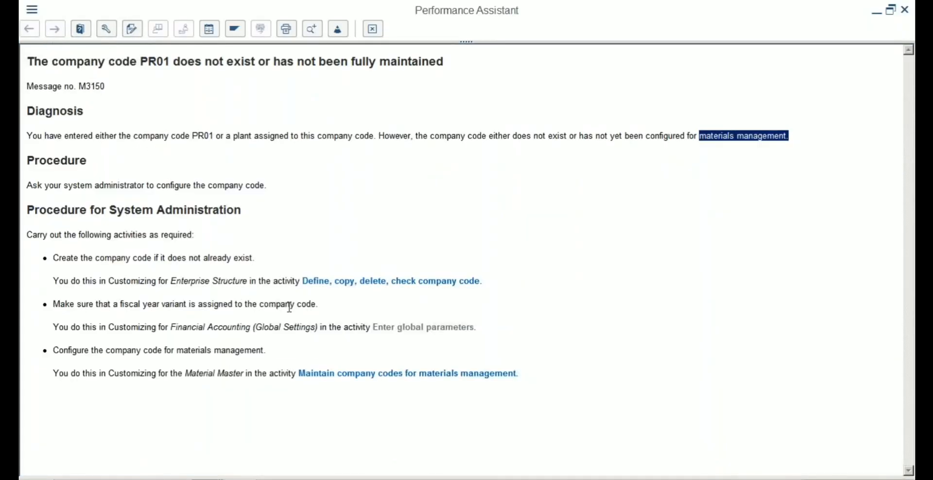
Go to Maintain Company Codes for Materials Management in the IMG and show the activity keys as additional information at full column width.
click(367, 374)
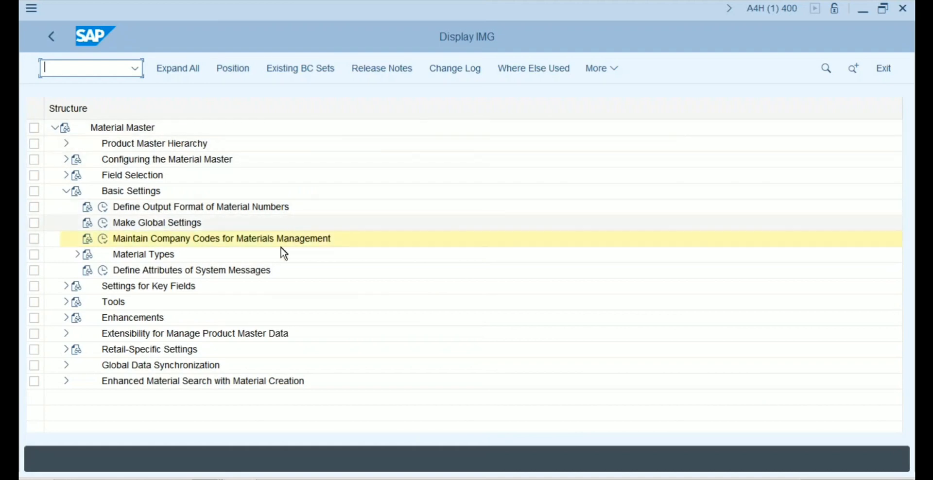
click(613, 70)
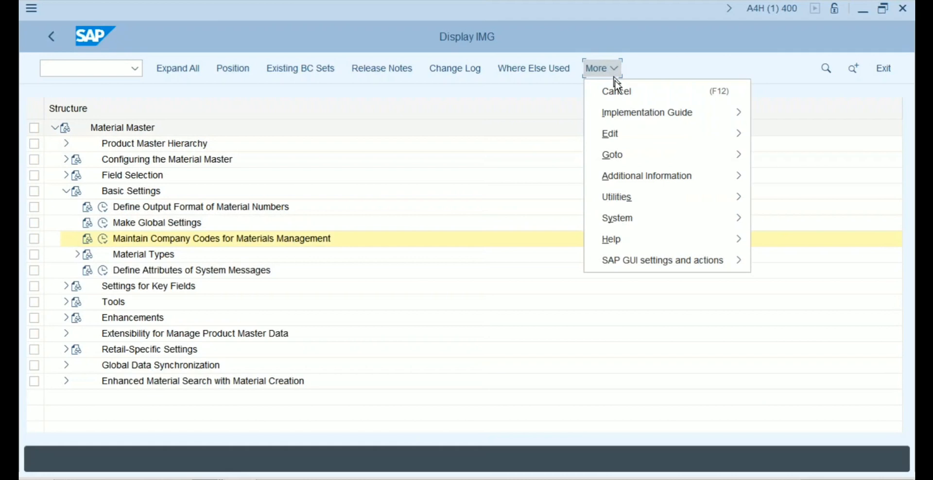
mouse_move(665, 111)
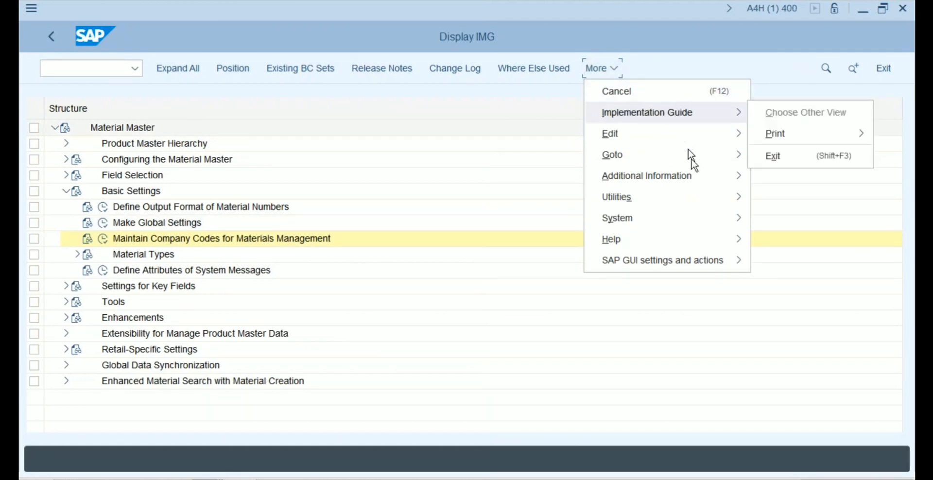
mouse_move(694, 178)
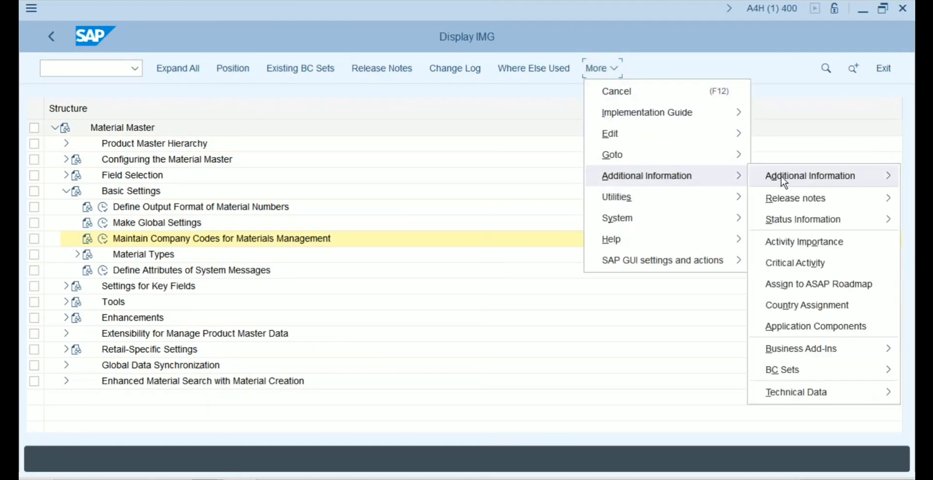
mouse_move(780, 175)
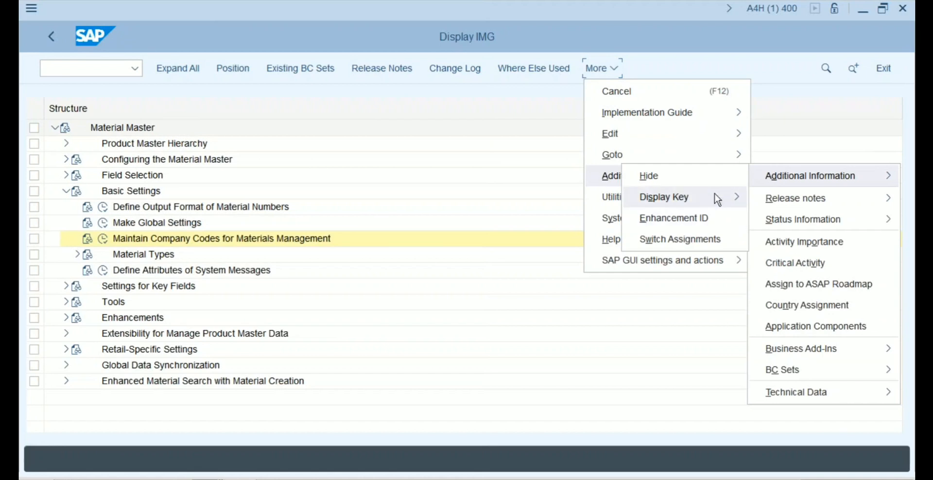
mouse_move(715, 194)
click(779, 220)
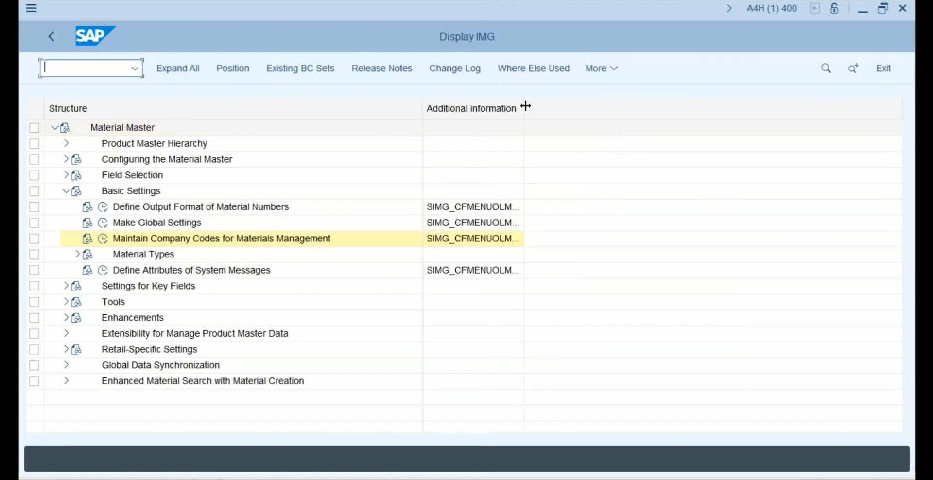
double_click(523, 107)
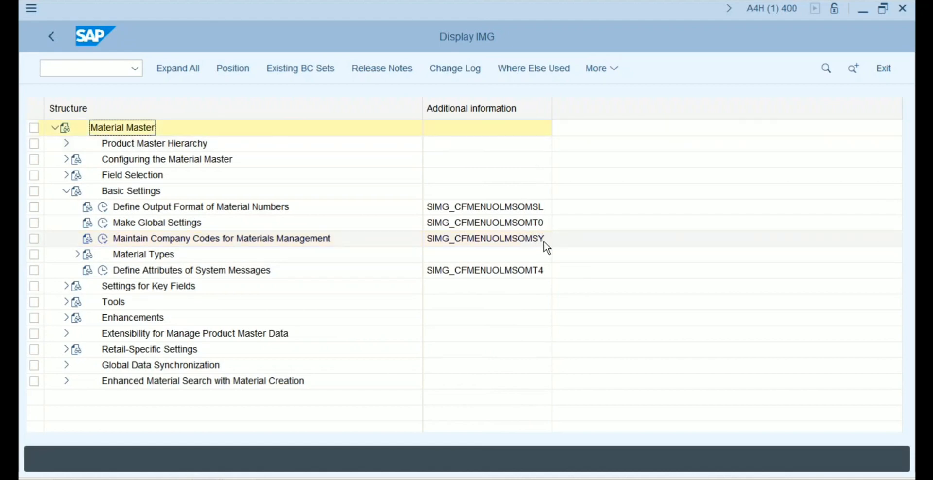
Execute Maintain Company Codes for Materials Management and position the list on company code PR01.
click(104, 239)
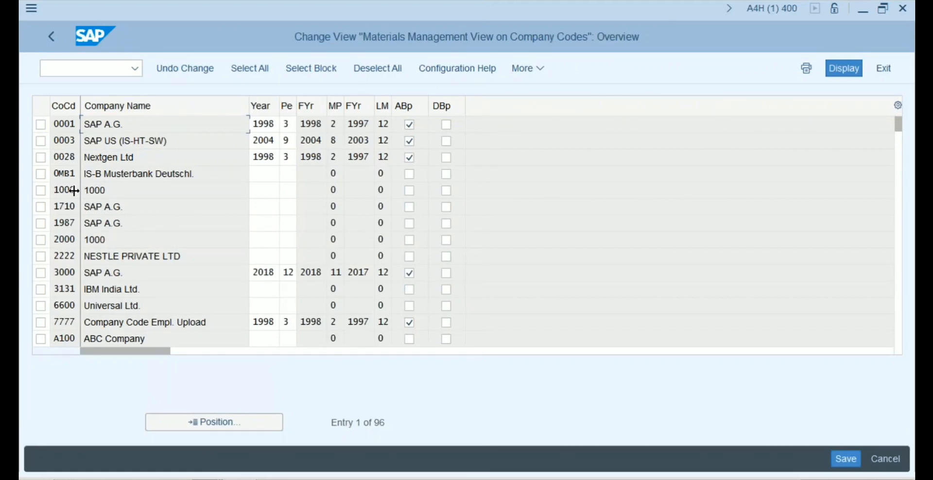
click(210, 423)
text(pr01)
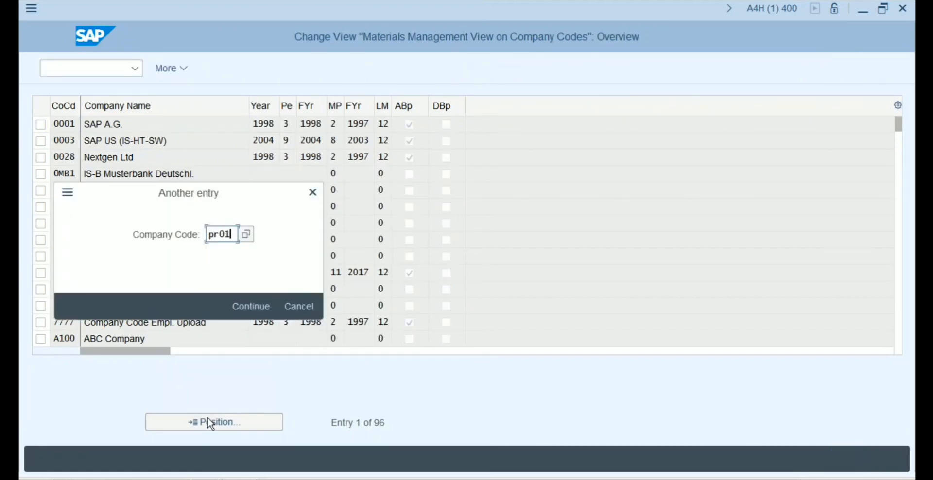
key(Return)
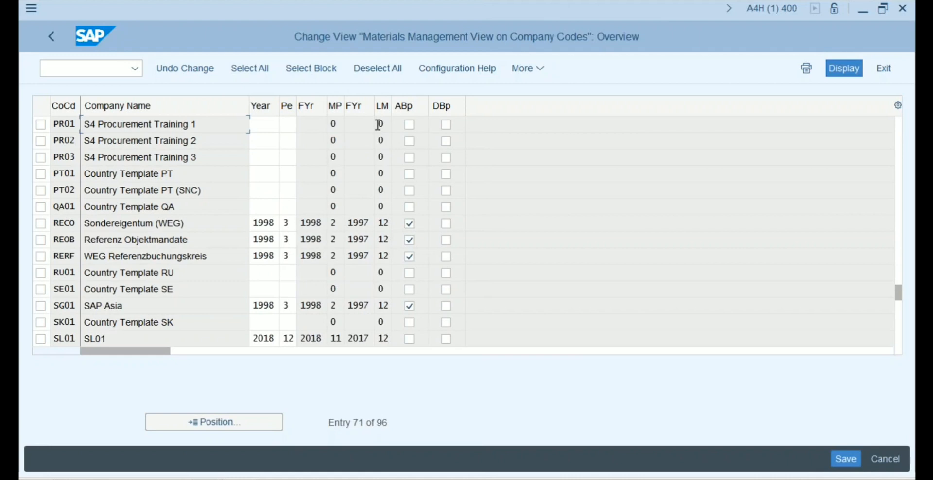
Set the year to 2018 and the period to 12 for company code PR01.
click(270, 125)
text(2018)
click(287, 125)
text(1)
text(2)
click(288, 142)
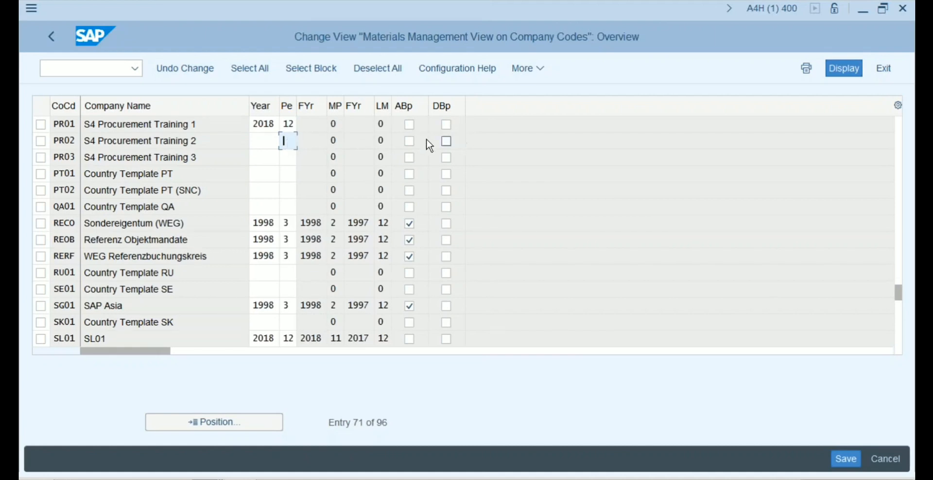
Confirm the year and period entered for company code PR01 and review its derived previous period and last month of the previous year.
key(Return)
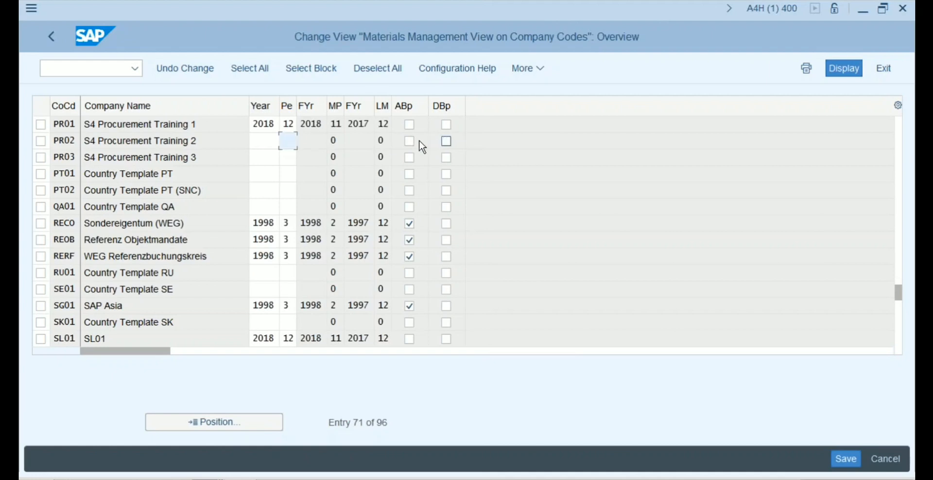
click(318, 123)
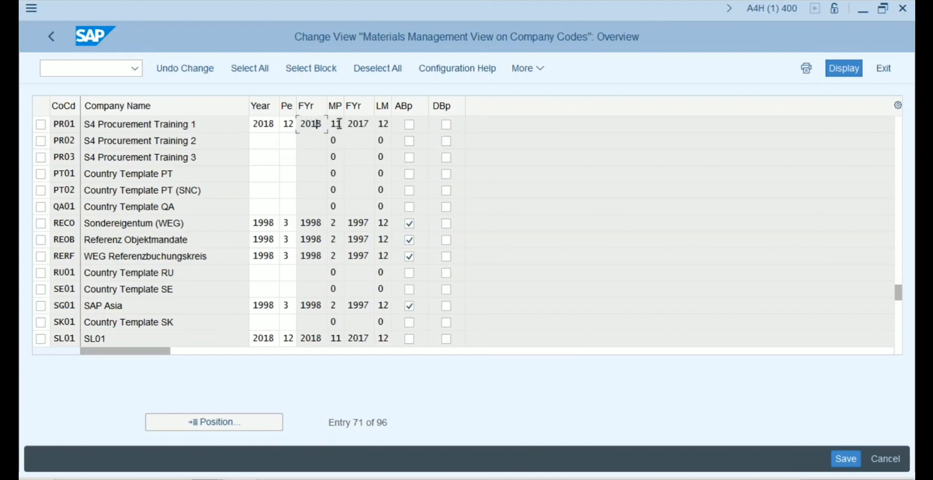
click(339, 123)
click(388, 125)
click(284, 126)
click(264, 125)
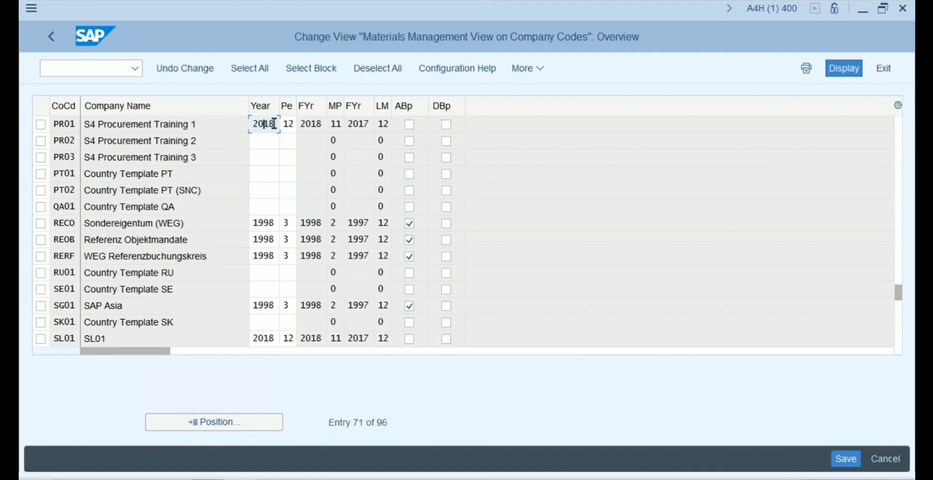
Compare PR01's current year and period with its previous-period columns and the last month of its previous fiscal year.
click(275, 124)
click(264, 124)
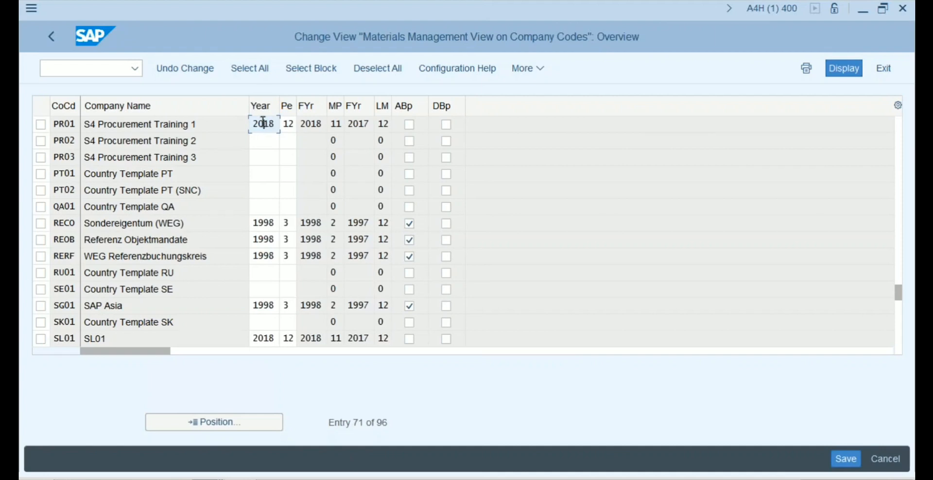
click(289, 124)
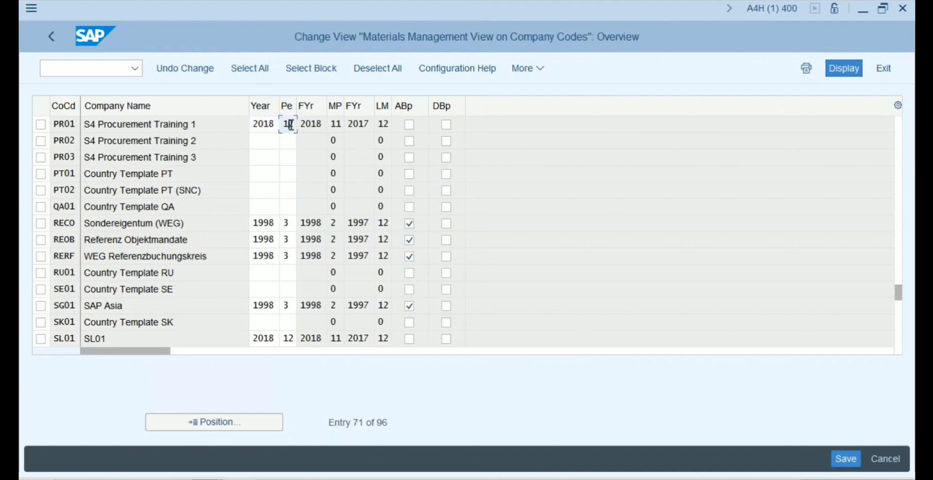
click(265, 125)
click(312, 125)
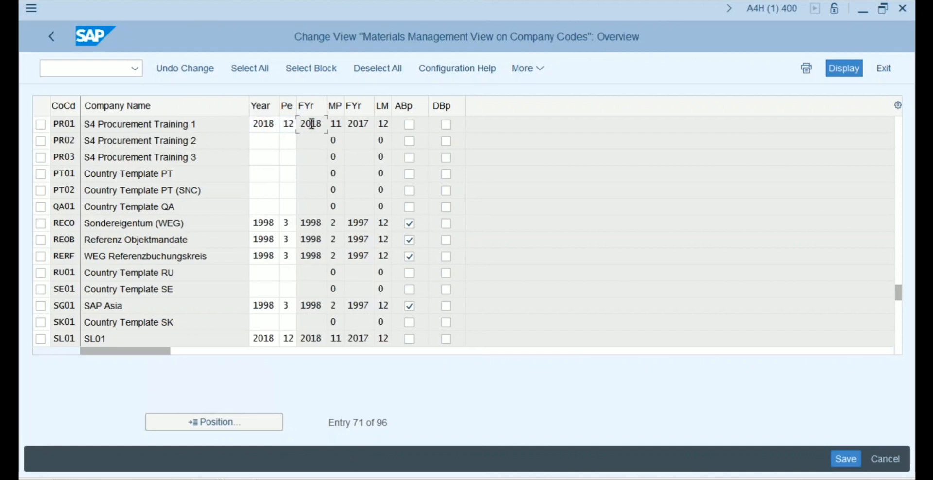
click(337, 125)
click(382, 124)
click(358, 124)
click(384, 125)
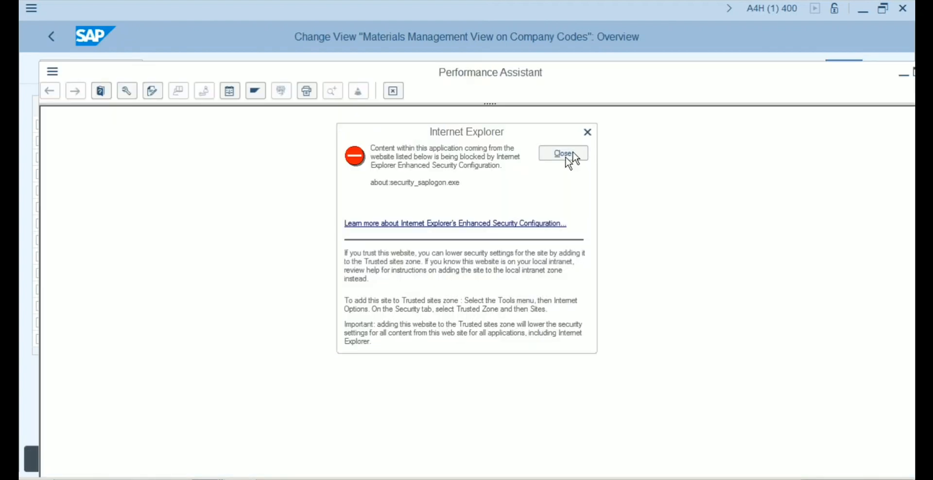
Read the field help for the ABp indicator and try out the ABp and DBp indicators for company code PR01.
click(564, 153)
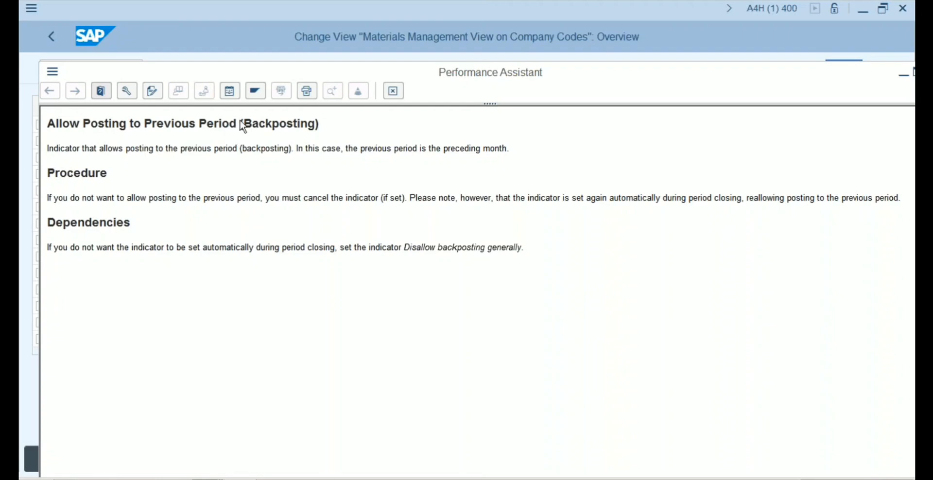
click(395, 92)
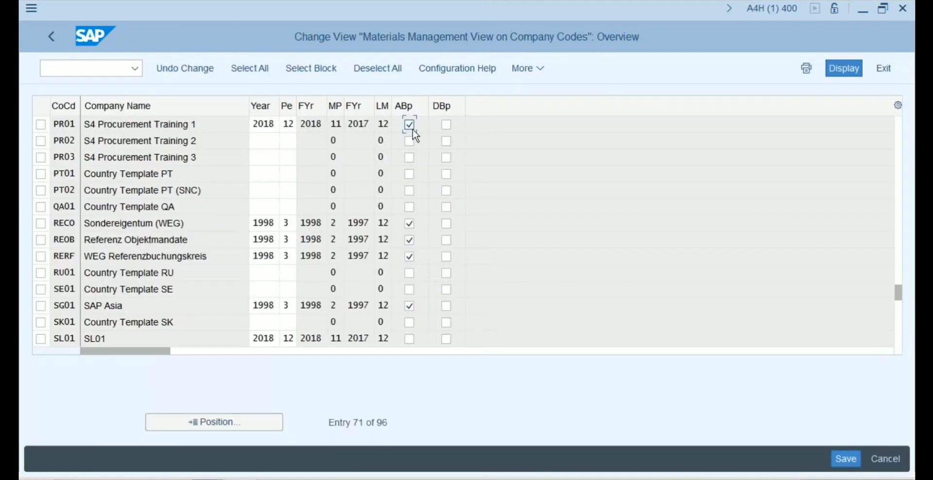
click(410, 126)
click(447, 126)
click(409, 125)
Reread the help on Allow Posting to Previous Period (Backposting), including its procedure and dependencies, and close it.
key(F1)
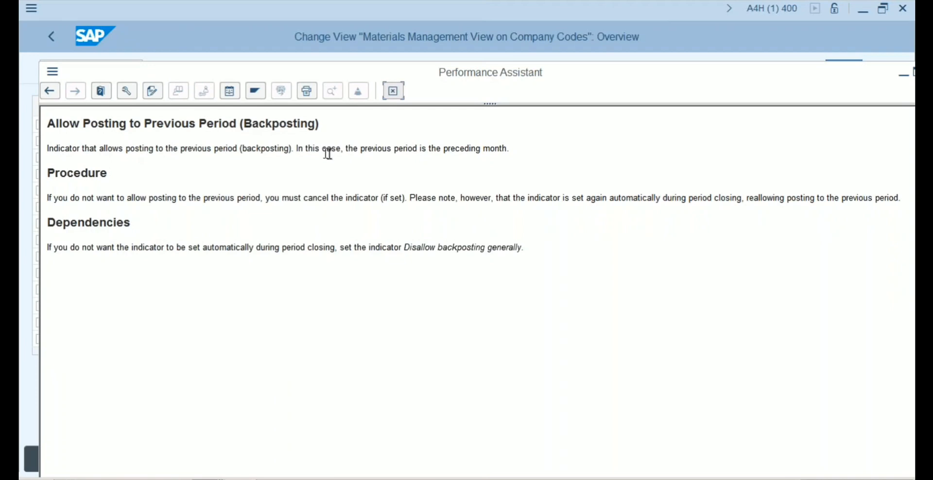
drag(395, 149, 510, 155)
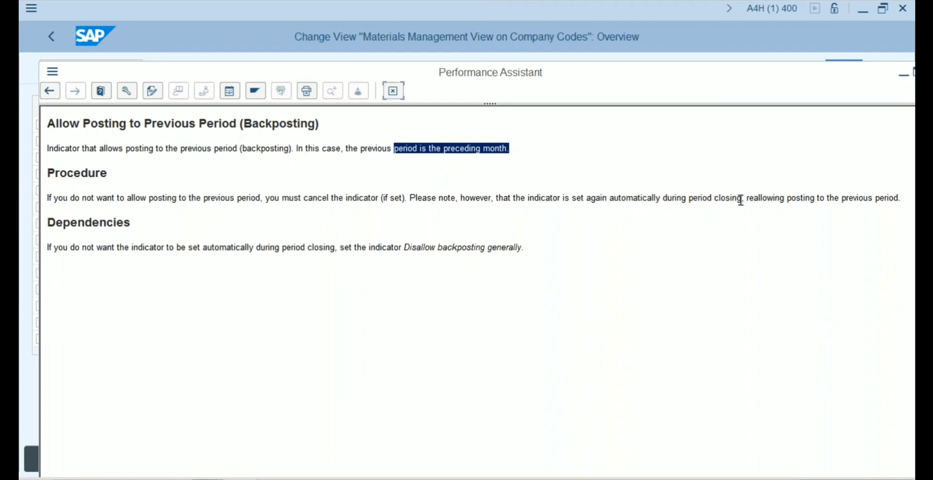
drag(741, 199, 689, 198)
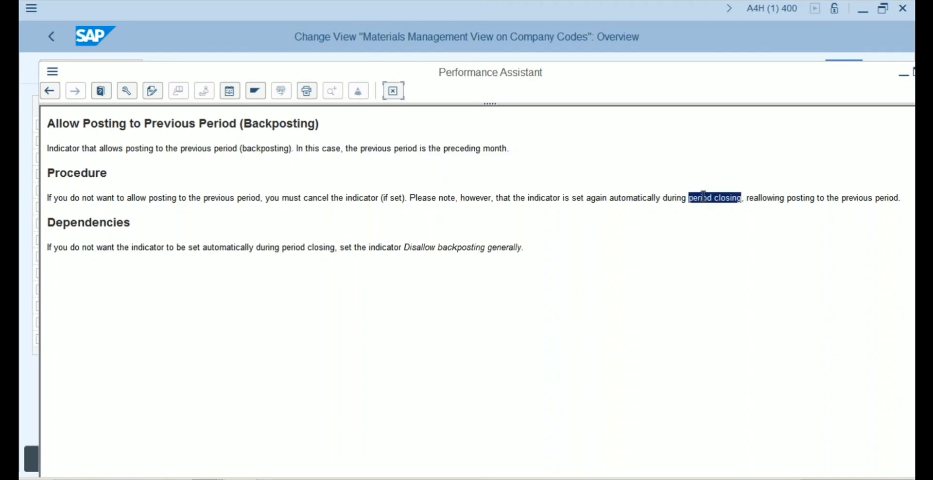
click(798, 198)
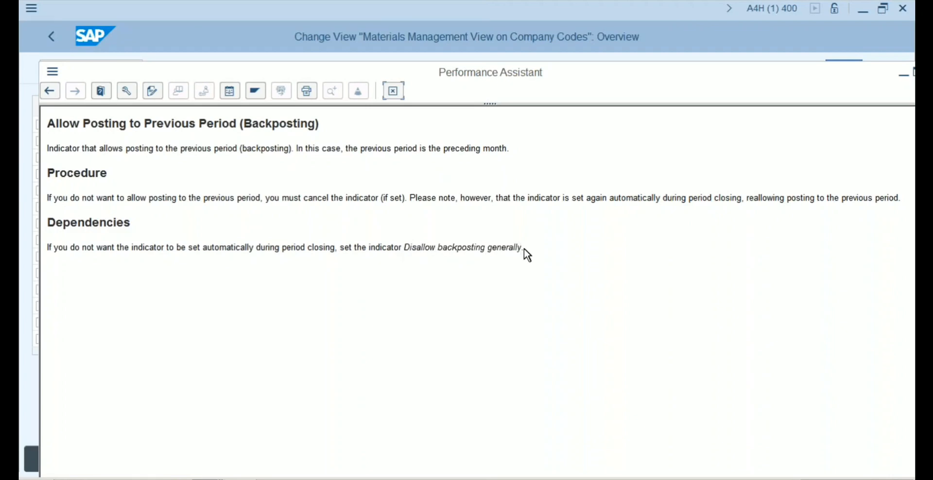
click(395, 93)
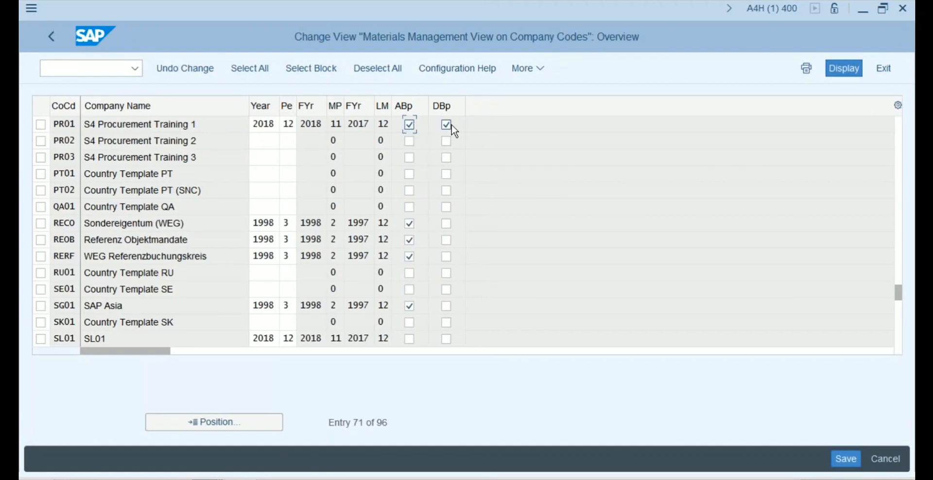
Review PR01's current and previous periods, and clear its ABp and DBp indicators.
click(271, 124)
click(287, 125)
click(268, 121)
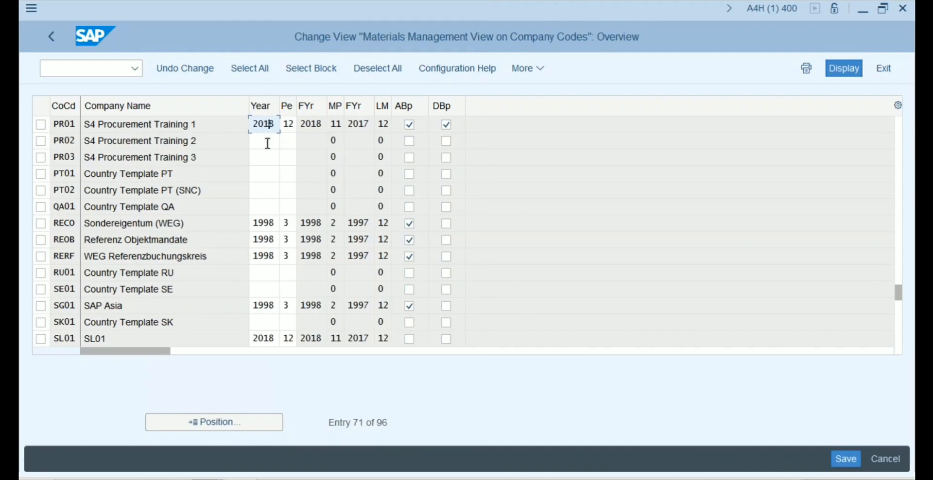
click(334, 124)
click(310, 125)
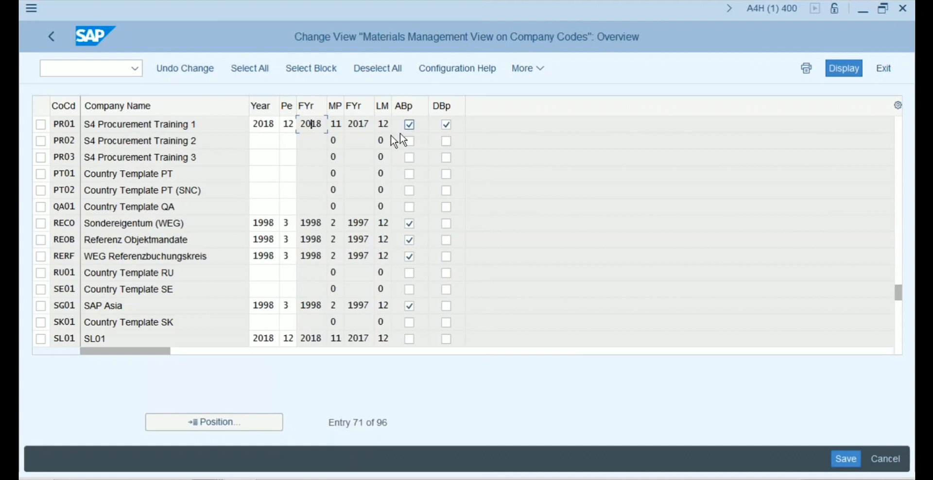
click(340, 124)
text(1)
click(288, 123)
click(409, 124)
click(446, 124)
Start MMPV (Close Period for Material Master Records) in a new GUI window and enter period 1 and fiscal year 2019.
click(32, 9)
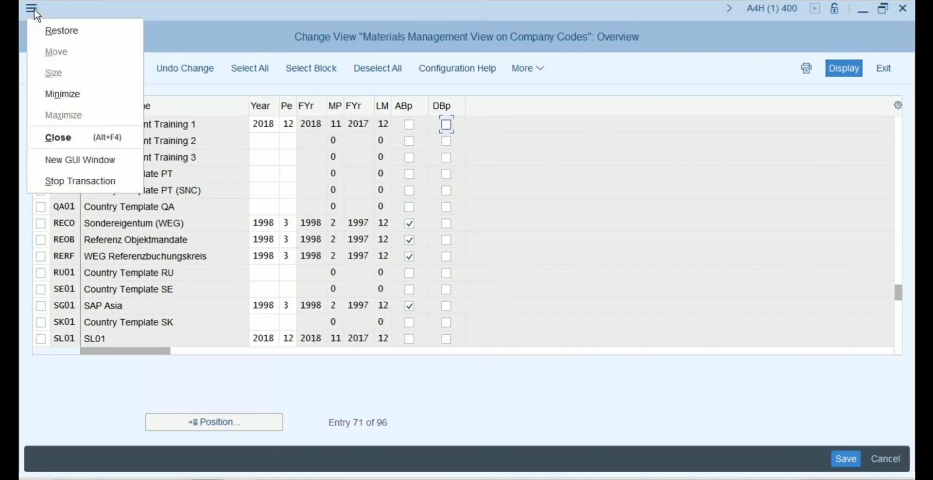
click(52, 159)
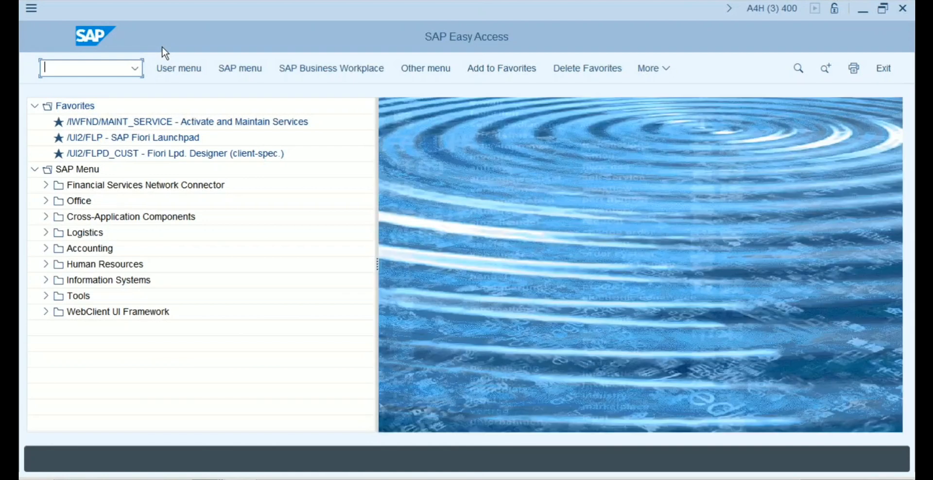
text(mmpv)
key(Return)
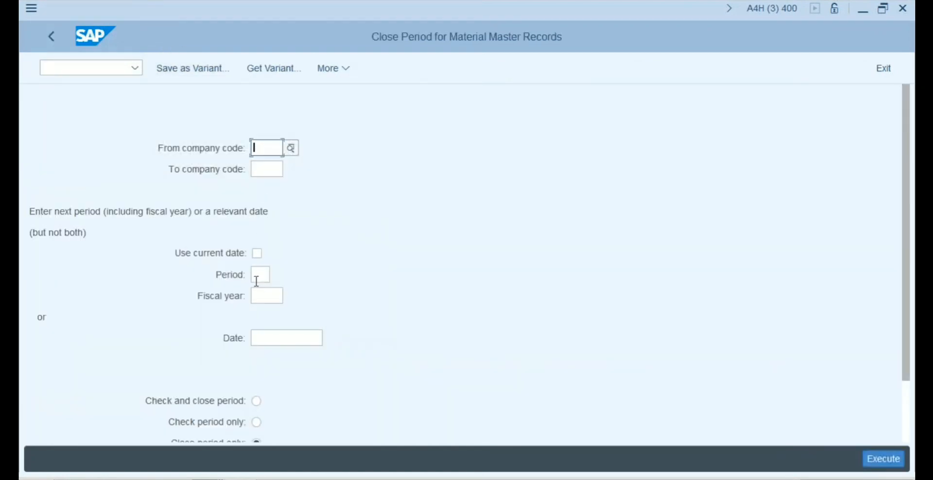
click(258, 296)
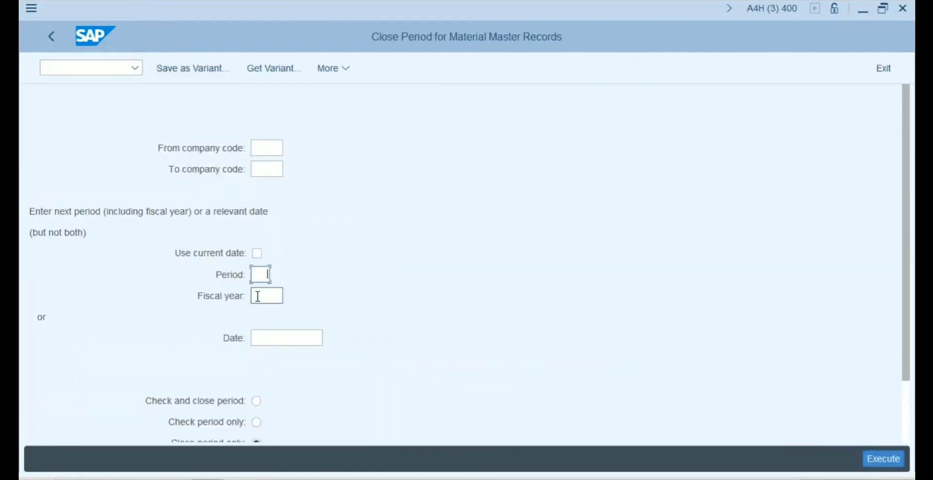
click(260, 278)
text(1)
text(2019)
Return to the materials management view on company codes and set Disallow backposting generally (DBp) for PR01.
click(209, 479)
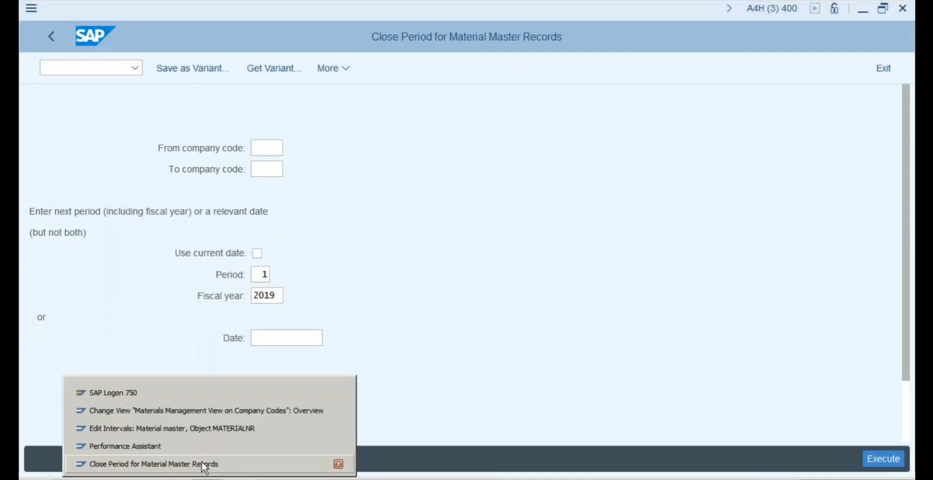
click(214, 412)
click(409, 125)
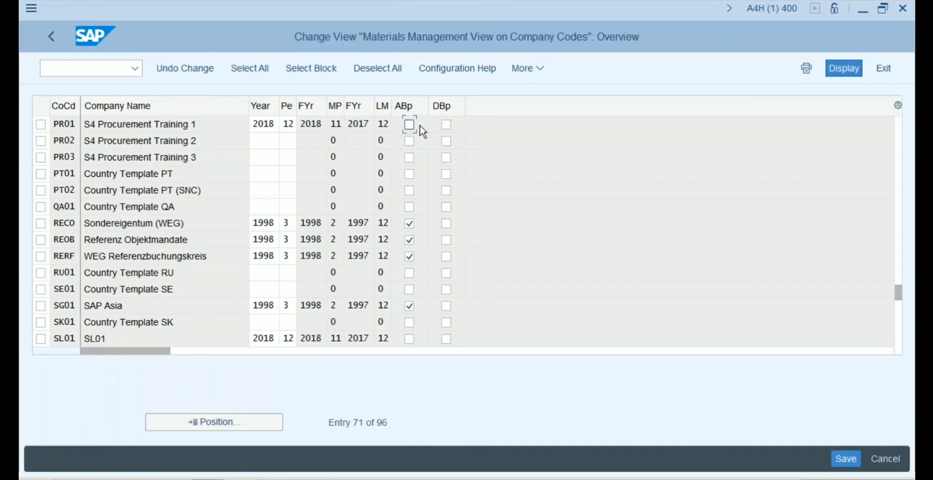
click(446, 128)
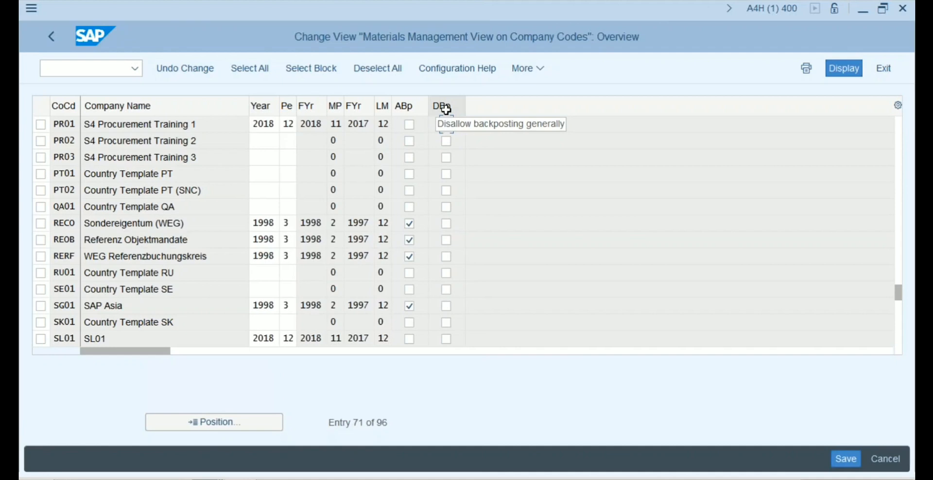
click(446, 125)
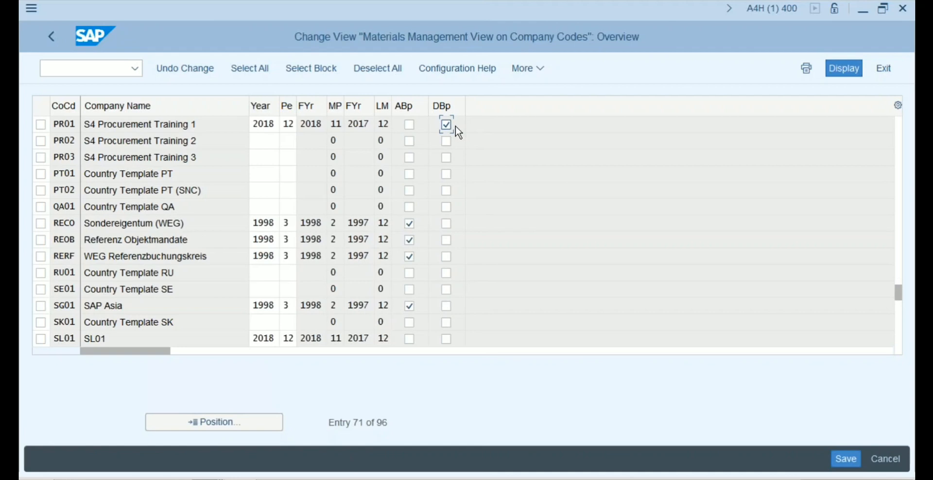
Open OB52 in a new GUI window for posting period variant 0001 and examine its first and second posting period intervals.
click(31, 8)
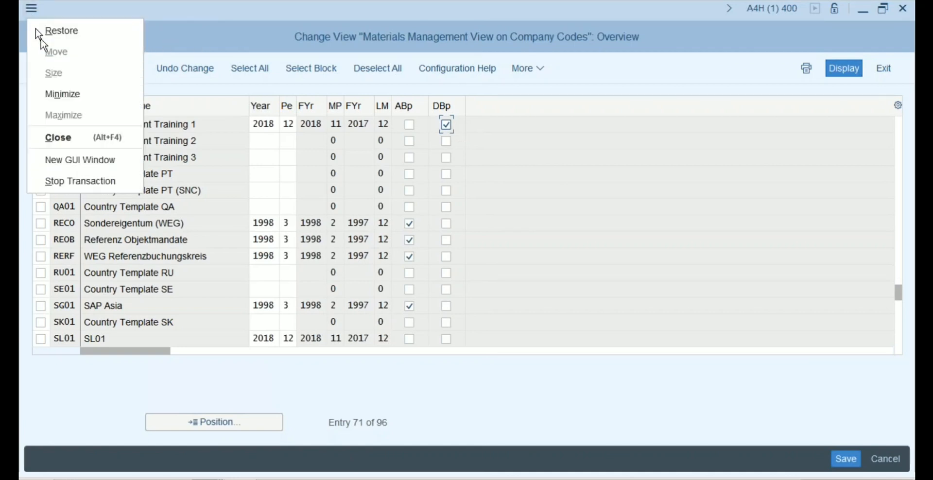
click(66, 160)
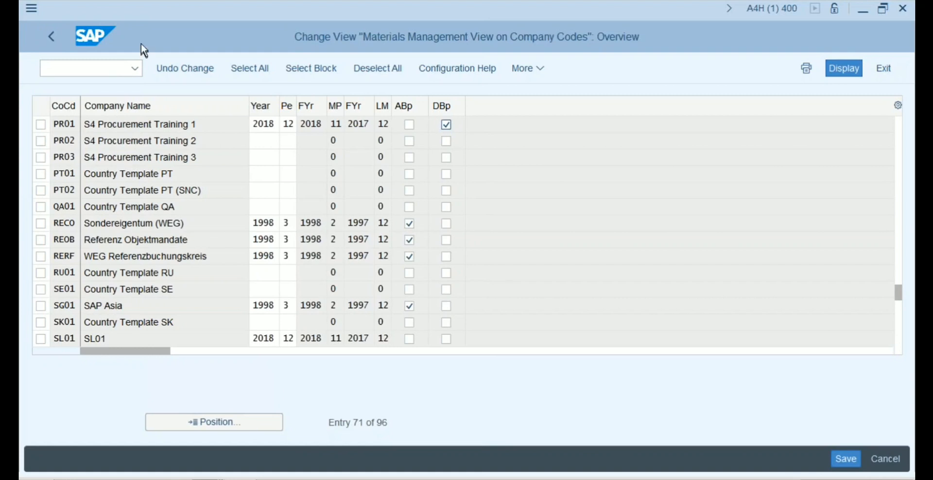
text(ob52)
key(Return)
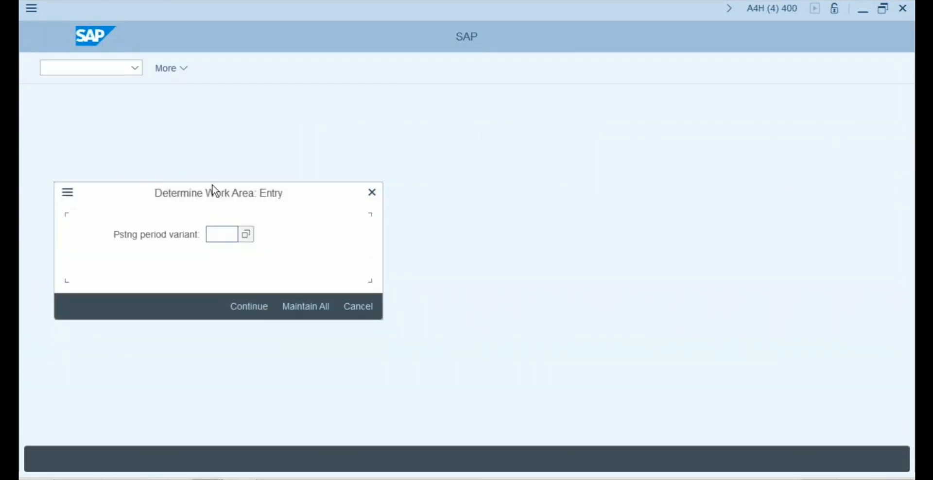
text(0001)
key(Return)
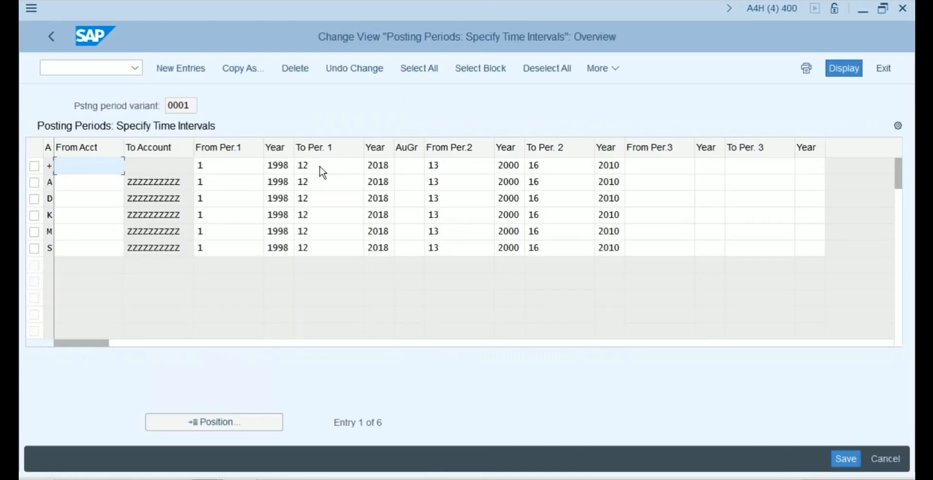
click(320, 166)
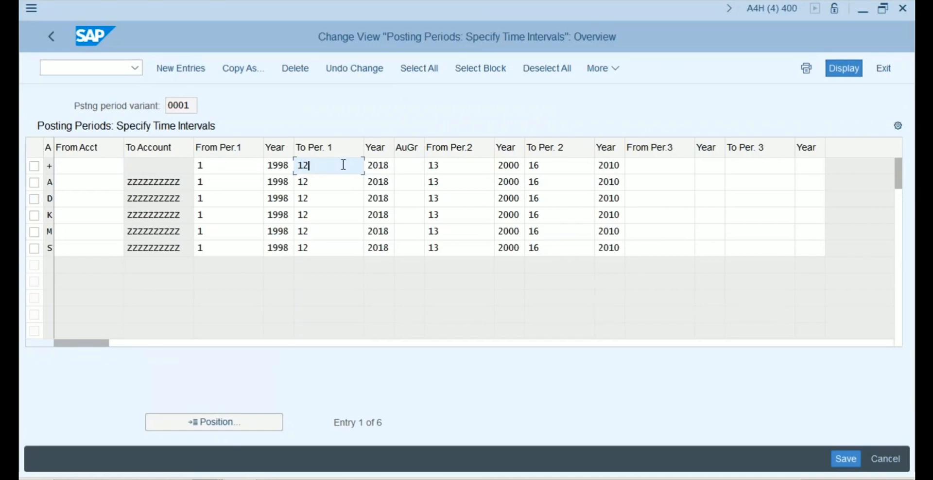
click(461, 163)
click(547, 166)
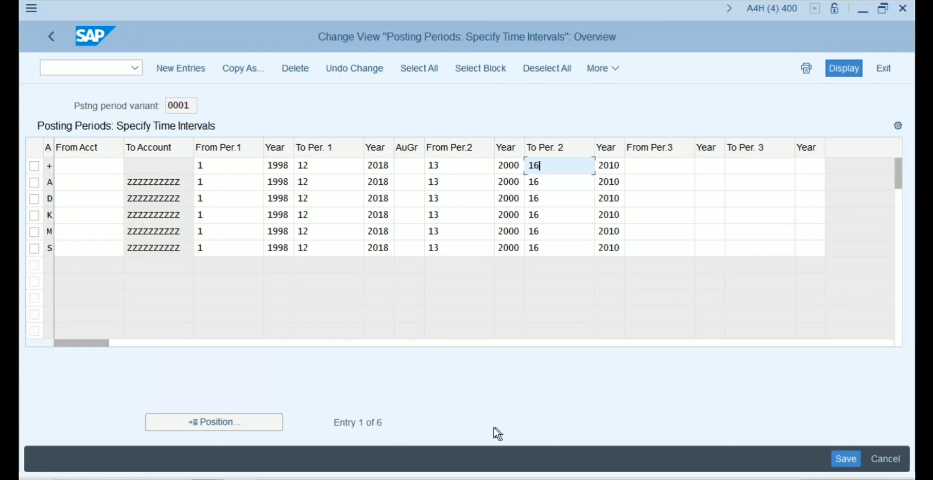
Switch back to the materials management view on company codes, clear DBp for PR01 and save the settings.
click(220, 479)
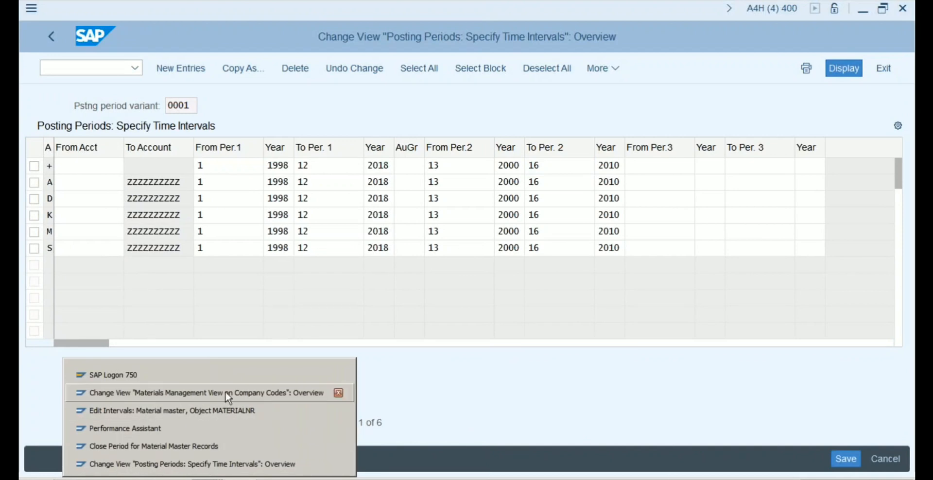
click(225, 392)
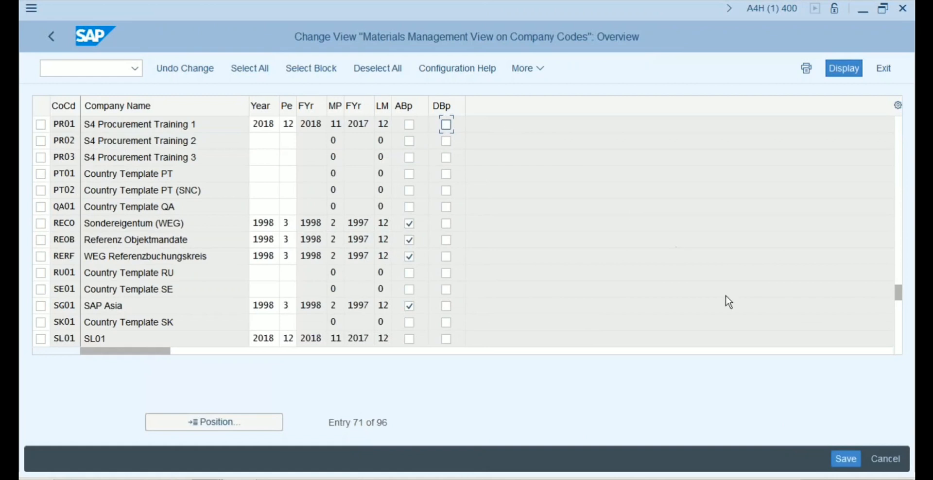
click(844, 458)
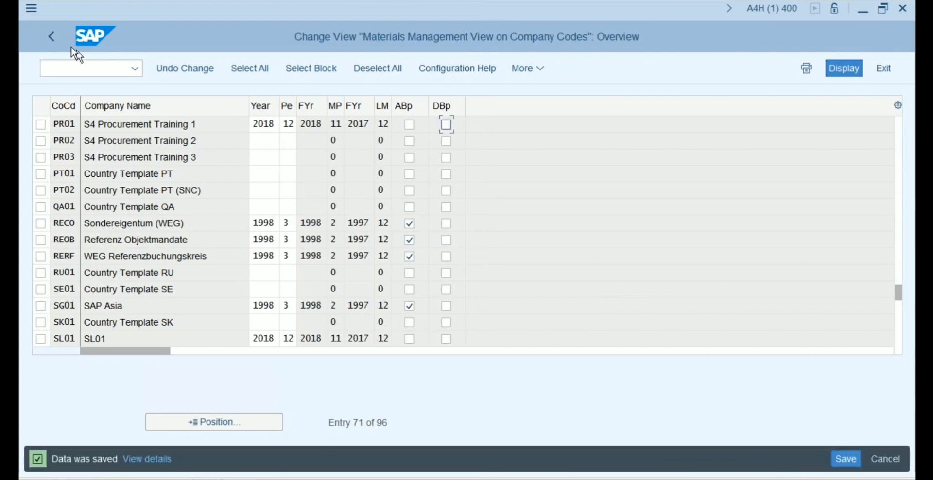
Leave the company code customizing and close the error help to return to the organizational levels of the new material.
click(51, 36)
click(51, 36)
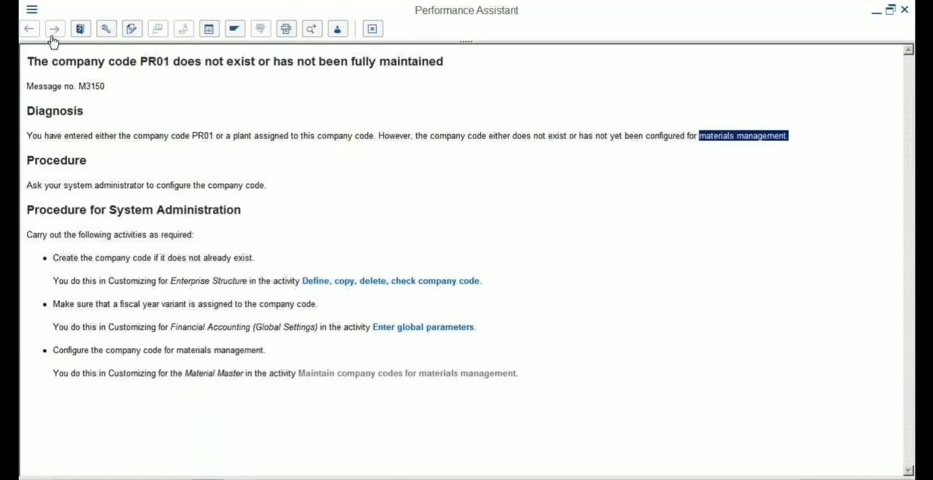
click(373, 29)
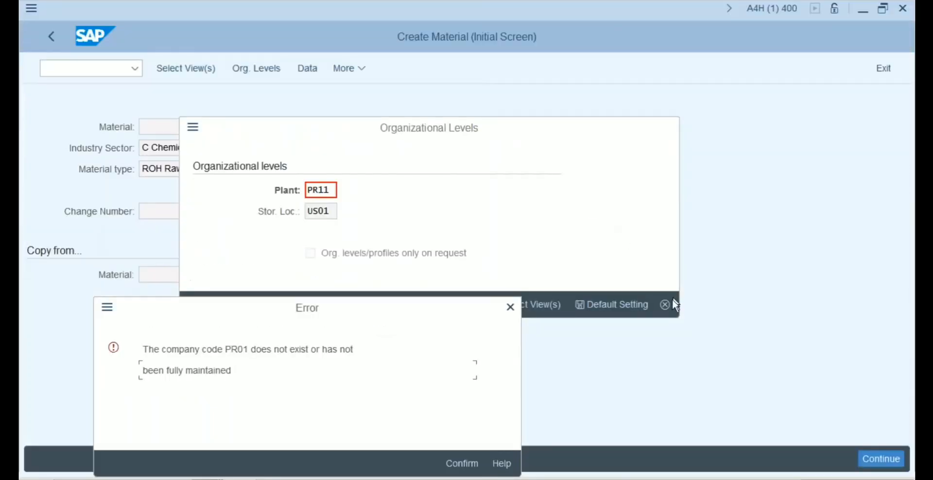
Try to confirm the organizational levels PR11 and US01 again, and cancel the dialog.
click(510, 307)
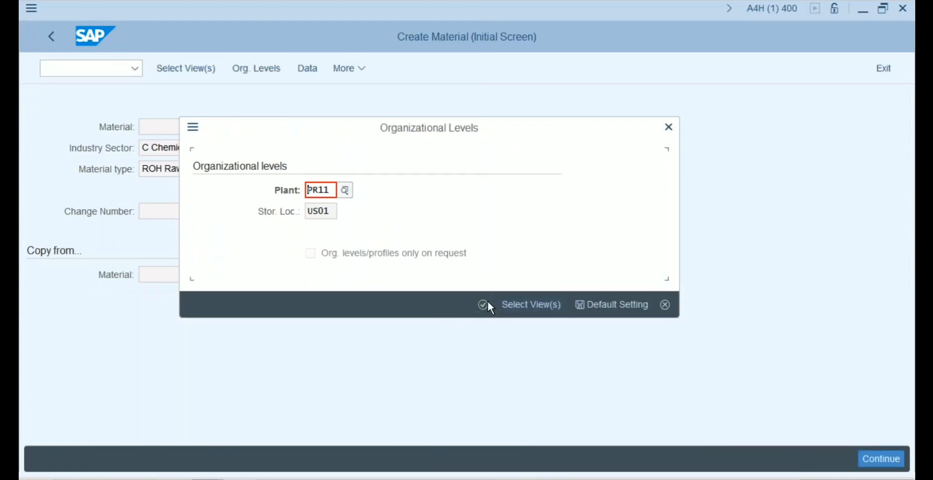
click(483, 305)
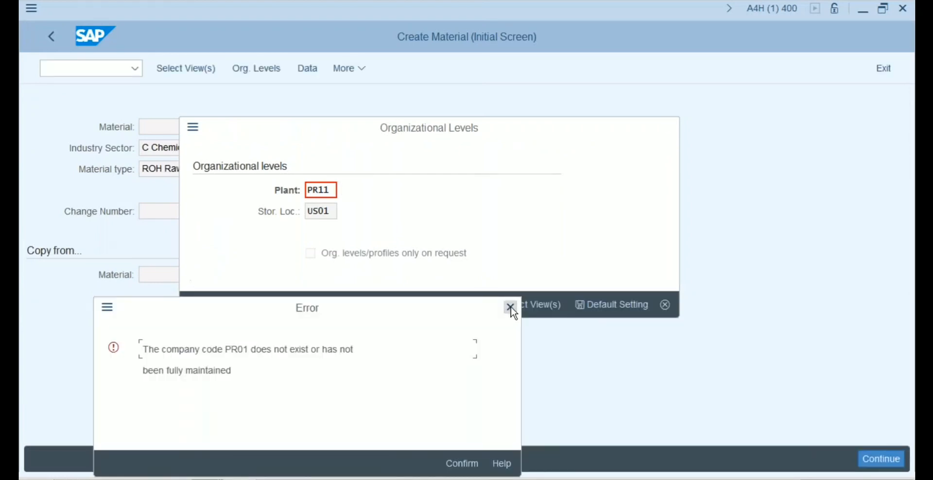
click(510, 307)
click(664, 305)
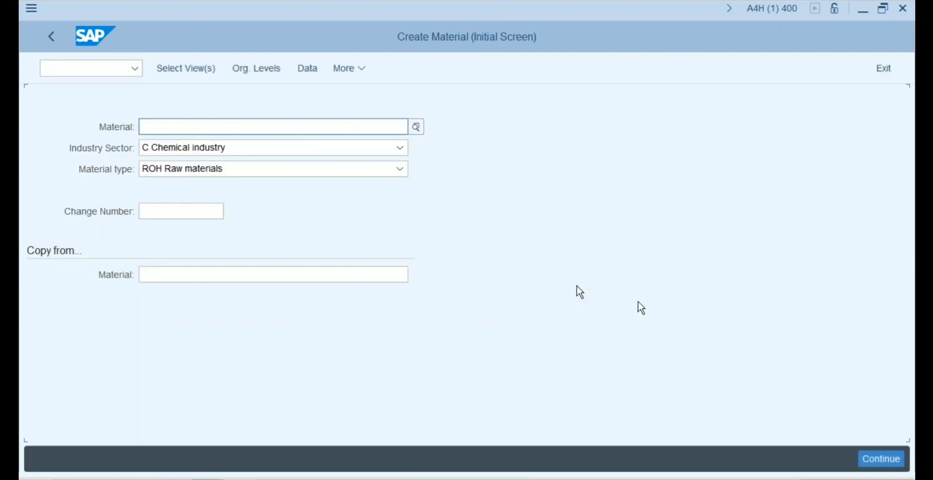
Leave the current material creation and restart MM01 from SAP Easy Access.
click(80, 68)
text(/n)
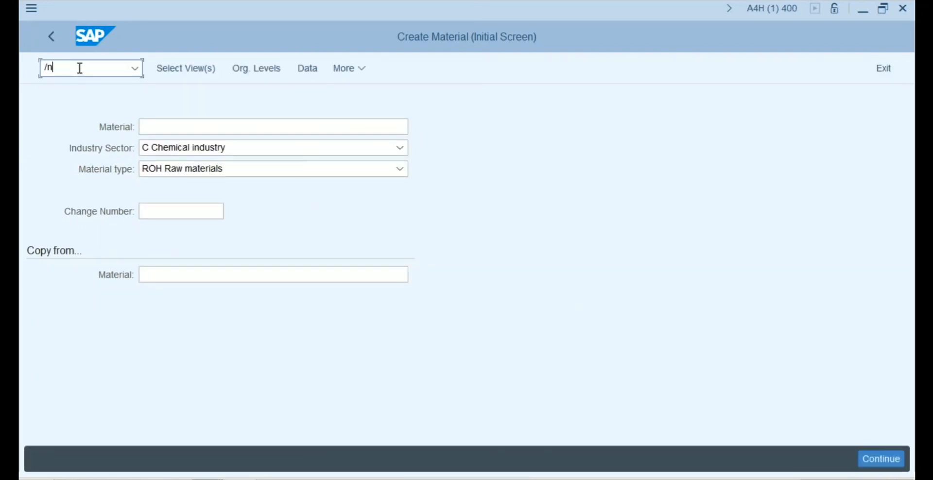
key(Return)
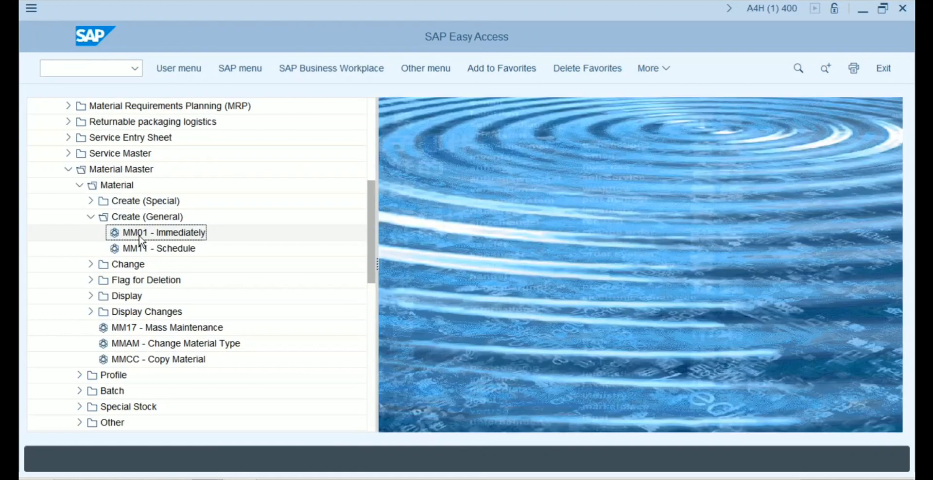
double_click(139, 234)
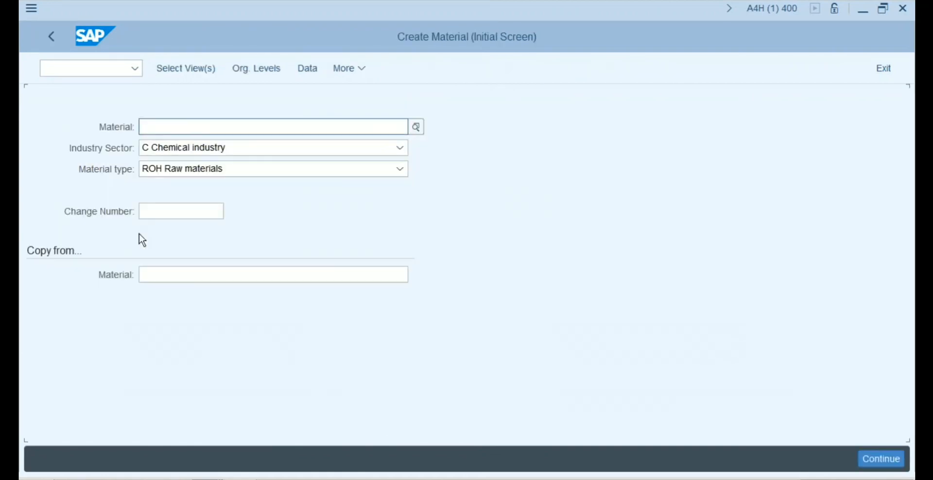
Select the views Basic Data 1, Basic Data 2, Purchasing, General Plant Data / Storage 1 and Accounting 1, and confirm the selection.
key(Return)
click(306, 116)
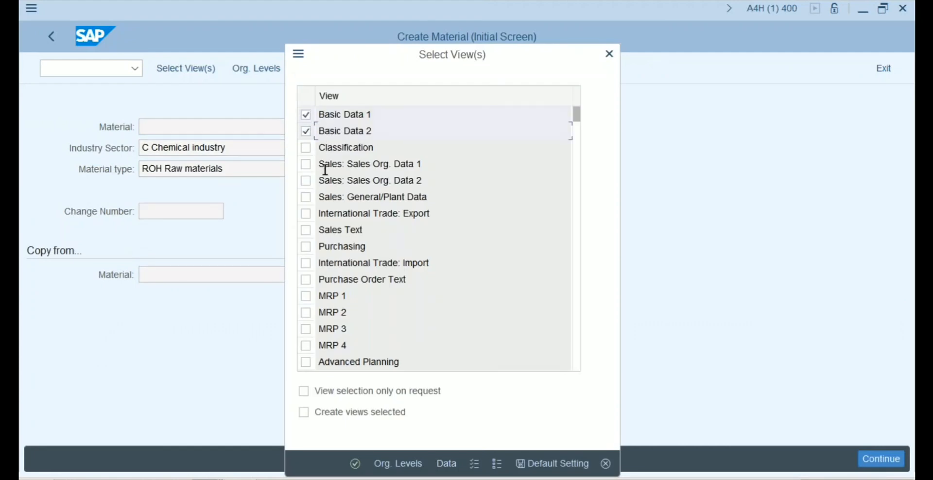
click(306, 247)
click(577, 214)
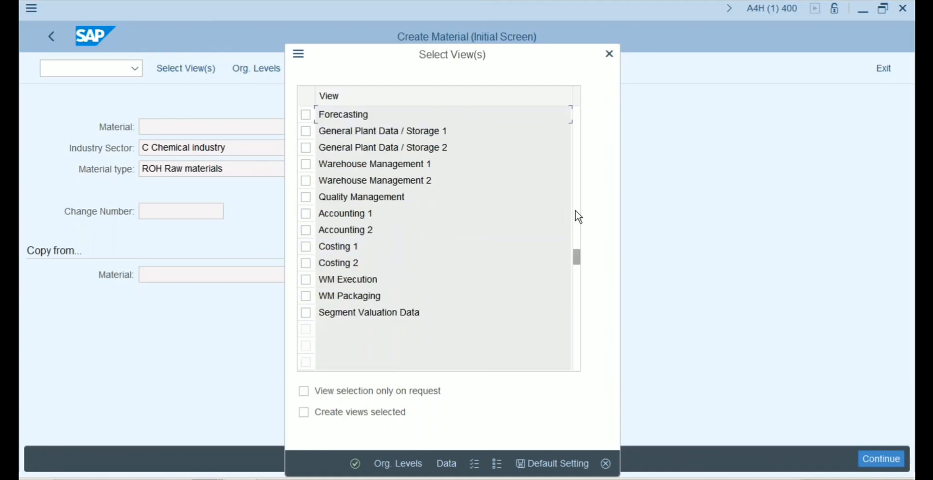
click(306, 131)
click(308, 216)
click(355, 467)
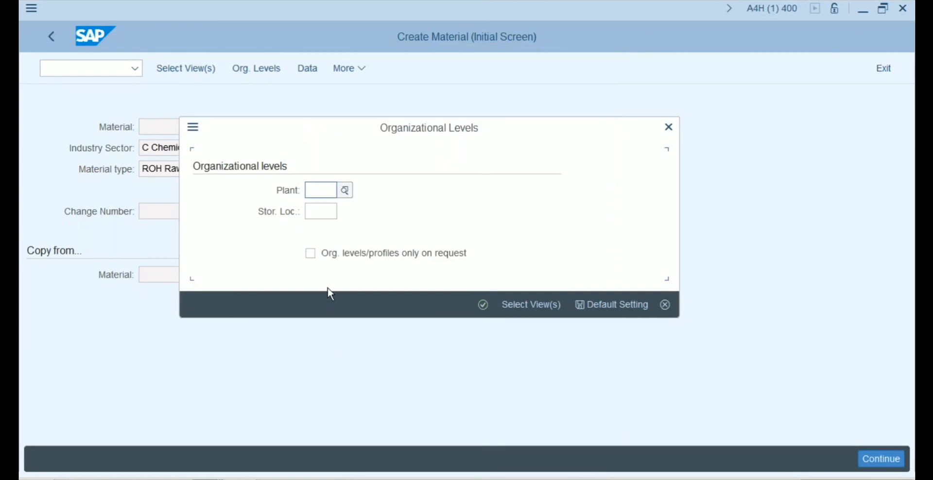
Enter plant PR01 and storage location US01 as organizational levels and confirm them.
text(pr01)
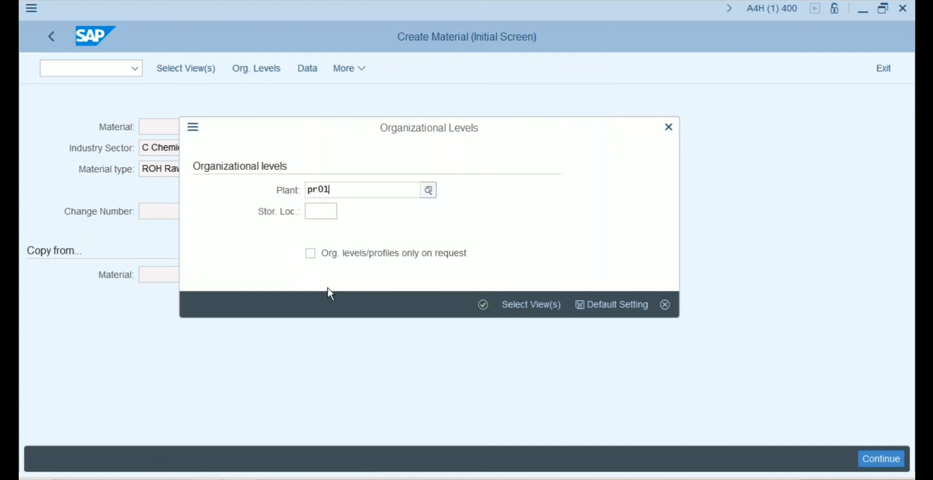
key(Tab)
text(us01)
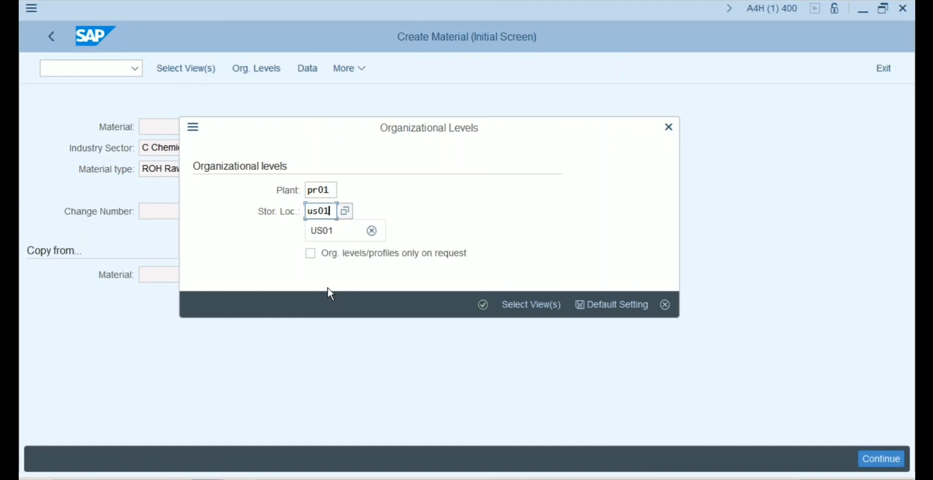
key(Return)
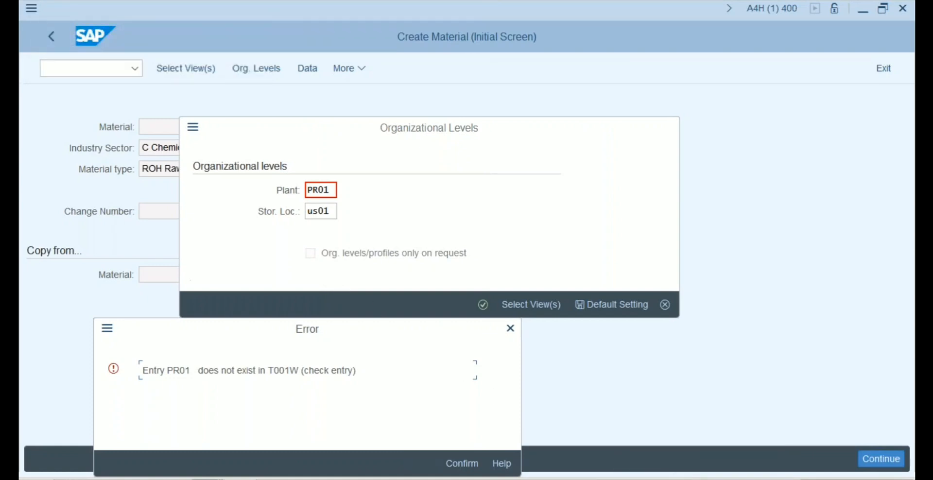
Open the help for the plant error and examine its references to entry PR01 and table T001W.
click(503, 465)
click(561, 152)
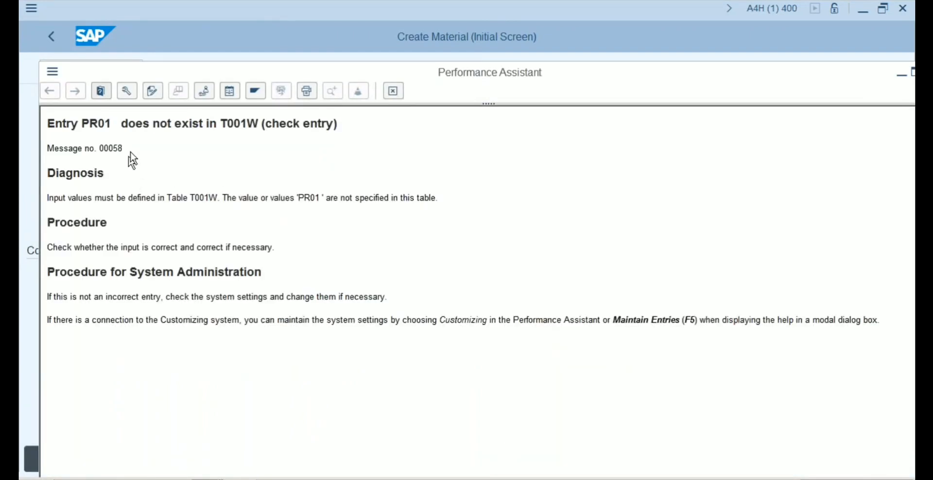
drag(112, 123, 84, 122)
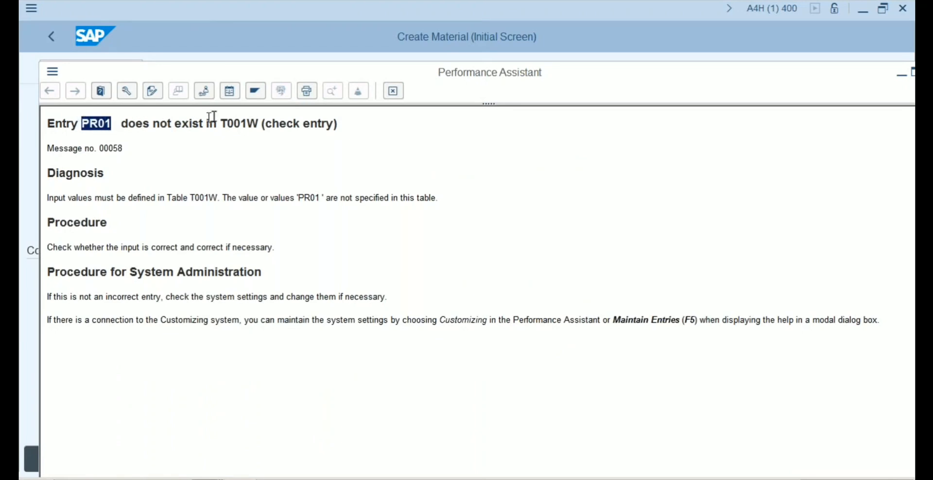
drag(220, 123, 257, 129)
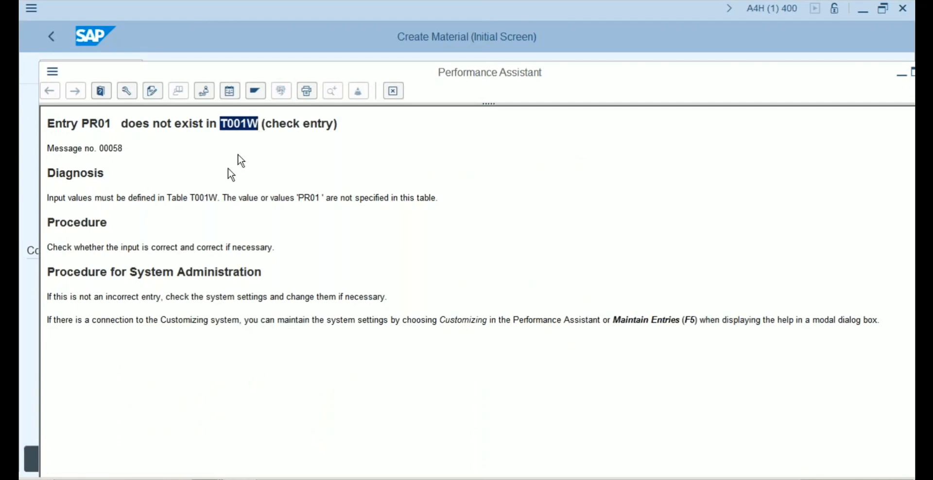
drag(217, 194, 191, 197)
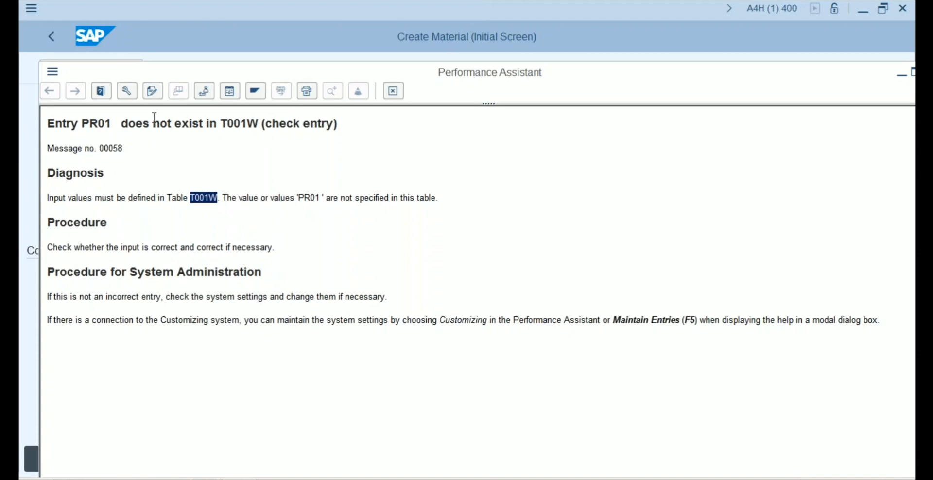
click(52, 71)
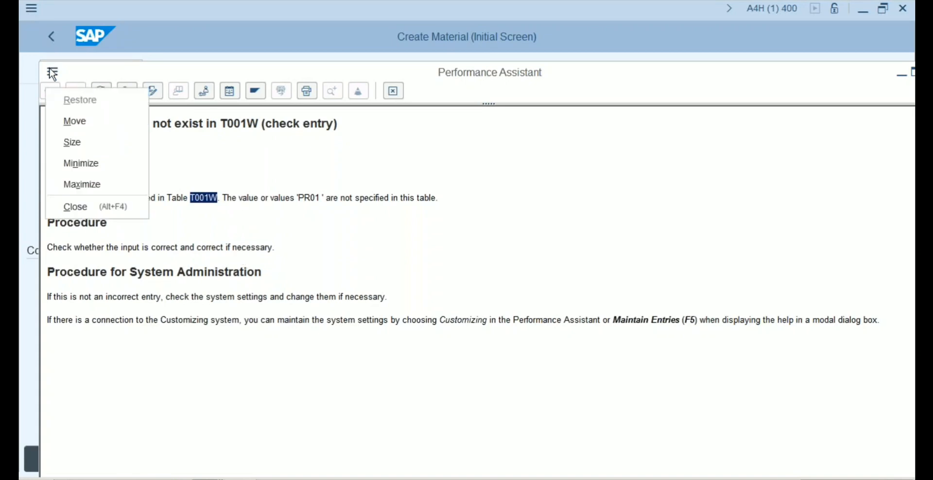
click(125, 69)
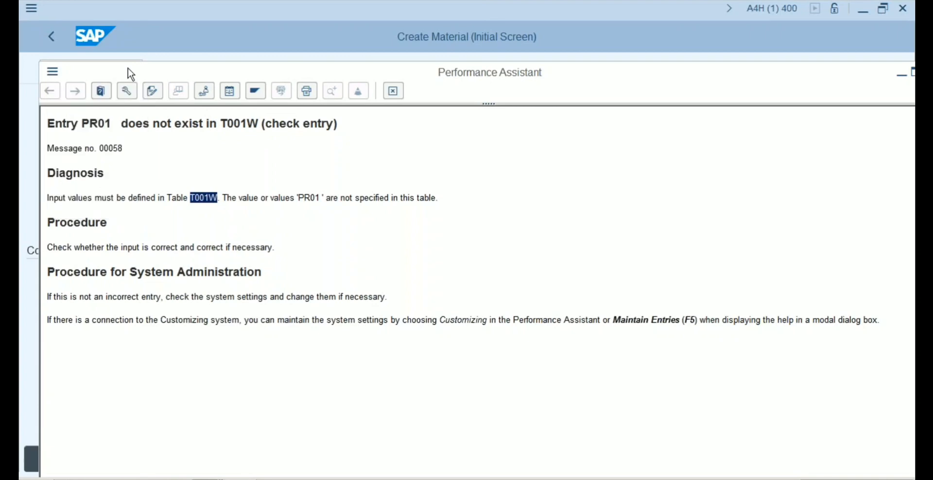
drag(220, 125, 257, 125)
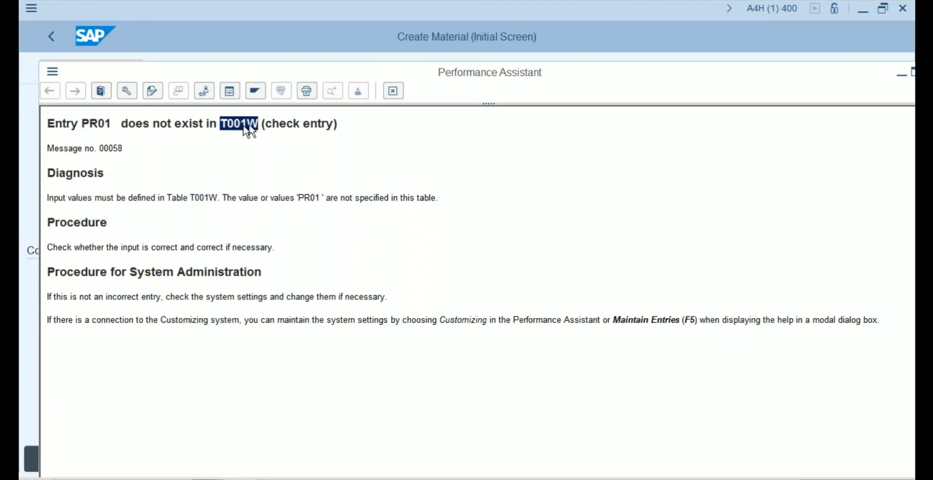
click(112, 125)
drag(221, 125, 265, 125)
click(209, 479)
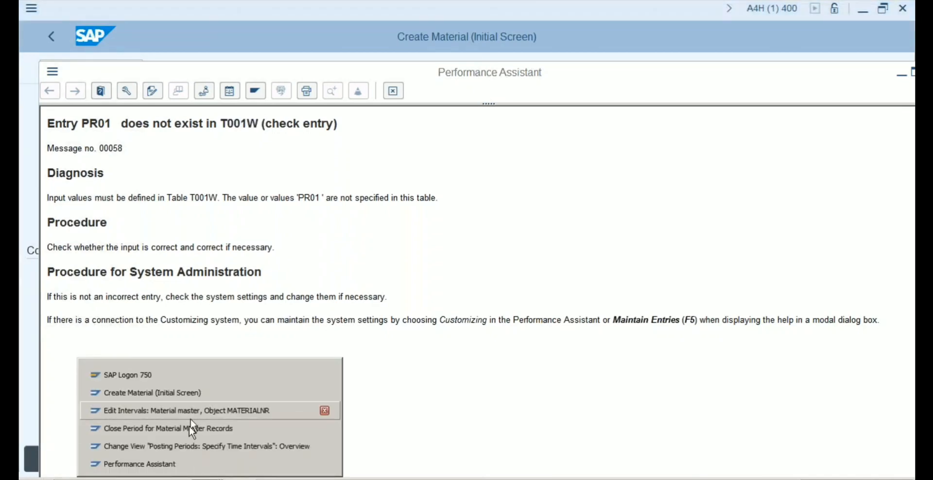
click(180, 465)
Switch to the Close Period for Material Master Records session, leave that transaction and open SE16N.
click(199, 478)
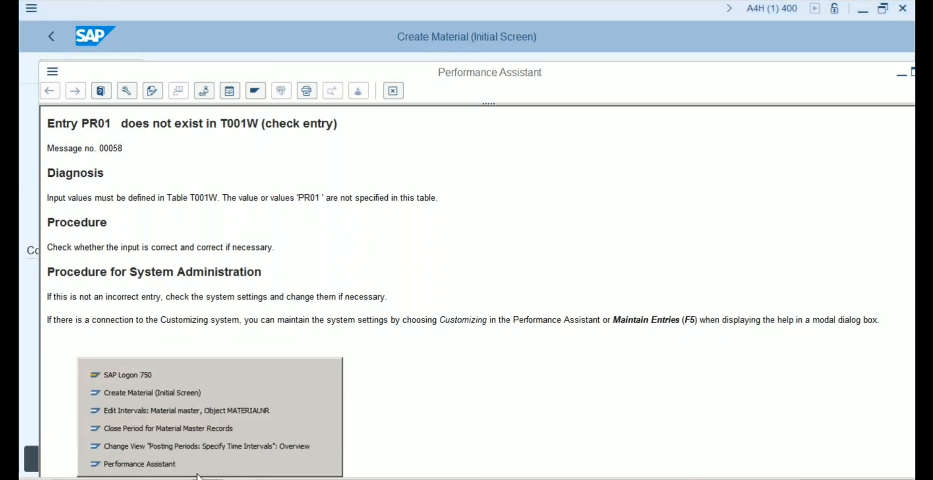
click(185, 428)
click(92, 69)
text(/n)
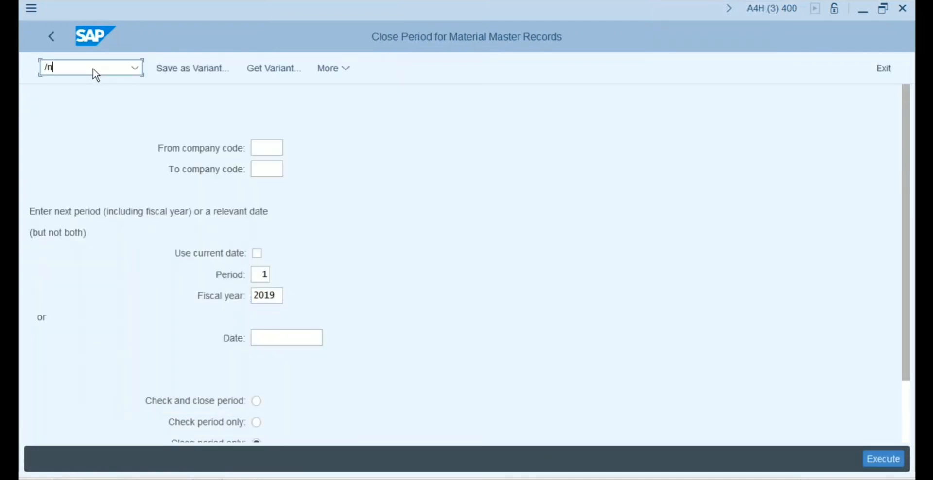
key(Return)
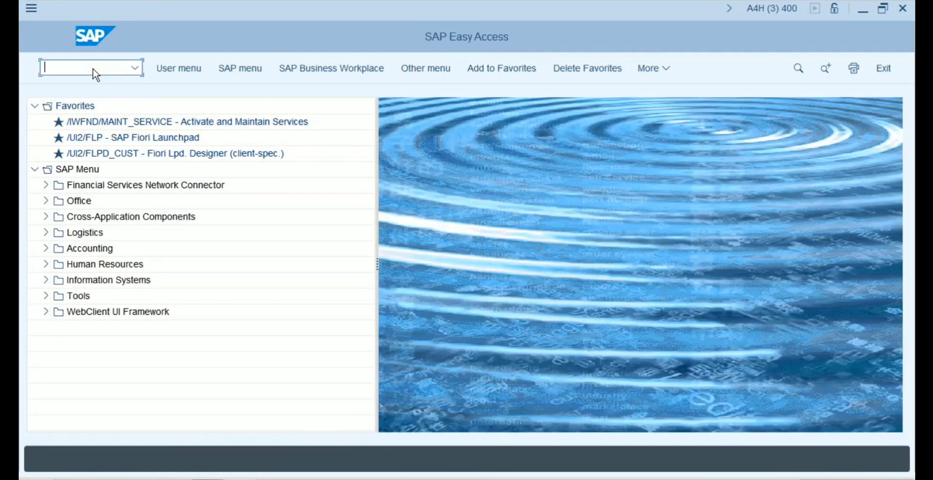
text(se16n)
key(Return)
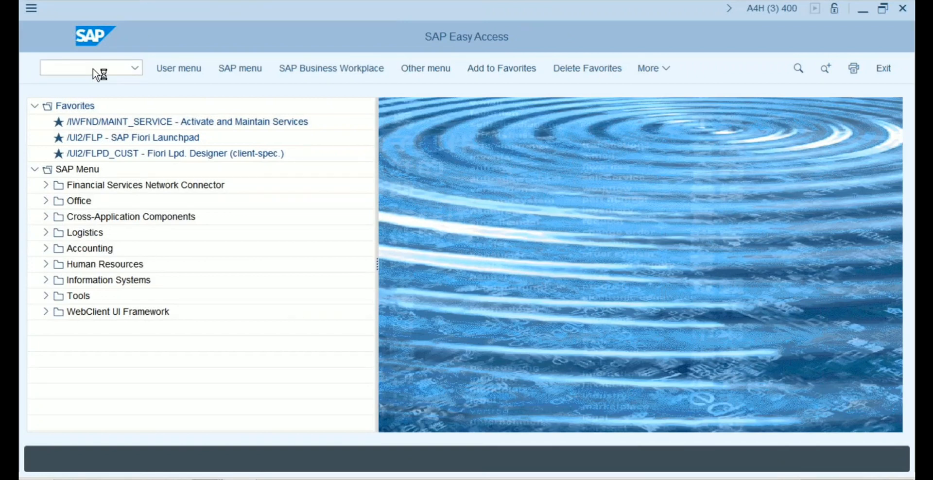
Display all entries of table T001W and return to its selection criteria.
click(190, 106)
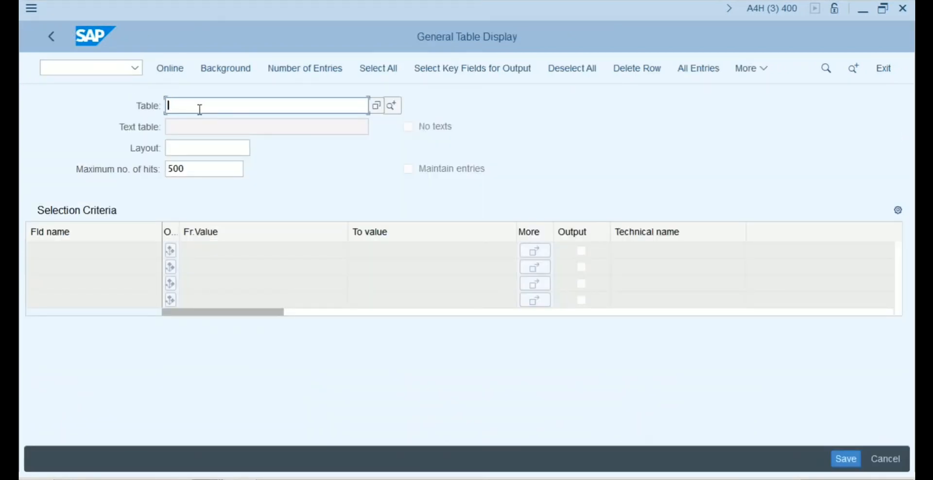
text(t001w)
key(Return)
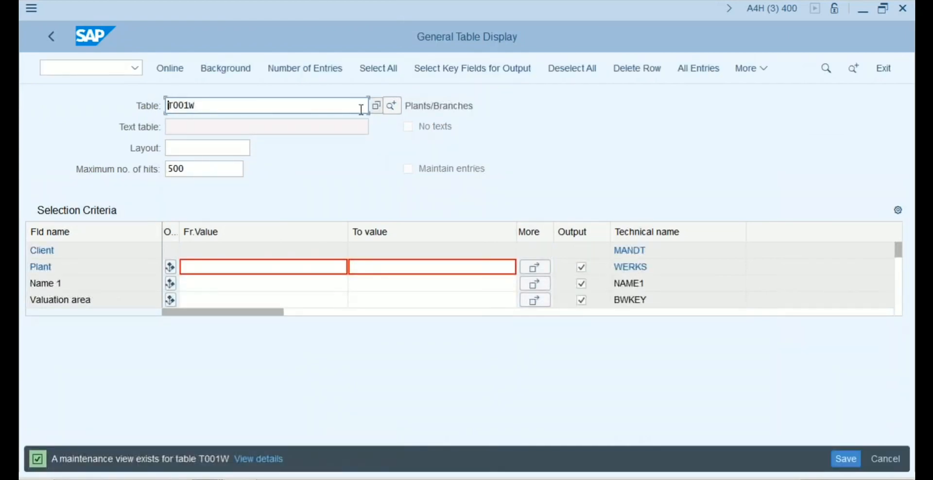
click(176, 67)
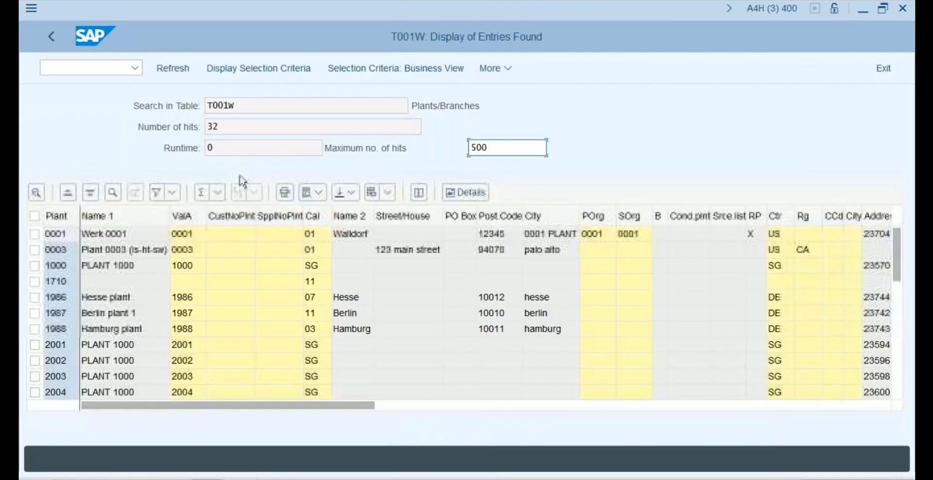
click(48, 34)
Search T001W for plant PR01, check the table's description and leave the table display.
click(234, 265)
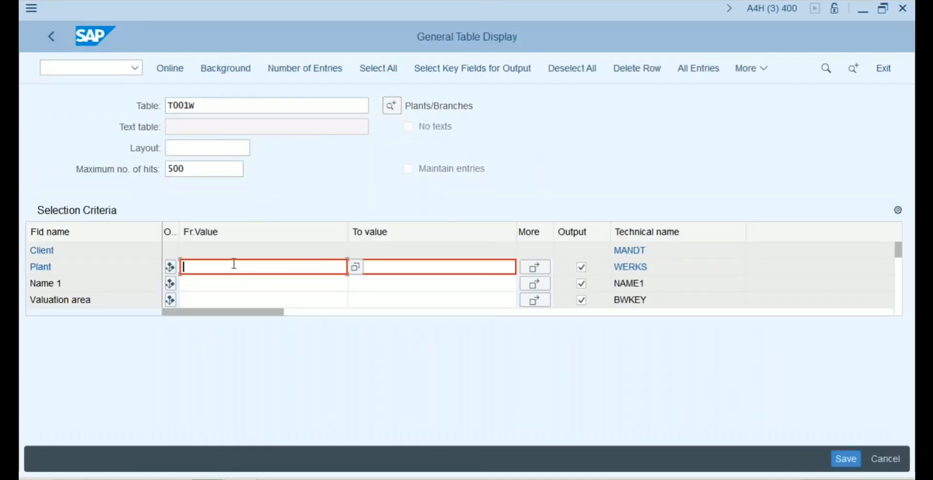
text(PR01)
click(170, 69)
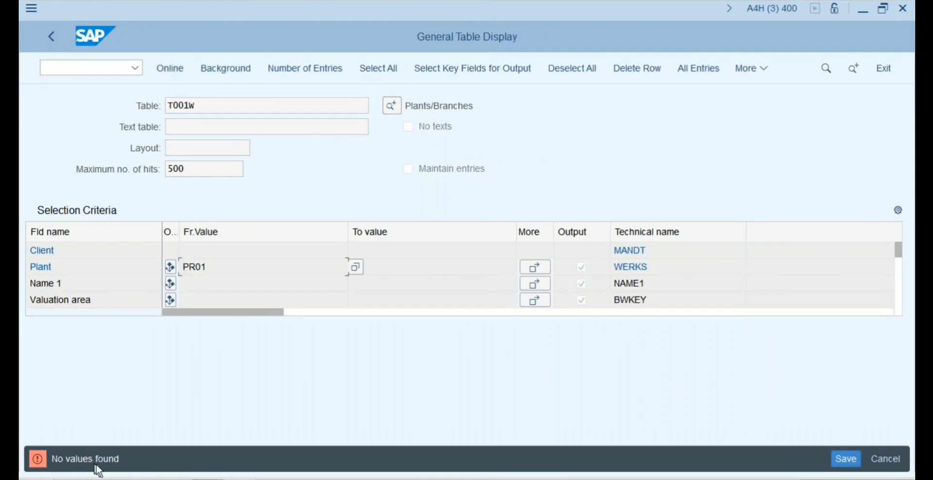
click(432, 106)
drag(475, 106, 412, 105)
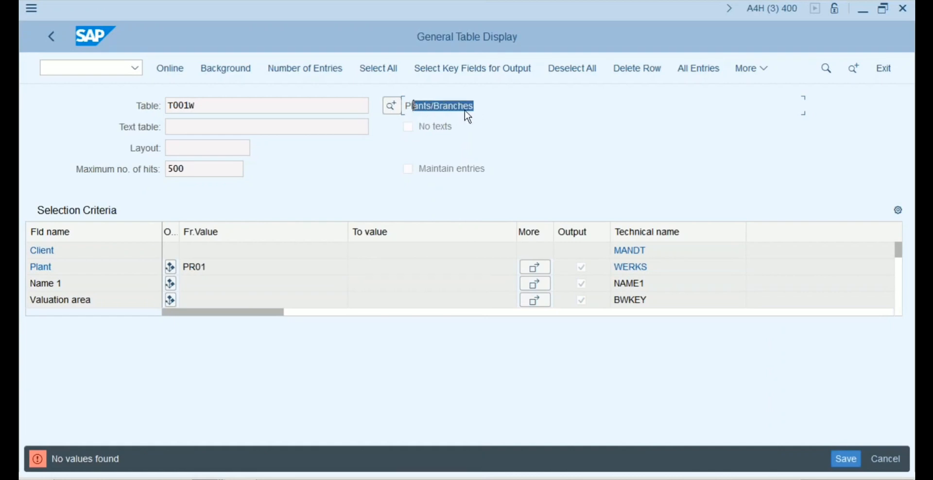
drag(475, 105, 405, 106)
click(224, 104)
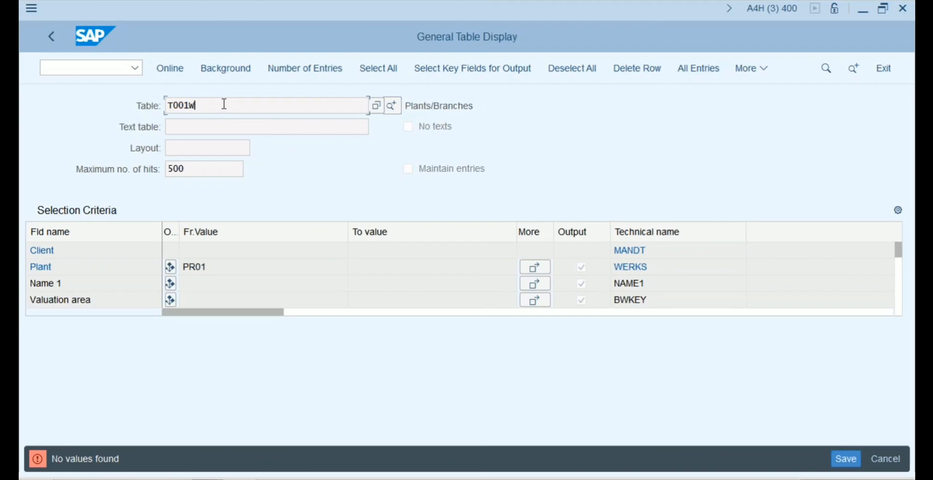
click(216, 263)
click(51, 41)
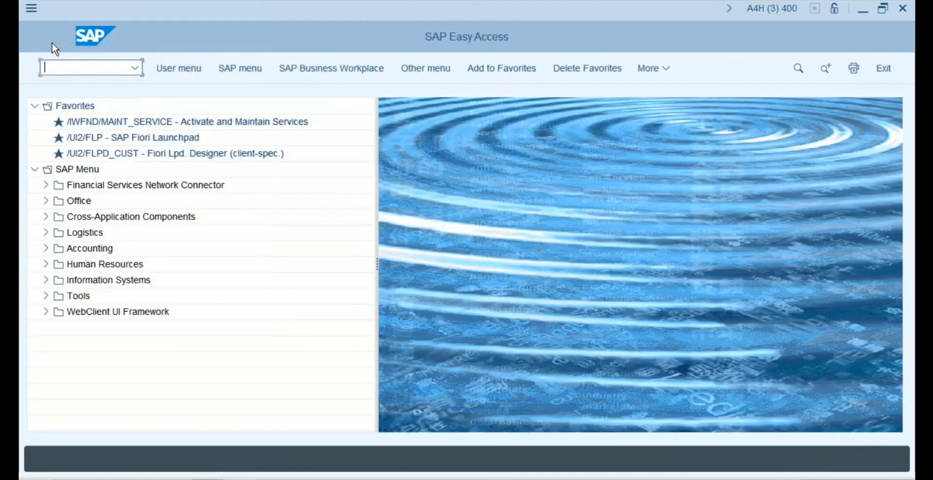
Switch back to the Create Material window, dismiss the error, set the plant to PR11 and confirm the organizational levels.
click(209, 479)
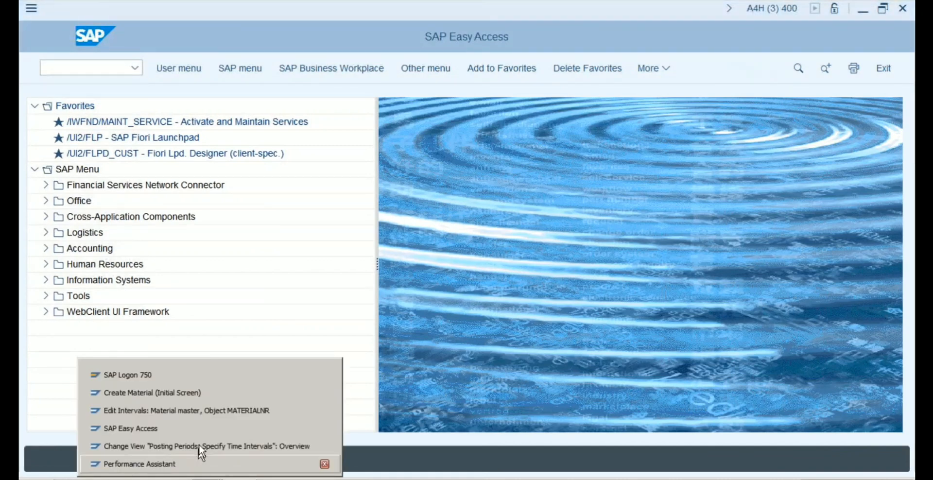
click(209, 392)
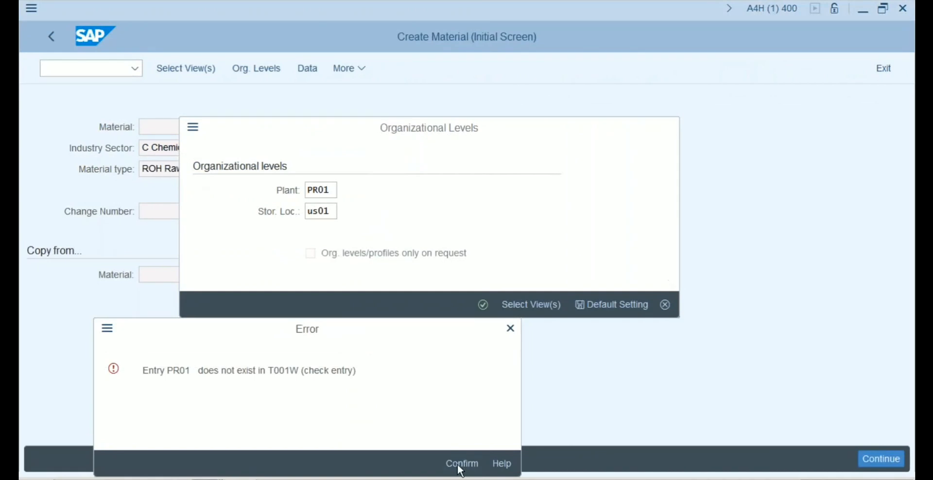
click(459, 464)
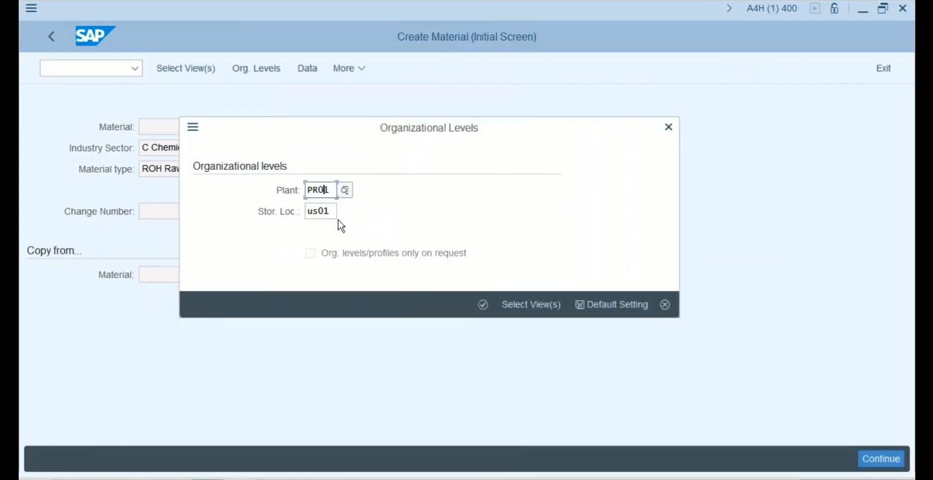
key(BackSpace)
text(1)
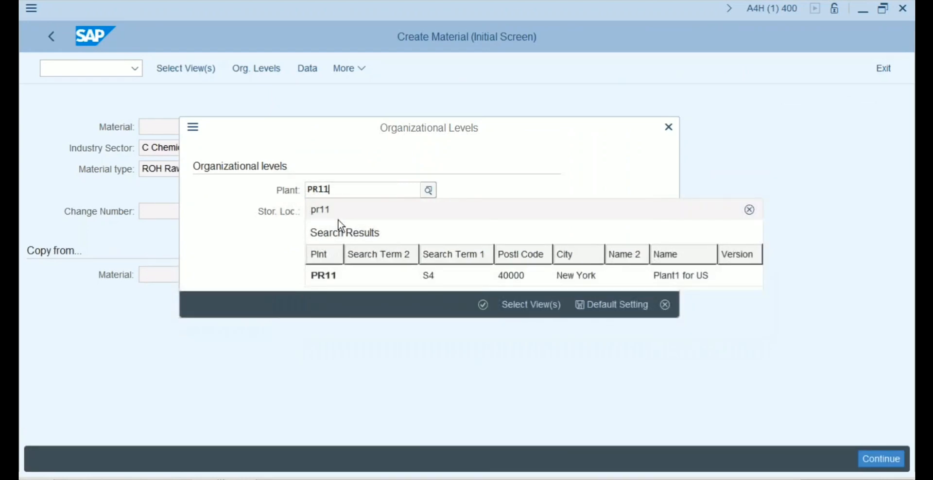
click(339, 276)
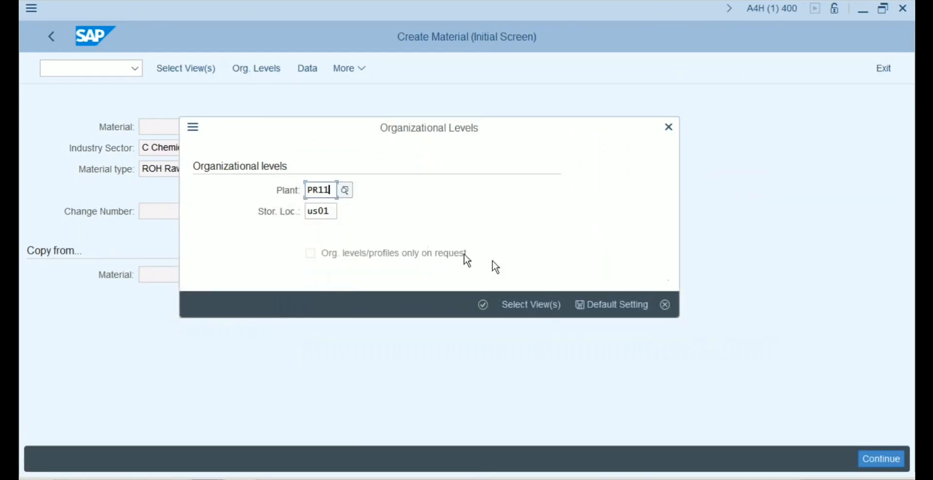
click(483, 306)
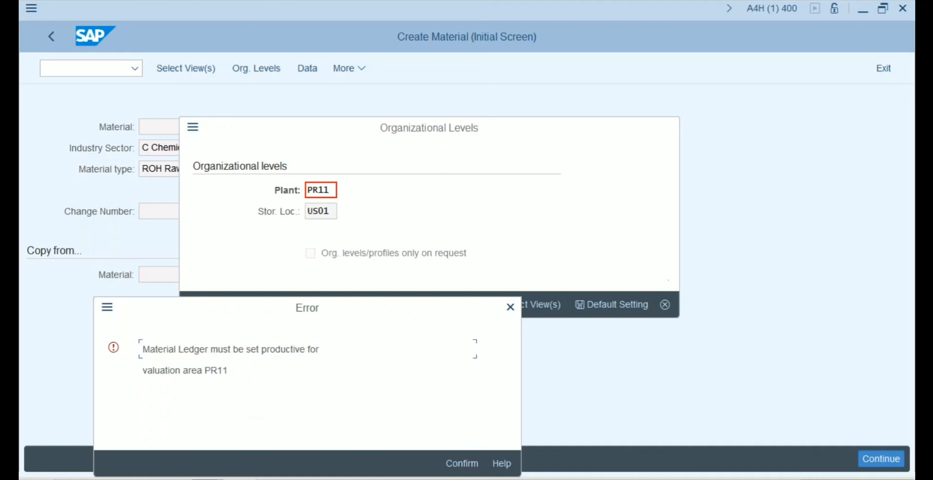
Switch to the Procurement notes in Notepad.
click(241, 479)
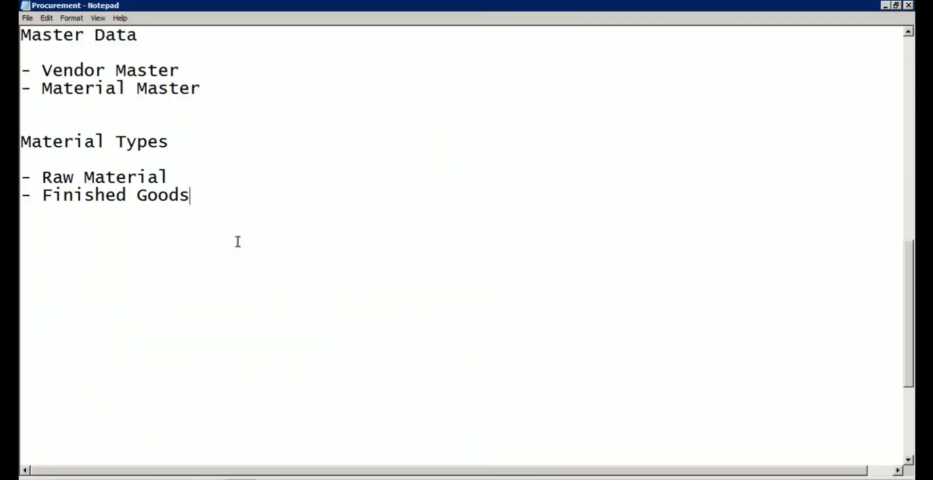
Add the heading "Material Ledger (Controlling)" below the Material Types list, separated by blank lines.
key(Return)
key(Return)
key(Return)
text(Mater)
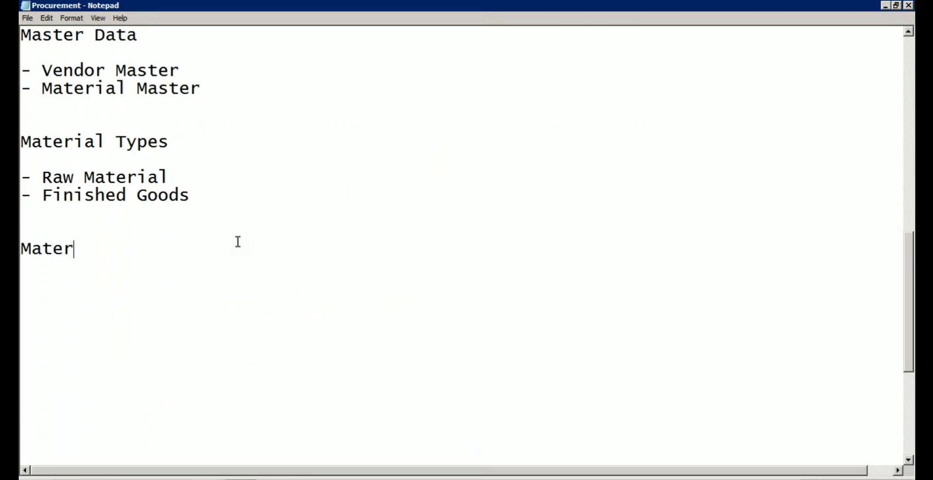
text(ial Led)
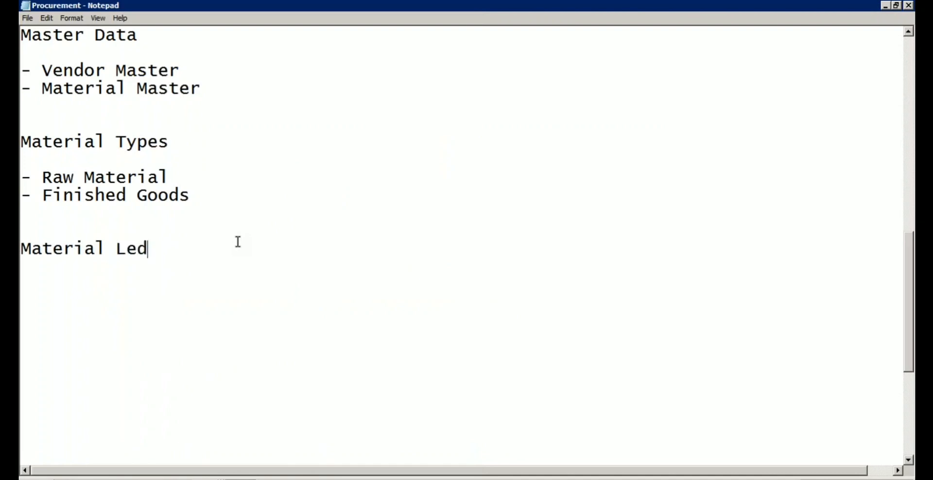
text(ger (Contr)
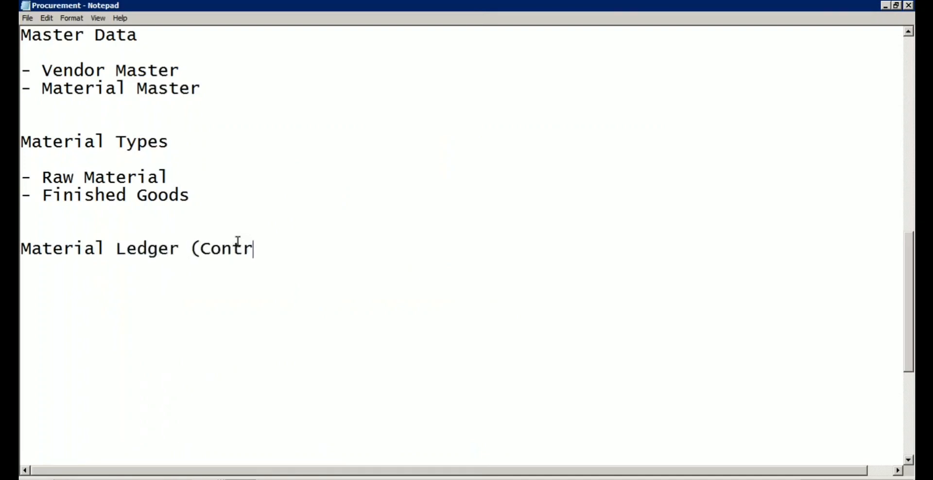
text(olling))
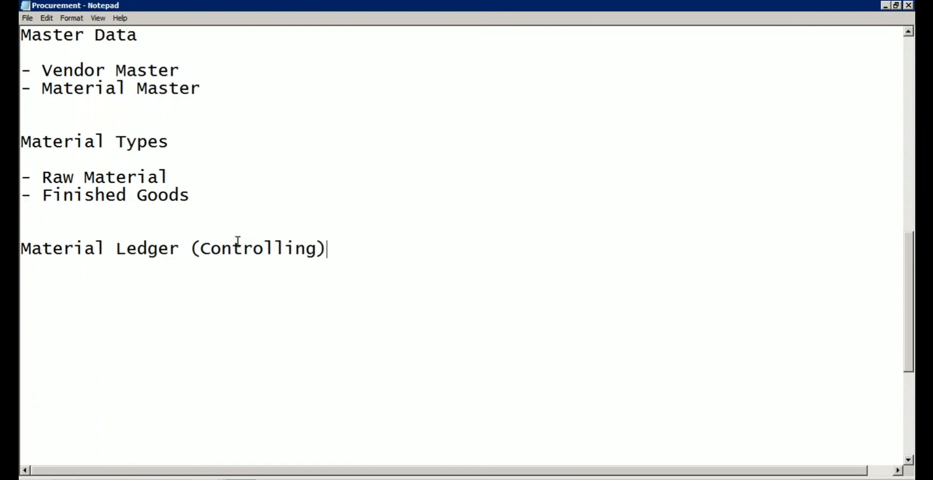
Under the Material Ledger heading, write: For every material type we need to specify "Quantity Update" and "Value Date".
key(Return)
key(Return)
text(For )
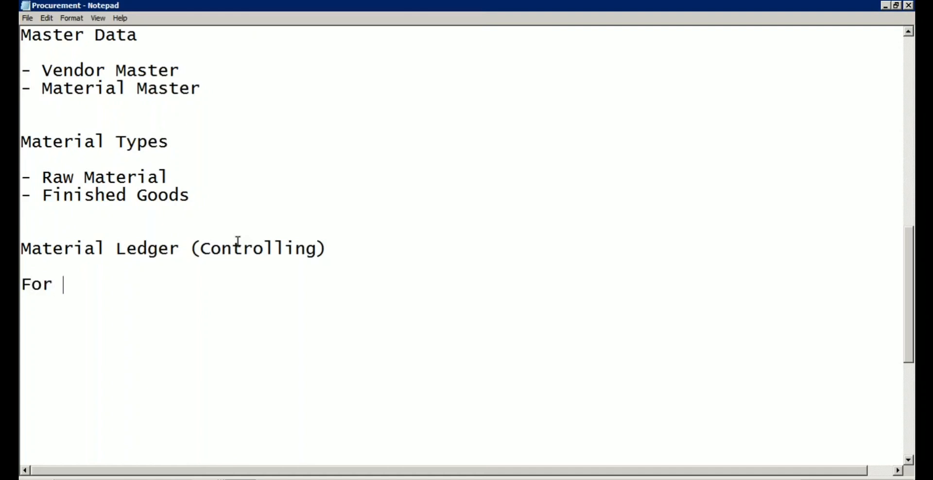
text(every mate)
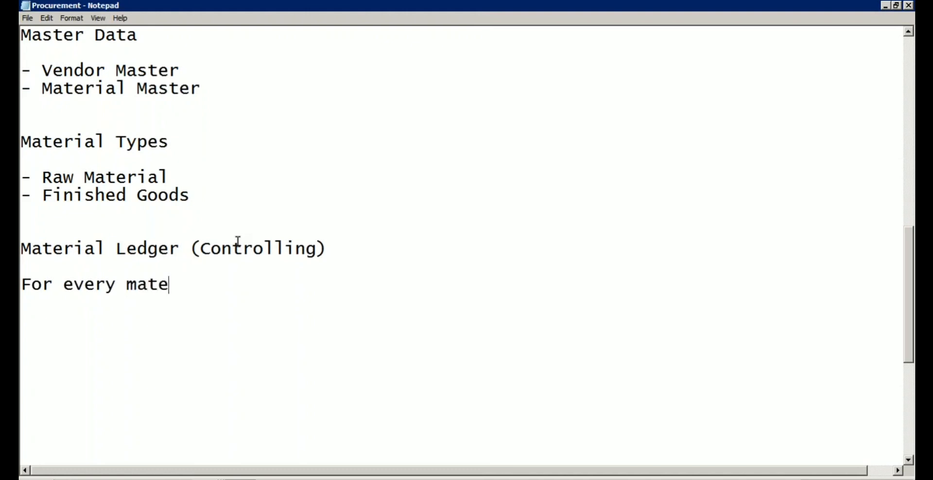
text(rial type )
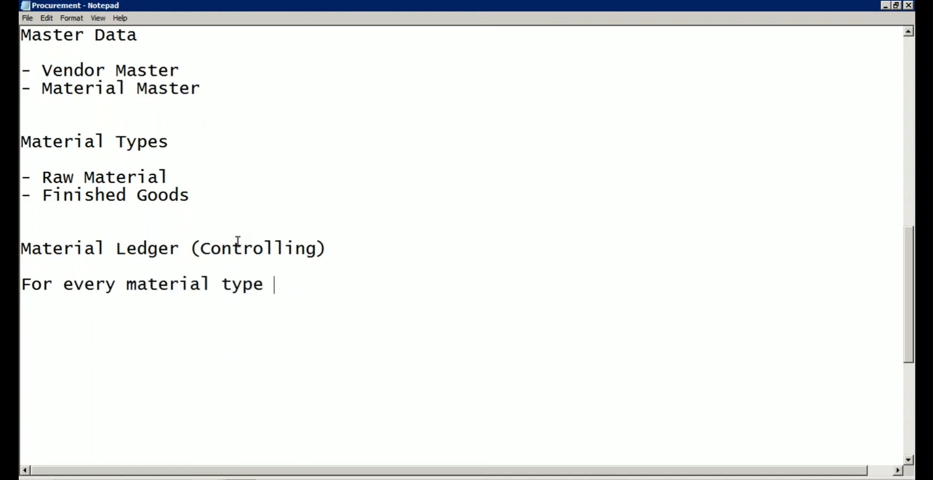
text(we need to)
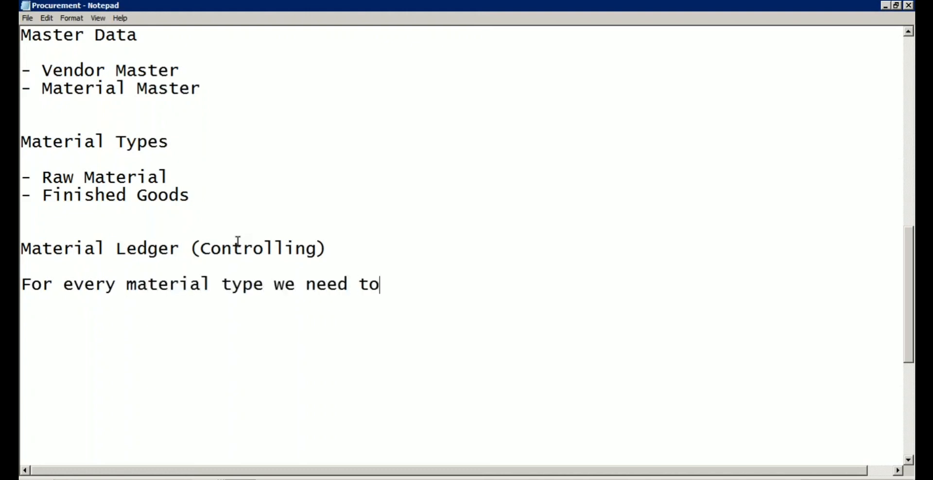
text( specify)
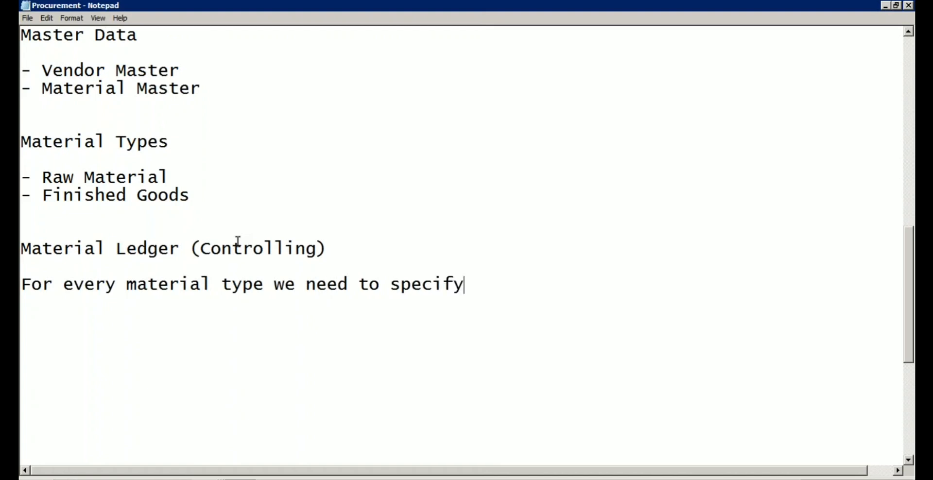
text( "Quantity Update)
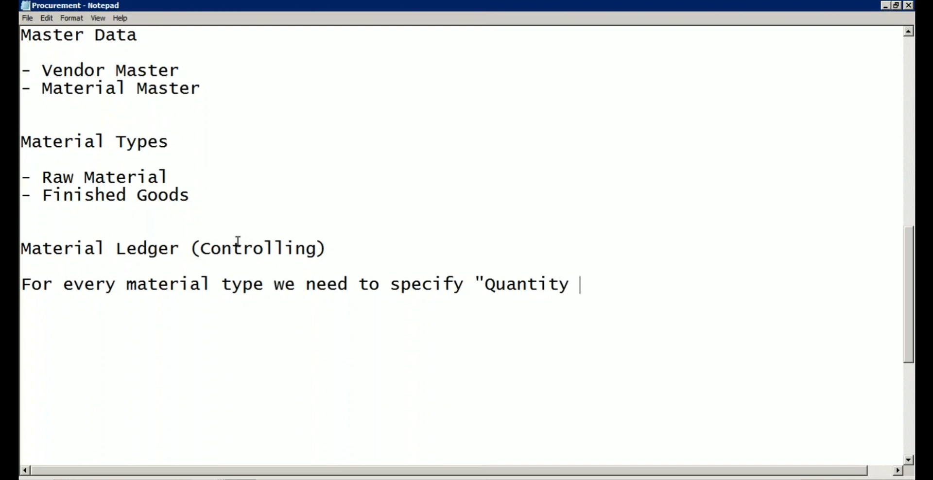
key(BackSpace)
text(" and )
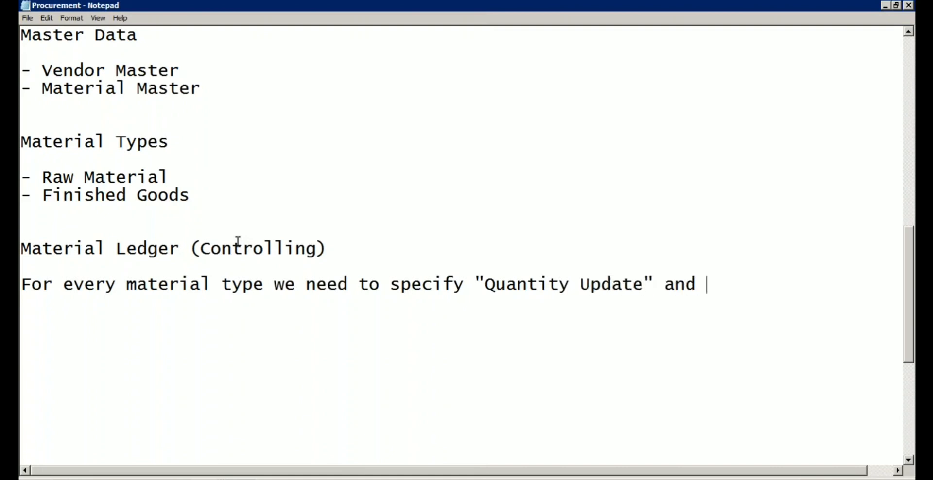
text("Value Date)
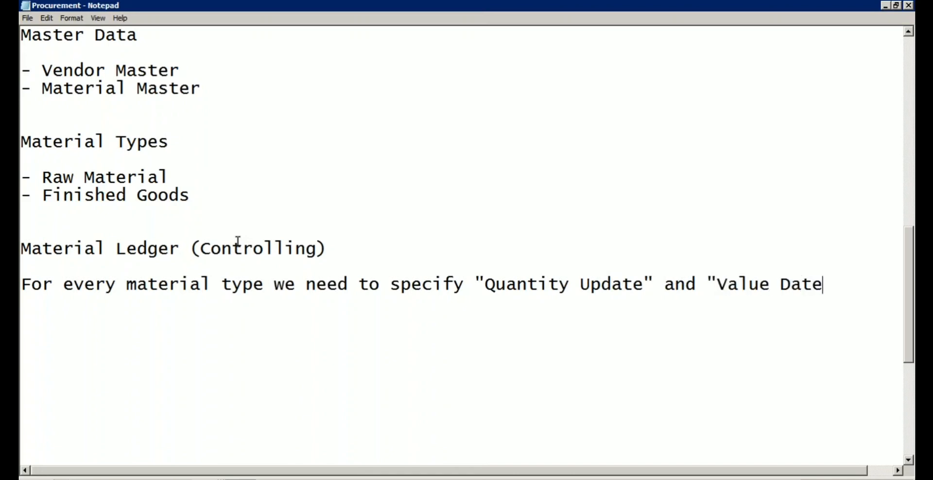
text(")
Correct "Value Date" to "Value UpDate" in the material type note and leave a blank line below it.
key(Return)
click(779, 284)
text(Up)
click(866, 284)
key(Return)
key(Return)
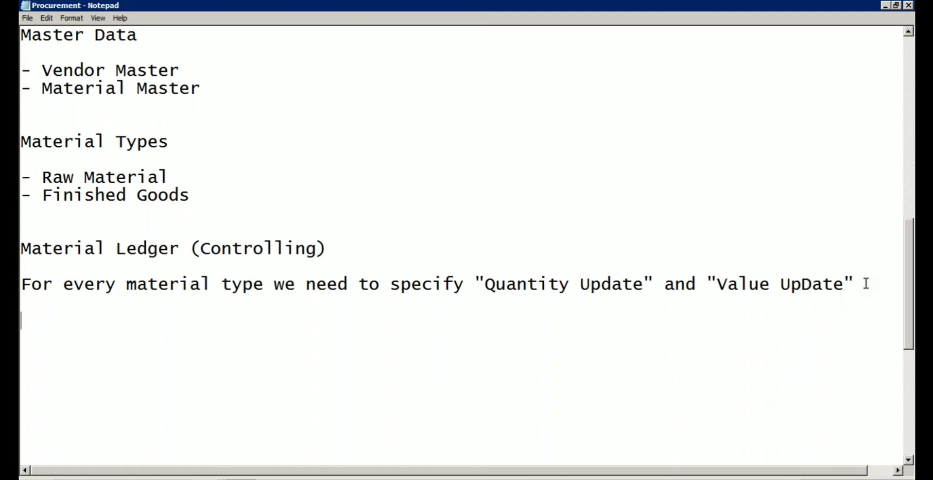
Write the next note: "Whenever we perform any Materials movement, system will calculate the value in local cu".
text(Whenever we p)
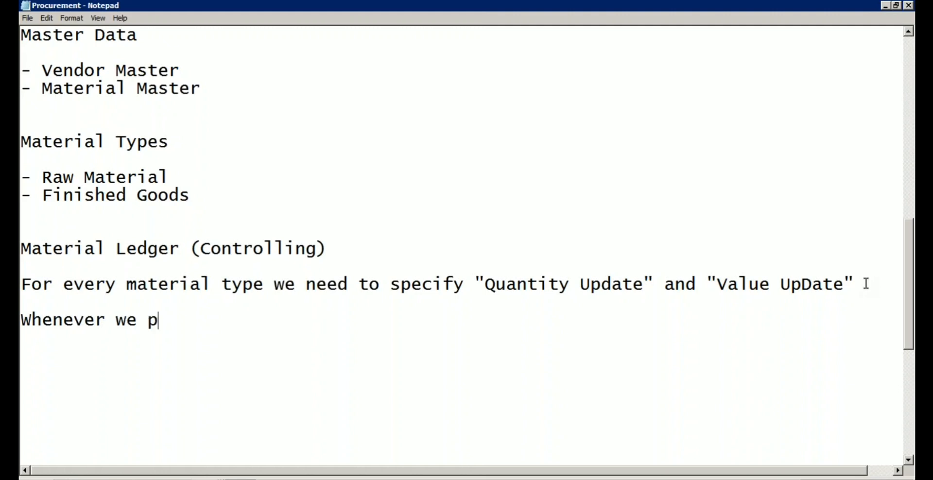
text(erform an)
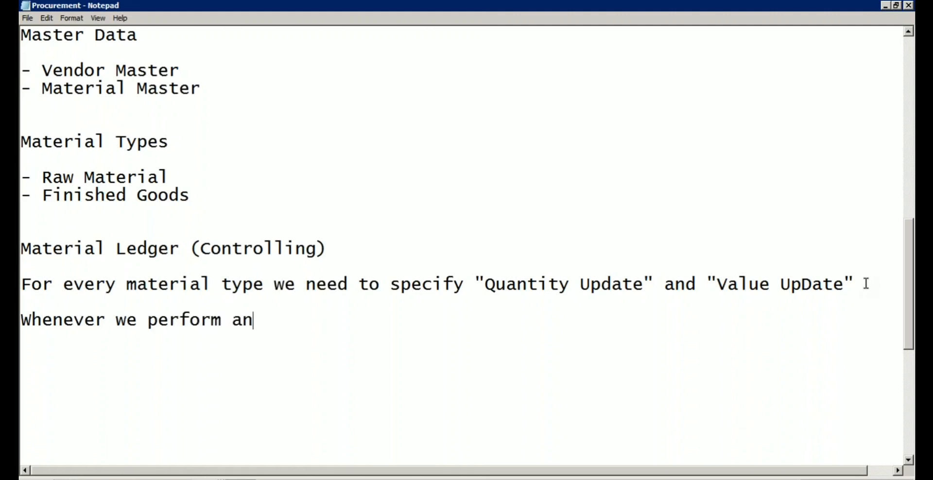
text(y Mater)
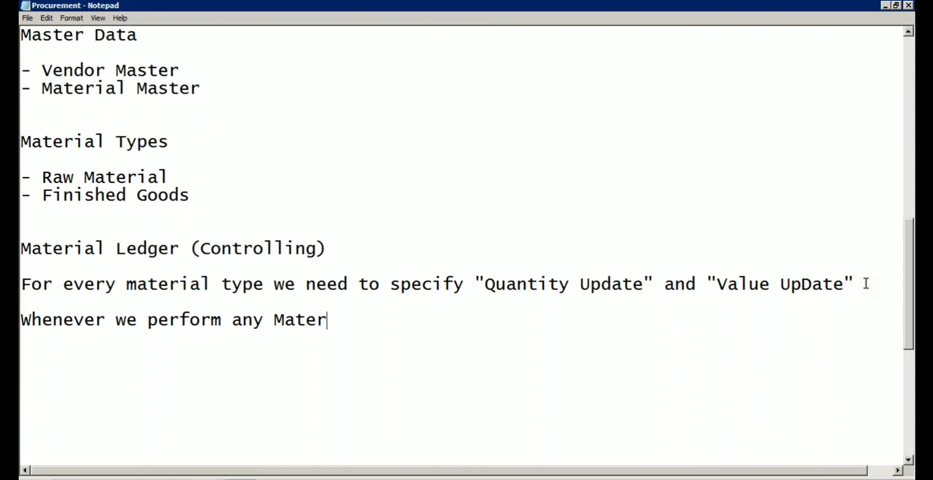
text(ials mo)
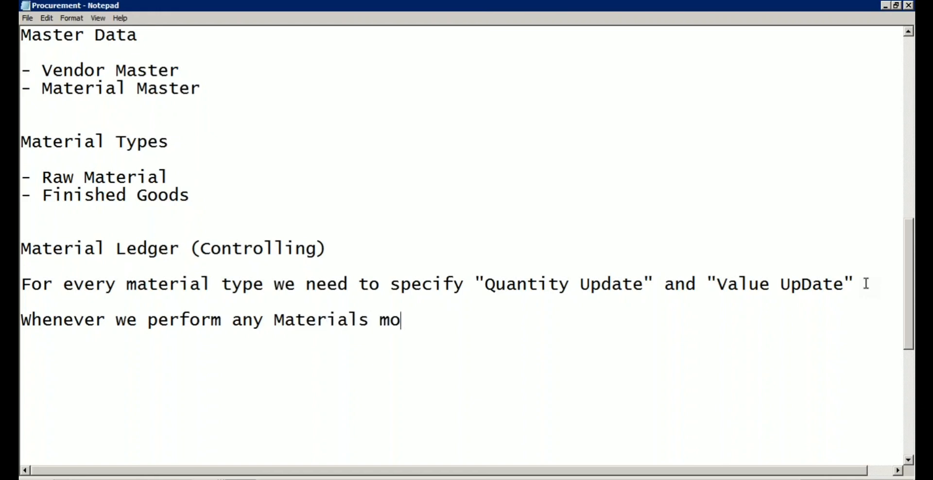
text(vement,)
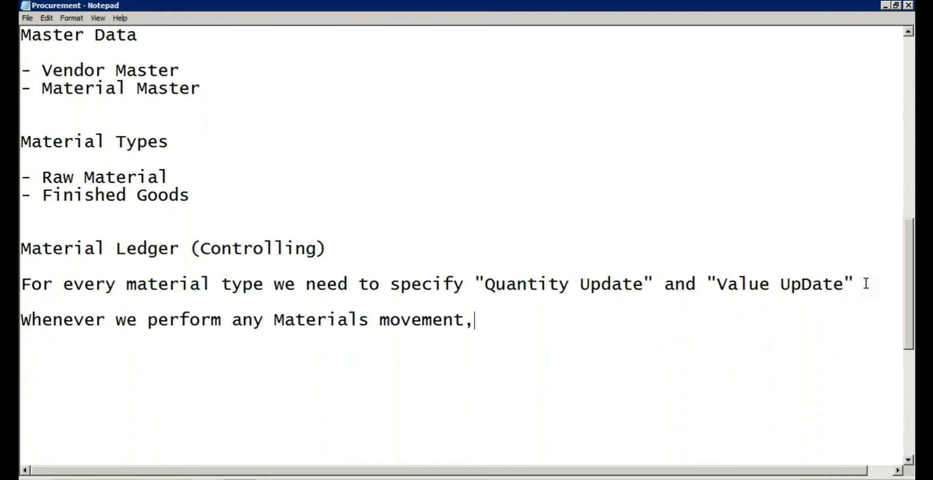
text( system)
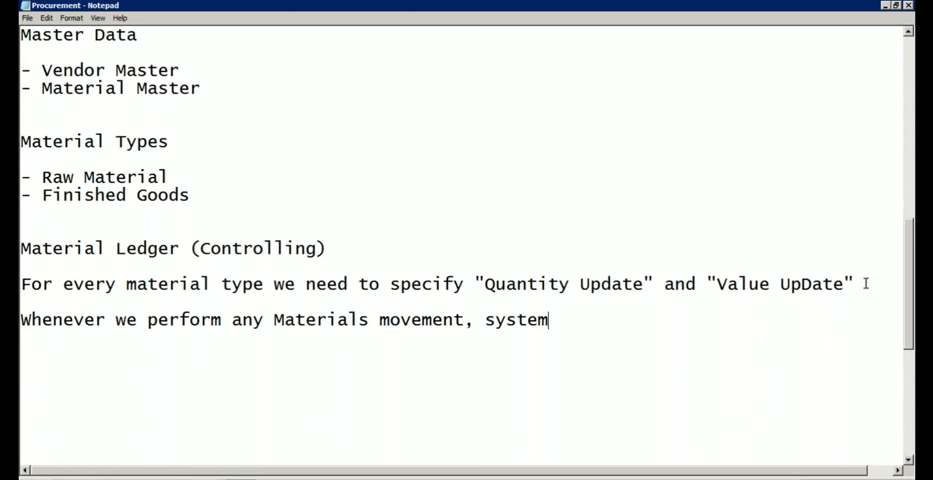
text( will c)
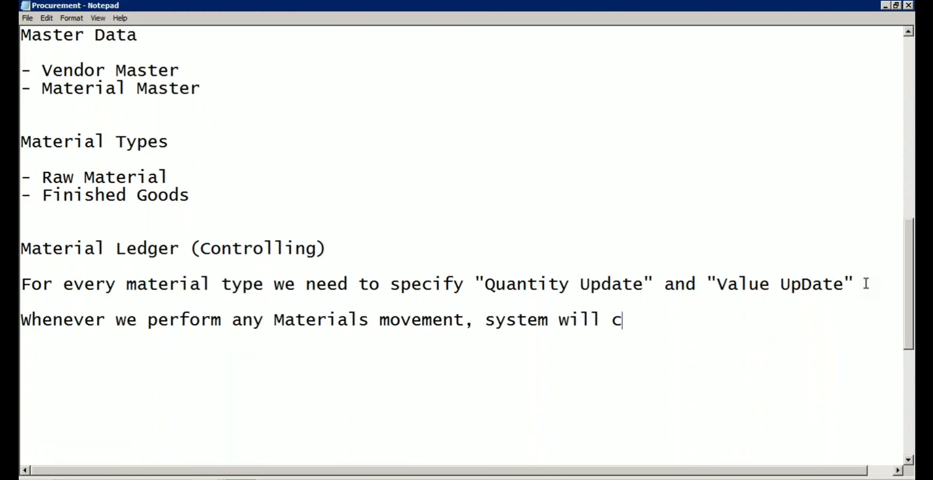
text(alculat)
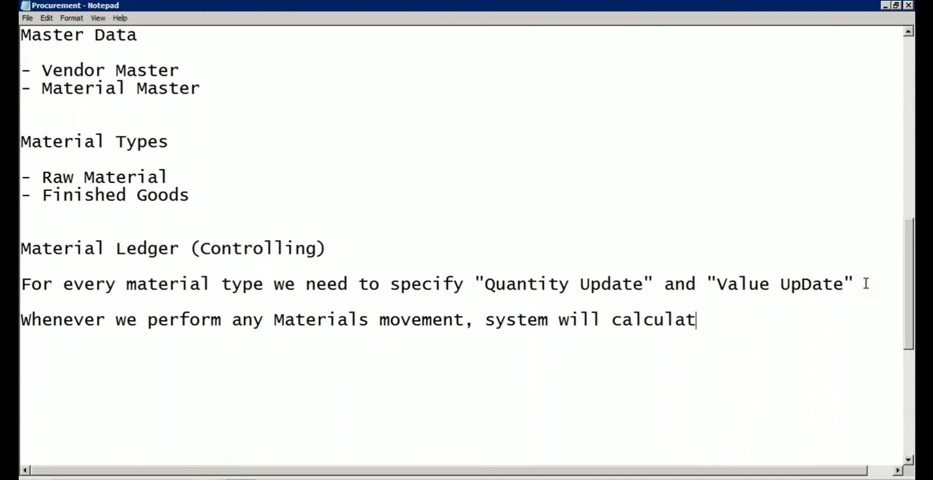
text(e the val)
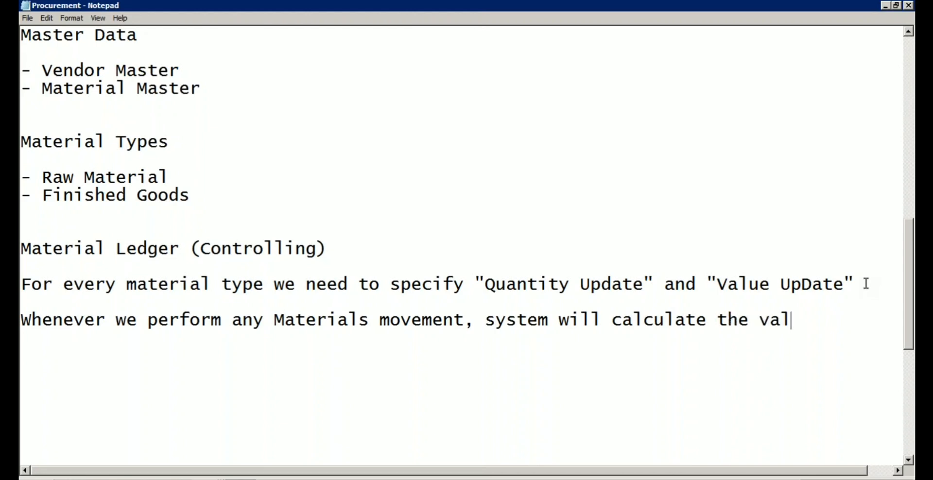
text(ue in local cu)
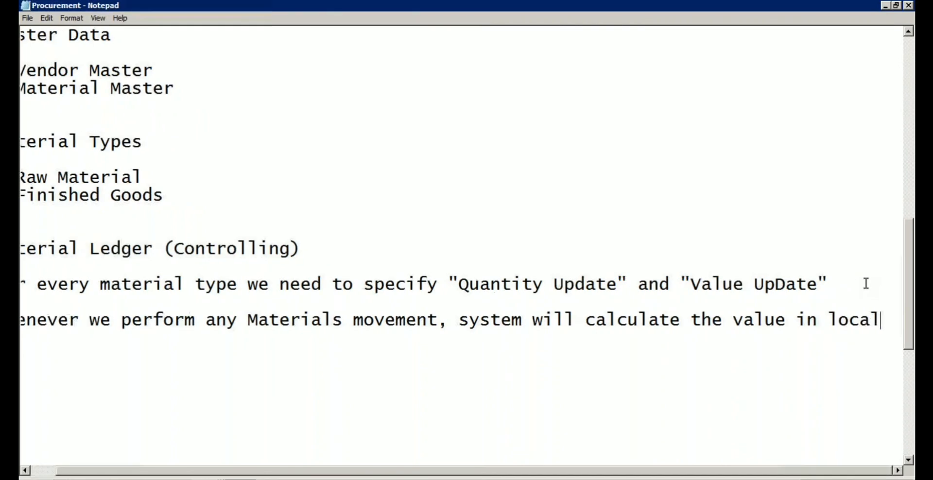
Break the materials movement note onto a new line before "local" and complete its ending as "local currency".
key(Left)
key(Left)
key(Left)
key(Left)
key(Left)
key(Left)
key(Left)
key(Left)
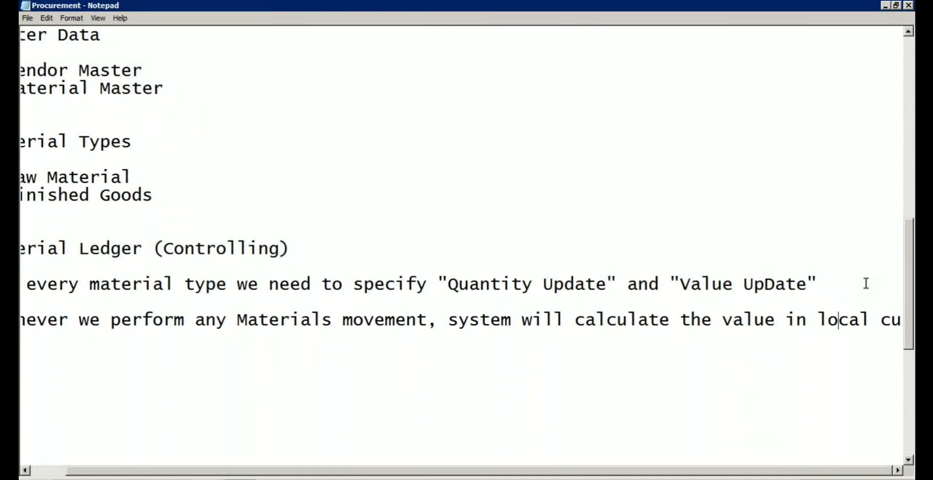
key(Return)
key(Right)
key(Right)
key(Right)
key(Right)
key(Right)
key(Right)
key(Right)
key(Right)
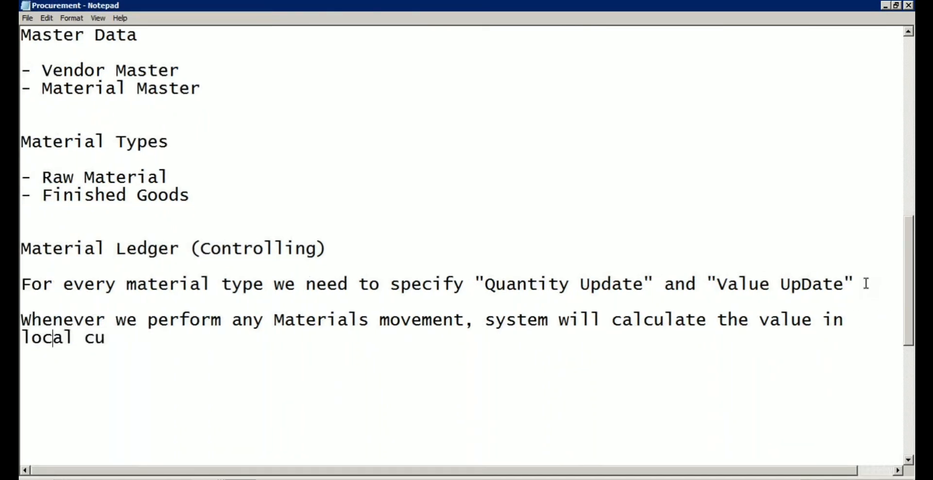
text(rrency)
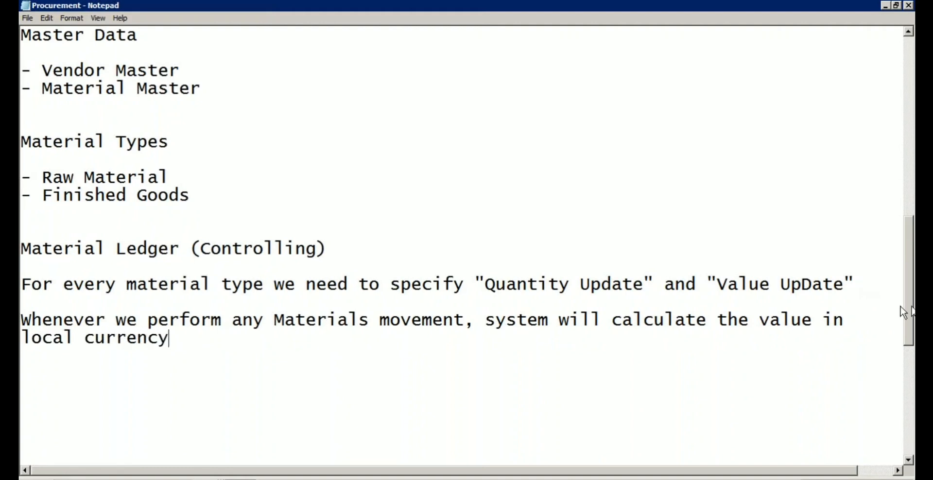
Below the local currency note, list "PR01 - USD", "PR02 - EUR" and "PR03 - TRY" on separate lines.
key(Return)
key(Return)
text(PR)
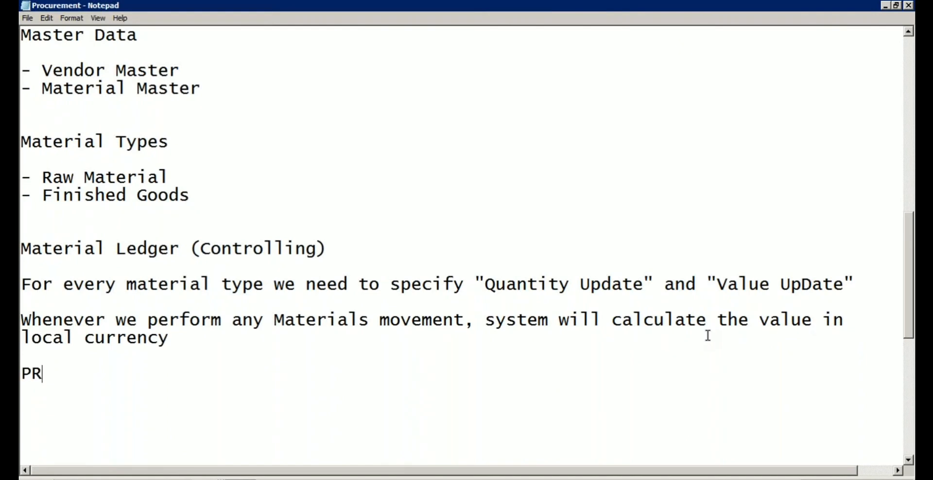
text(01 - USD)
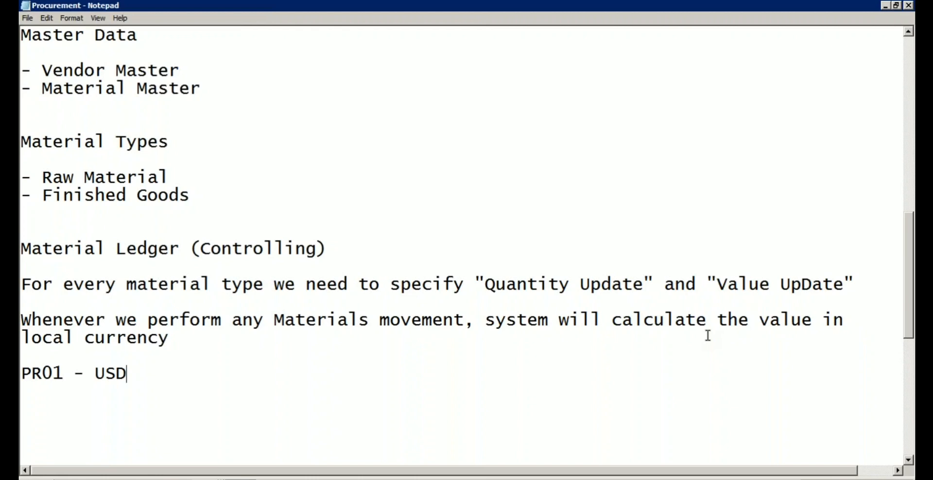
key(Return)
text(PR02 - EUR)
key(Return)
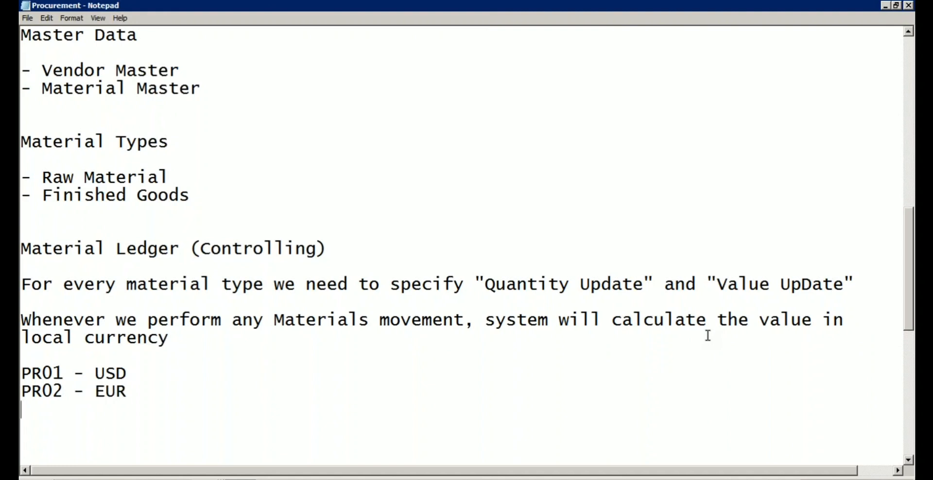
text(PR03 -)
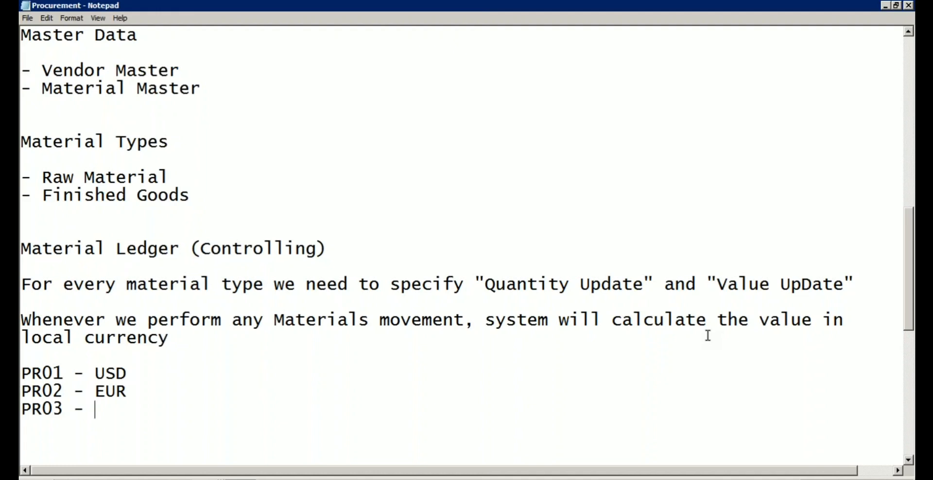
text( TRY)
click(134, 373)
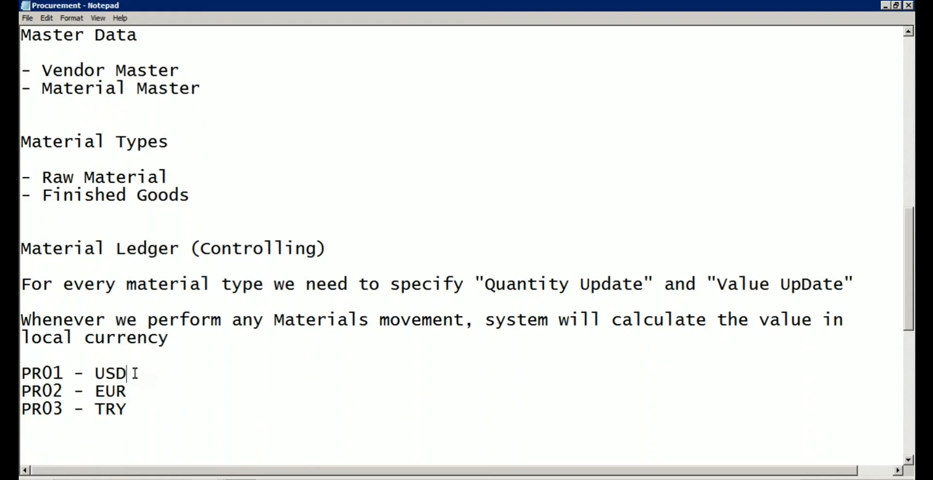
click(64, 373)
click(137, 375)
click(65, 391)
click(133, 393)
click(64, 410)
click(130, 408)
Add USD in a second, tab-separated column on the PR01 and PR02 lines.
click(132, 373)
key(Tab)
text(USD)
click(132, 393)
key(Tab)
text(USD)
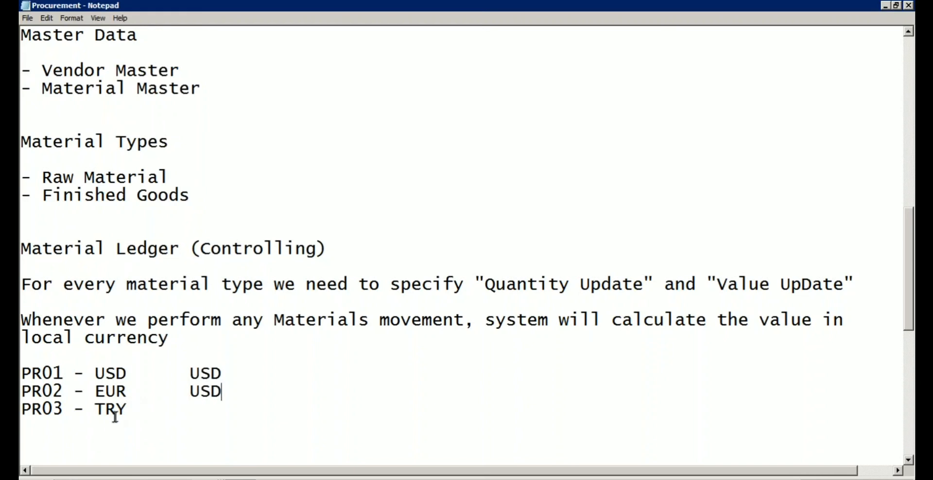
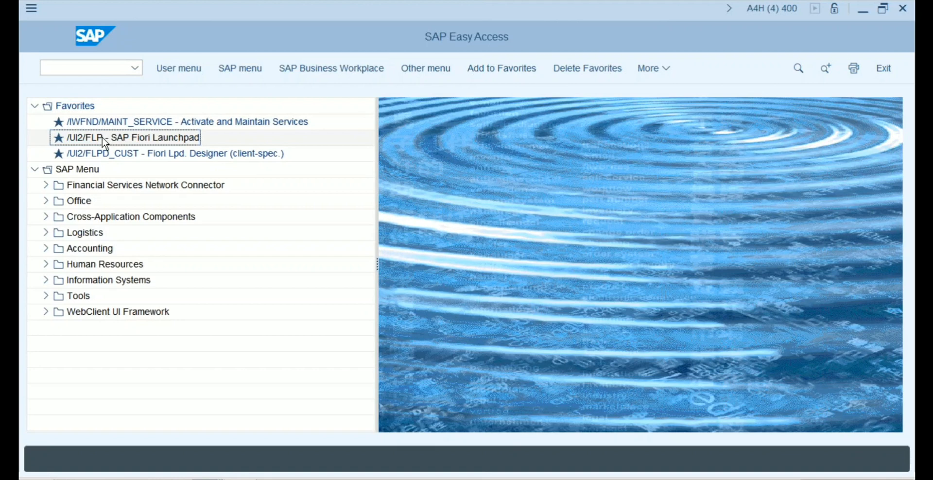
Switch to SAP Easy Access and run transaction spro to open Customizing: Execute Project.
click(102, 153)
click(96, 72)
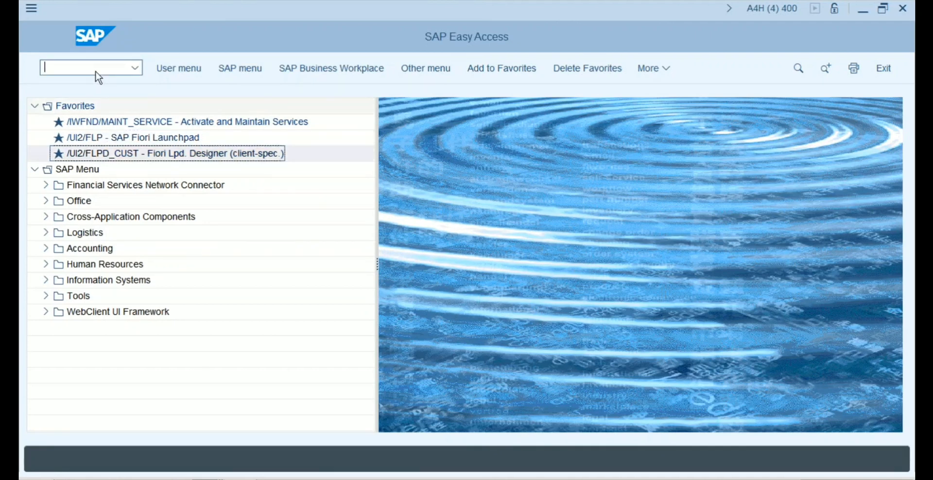
text(spro)
key(Return)
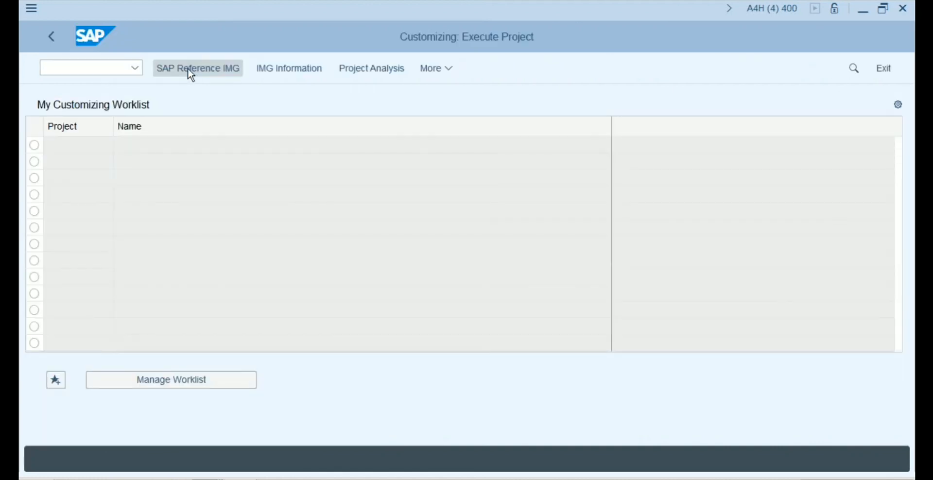
Open the SAP Reference IMG and expand Controlling, Product Cost Controlling and its Actual Costing/Material Ledger node.
click(190, 73)
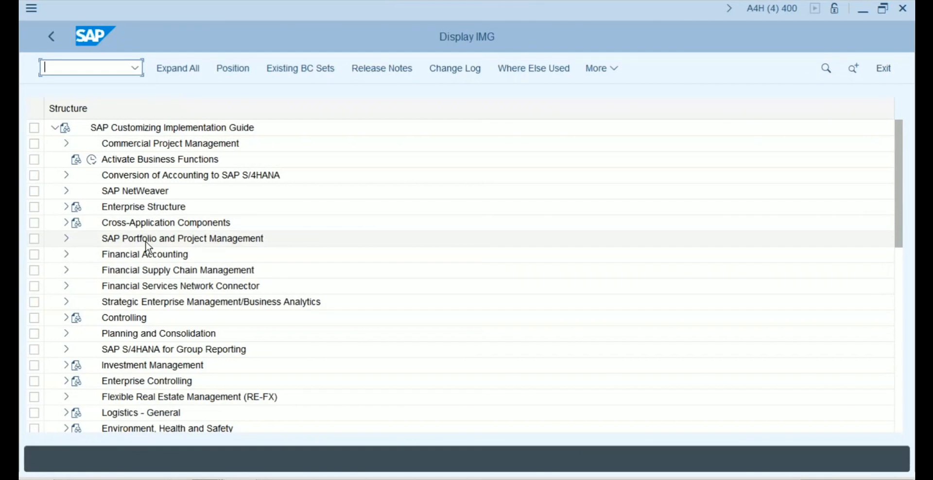
click(127, 318)
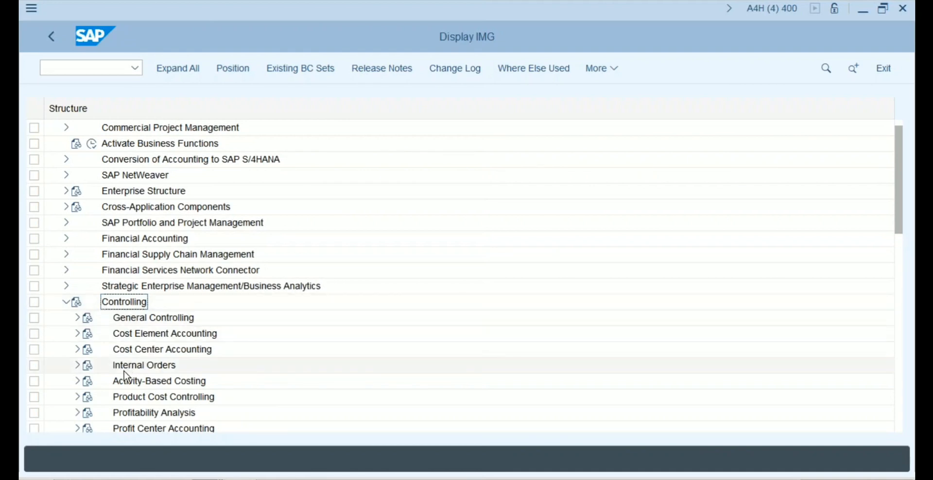
click(148, 396)
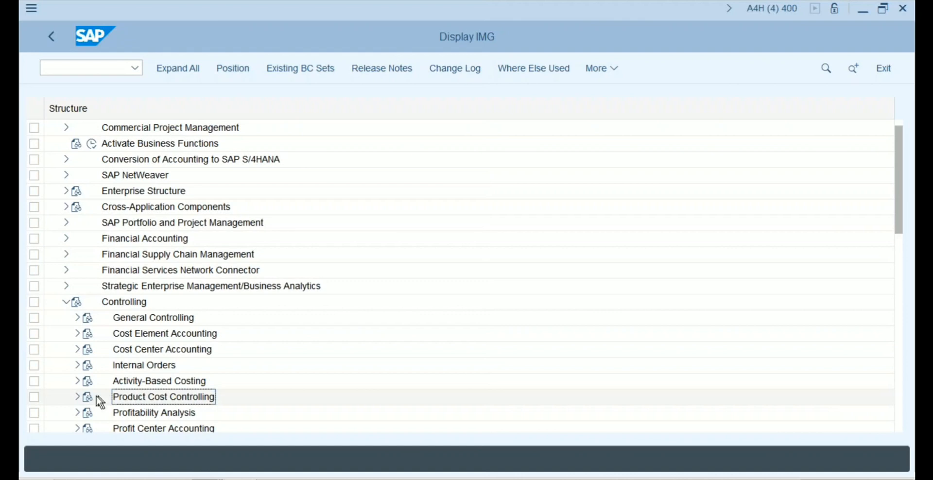
click(77, 397)
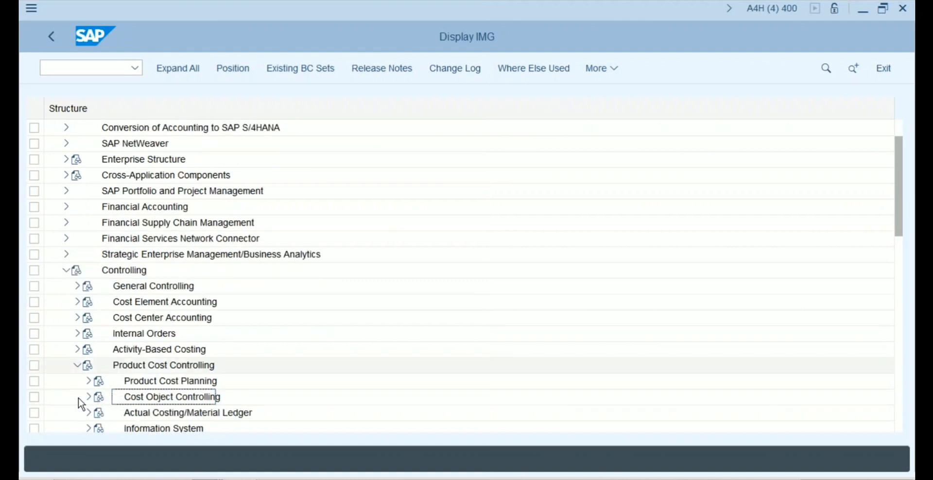
click(165, 413)
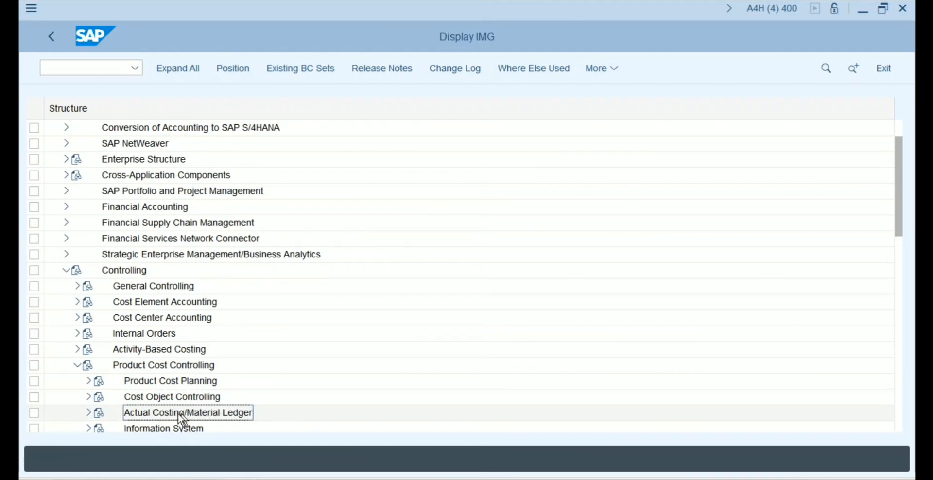
click(89, 413)
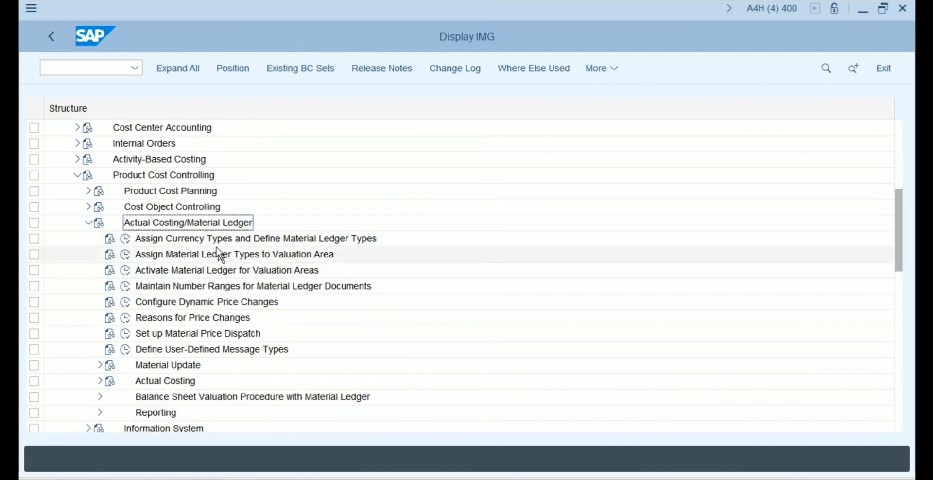
Open Assign Currency Types and Define Material Ledger Types, inspect the existing ML types 9000 and TE1, and return to the IMG.
click(199, 239)
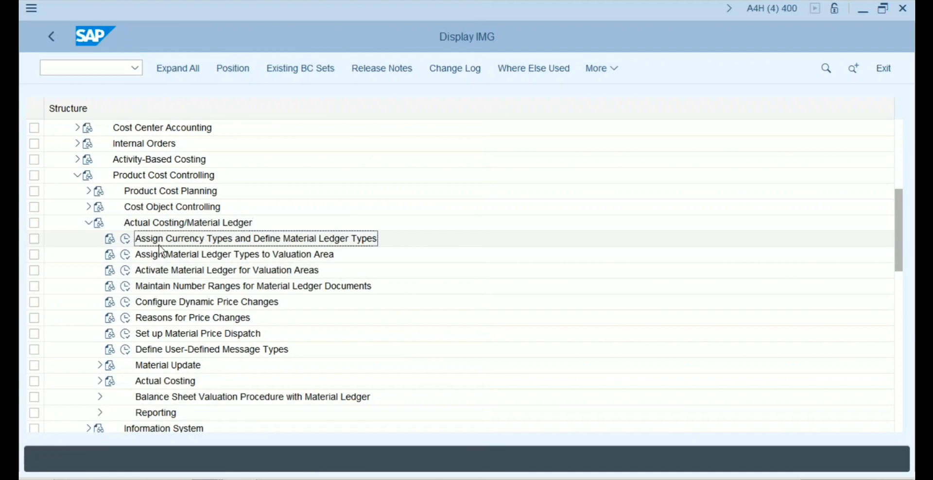
click(125, 238)
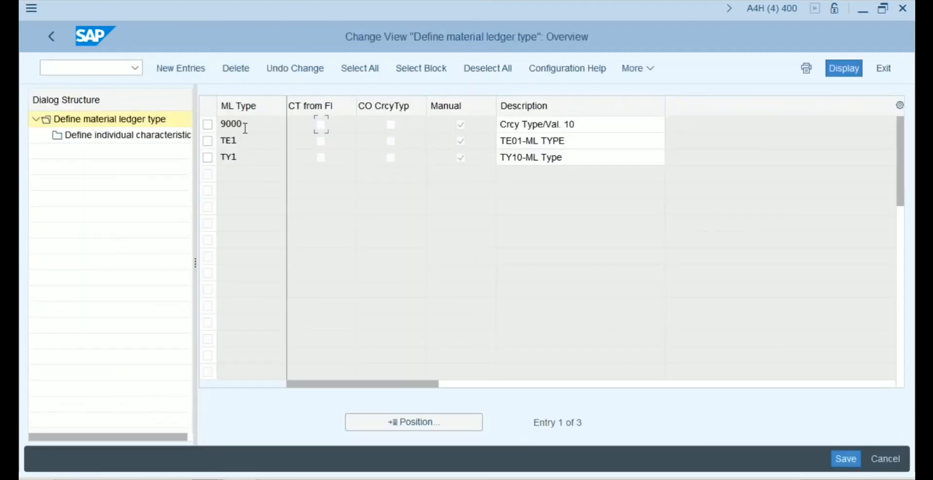
click(248, 125)
click(242, 141)
click(248, 126)
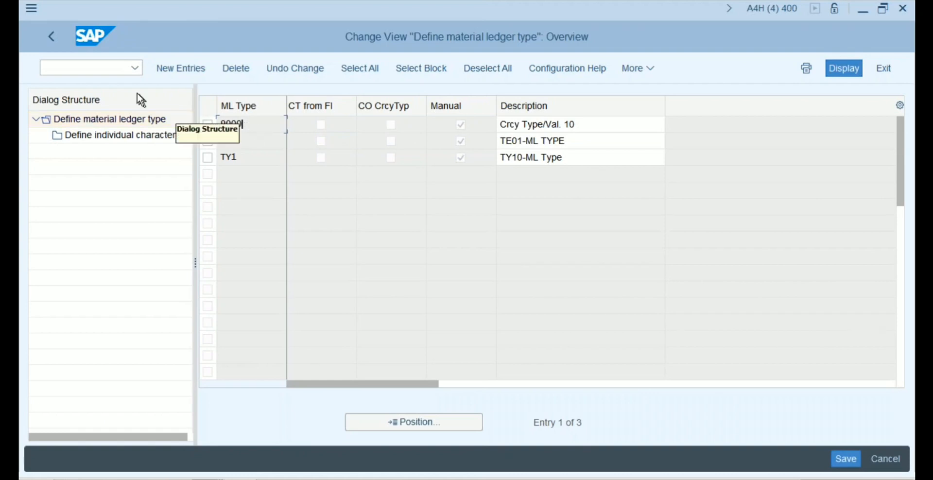
click(50, 41)
Open the Assign Material Ledger Types to Valuation Area activity.
click(177, 258)
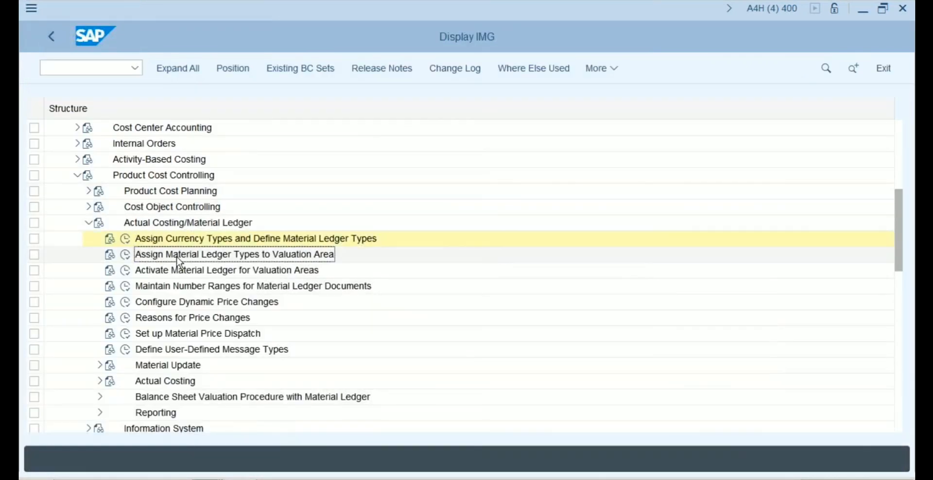
click(127, 257)
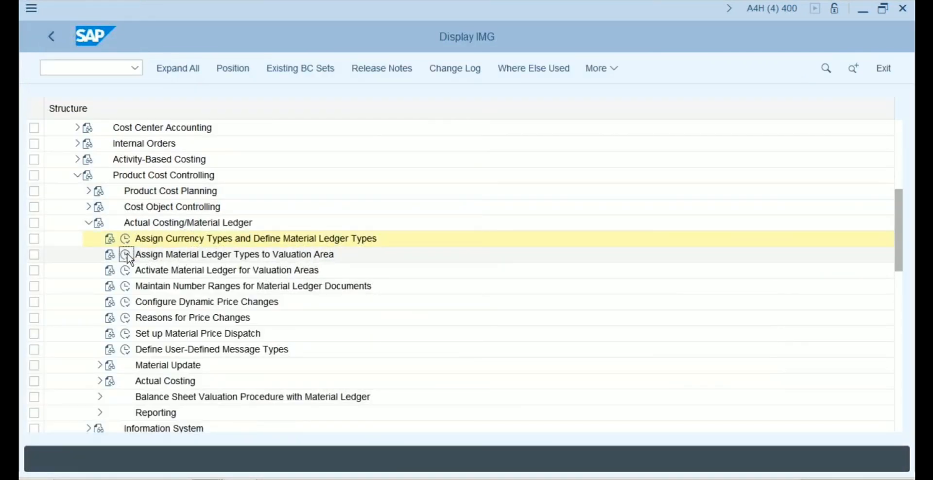
click(127, 254)
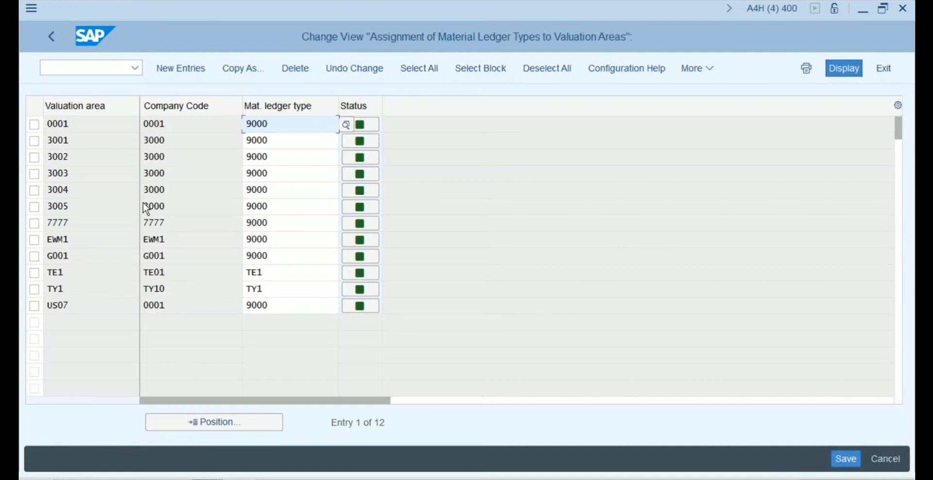
Create a new entry assigning material ledger type 9000 to valuation area PR11, save it and return to the IMG.
click(181, 68)
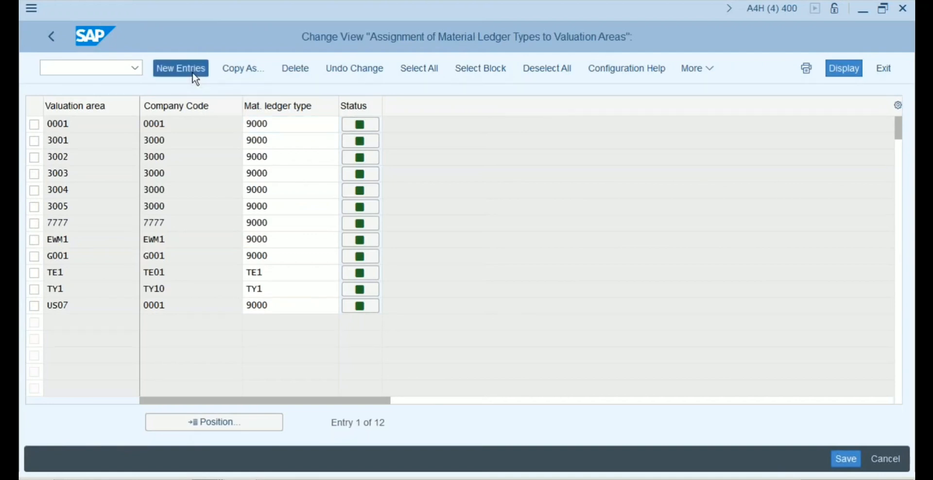
text(PR)
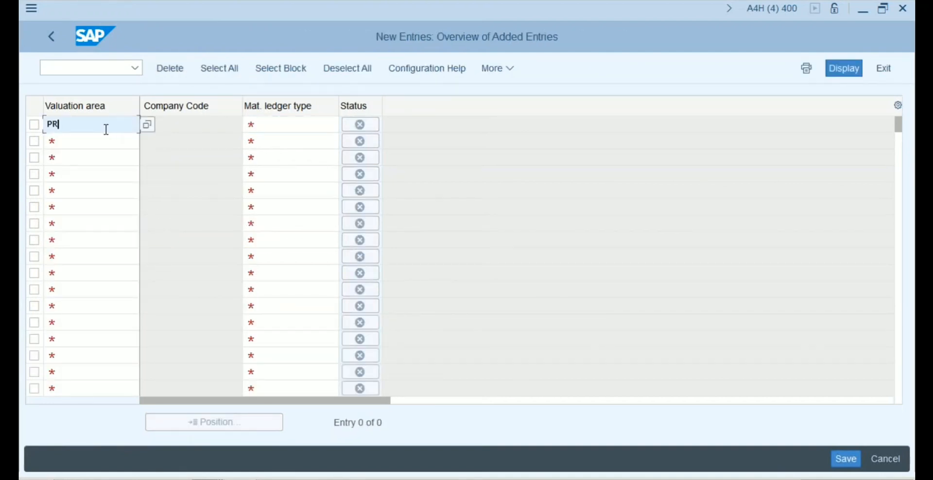
text(11)
key(Tab)
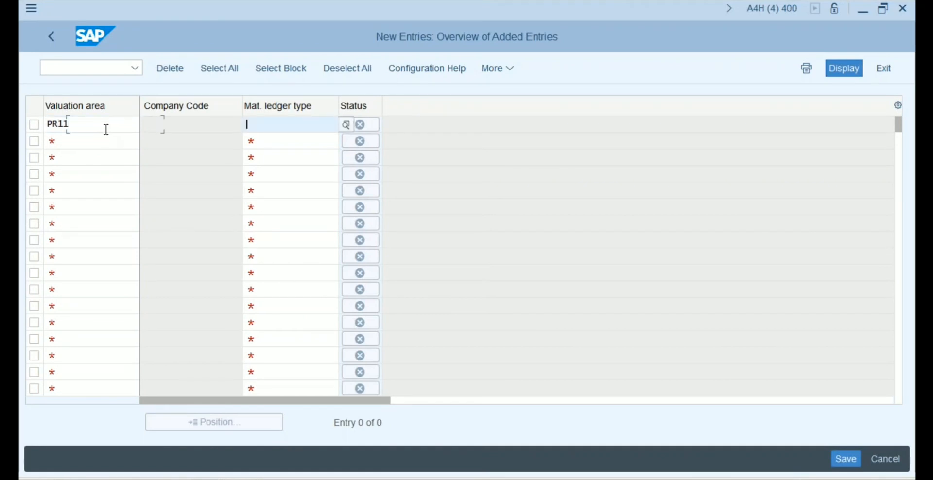
click(346, 125)
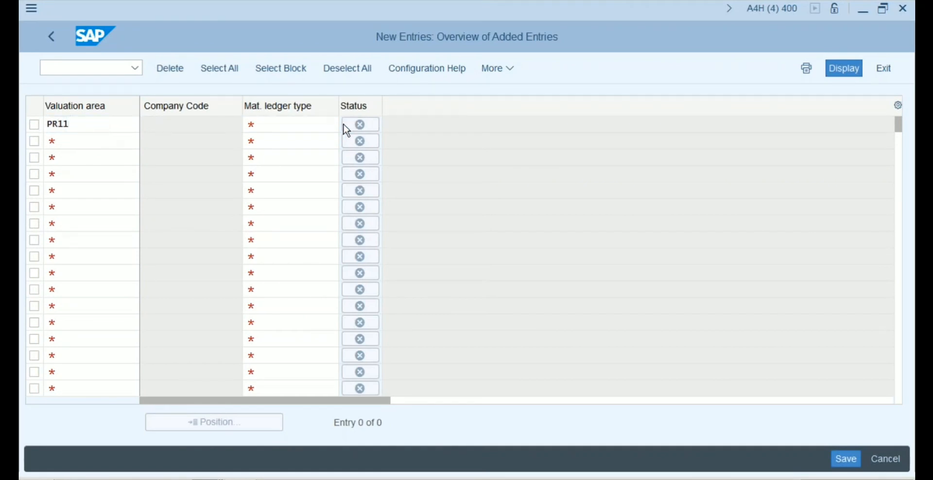
double_click(118, 146)
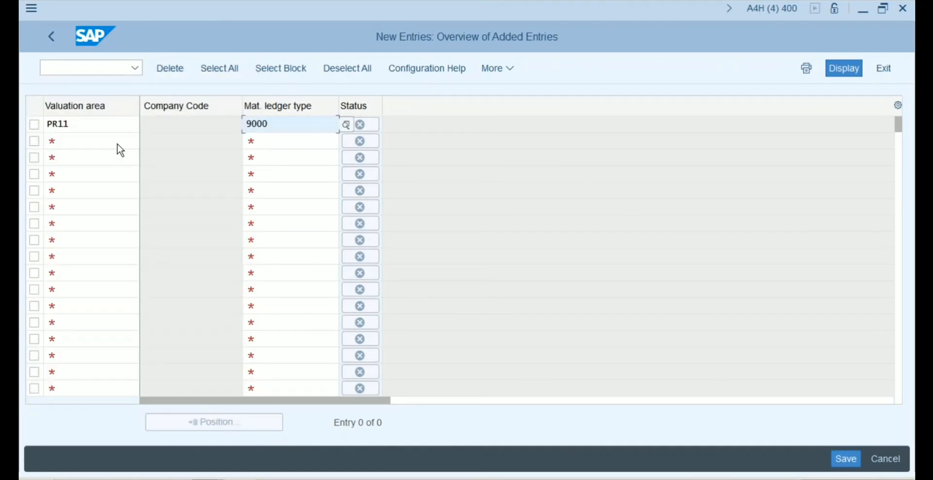
key(Return)
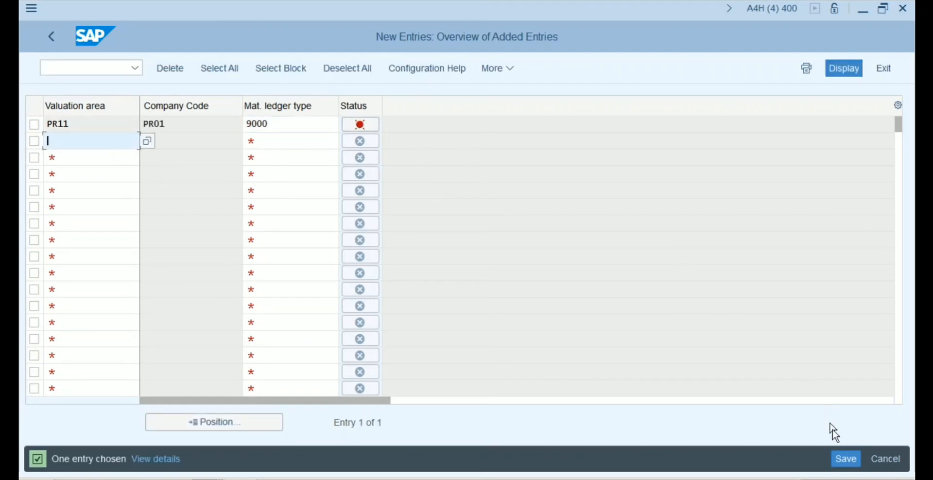
click(842, 463)
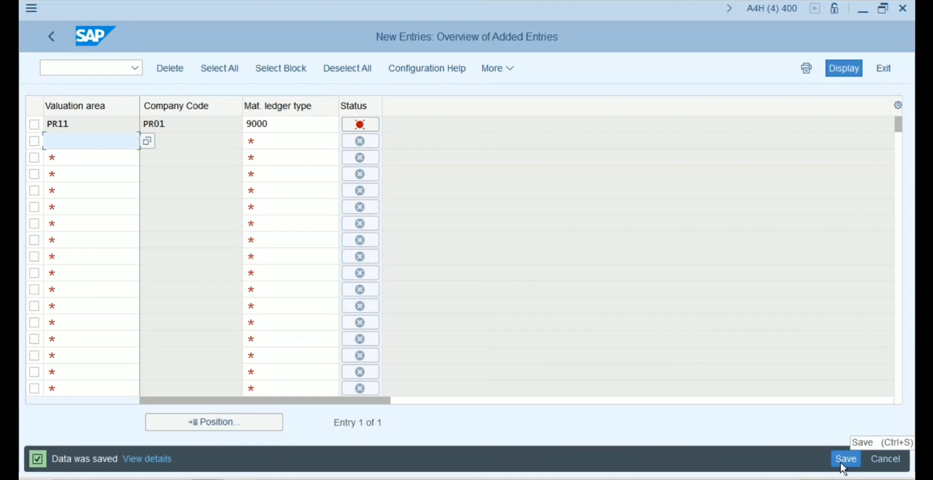
click(49, 42)
click(49, 41)
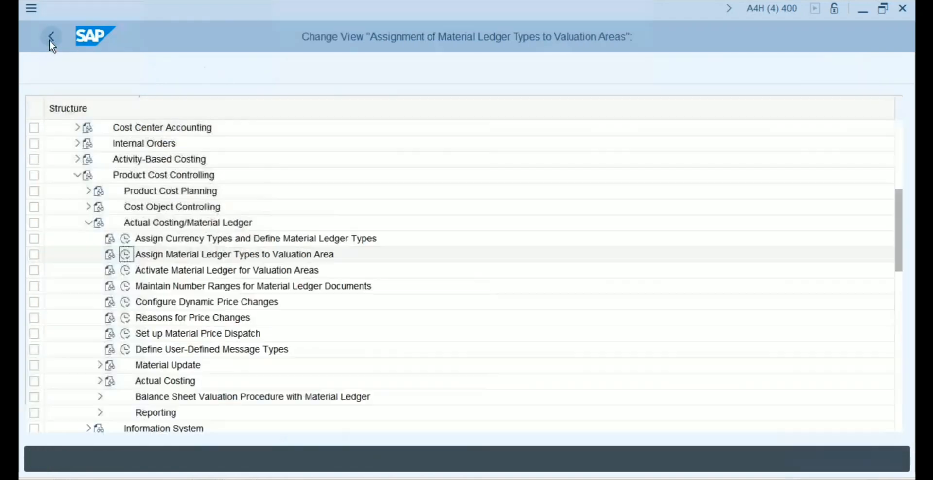
Open Activate Material Ledger for Valuation Areas and position the list at valuation area PR11.
click(170, 270)
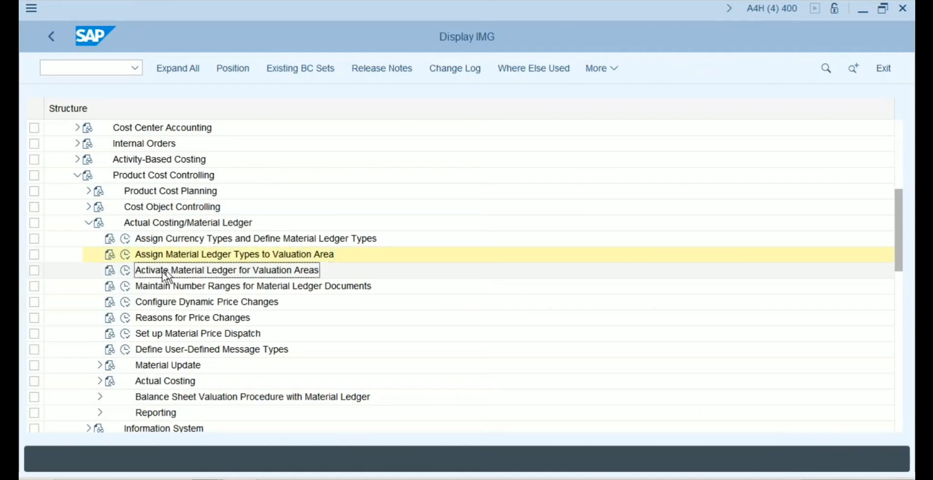
click(126, 275)
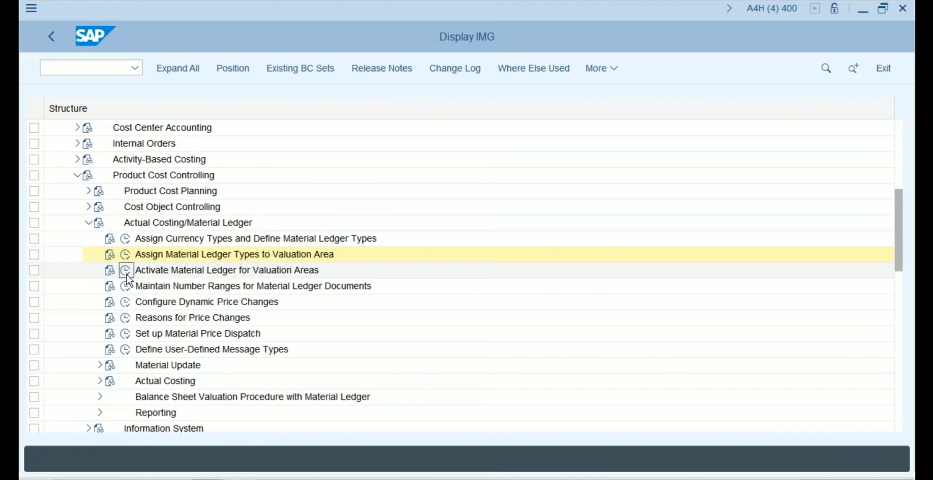
double_click(175, 153)
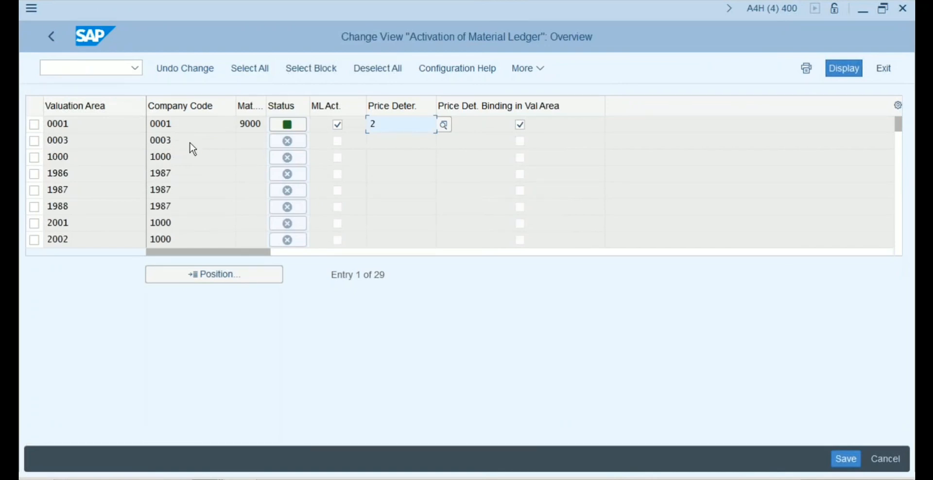
click(206, 278)
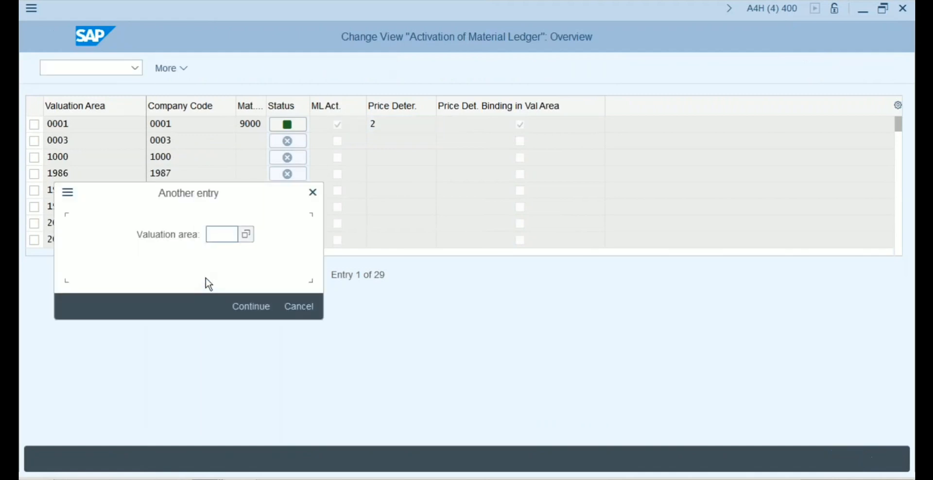
text(pr11)
key(Return)
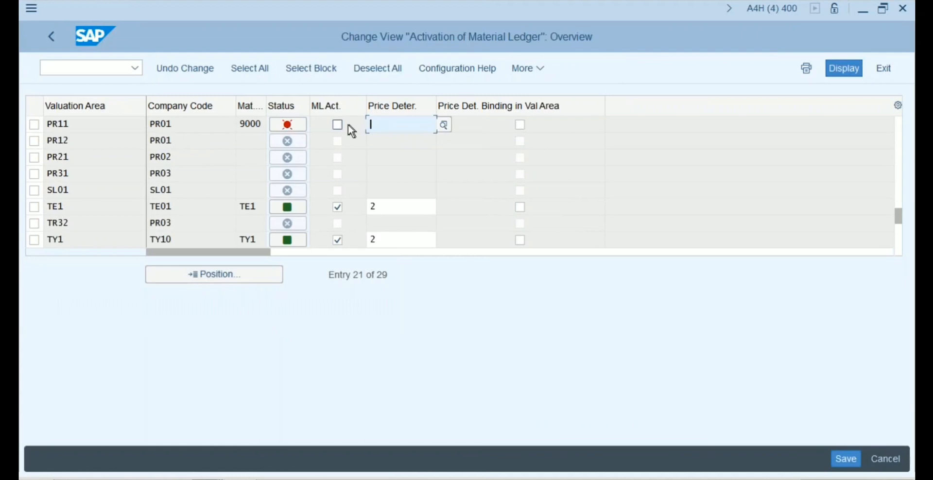
Activate the material ledger for PR11 with price determination 2 (Transaction-Based) and save.
click(339, 126)
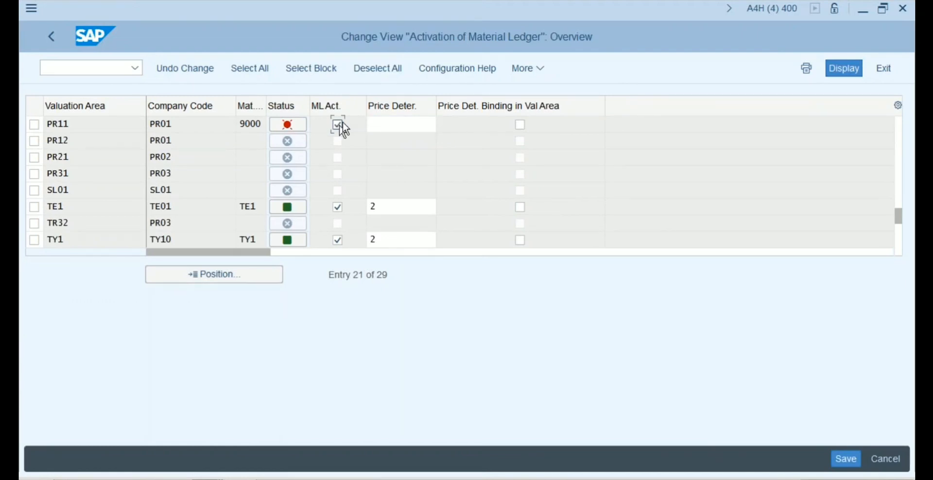
click(384, 125)
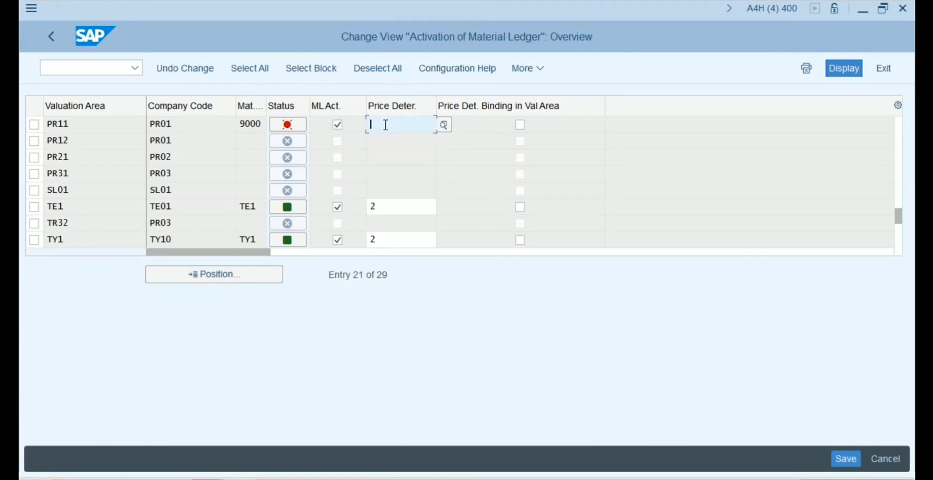
text(2)
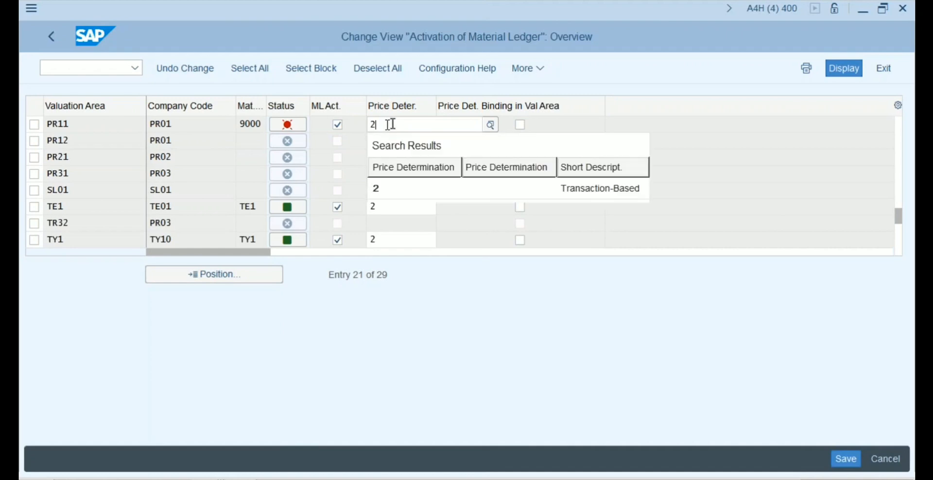
click(491, 126)
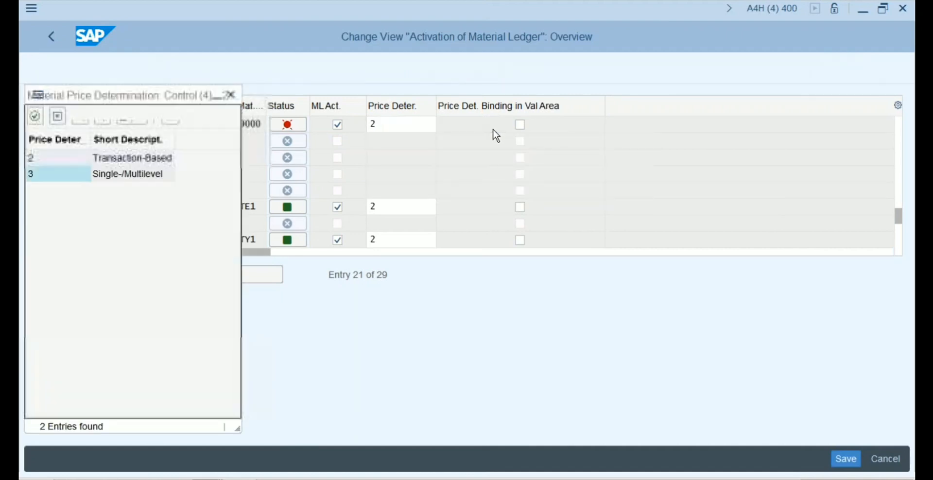
click(95, 157)
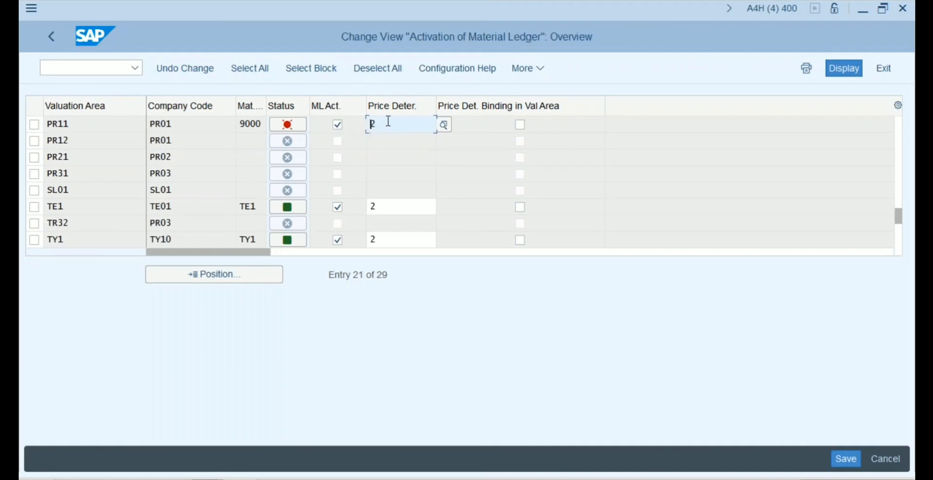
click(845, 459)
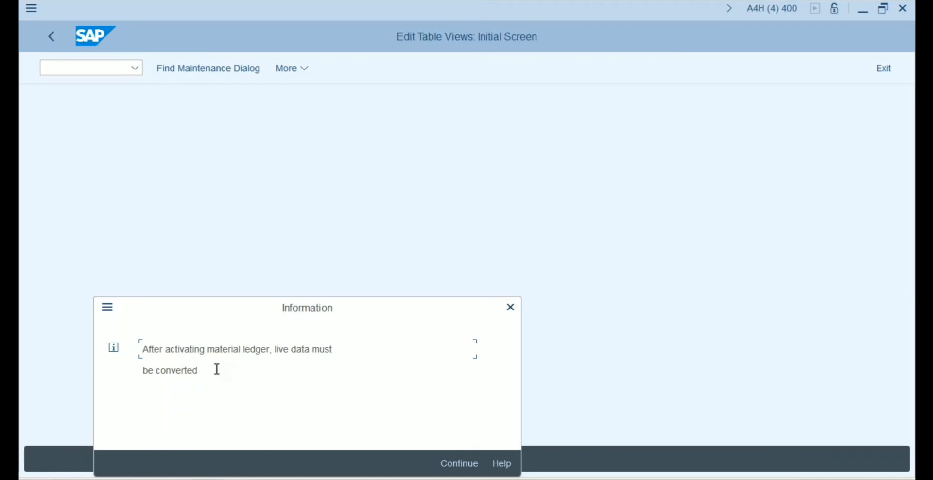
Open the message's help in an enlarged Performance Assistant window and highlight the path line leading to Production startup.
click(501, 467)
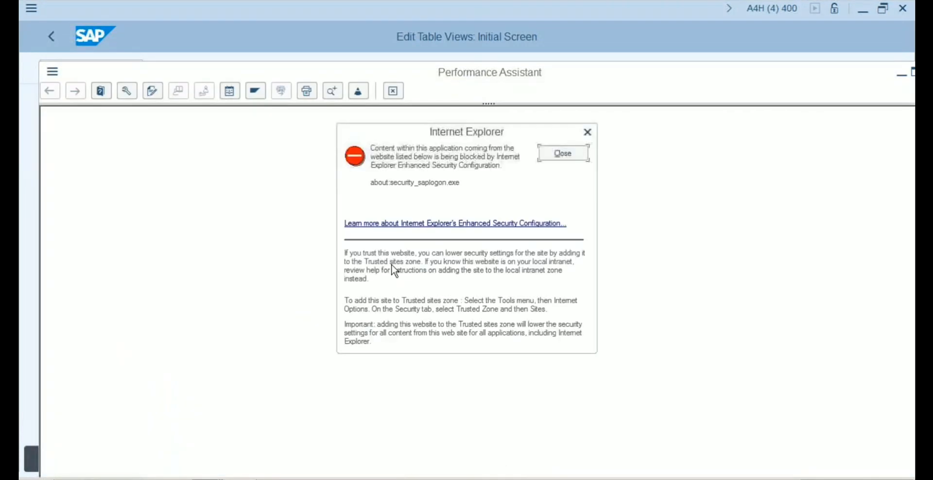
click(559, 156)
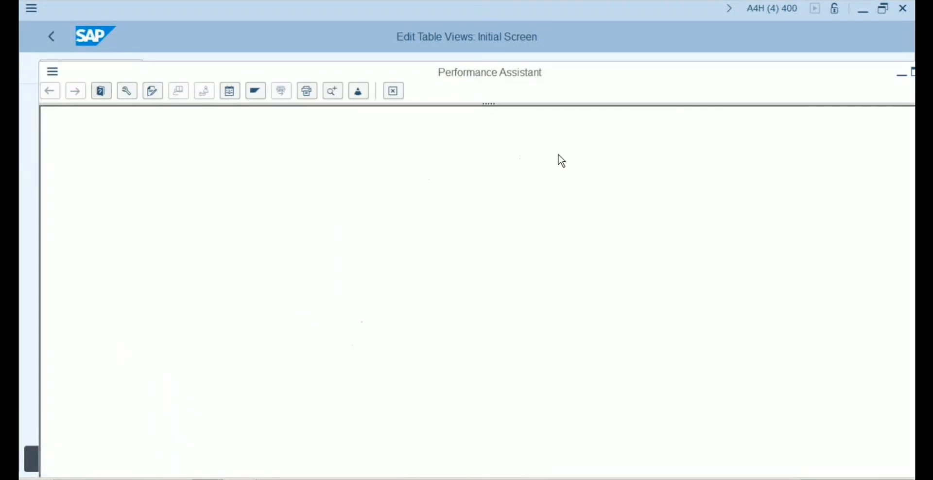
click(912, 73)
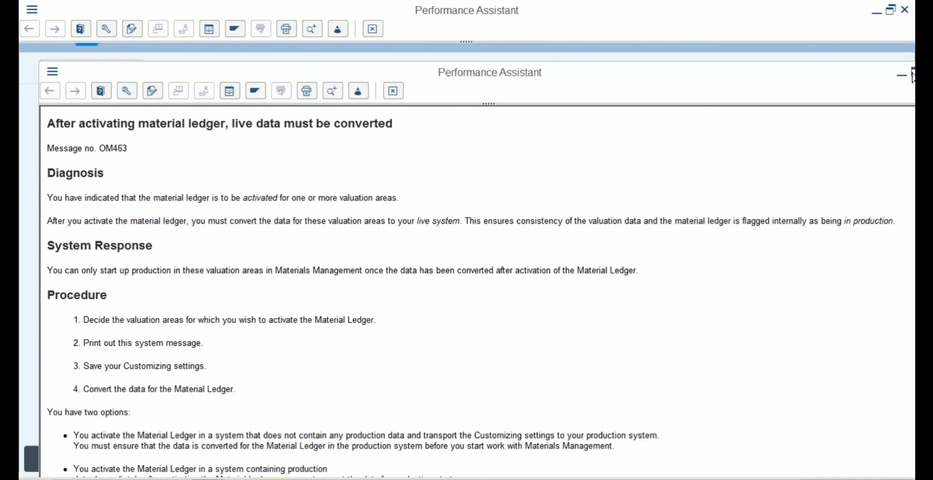
drag(407, 442, 30, 447)
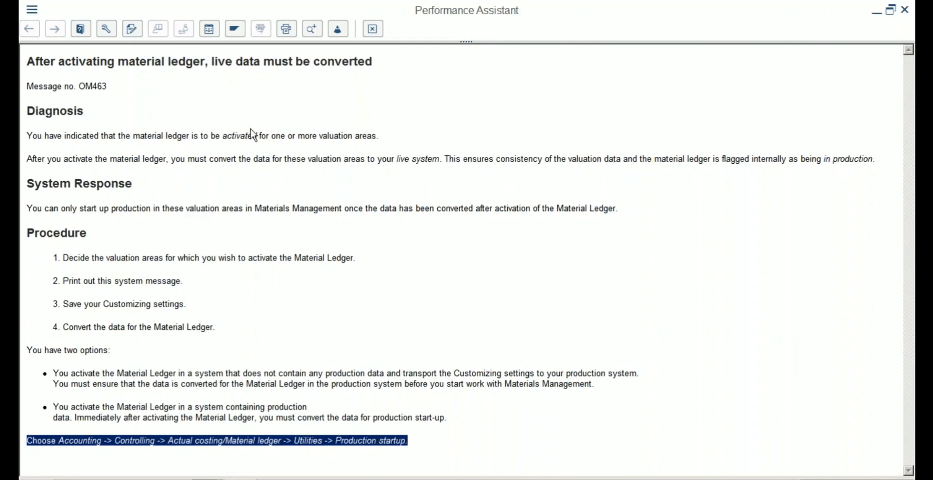
Leave the message help and the material ledger activation view, and return to the SAP Easy Access screen.
click(372, 33)
click(470, 465)
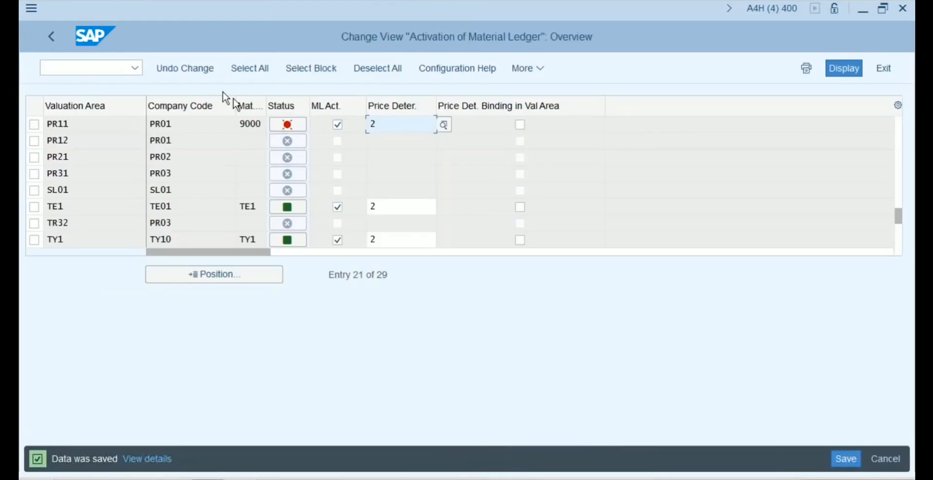
click(51, 36)
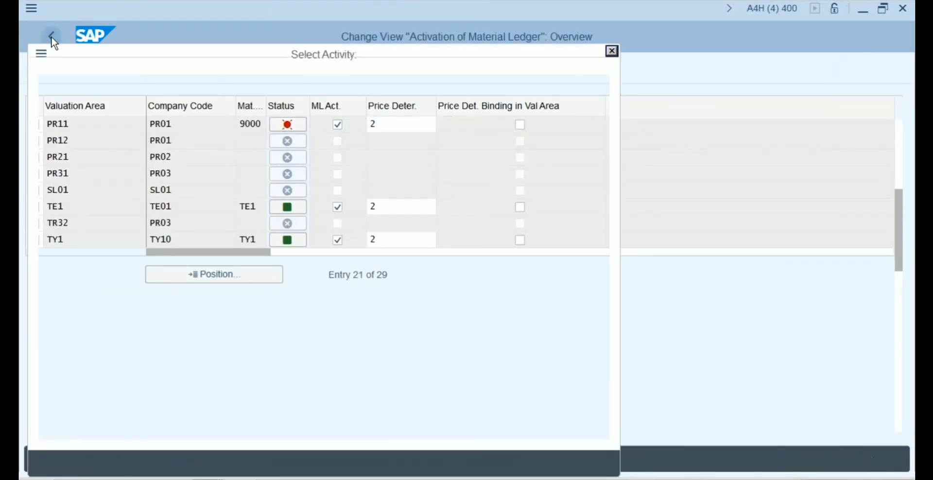
click(611, 53)
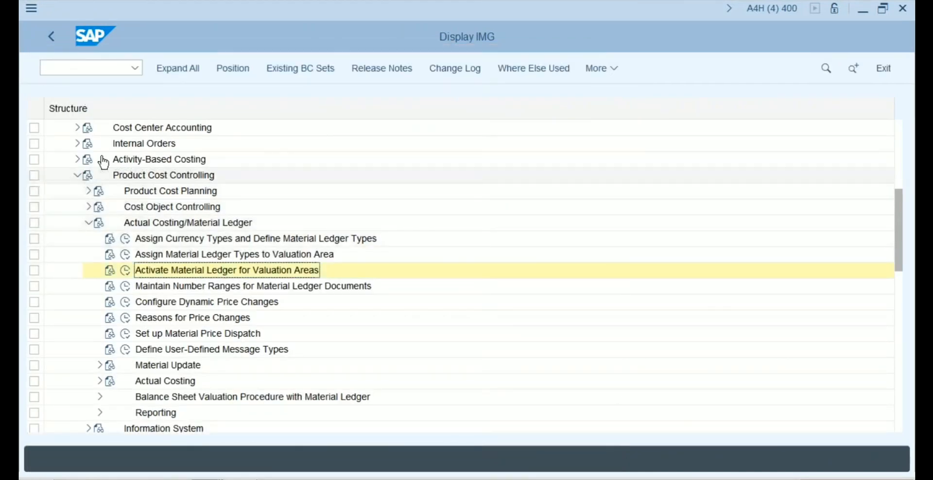
click(52, 37)
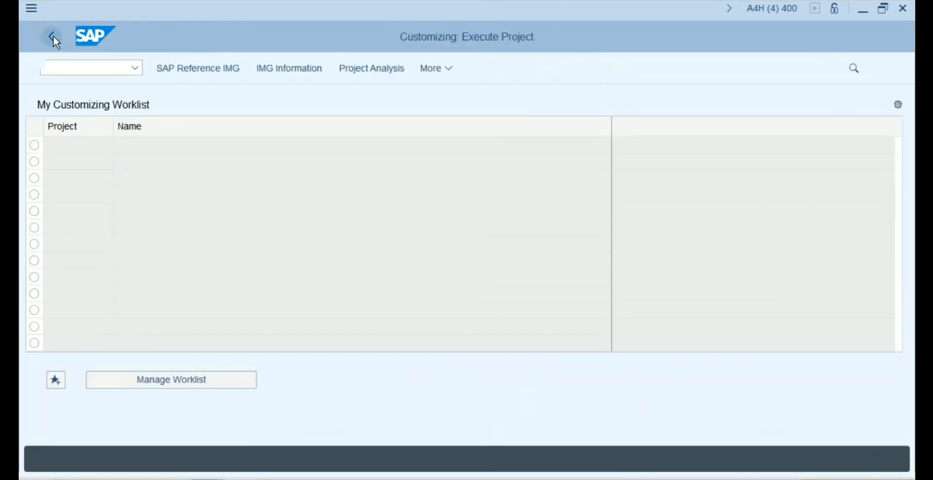
click(53, 36)
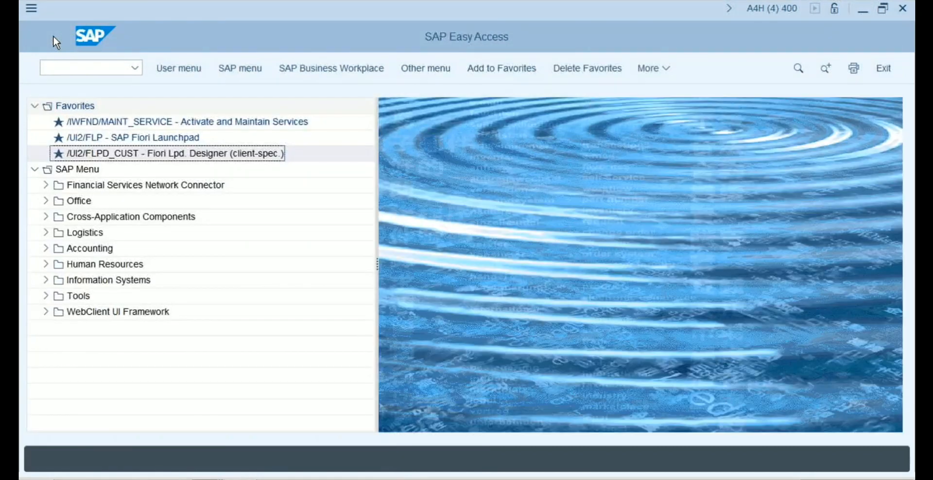
Open CKMSTART - Set Valuation Areas as Productive from Production Startup under Accounting, Controlling, Product Cost Controlling, Actual Costing/Material Ledger, Environment.
click(46, 248)
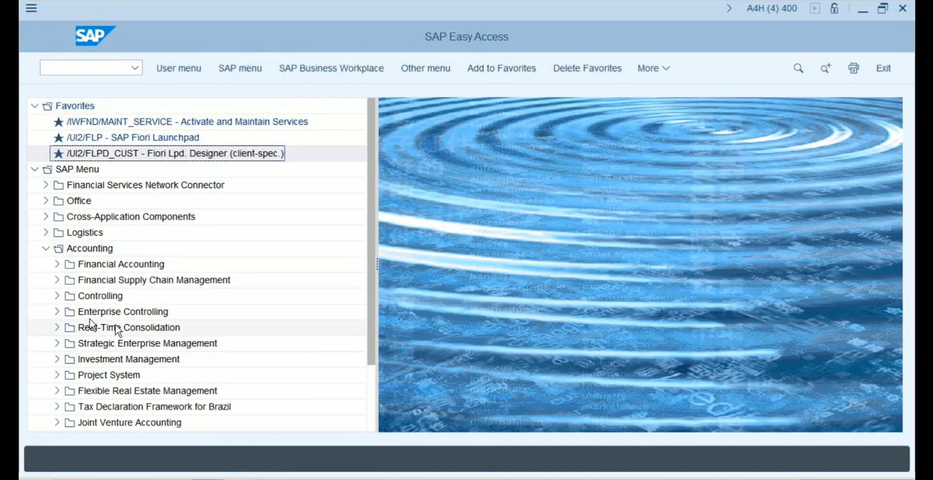
click(56, 296)
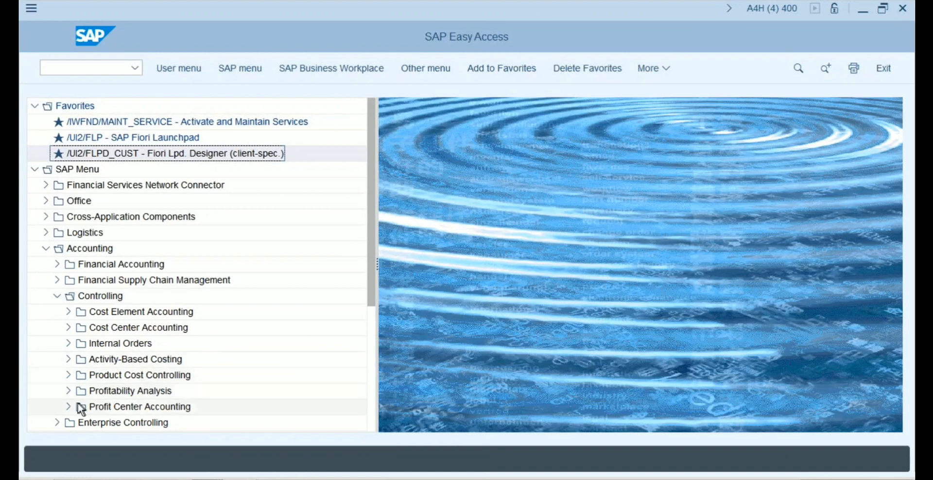
click(68, 375)
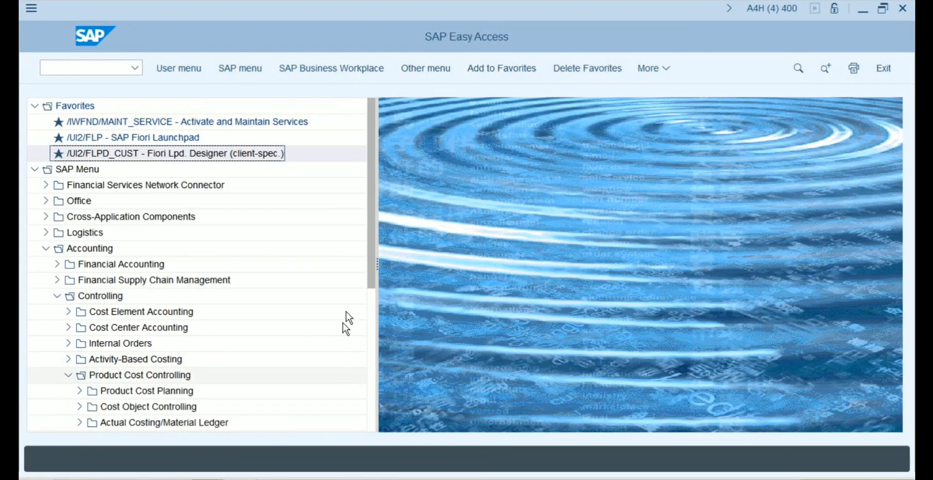
click(371, 296)
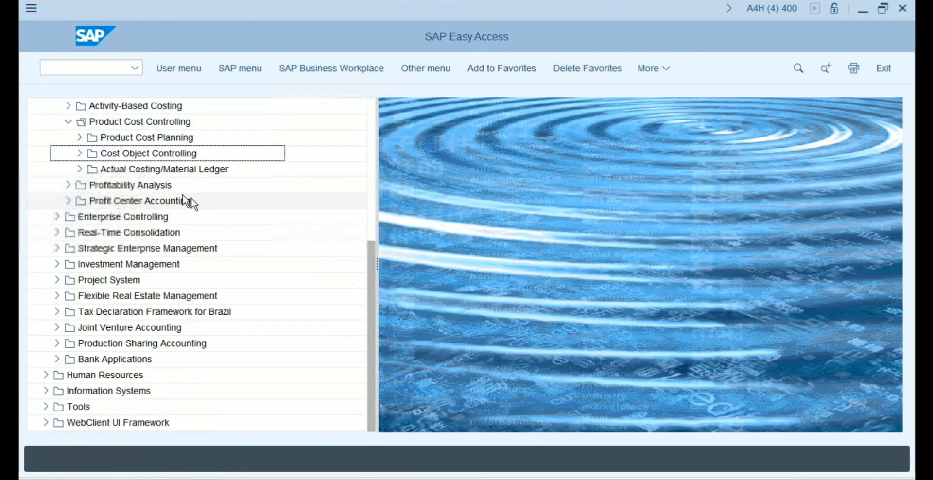
click(80, 169)
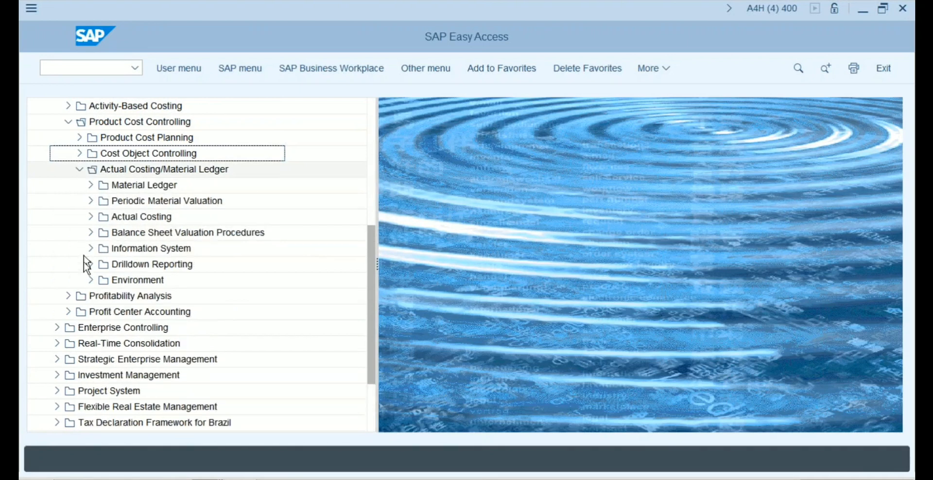
click(92, 279)
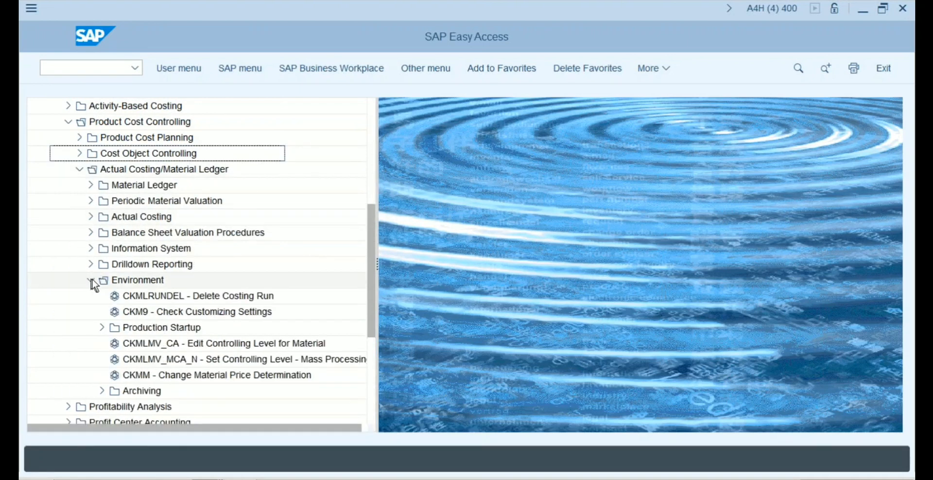
click(102, 328)
click(185, 344)
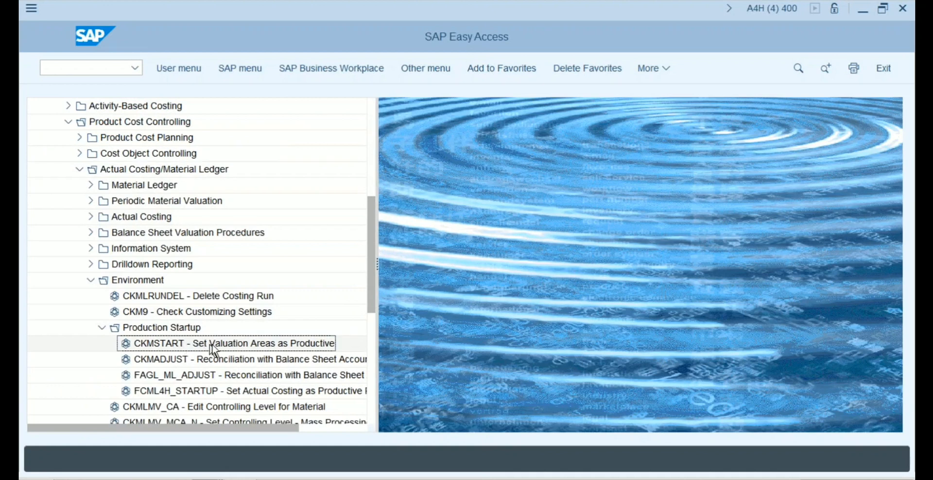
double_click(276, 346)
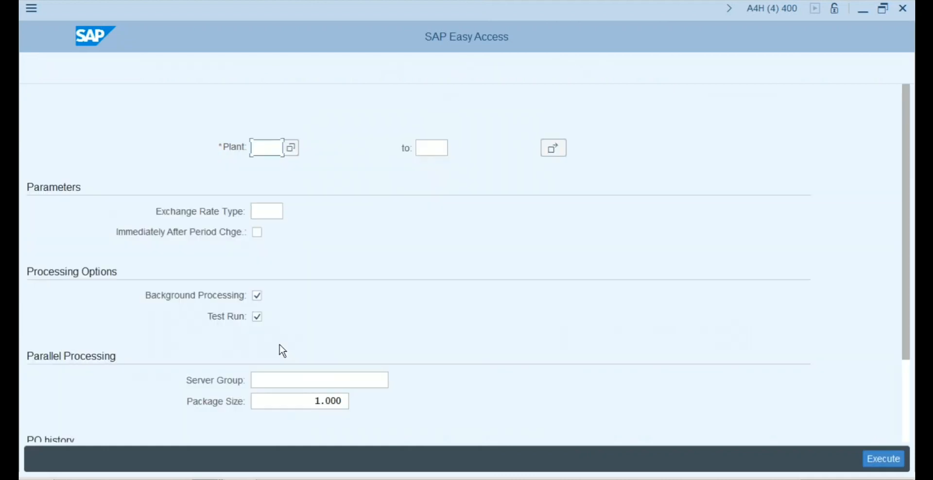
Try to execute the material ledger production startup for plant PR11 with background processing and test run enabled.
text(PR11)
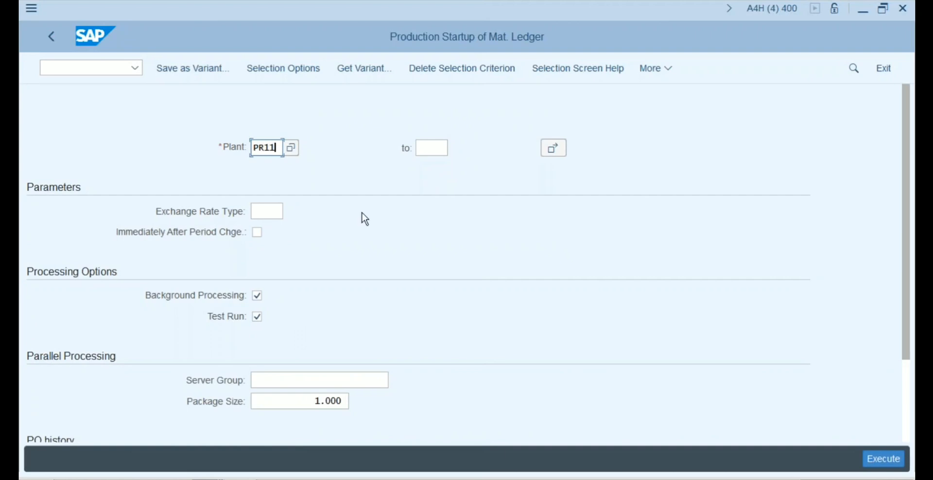
click(905, 375)
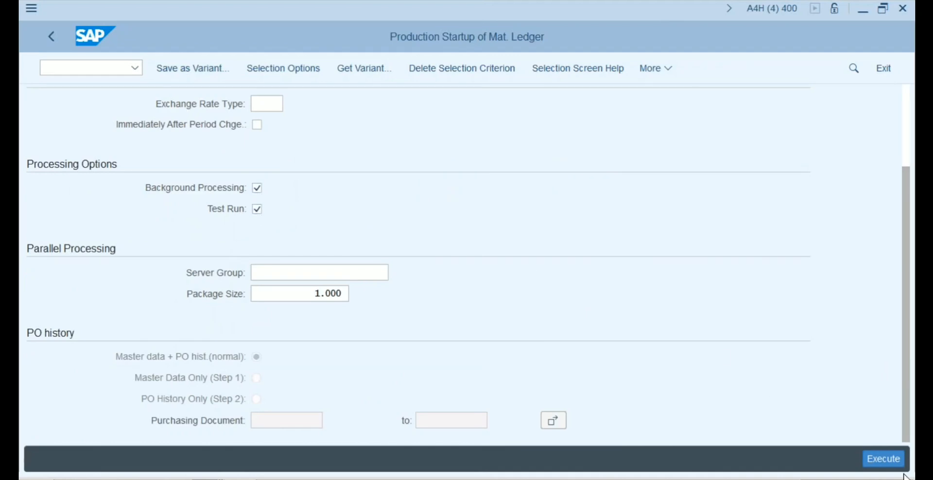
click(885, 460)
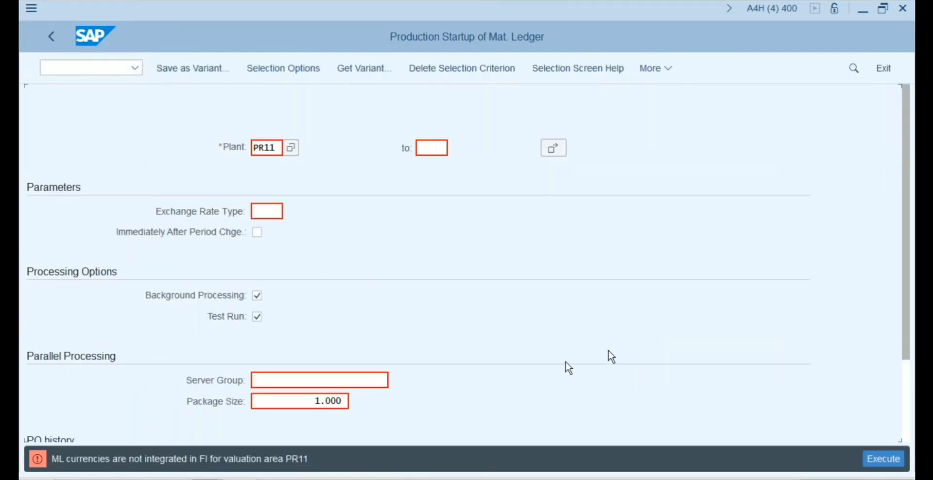
Close the Production Startup of Mat. Ledger session window.
click(278, 147)
click(33, 11)
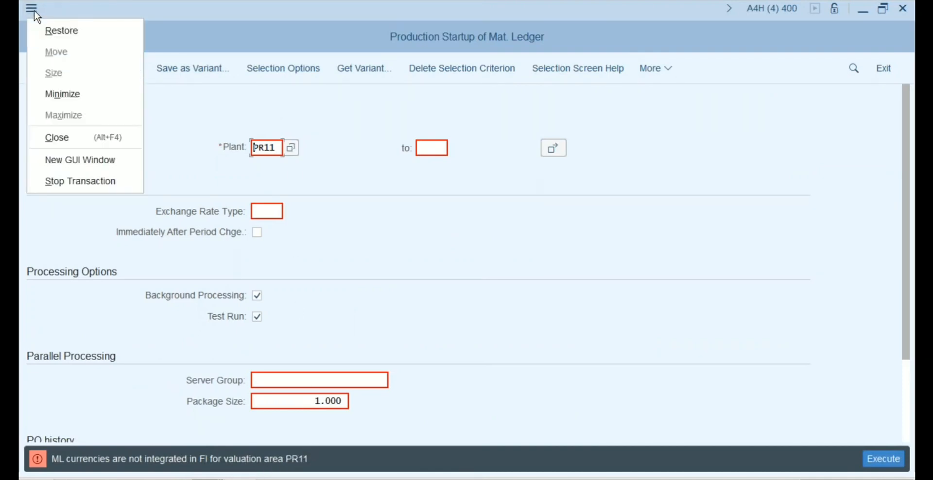
click(156, 13)
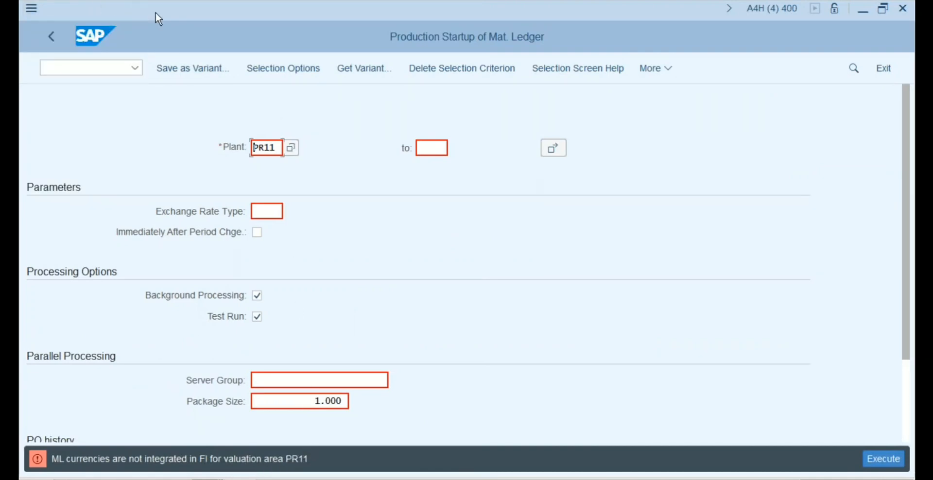
click(904, 14)
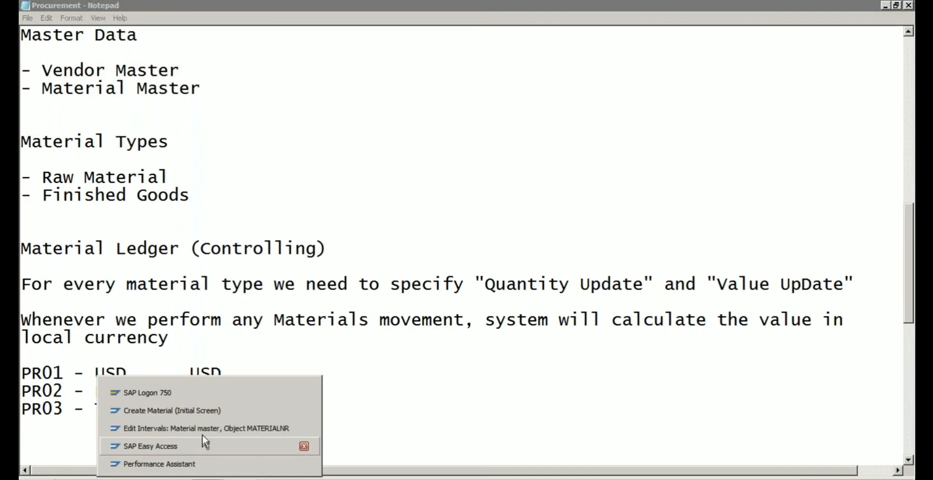
Switch to the material master Edit Intervals session, back out to SAP Easy Access and close that session.
click(202, 429)
click(31, 8)
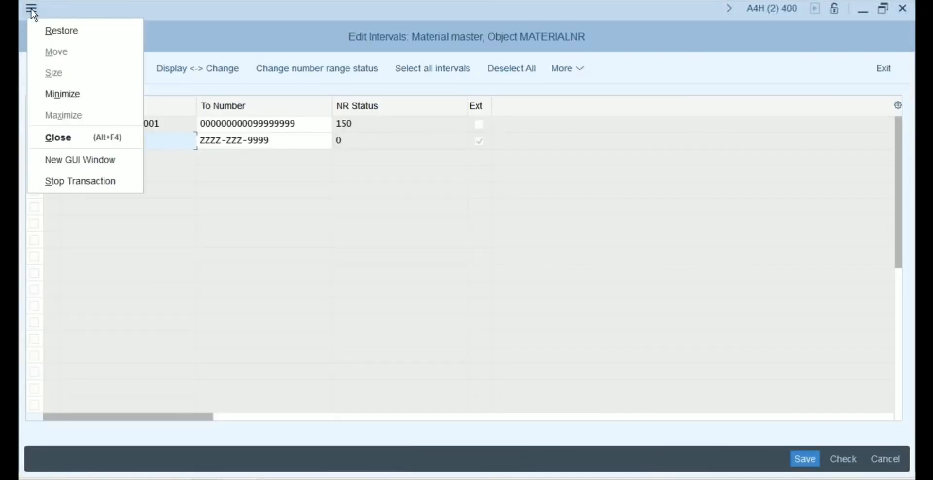
click(169, 7)
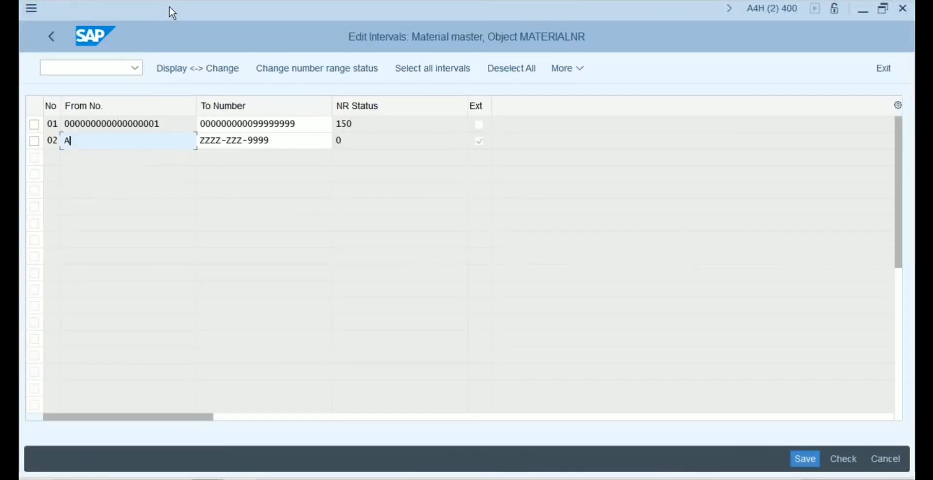
click(48, 41)
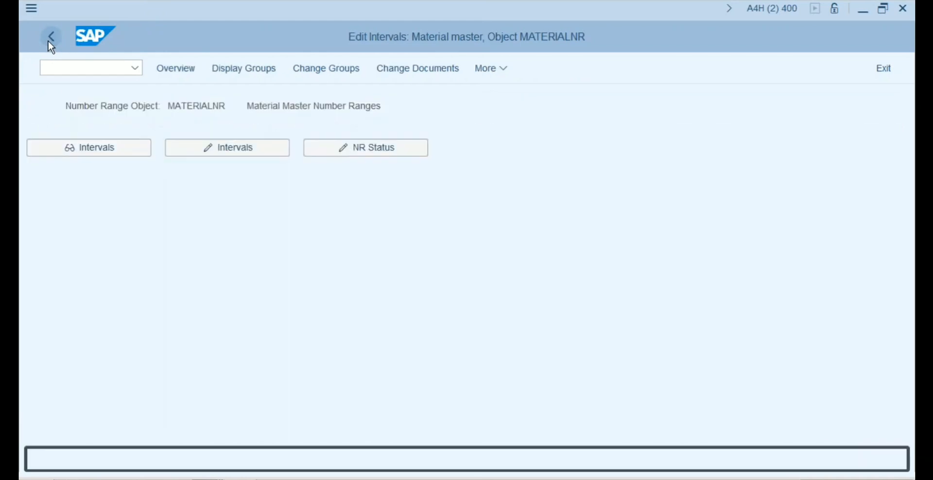
click(49, 41)
click(48, 40)
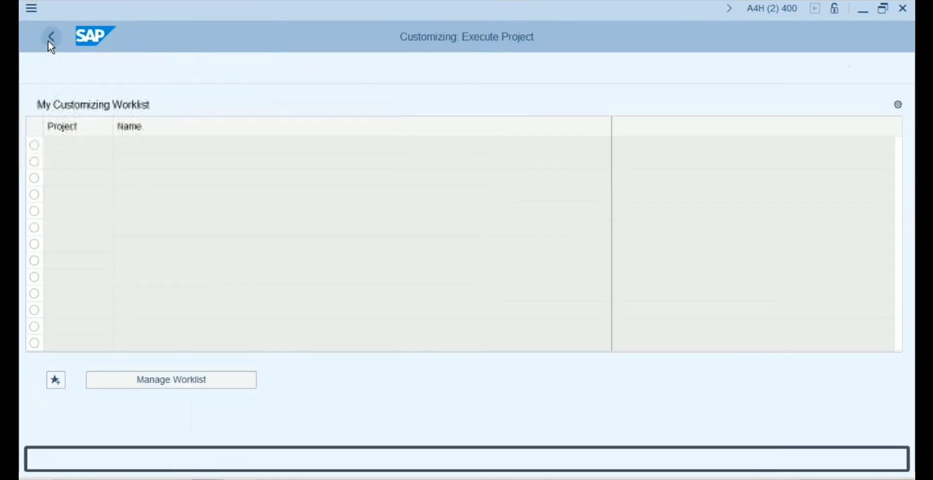
click(33, 11)
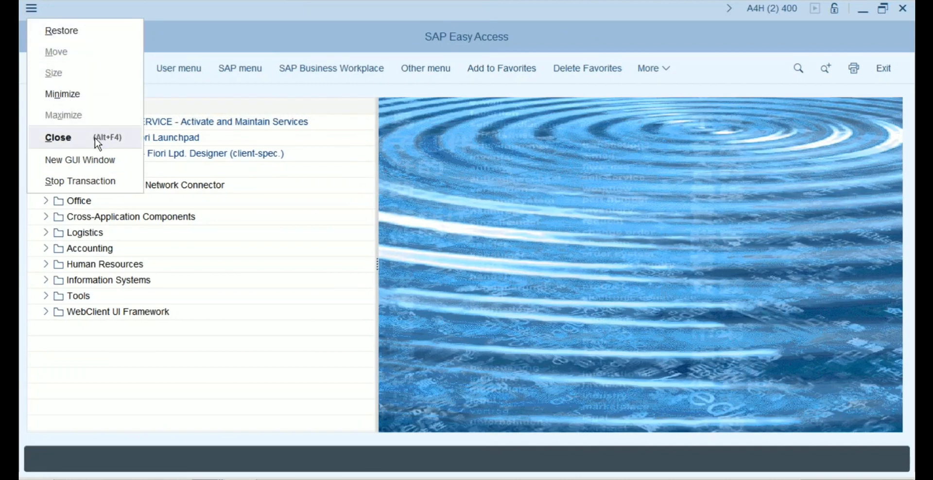
click(733, 11)
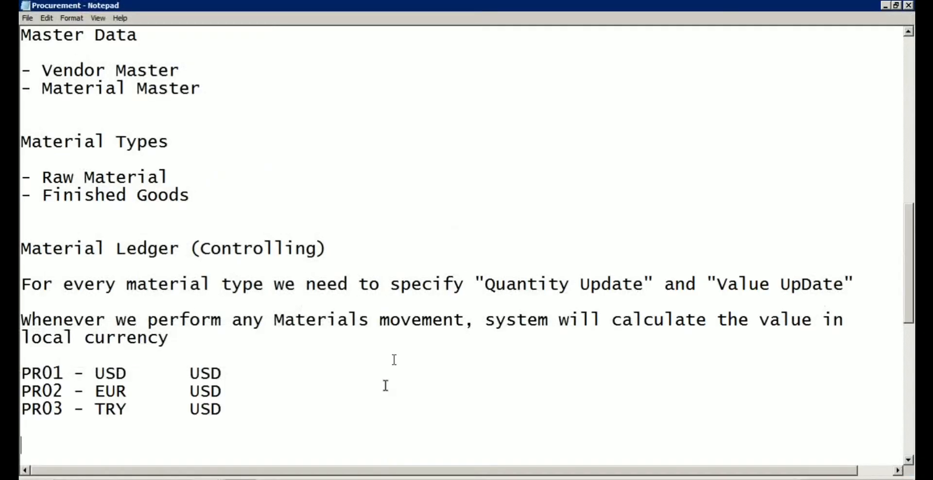
Switch to the Create Material session and dismiss its error message and the Organizational Levels dialog.
click(209, 479)
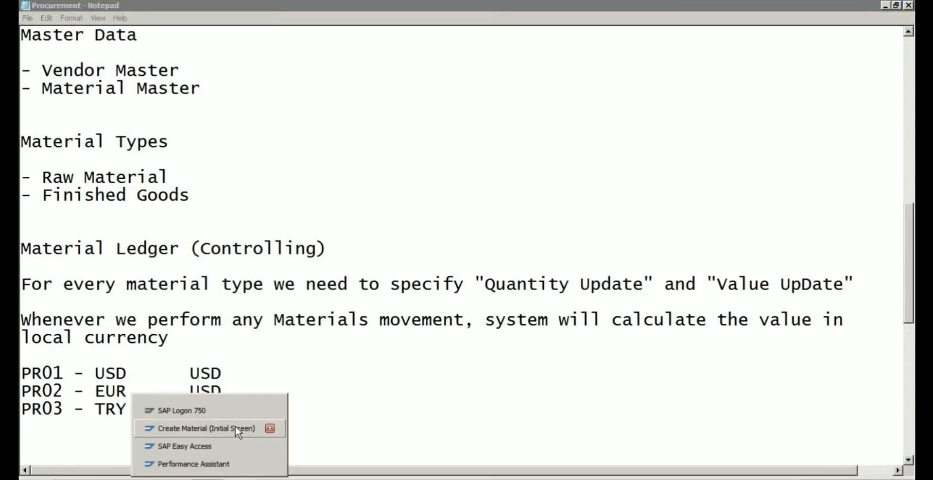
click(264, 430)
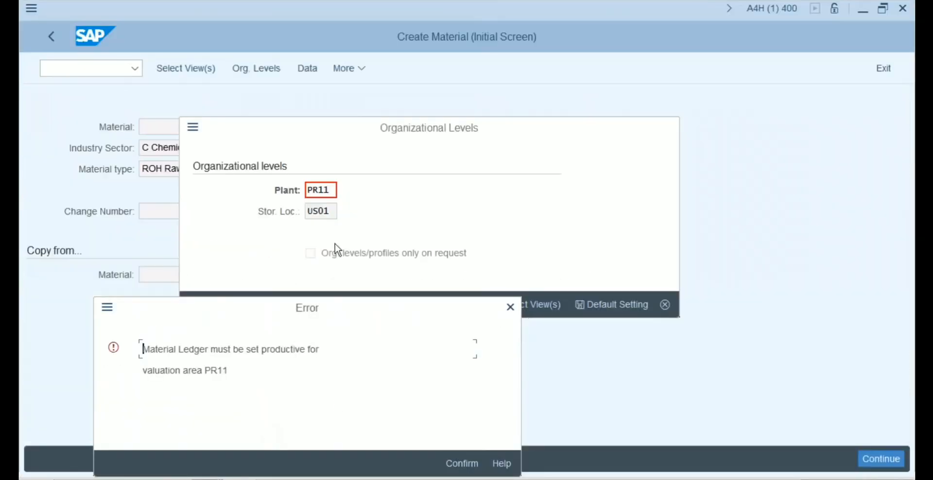
click(511, 307)
click(664, 304)
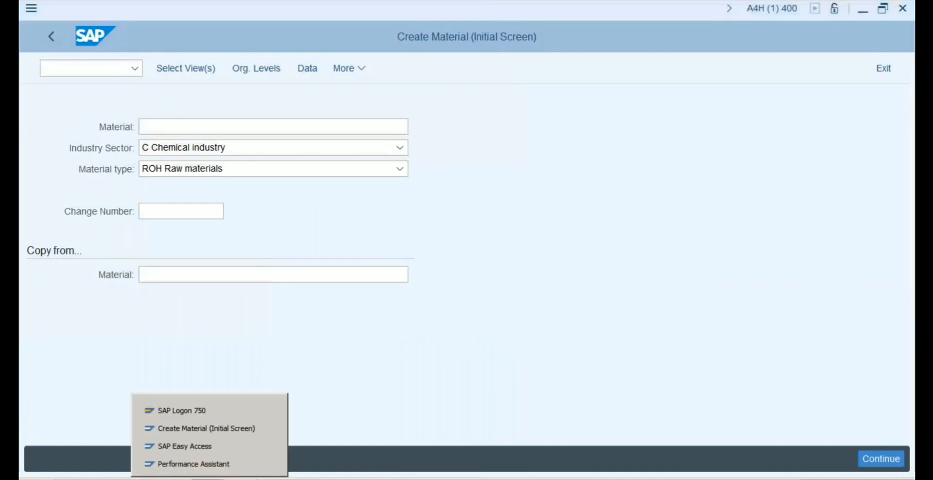
Close the Create Material session window.
click(211, 424)
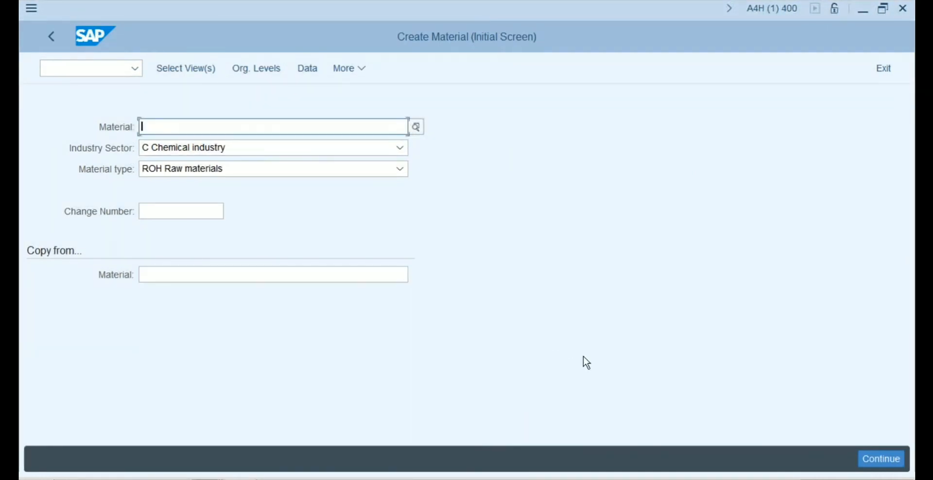
click(31, 8)
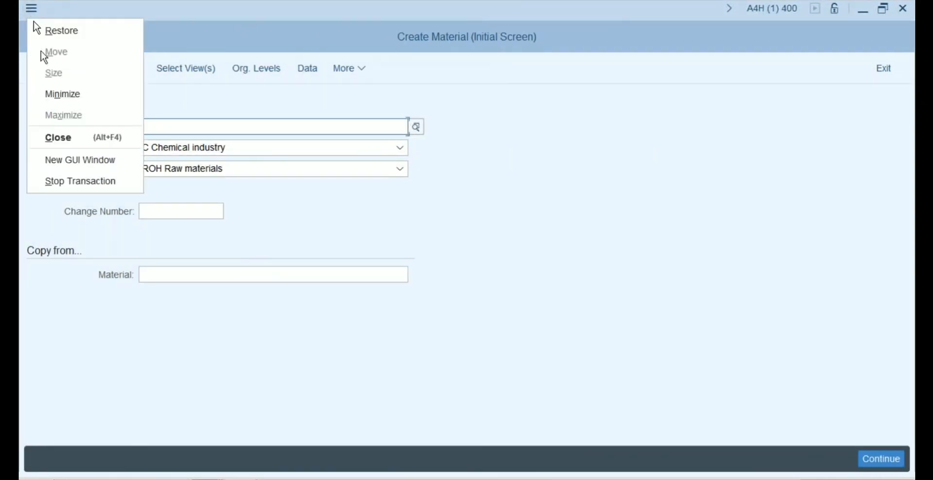
click(66, 178)
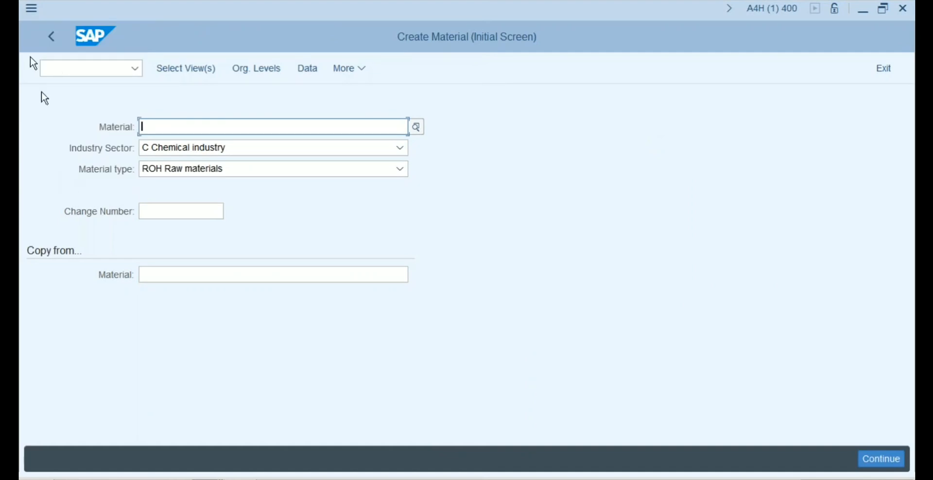
click(31, 7)
click(41, 139)
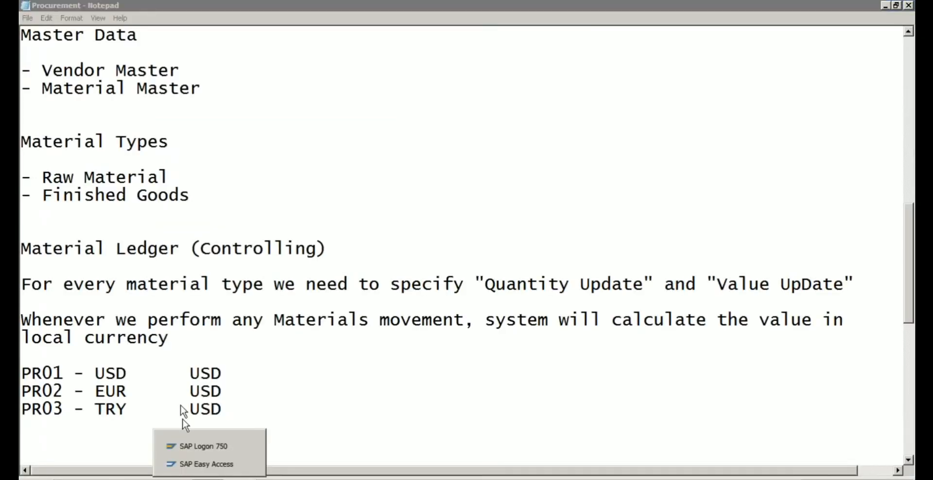
Switch to the remaining SAP Easy Access session and close its window.
click(184, 466)
click(31, 7)
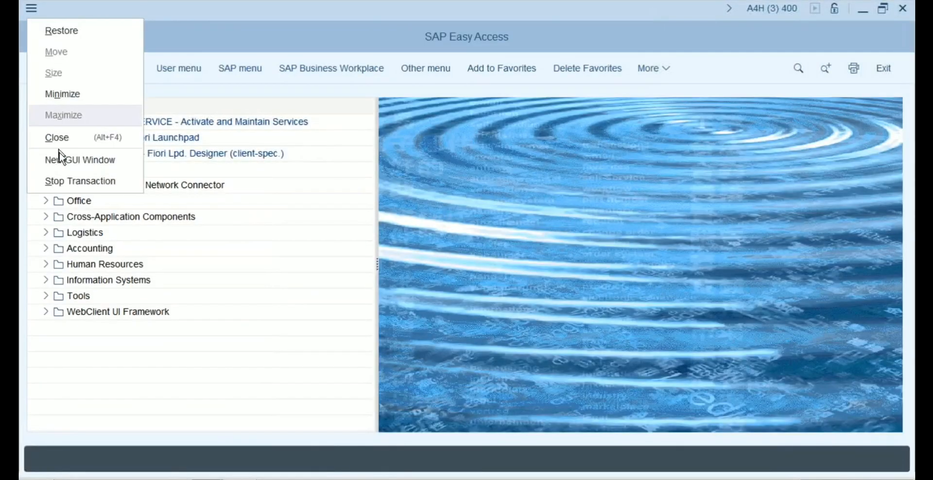
click(58, 177)
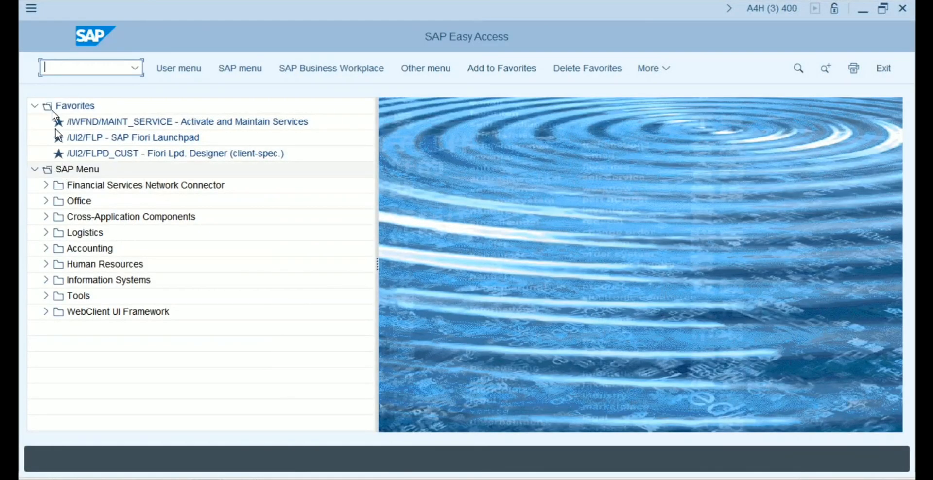
click(32, 8)
click(48, 135)
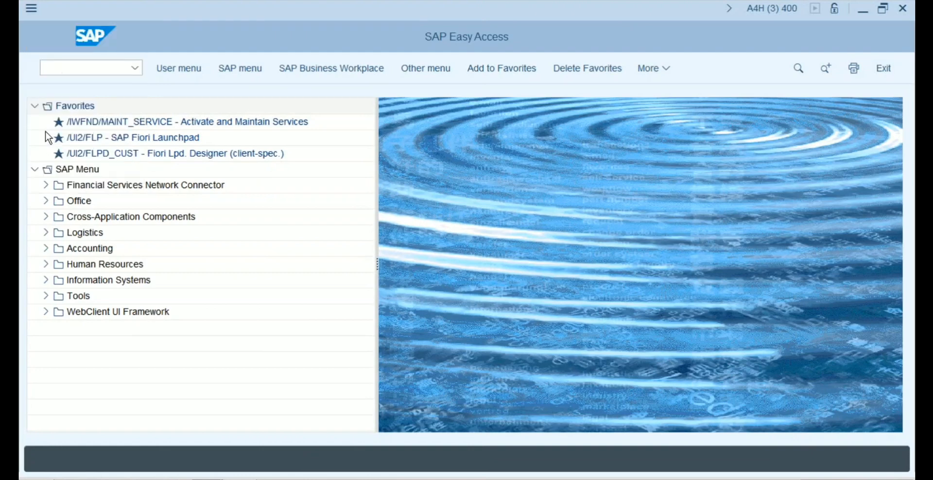
Switch to SAP Logon, open the S4 1809 connection and log on with the user name and account password.
click(213, 319)
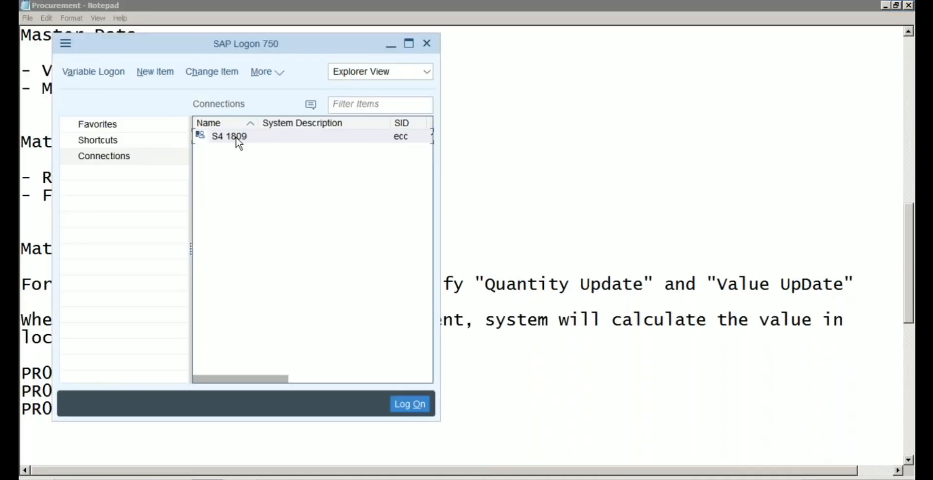
double_click(236, 138)
key(Down)
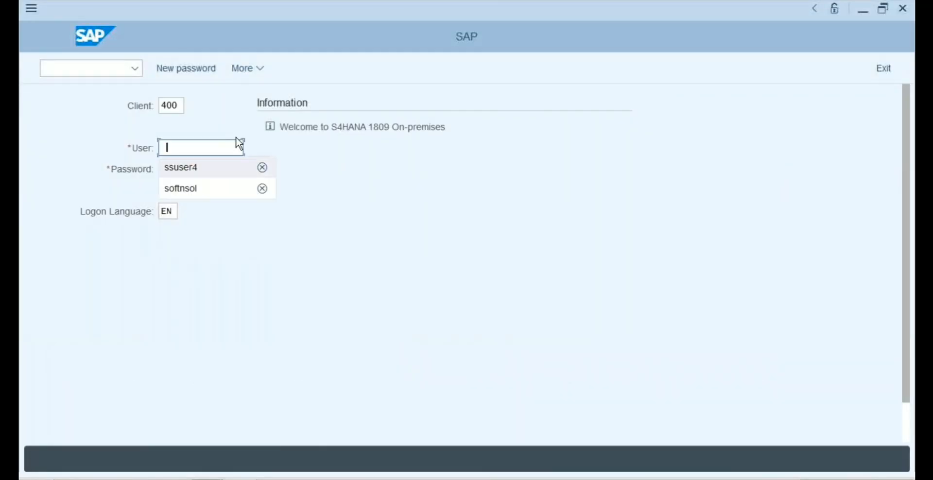
key(Tab)
text(*******)
key(Return)
Expand the SAP Menu through Accounting, Controlling, Product Cost Controlling, Actual Costing/Material Ledger and Environment to show the Production Startup transactions.
click(136, 69)
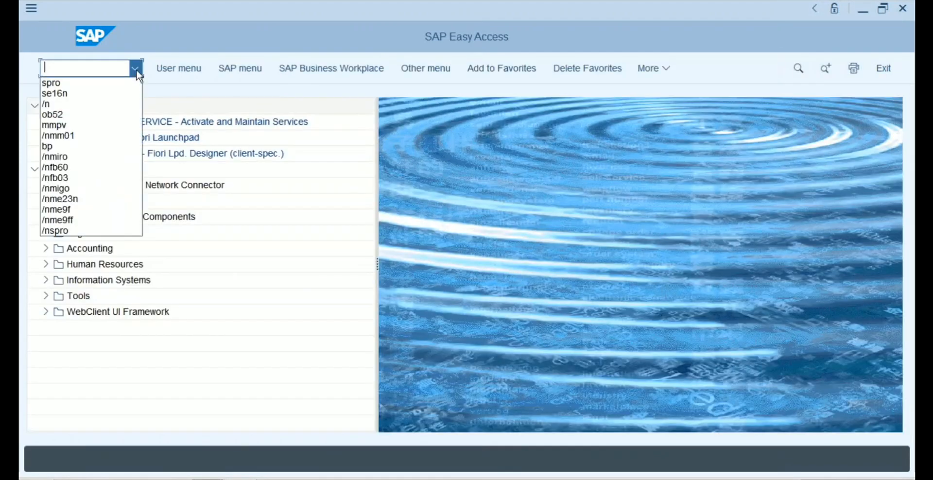
click(136, 69)
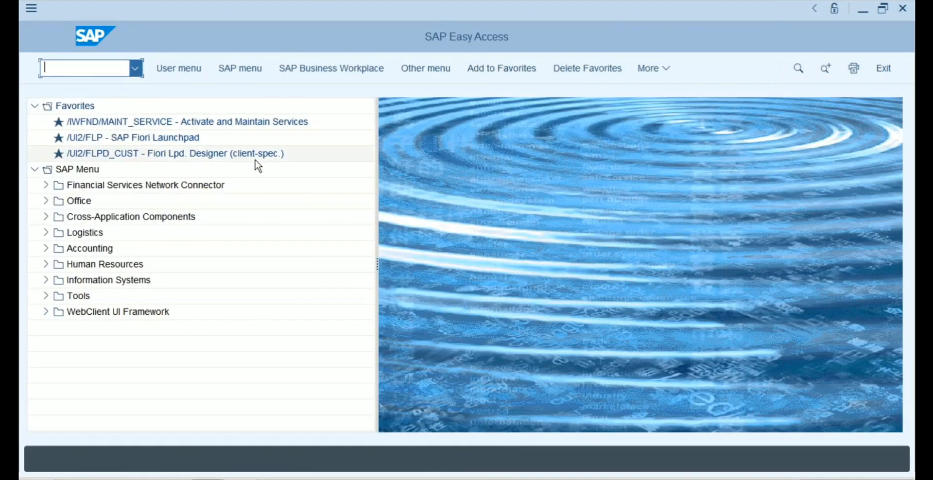
click(46, 248)
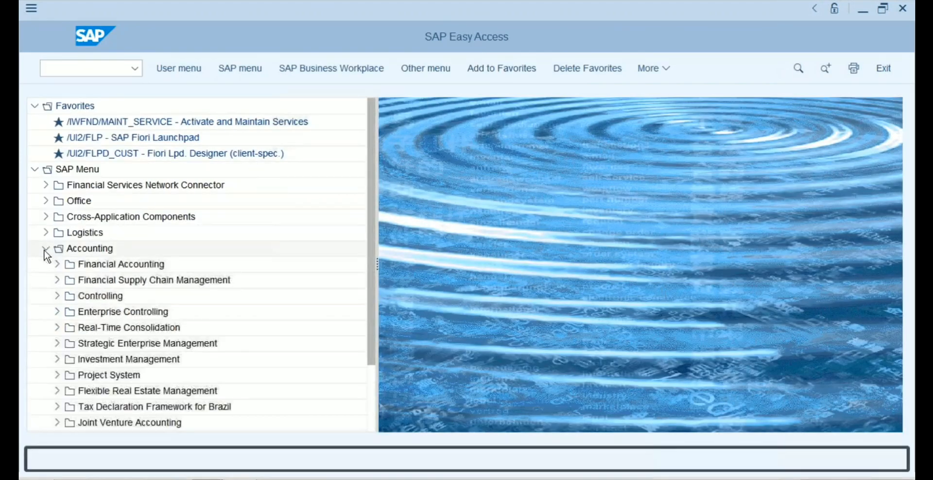
click(57, 296)
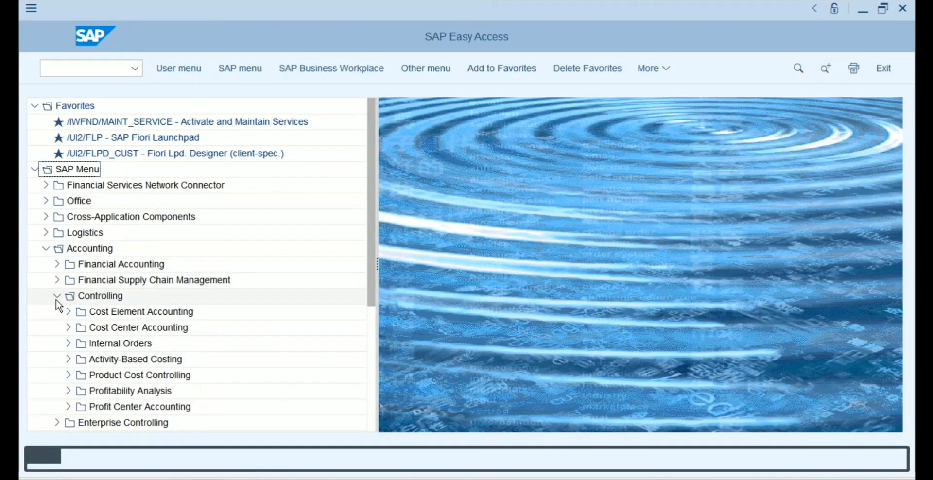
click(69, 373)
click(79, 422)
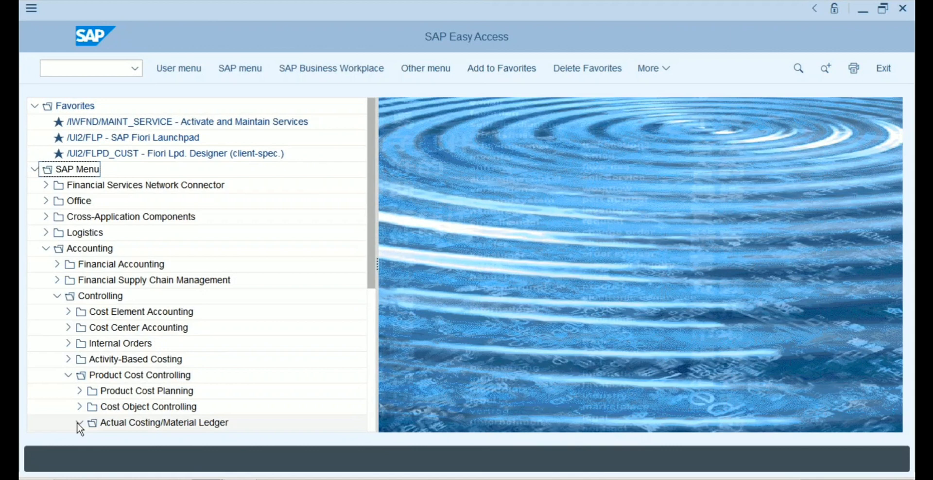
click(373, 313)
click(91, 218)
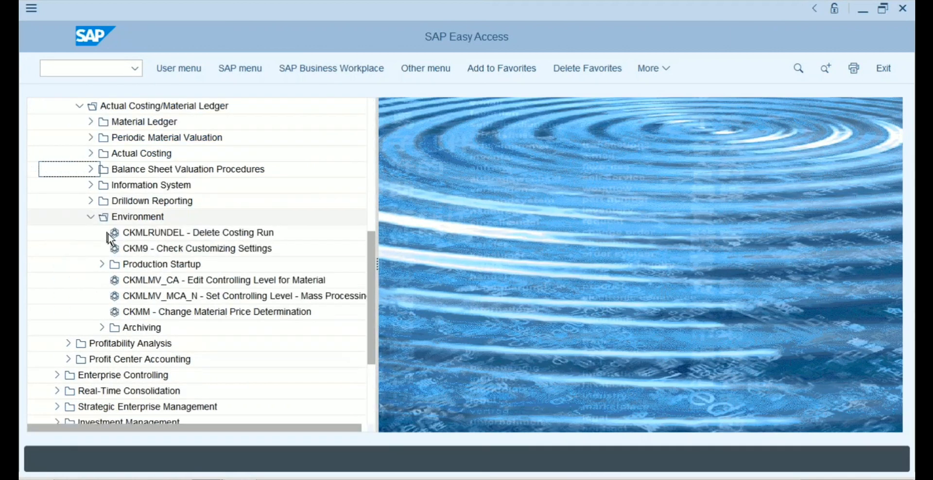
click(102, 264)
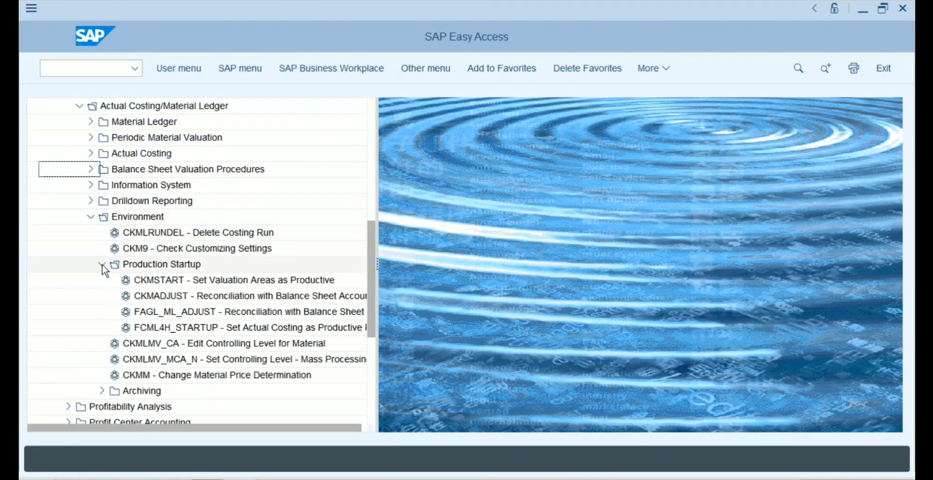
Try to execute CKMSTART, Set Valuation Areas as Productive, for plant PR11.
click(159, 284)
double_click(160, 289)
click(270, 148)
text(PR11)
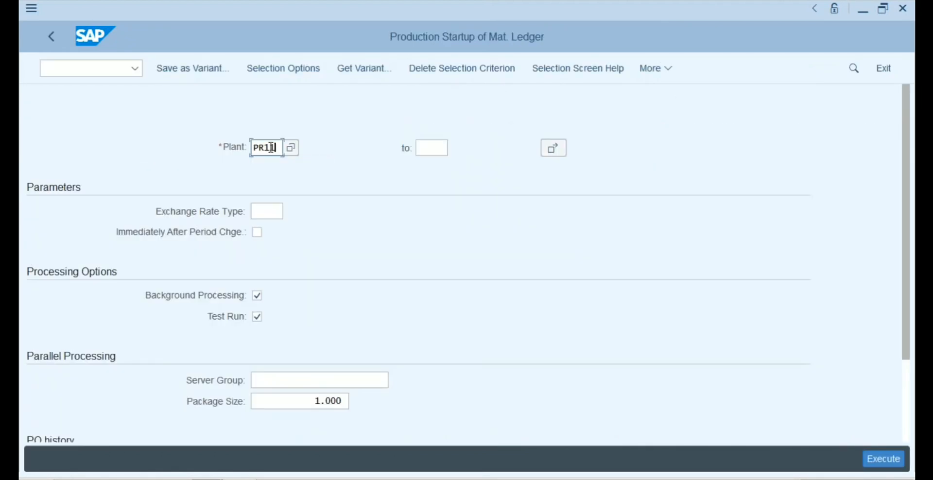
click(873, 455)
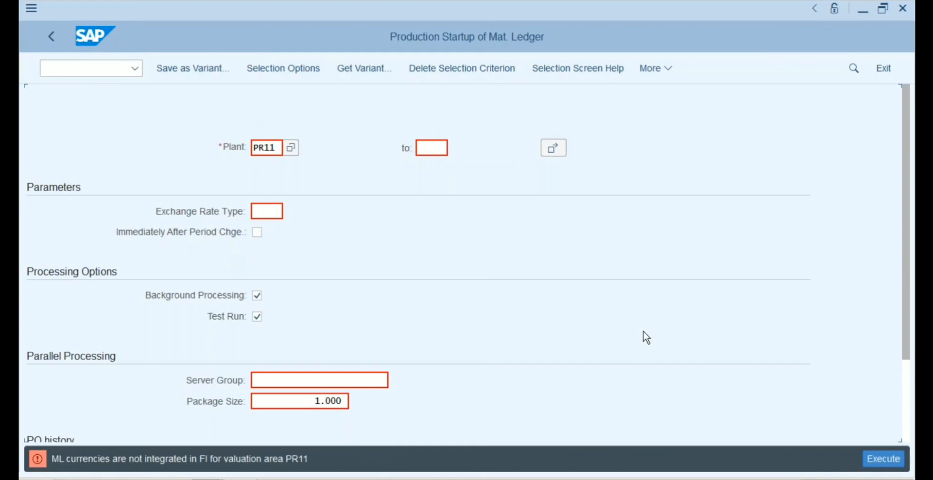
Leave the production startup transaction, start spro and display the SAP Reference IMG.
click(84, 72)
text(/n)
key(Return)
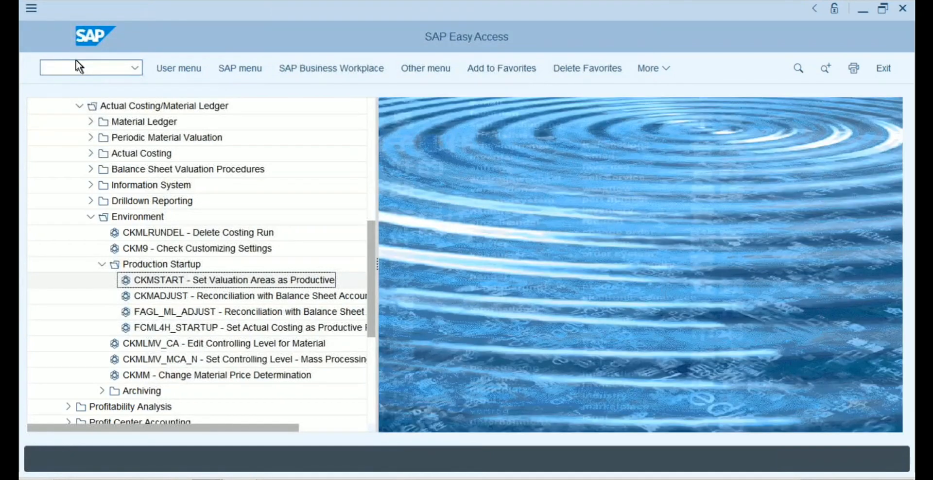
text(spro)
key(Return)
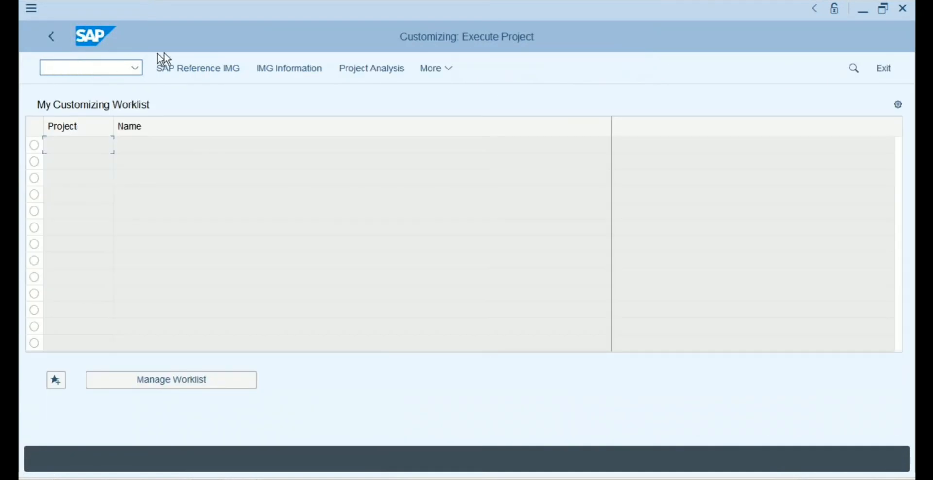
click(180, 70)
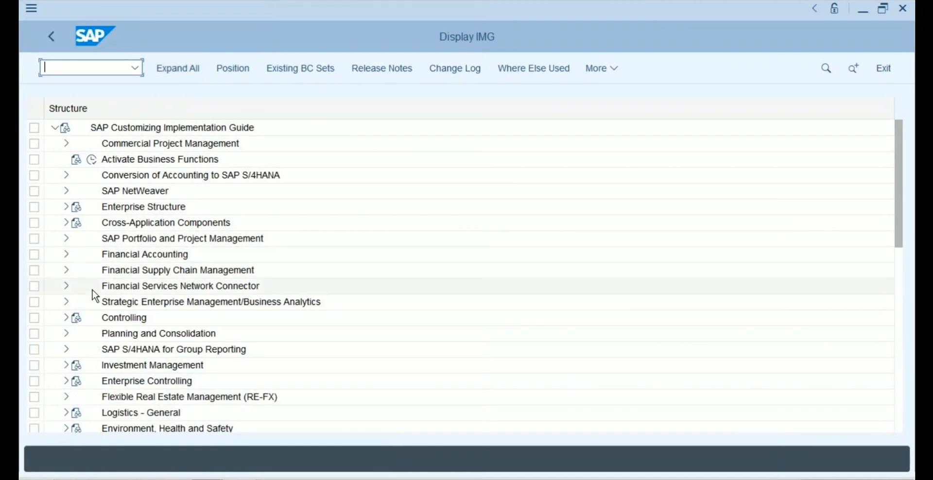
Expand Controlling, Product Cost Controlling and Actual Costing/Material Ledger in the IMG, and open the Activate Material Ledger activity for valuation areas.
click(66, 319)
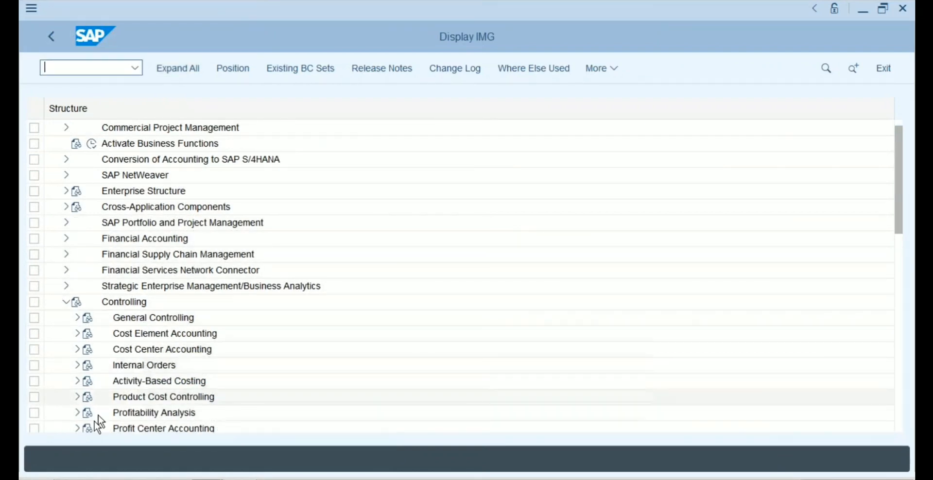
click(78, 398)
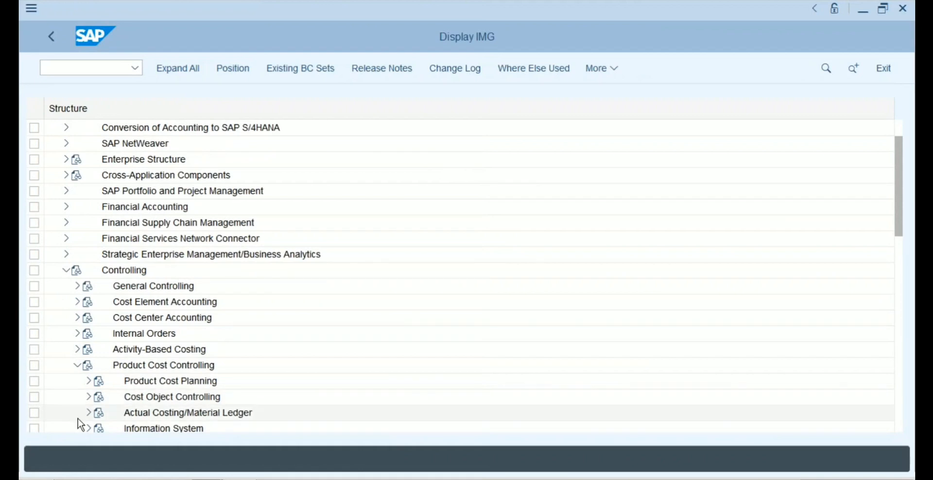
click(89, 413)
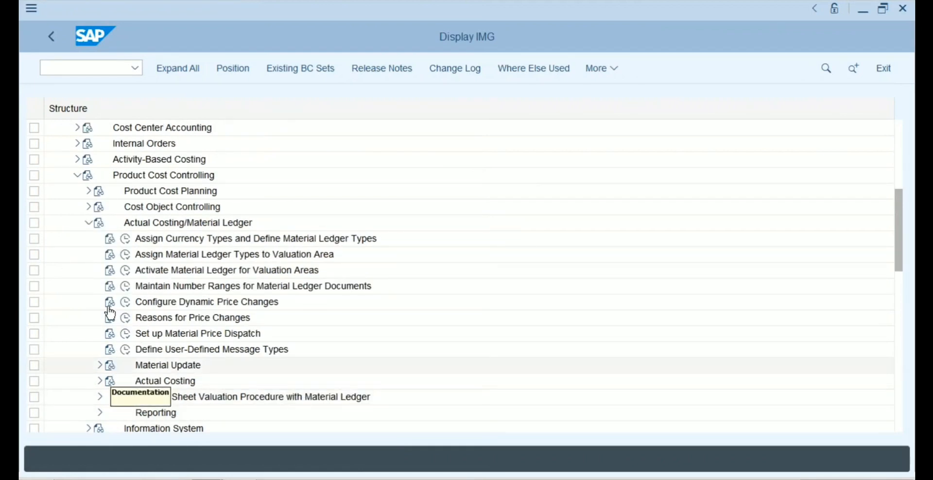
click(124, 270)
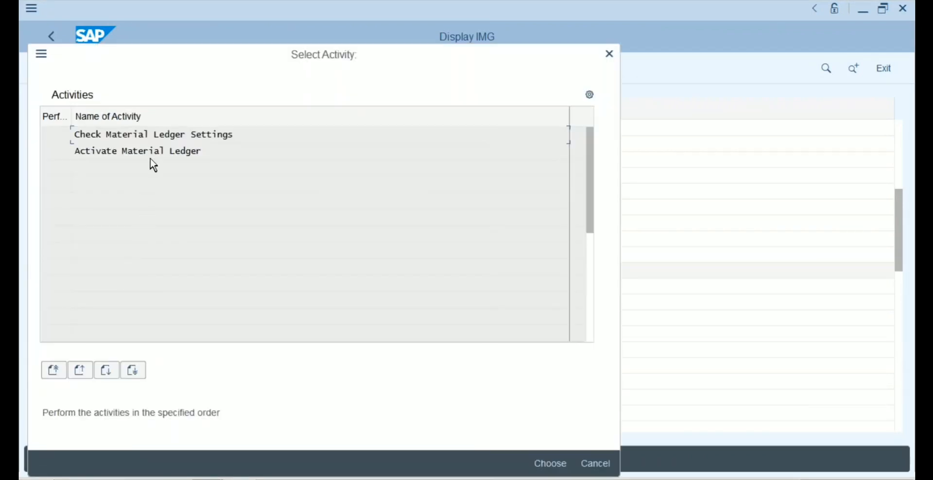
double_click(153, 152)
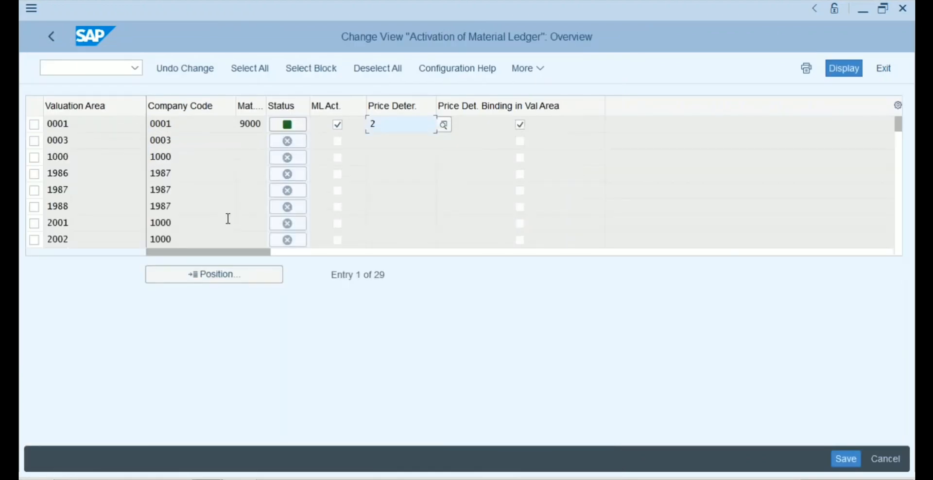
Locate valuation area PR11, examine its status and currency overview, and return to the IMG structure.
click(203, 275)
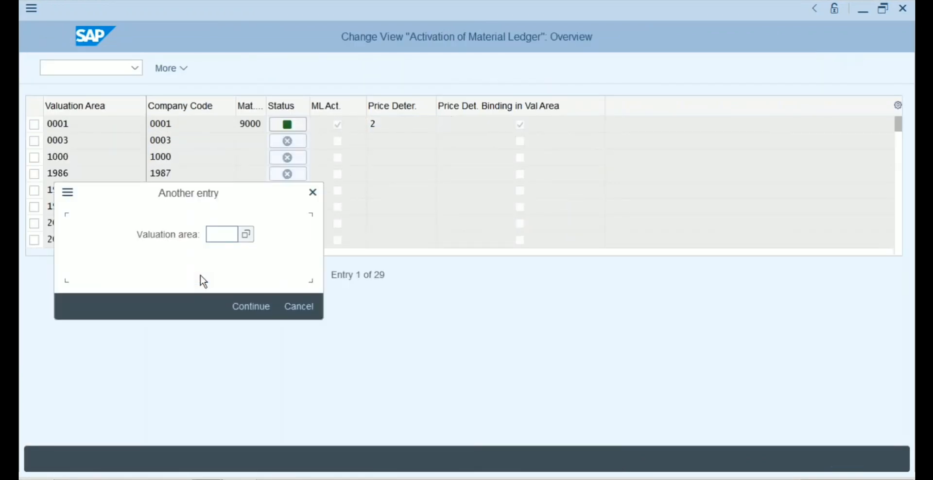
text(pr11)
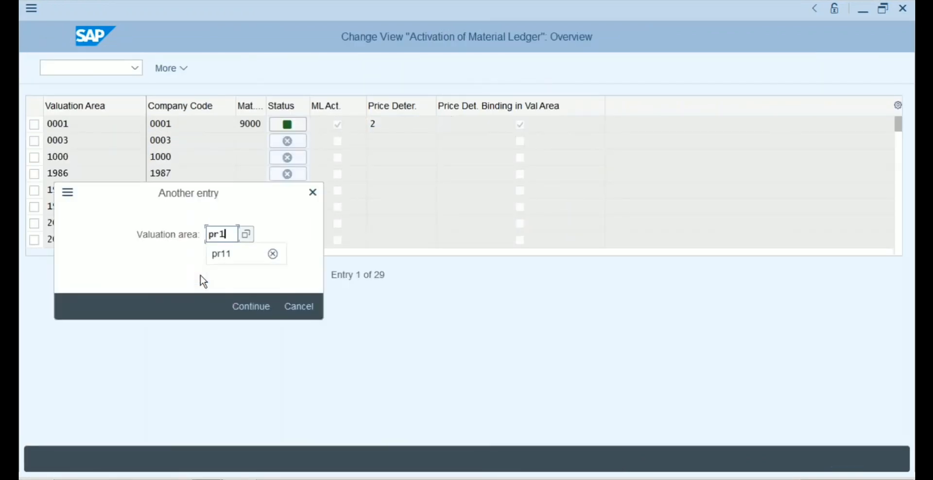
key(Return)
mouse_move(289, 126)
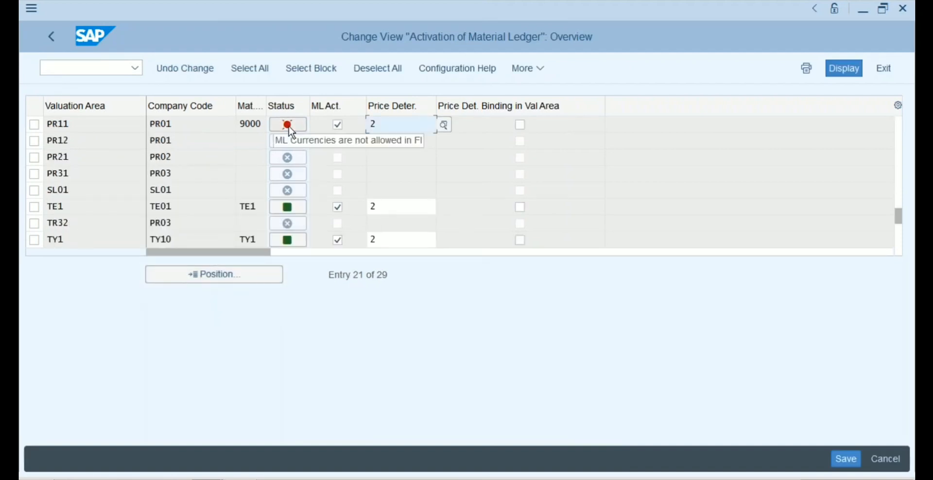
click(289, 126)
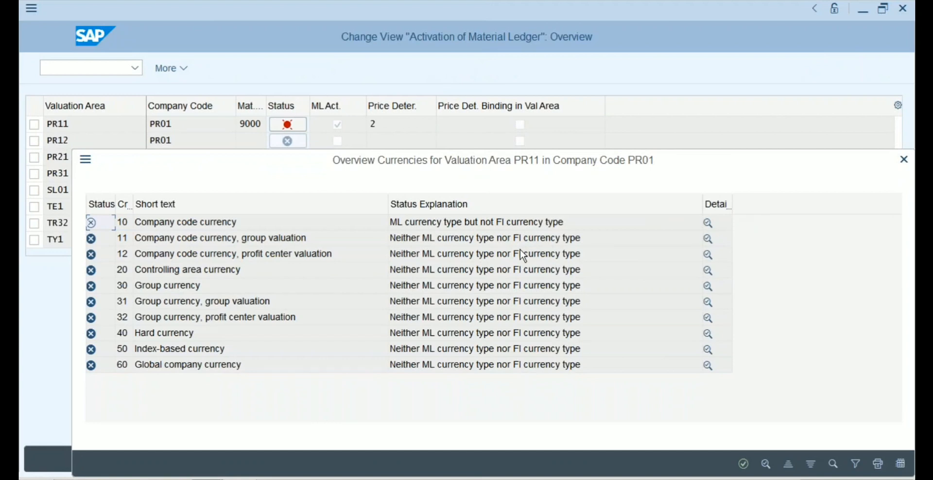
click(905, 160)
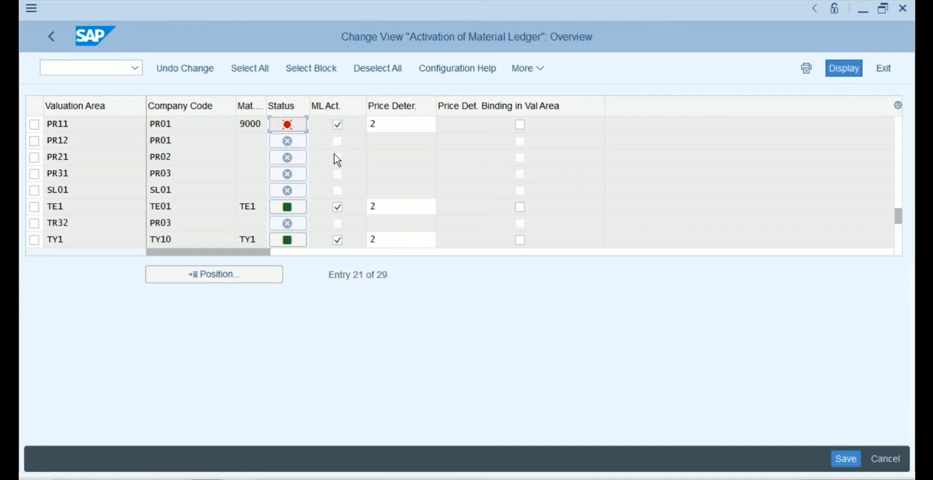
click(51, 37)
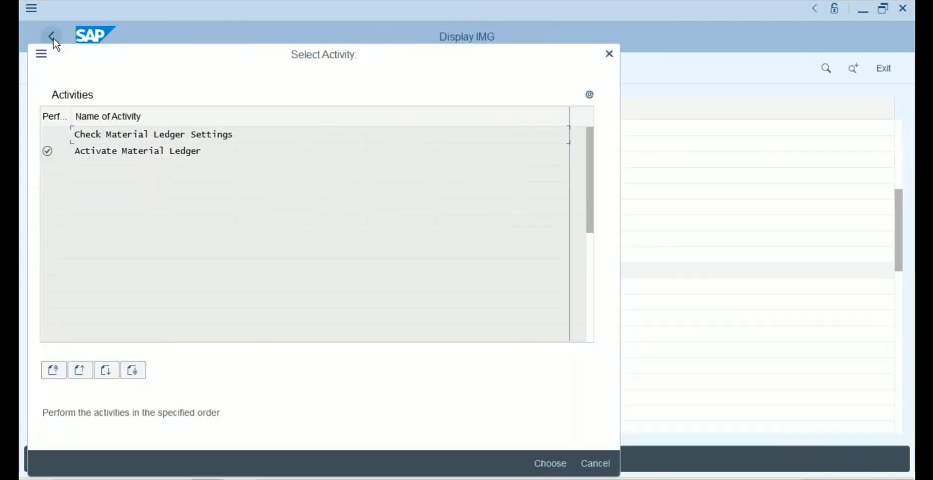
click(608, 54)
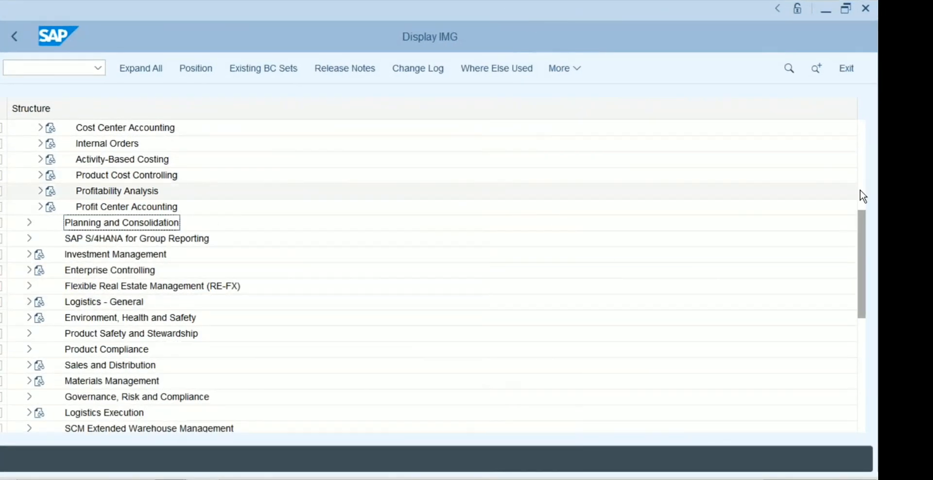
Open the ledger settings under Financial Accounting Global Settings, Ledgers, Ledger in the IMG, and dismiss the consistency check messages.
click(861, 193)
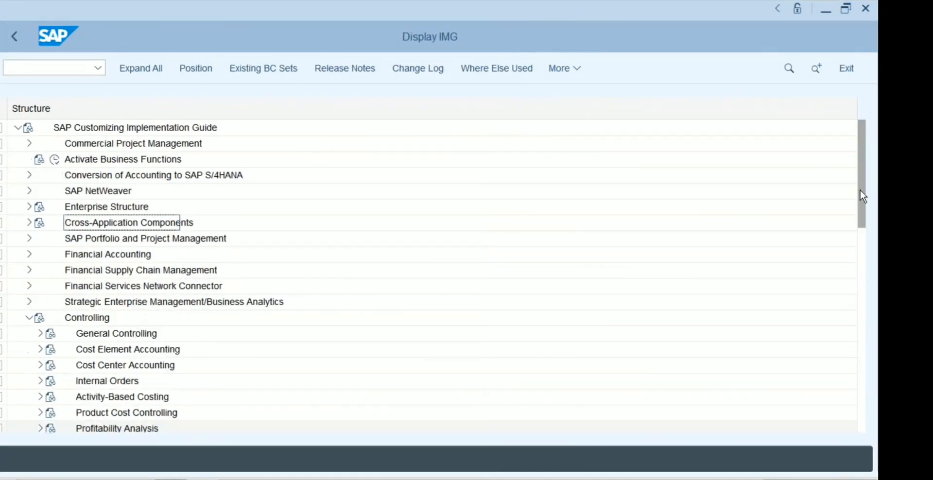
click(28, 254)
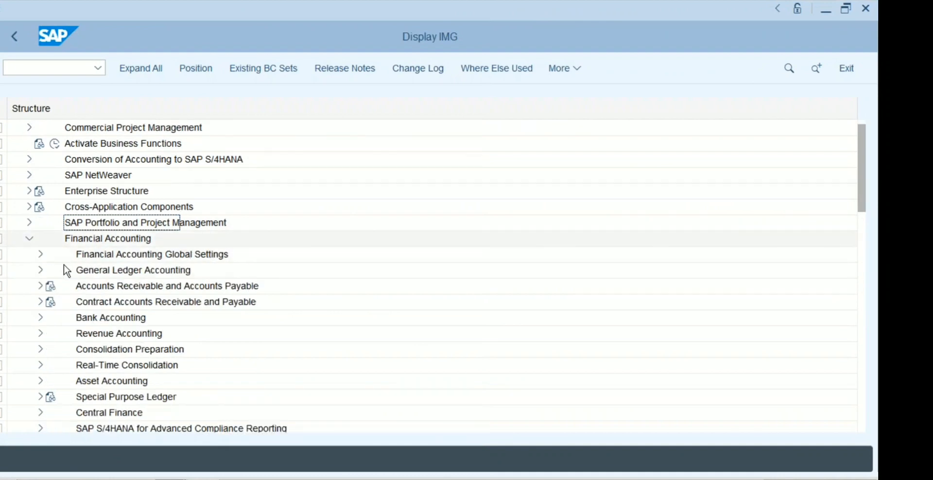
click(40, 255)
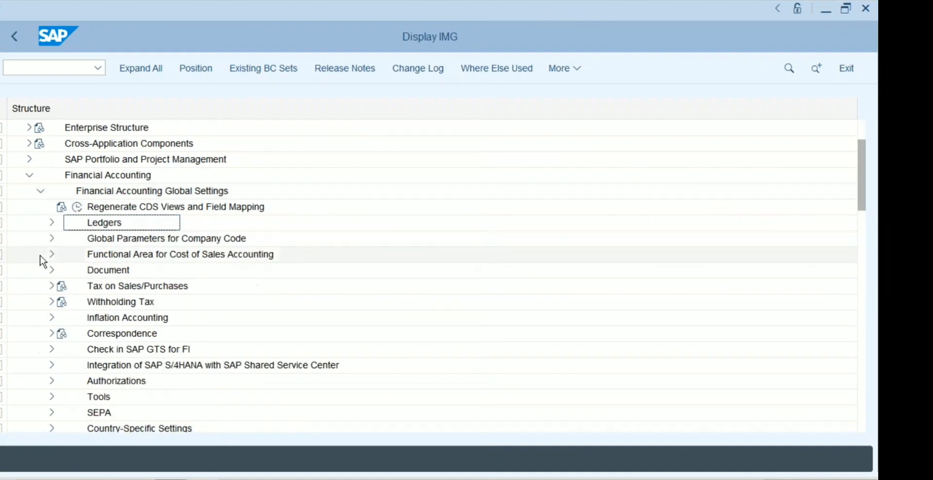
click(51, 222)
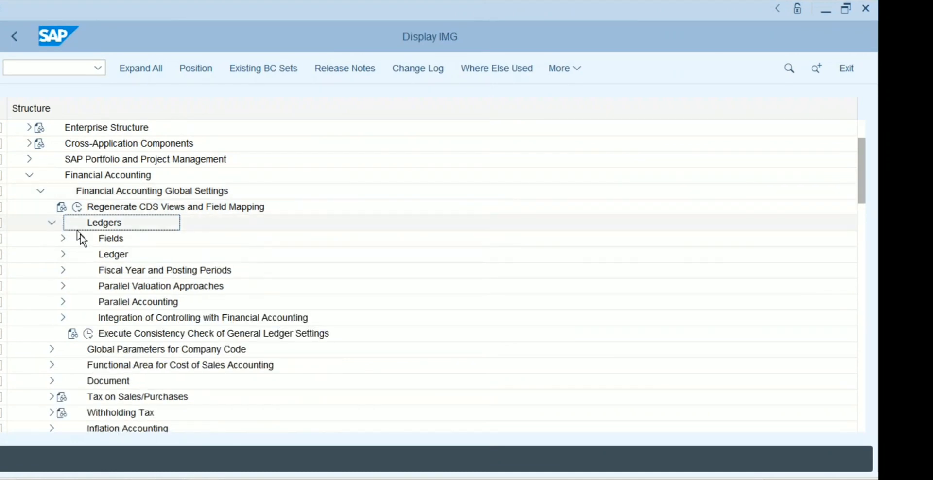
click(63, 255)
click(100, 273)
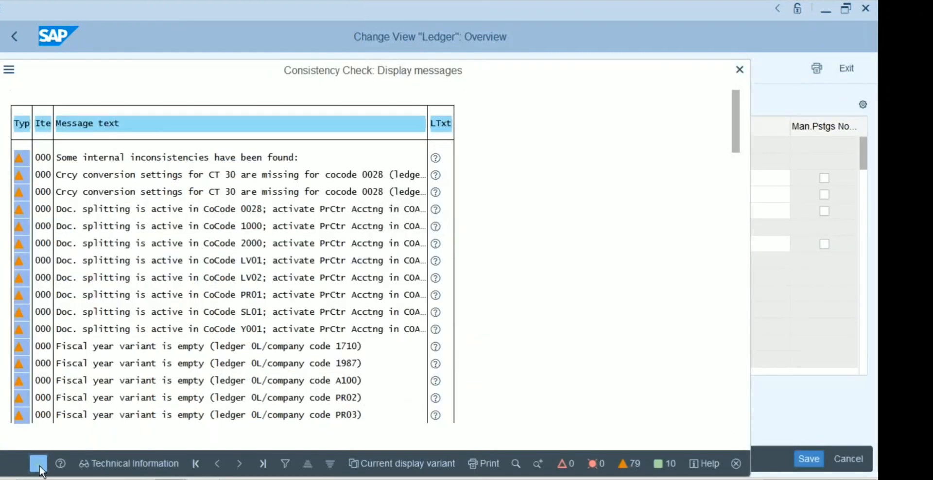
click(38, 462)
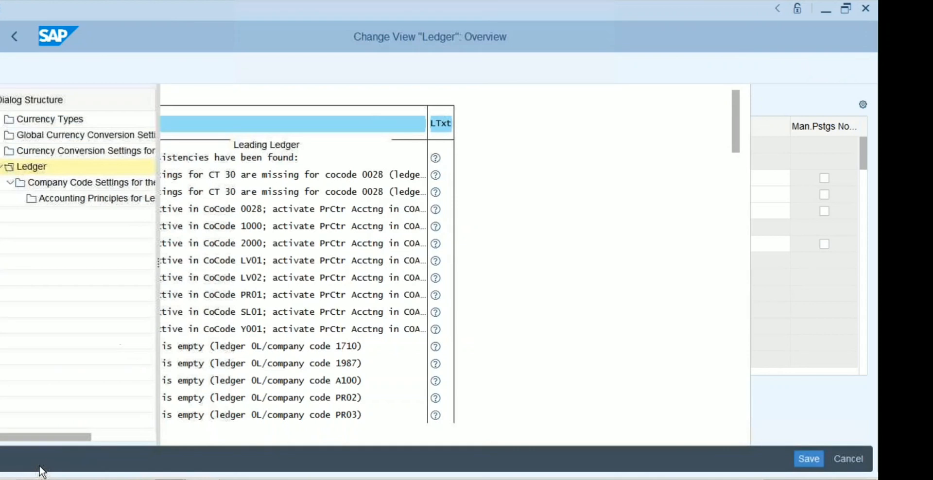
Select the leading ledger 0L, open its company code settings and dismiss the consistency check messages.
click(169, 146)
double_click(105, 182)
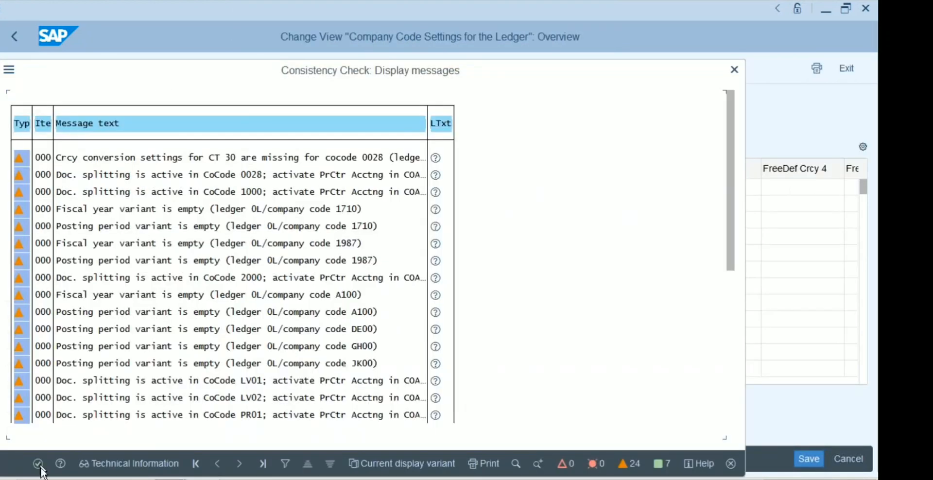
click(38, 464)
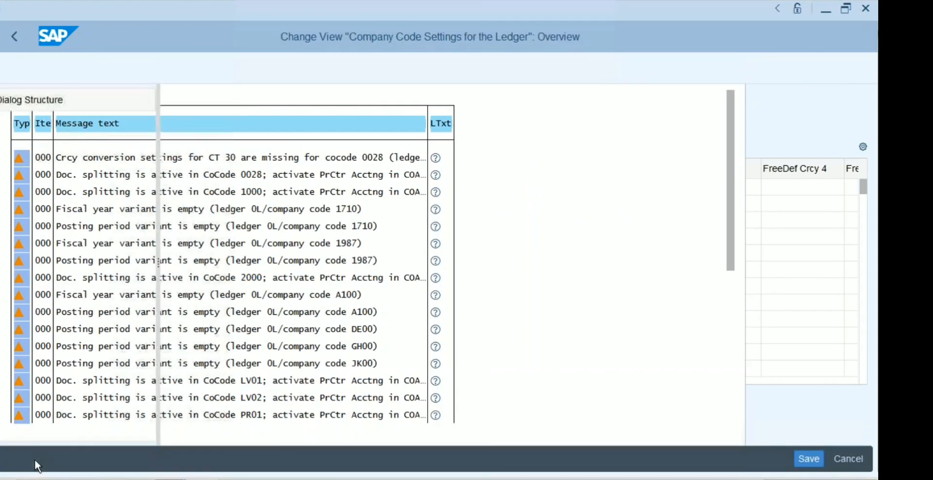
Position the ledger's company code settings list at PR11.
click(341, 421)
text(pr11)
key(Return)
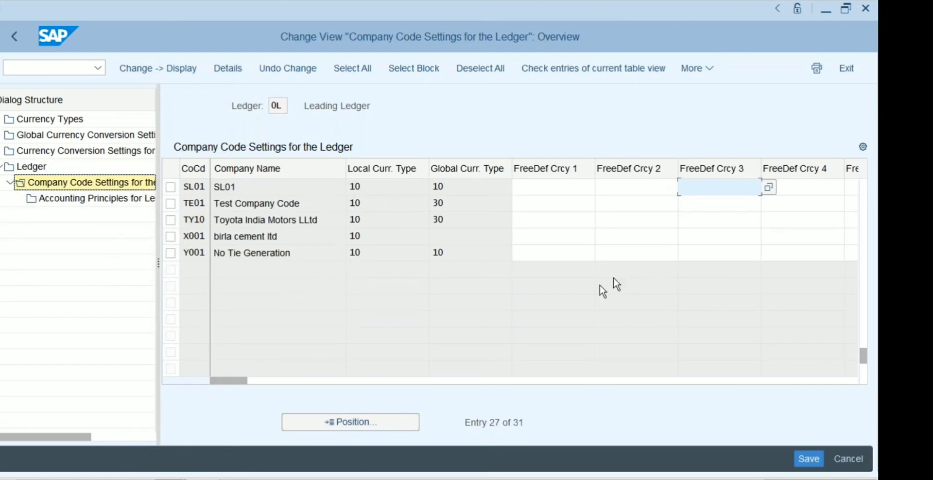
Open the details of company code PR01 for ledger 0L and save its settings, dismissing the consistency check messages.
click(863, 267)
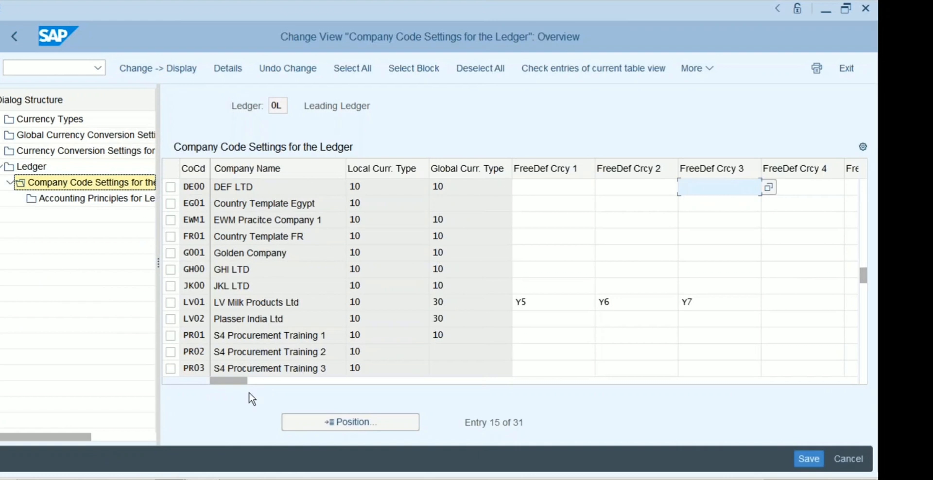
double_click(190, 336)
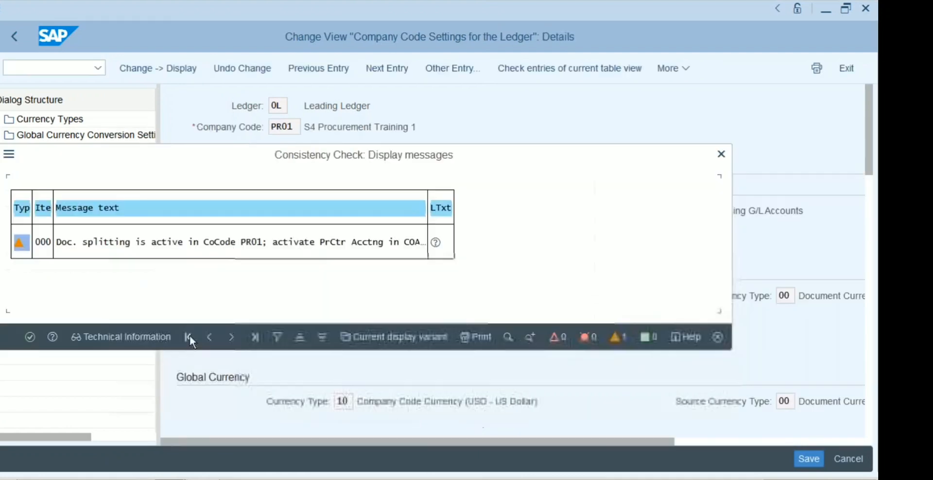
click(29, 337)
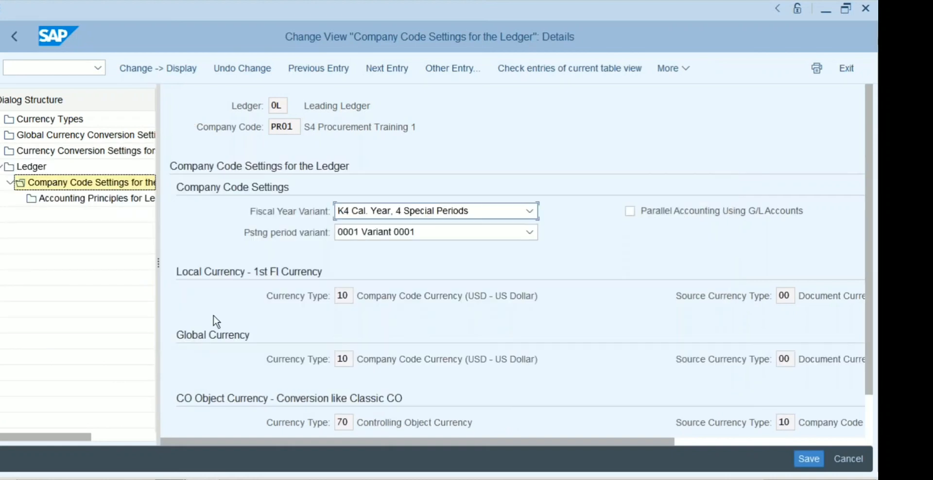
click(797, 454)
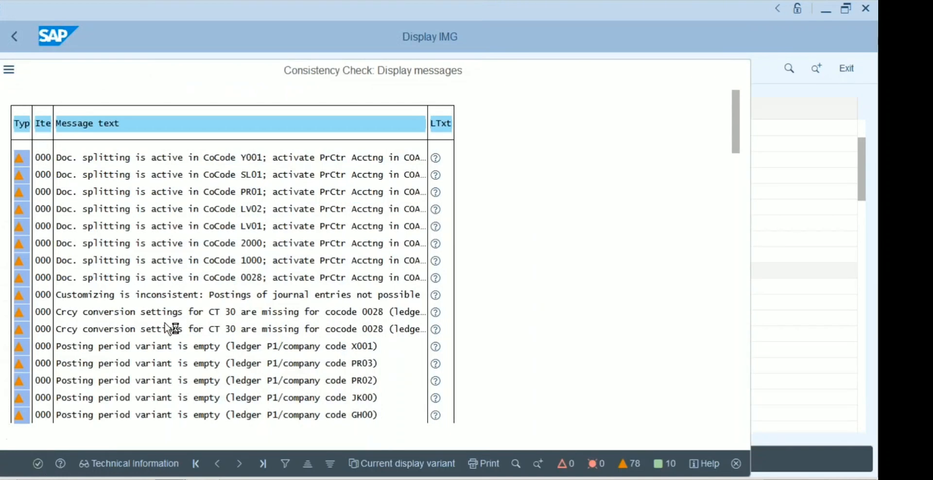
key(Return)
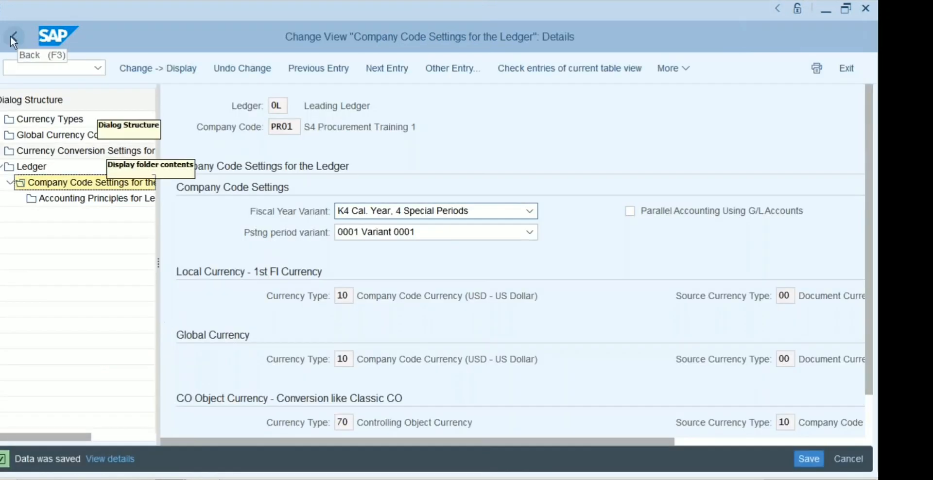
Leave the ledger settings, dismiss the consistency check messages, and collapse the Financial Accounting node in the IMG.
click(11, 37)
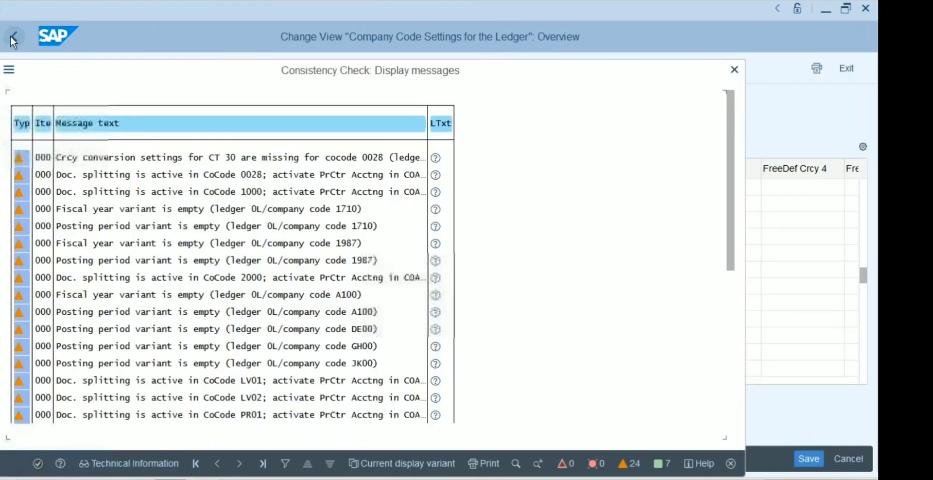
click(733, 71)
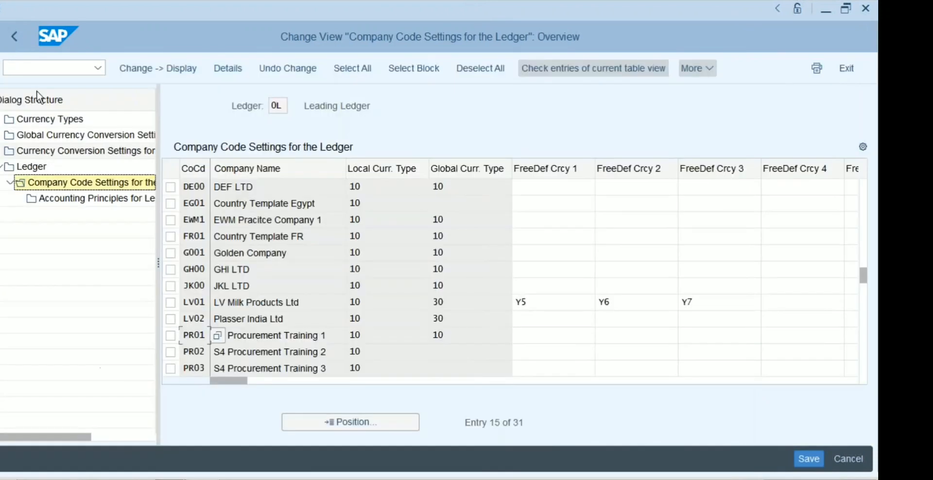
click(17, 40)
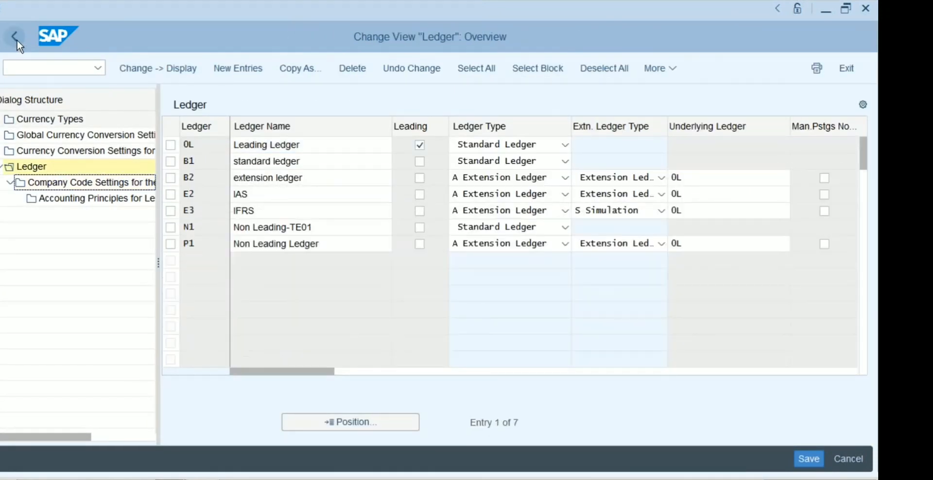
click(17, 40)
click(28, 175)
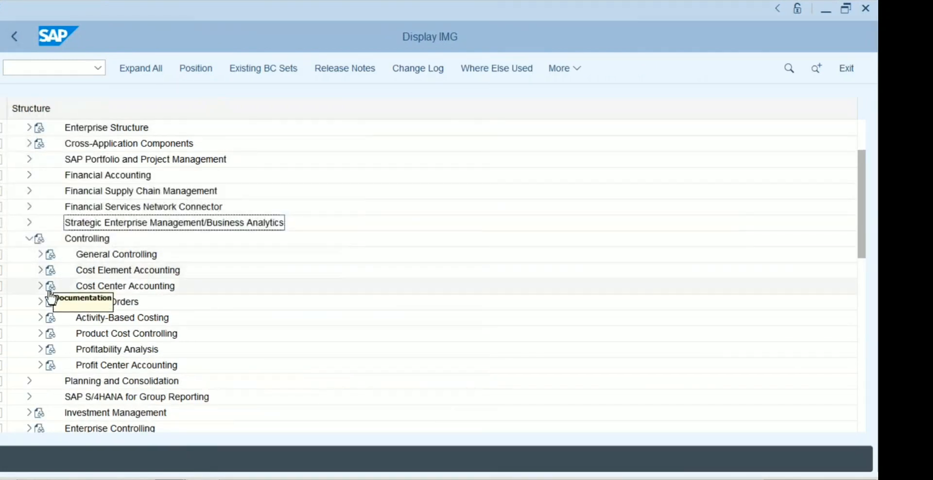
Open Activate Material Ledger under Product Cost Controlling, Actual Costing/Material Ledger, and position the list at valuation area PR11.
click(40, 333)
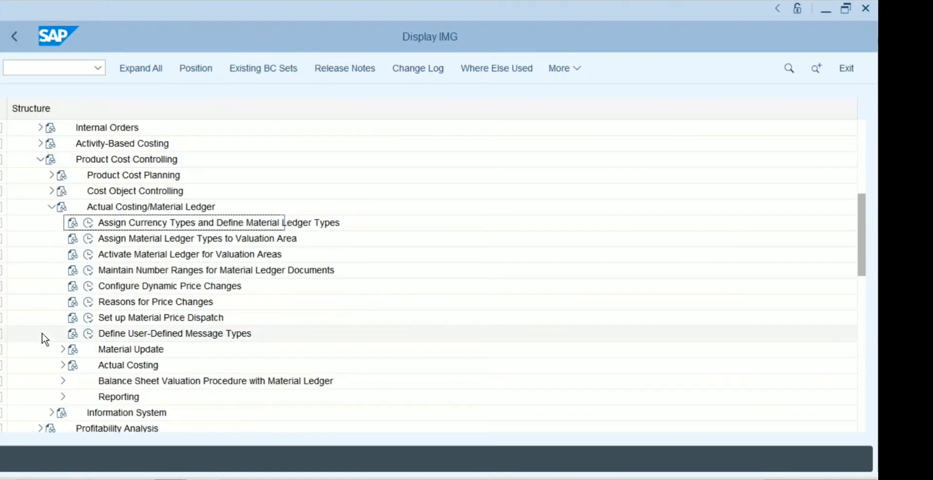
click(88, 254)
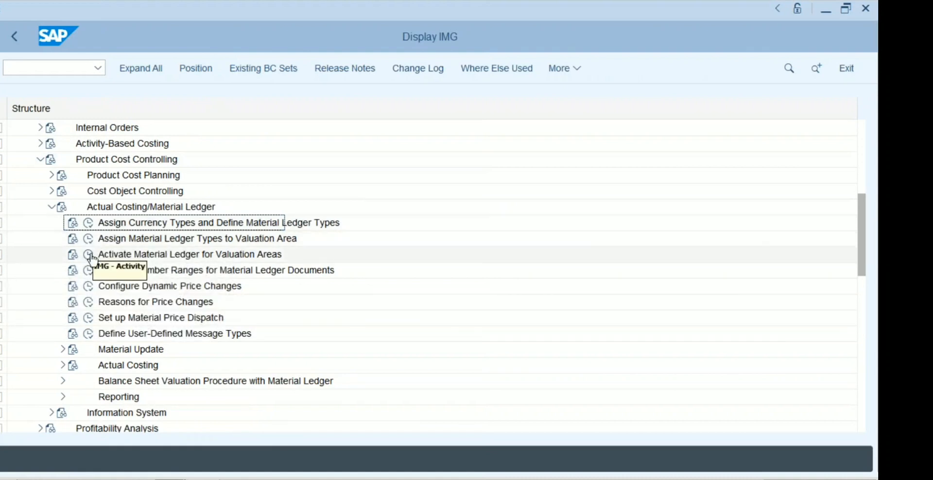
double_click(128, 154)
click(166, 276)
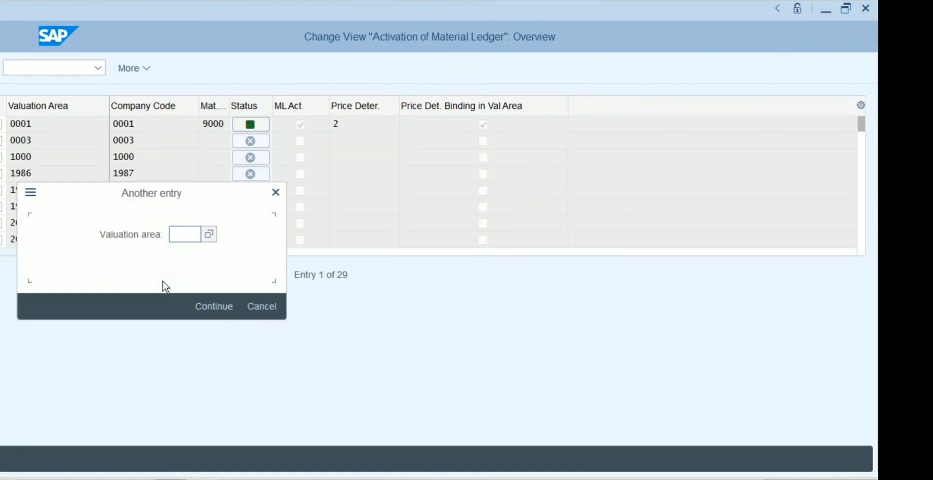
text(pr11)
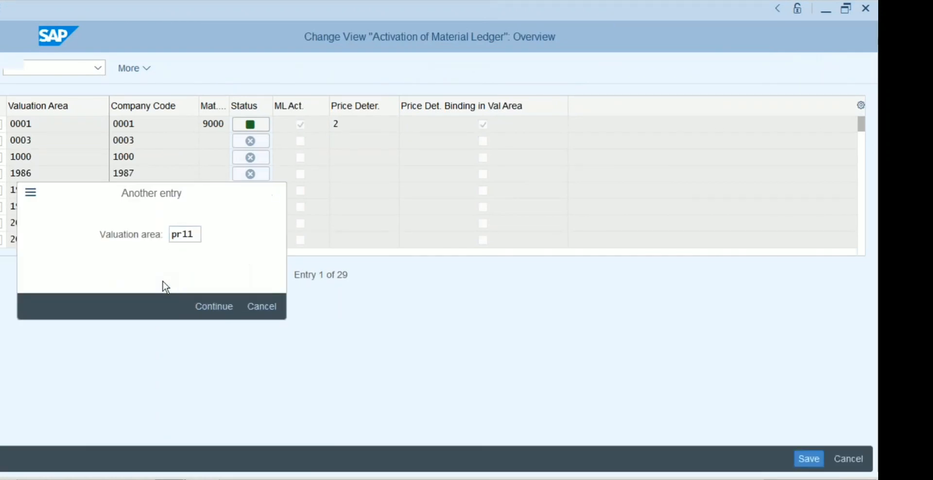
key(Return)
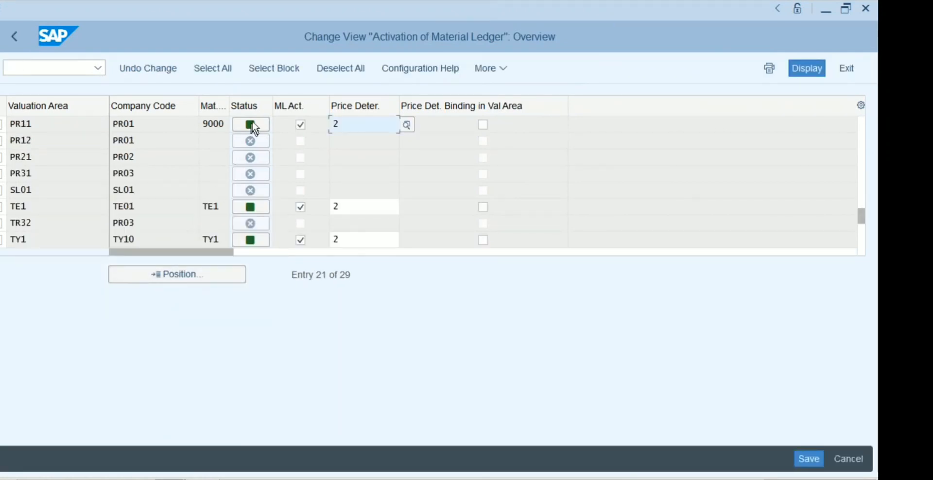
Check the currency status and company code of valuation area PR11, and return to the IMG structure.
mouse_move(250, 130)
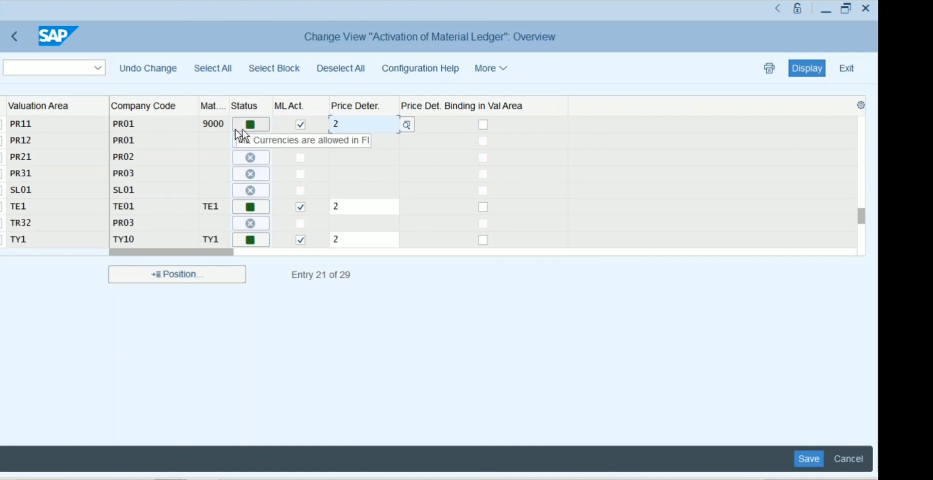
click(172, 127)
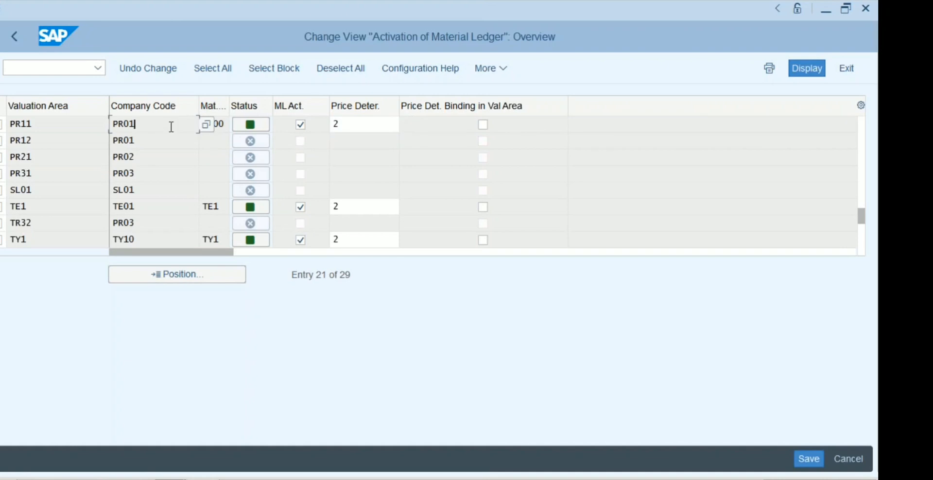
click(19, 41)
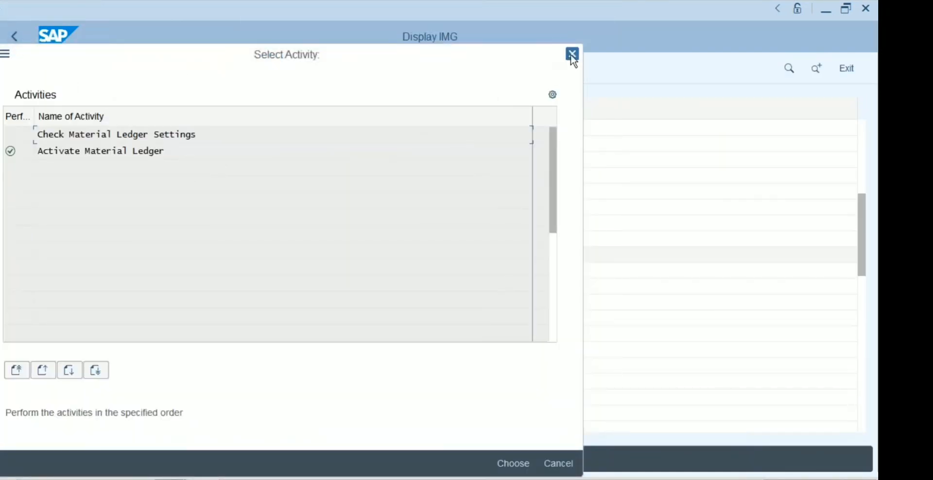
click(570, 55)
Open Assign Material Ledger Types to Valuation Area, check the ledger type assigned to PR11, and return to the IMG.
click(141, 225)
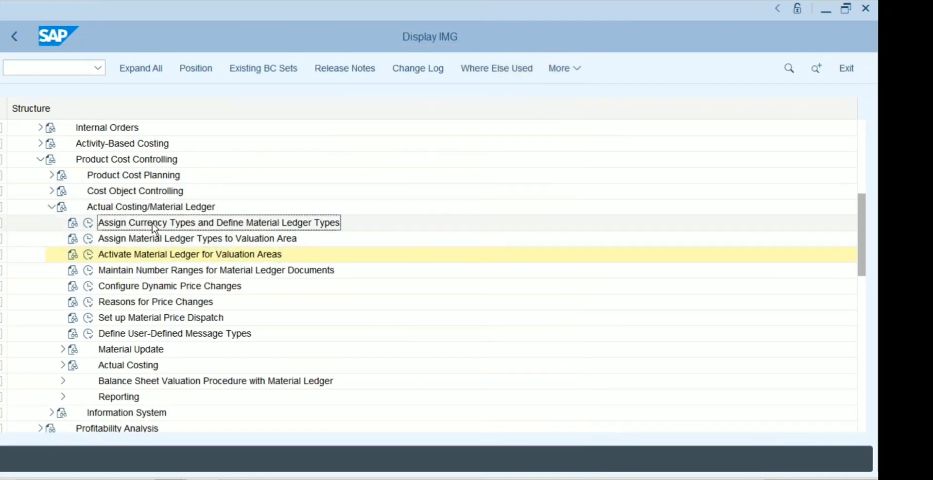
click(148, 237)
click(88, 238)
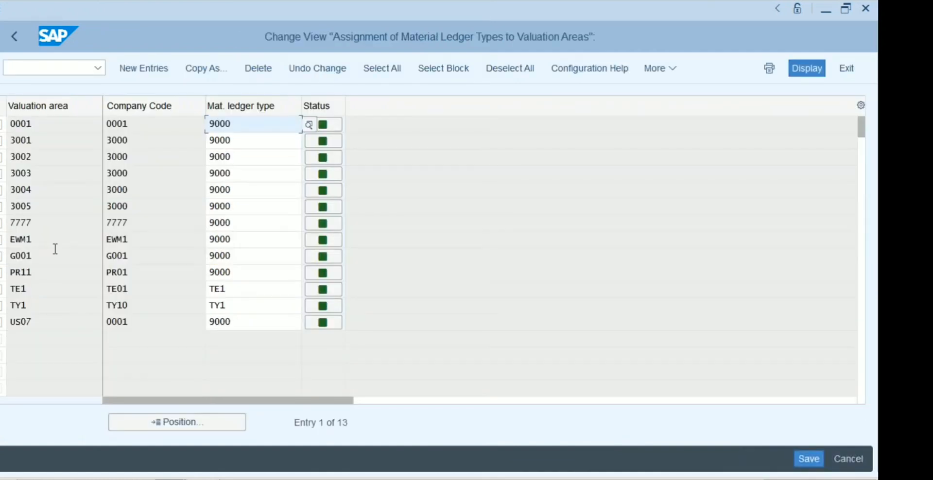
click(41, 274)
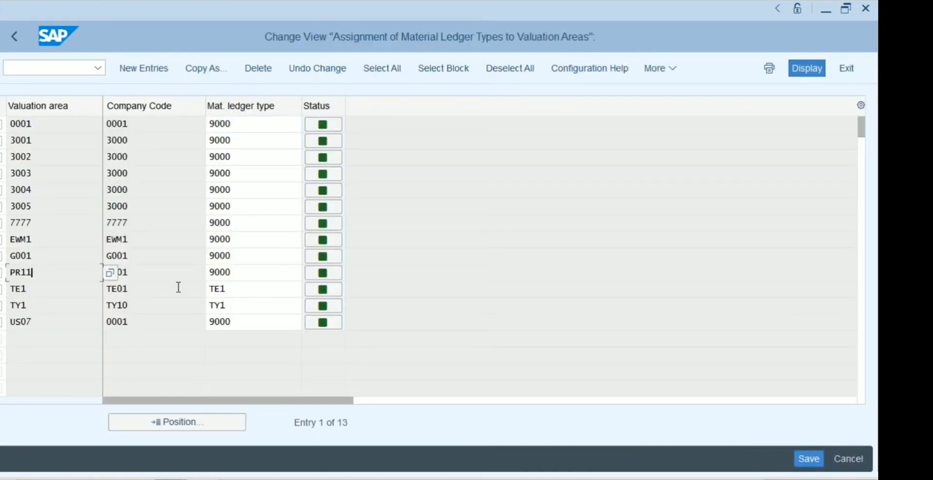
click(245, 273)
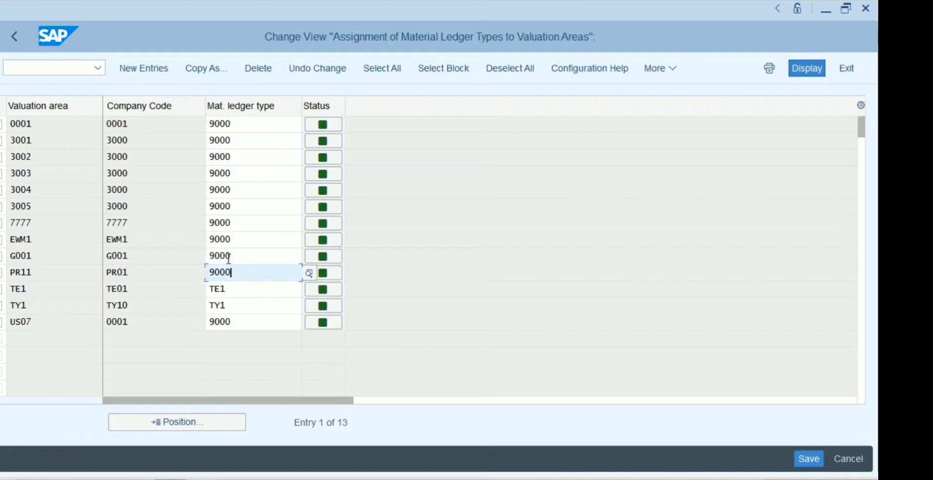
click(8, 37)
Review the activation, price determination and binding settings in the material ledger activation list, and return to the IMG structure.
click(90, 255)
double_click(117, 152)
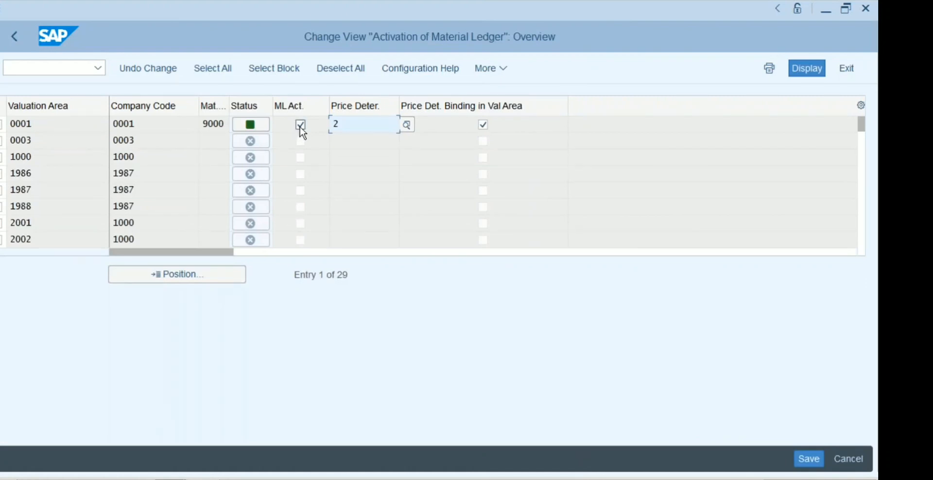
click(351, 121)
click(14, 37)
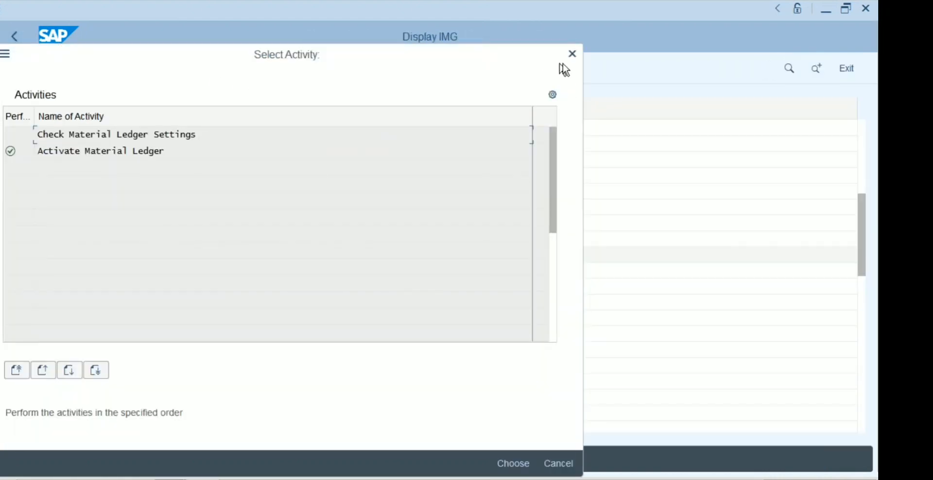
click(572, 54)
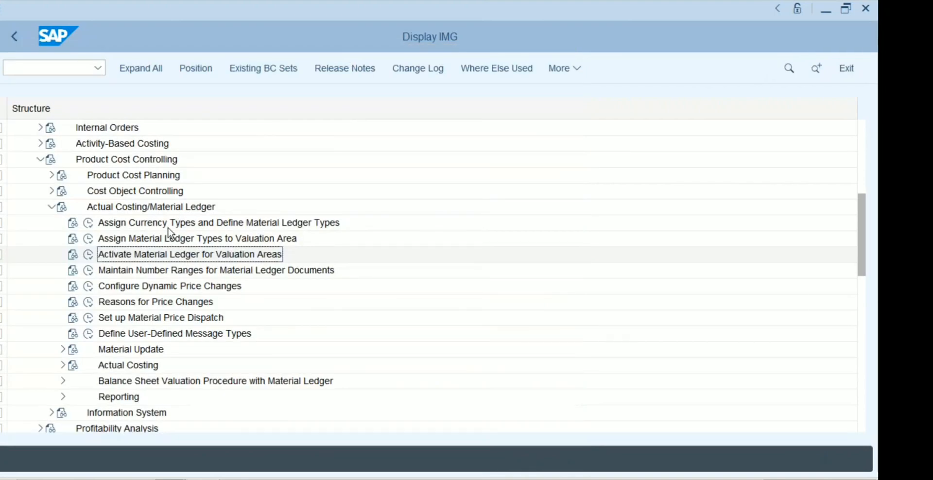
double_click(103, 260)
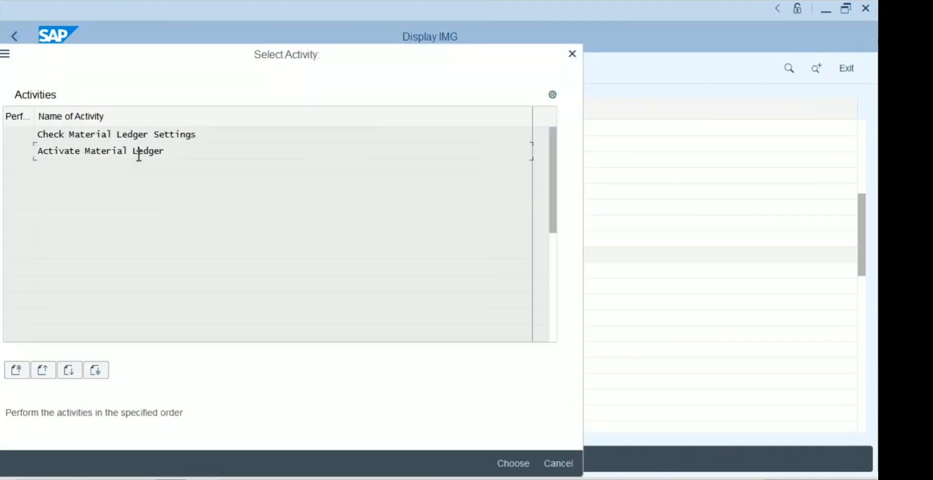
double_click(138, 153)
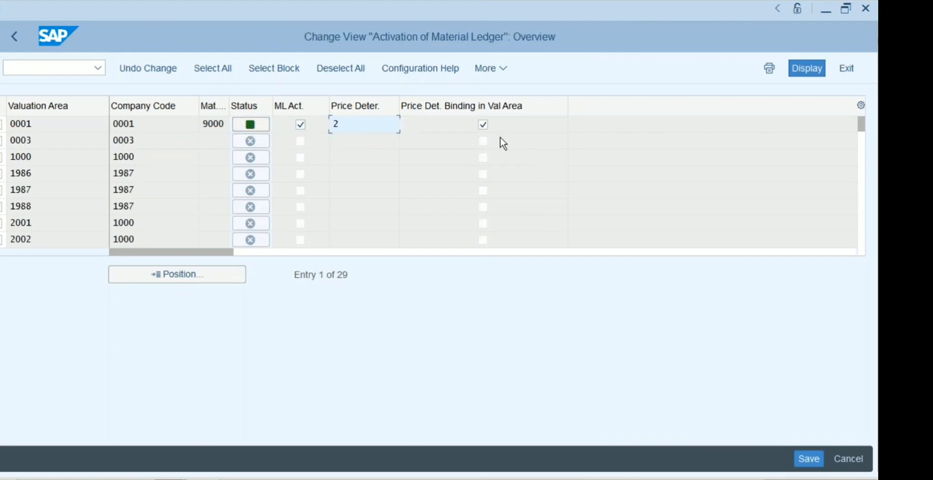
click(12, 34)
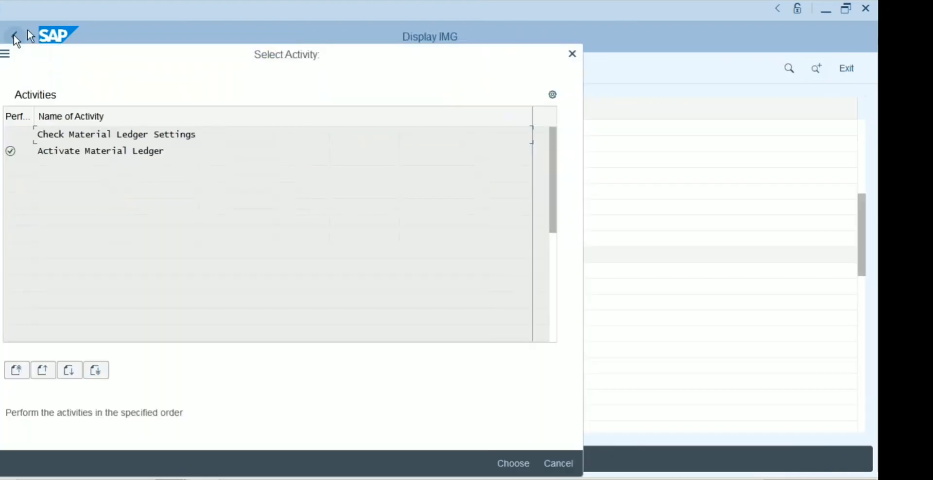
click(572, 55)
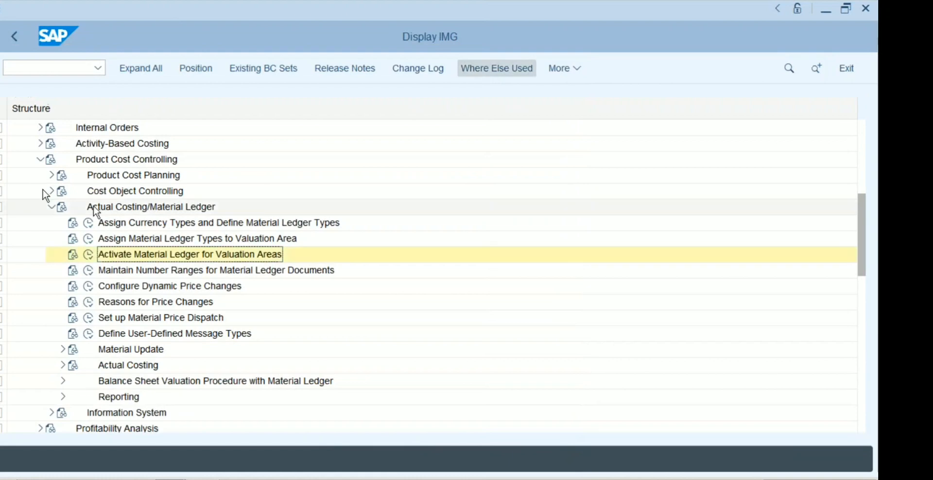
Open Define Settings for Ledgers and Currency Types under Financial Accounting Global Settings, Ledgers, Ledger in the IMG.
click(862, 152)
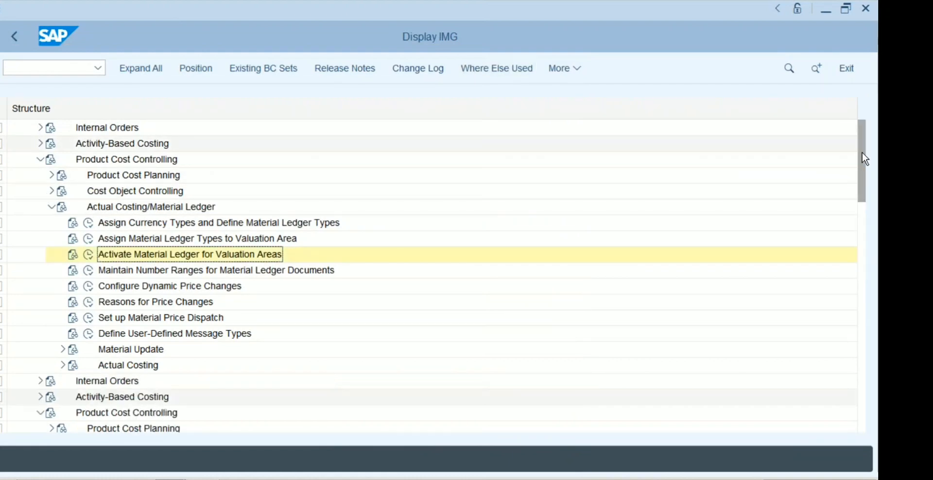
click(28, 253)
click(93, 127)
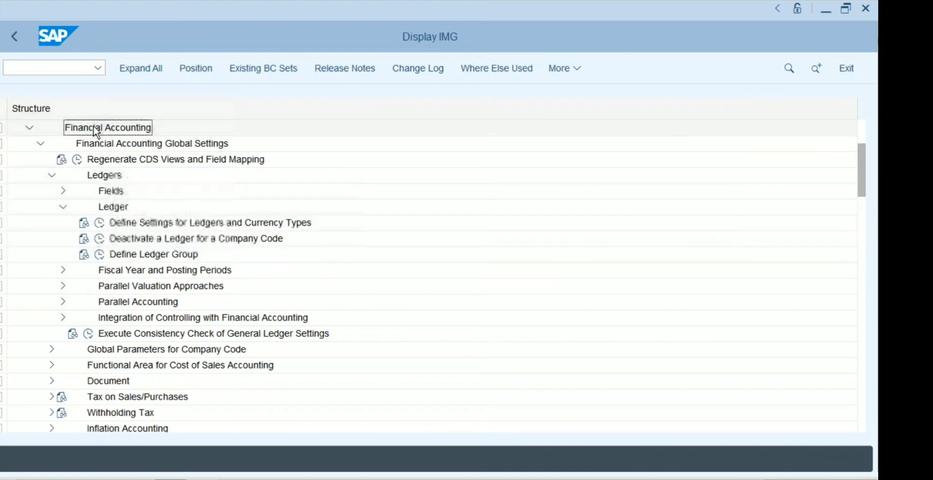
click(99, 145)
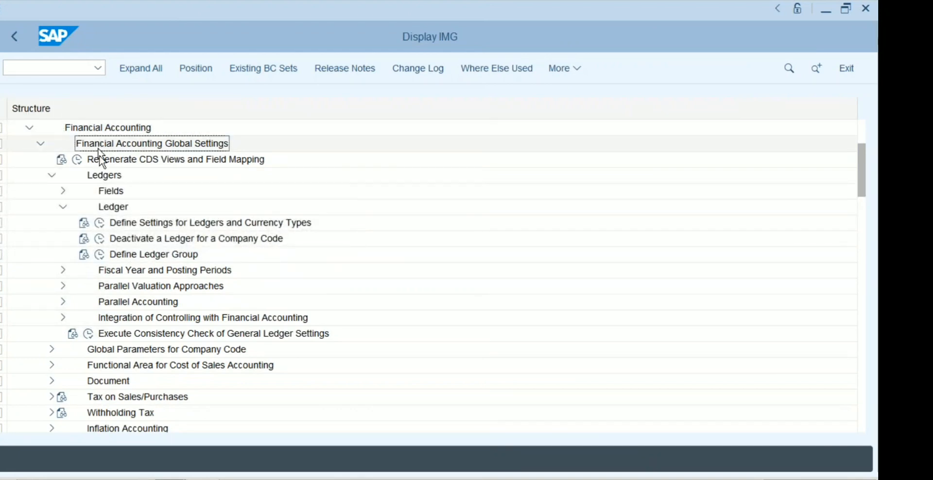
click(112, 208)
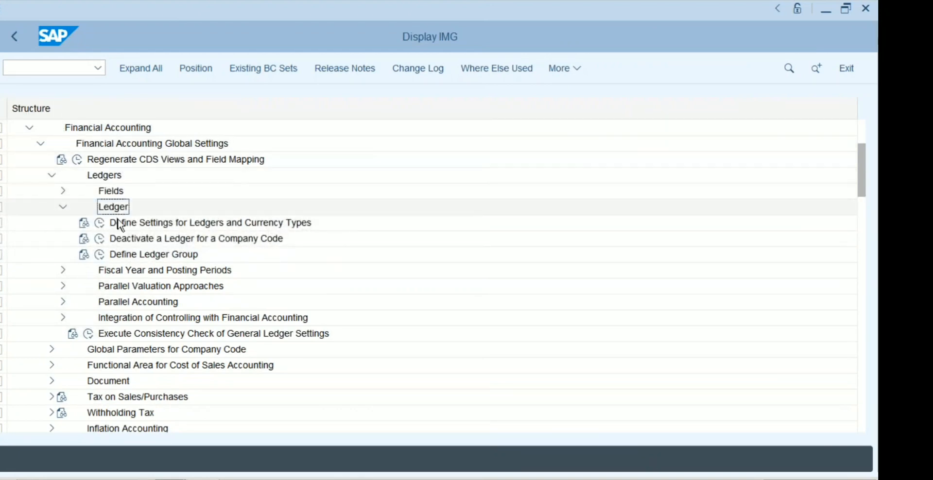
click(101, 224)
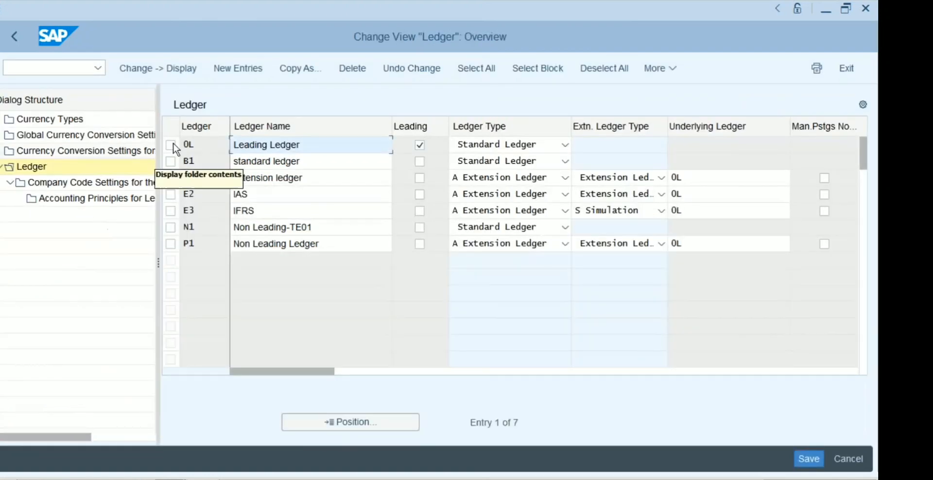
Open the company code settings for leading ledger 0L and jump to company code PR01.
click(171, 146)
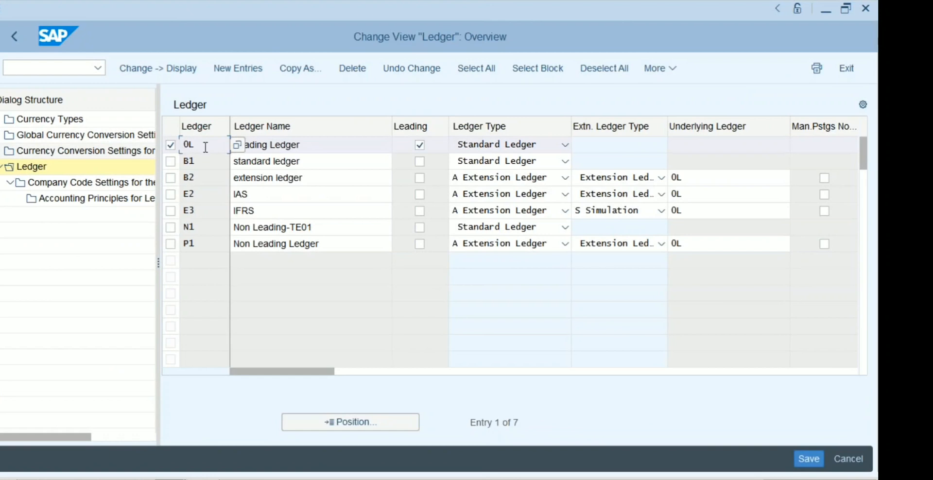
click(125, 186)
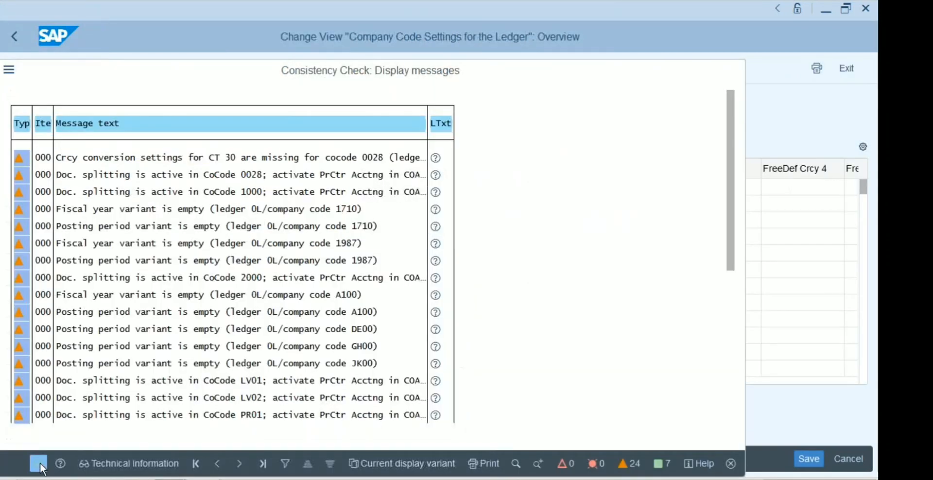
click(40, 463)
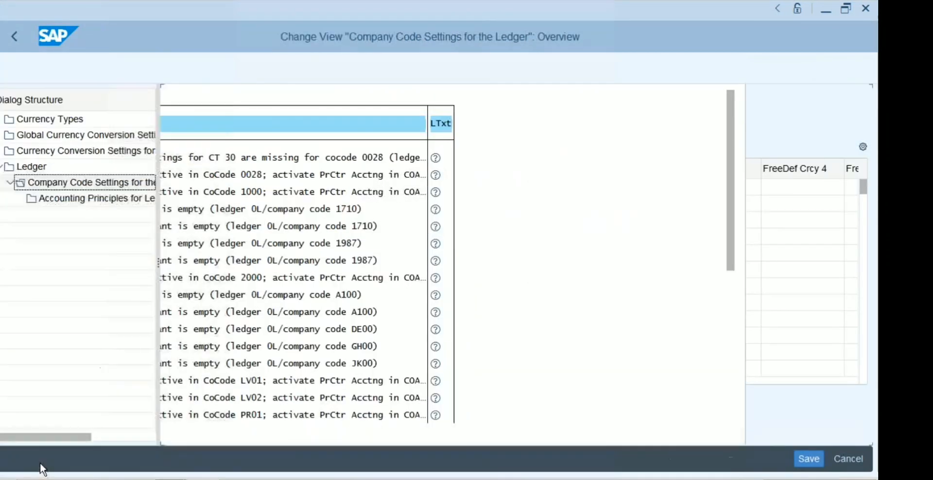
click(318, 427)
text(pr01)
key(Return)
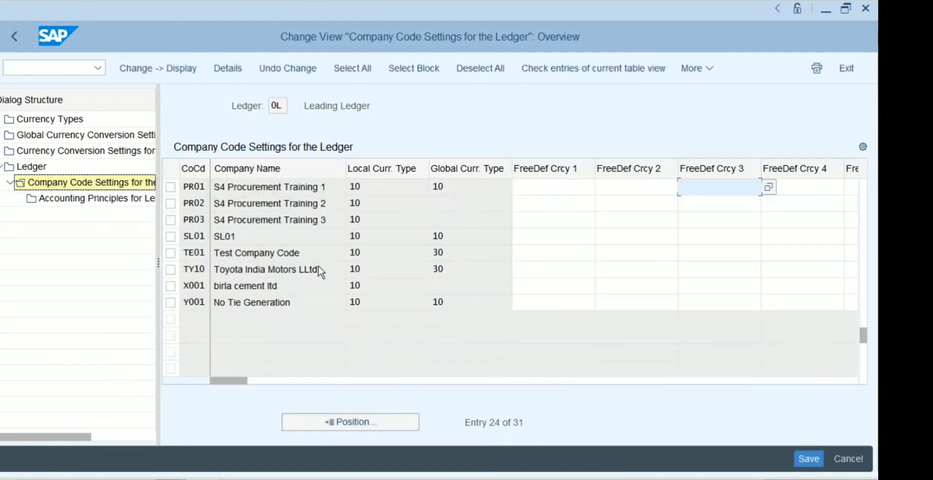
Open PR01's ledger details, check its fiscal year variant and currency types, save, and return to the company code overview.
double_click(309, 187)
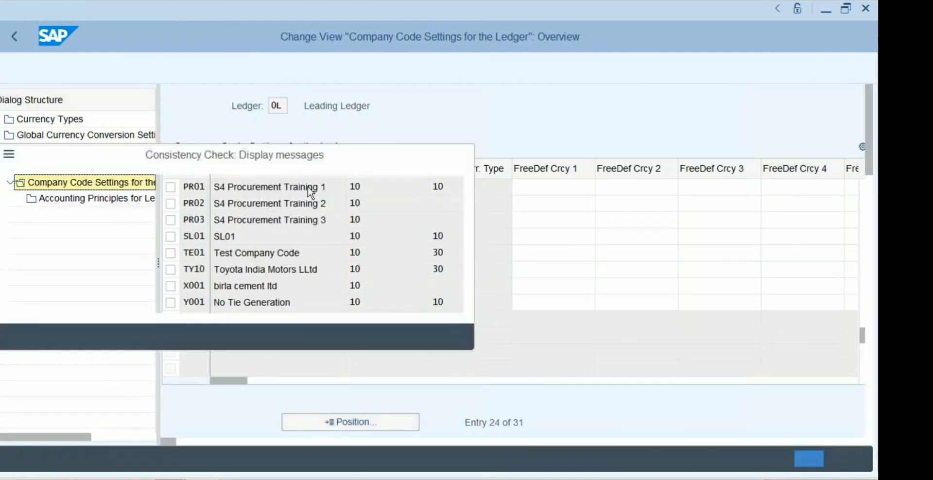
click(29, 338)
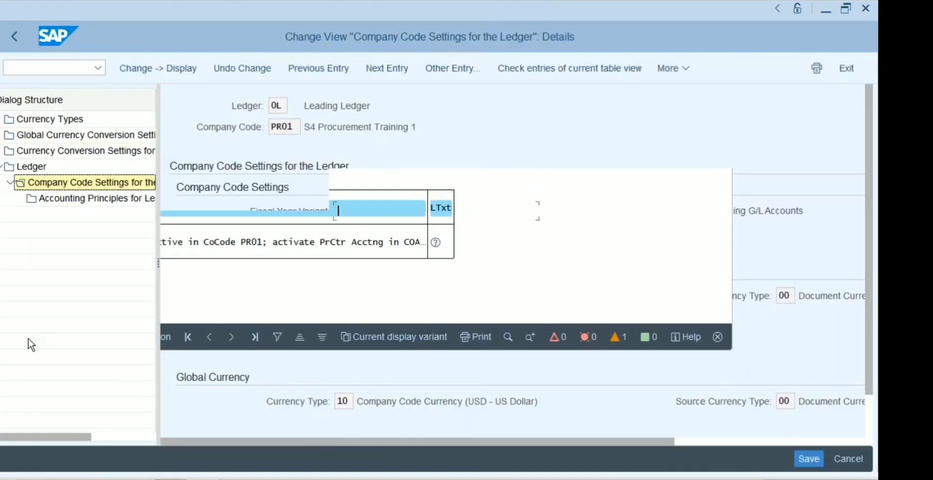
click(810, 459)
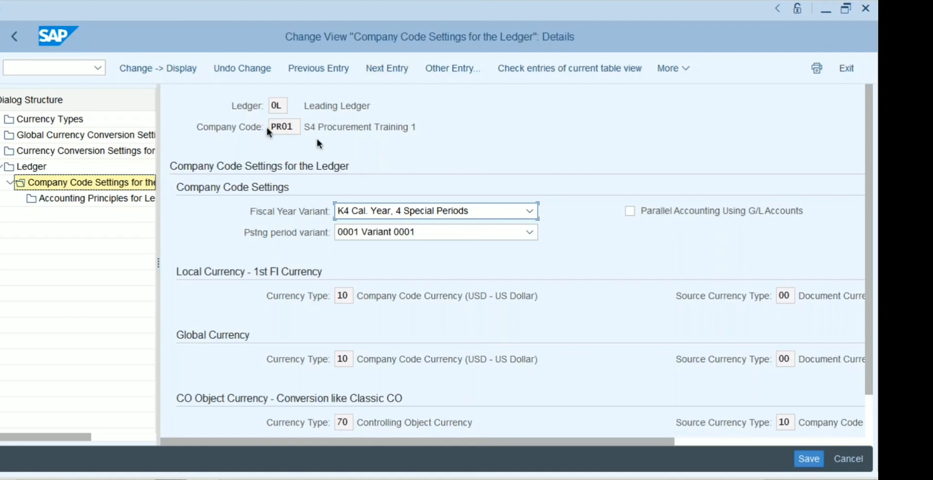
click(13, 37)
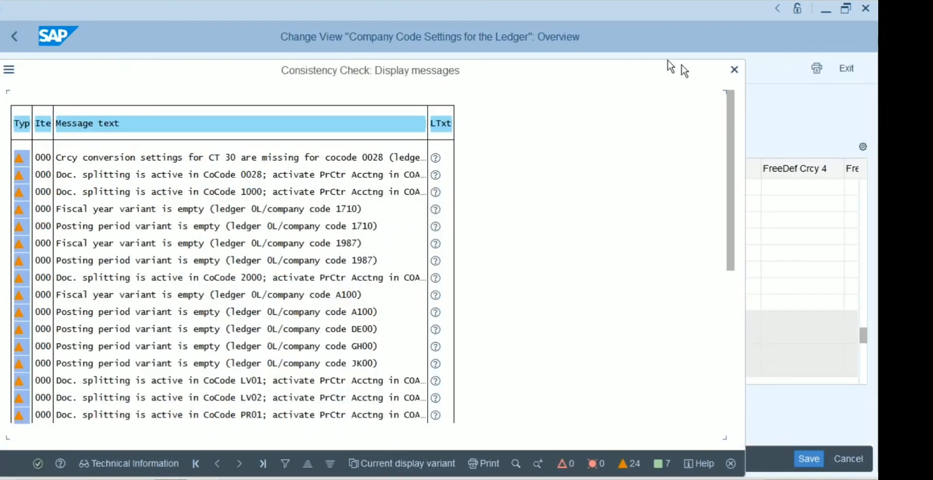
click(734, 69)
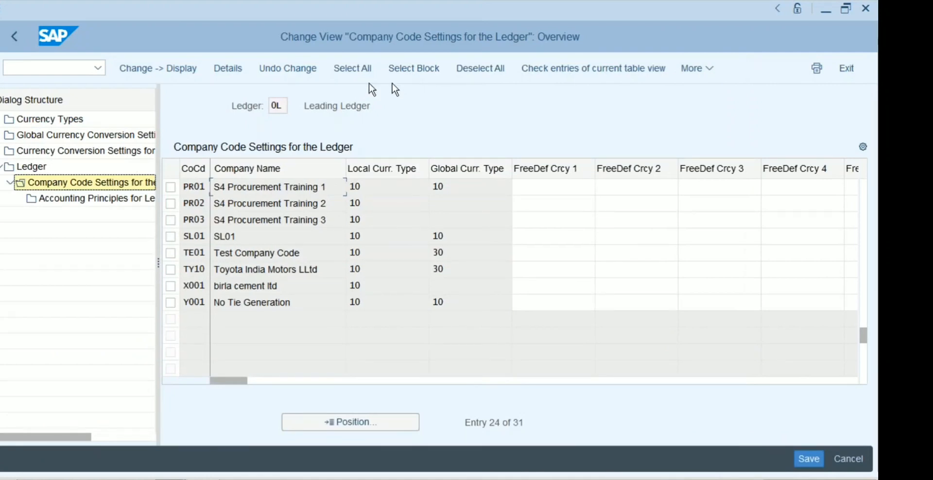
Leave the ledger customizing and open CKMSTART, Set Valuation Areas as Productive, from the SAP Easy Access tree.
click(55, 71)
text(/n)
key(Return)
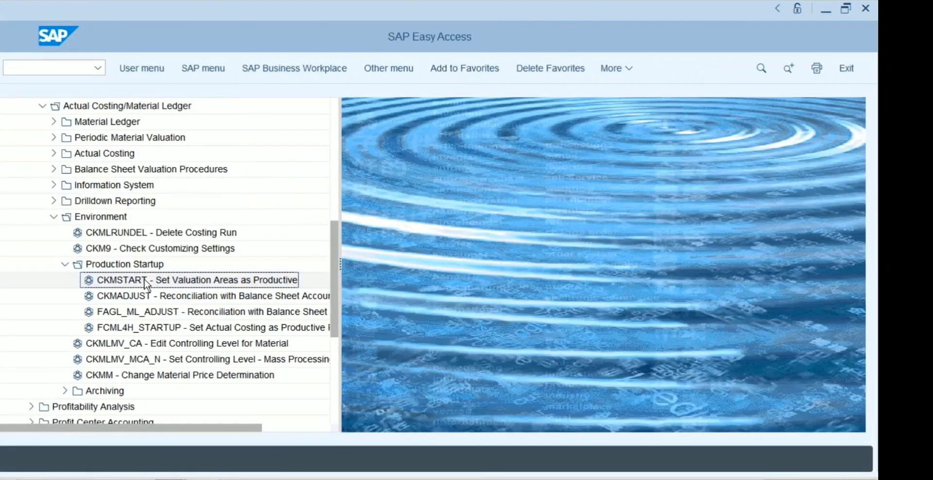
double_click(176, 281)
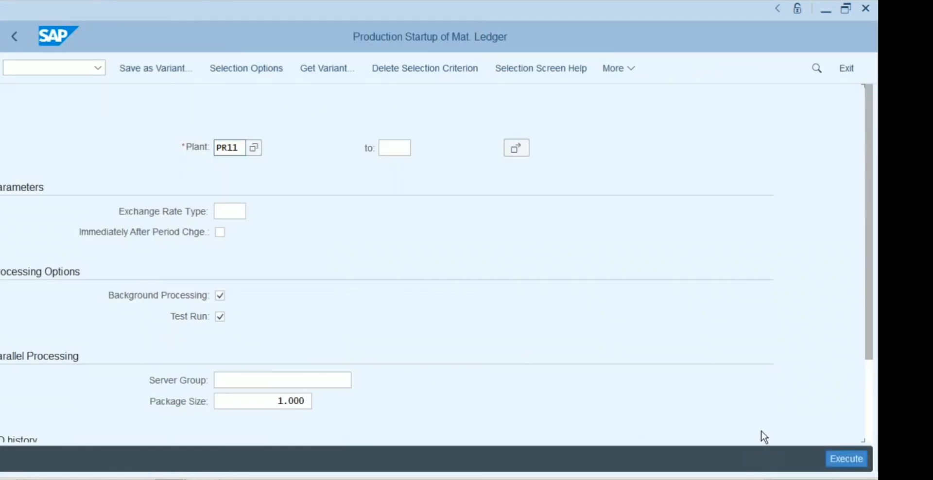
Turn off the test run for plant PR11 and set the production startup background job to start immediately.
click(844, 457)
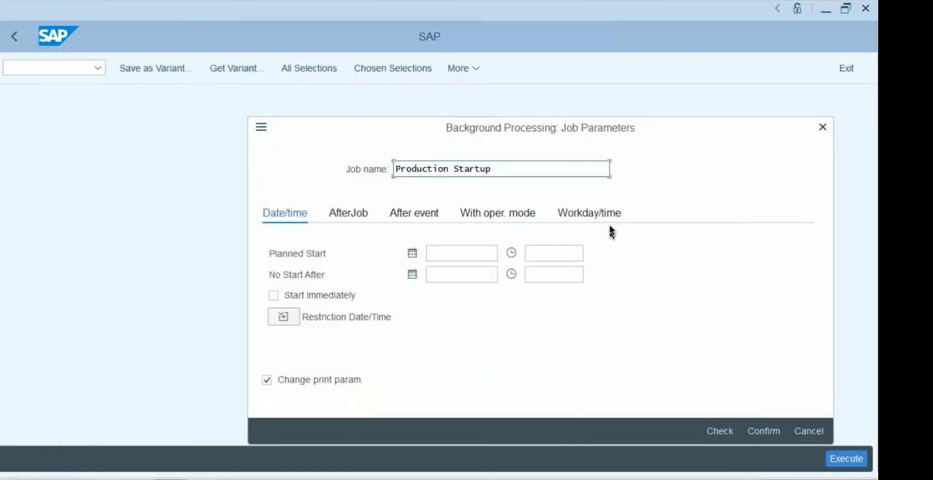
click(817, 432)
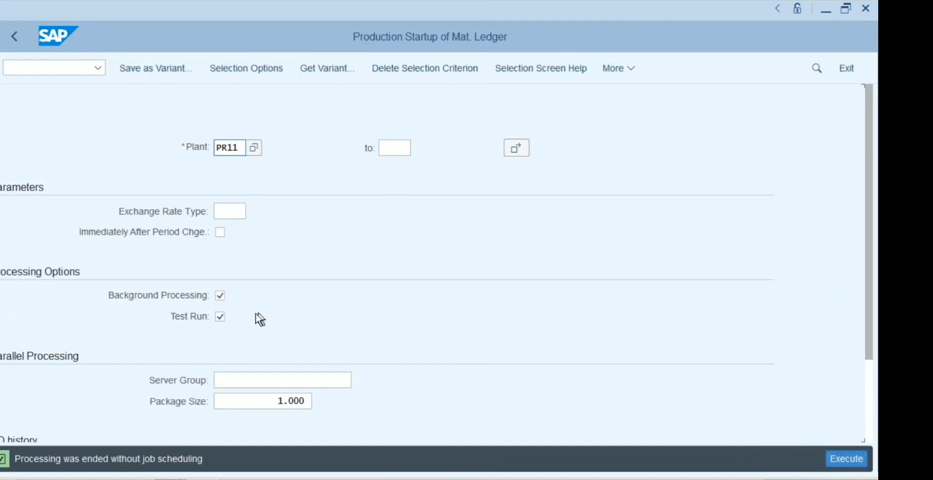
click(220, 316)
click(841, 461)
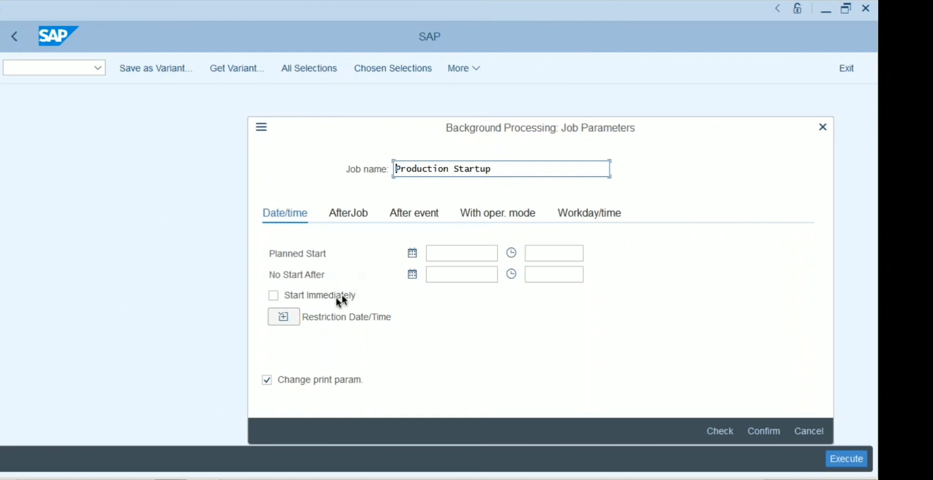
click(273, 296)
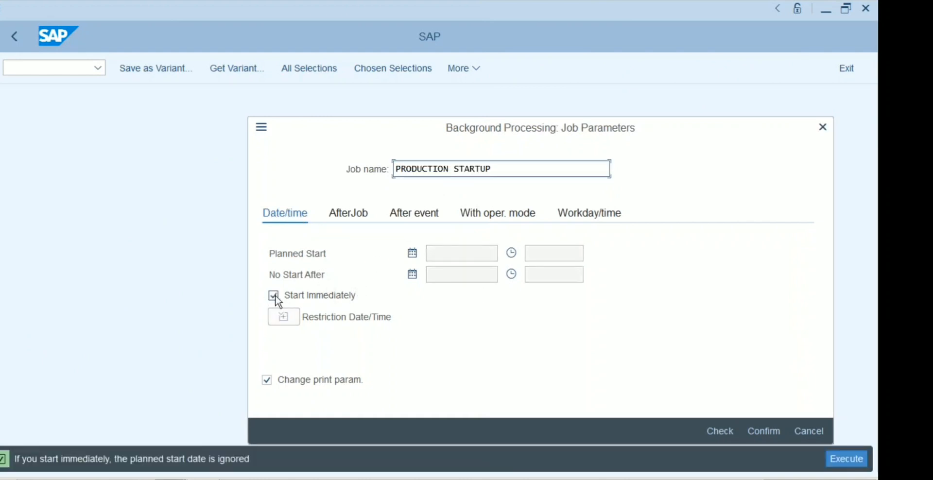
click(759, 429)
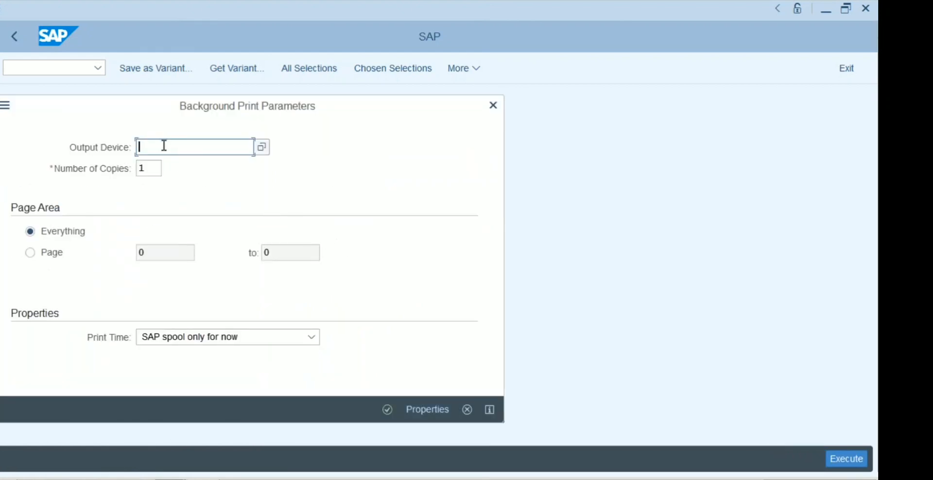
Set the background job's output device to LP01 and submit the production startup job.
text(lp01)
key(Return)
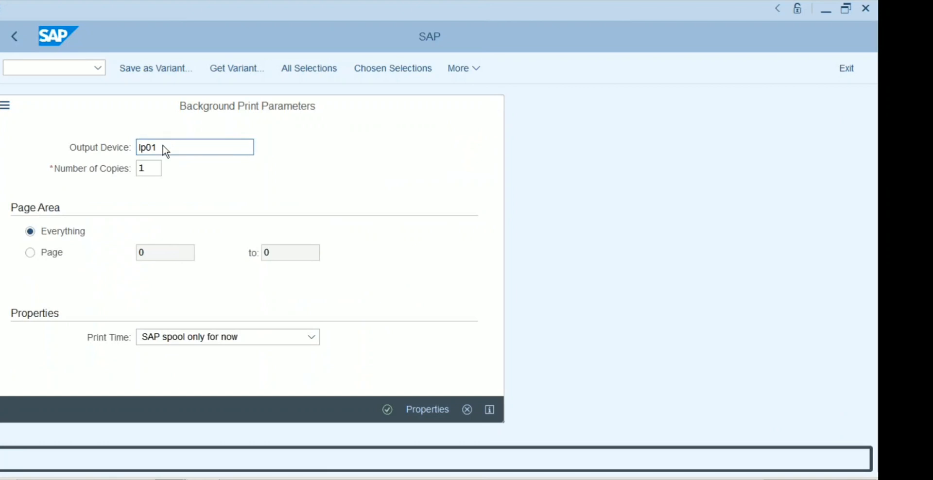
click(420, 464)
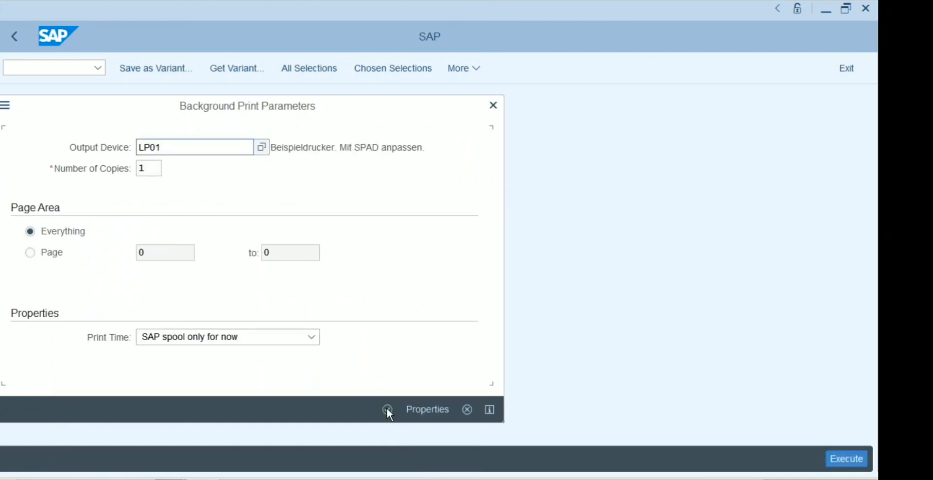
click(387, 409)
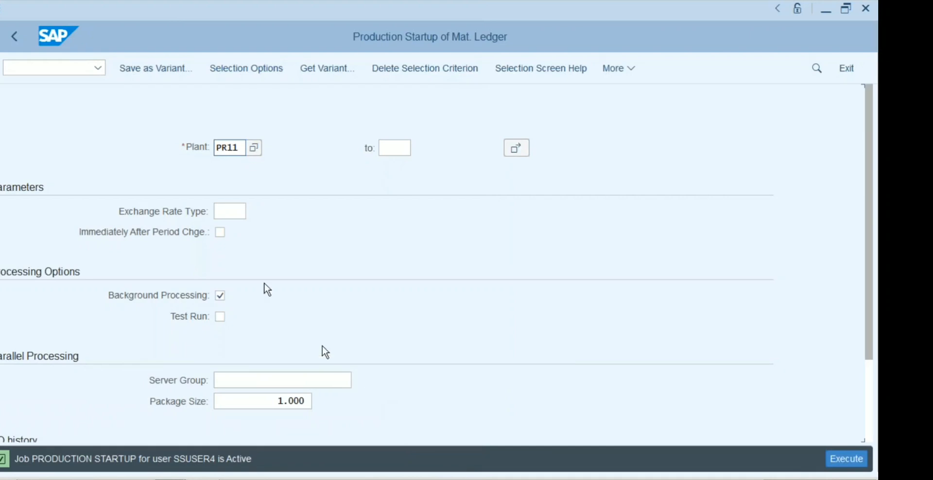
Start creating a material in MM01 with industry sector Chemical industry and material type ROH Raw materials.
click(69, 71)
text(/nmm01)
key(Return)
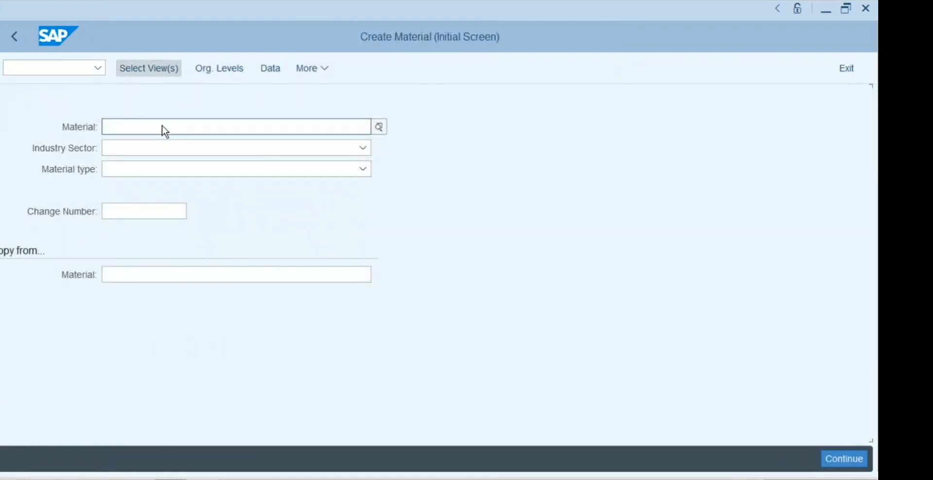
click(144, 149)
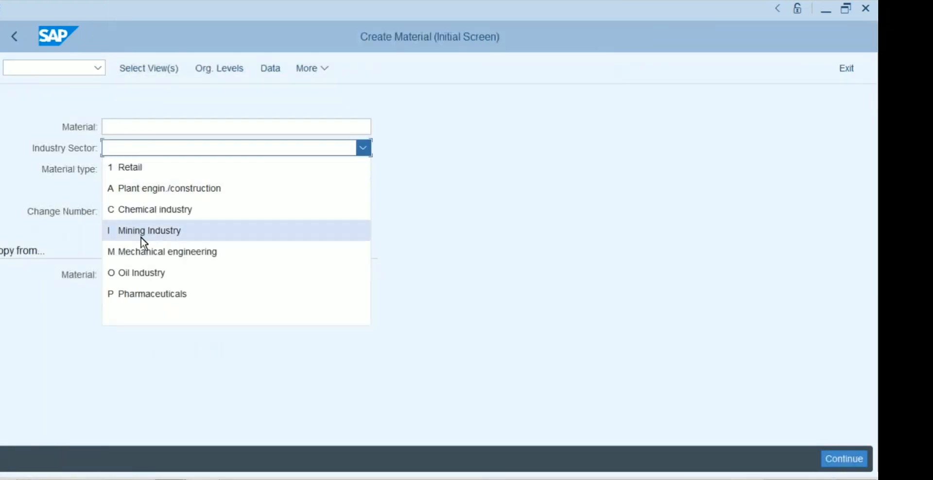
click(142, 209)
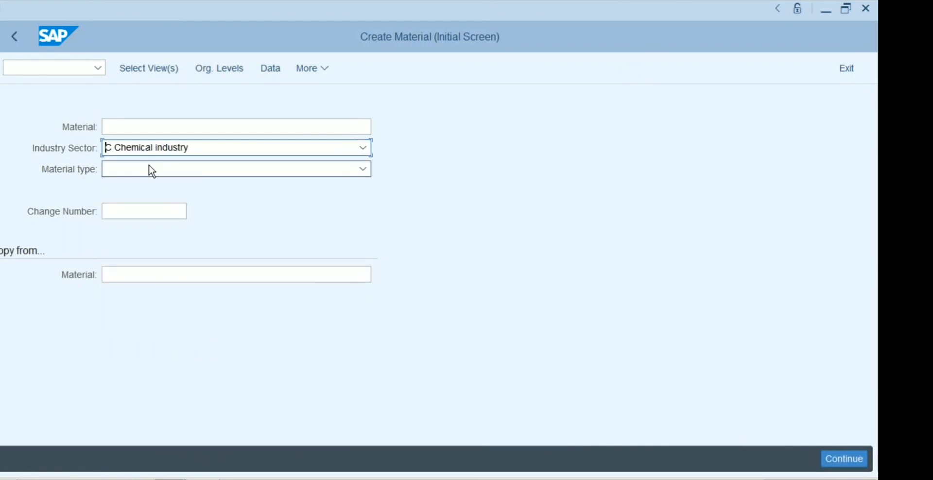
click(152, 170)
key(r)
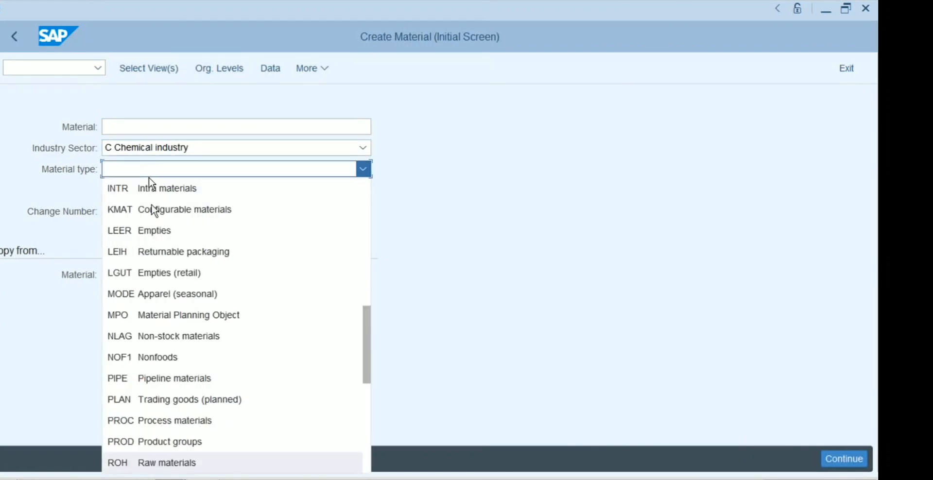
click(162, 465)
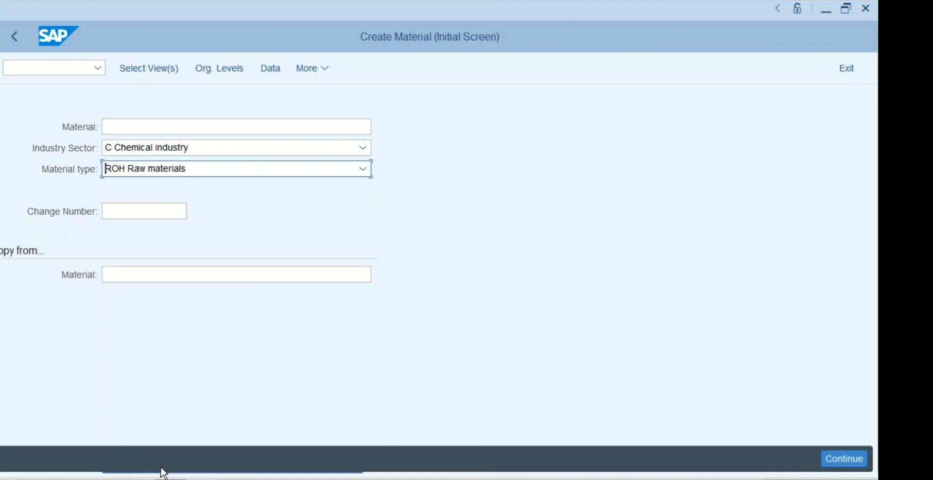
key(Return)
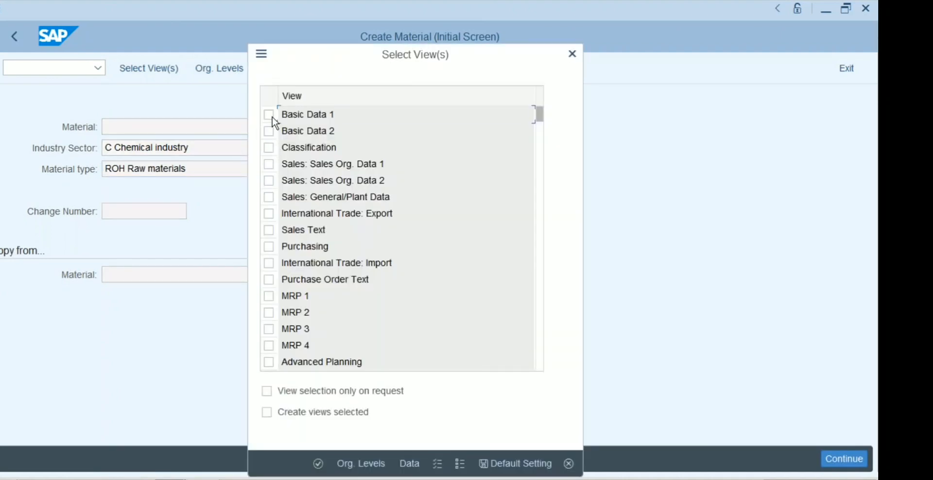
Choose the material views Basic Data 1 and 2, Purchasing, General Plant Data / Storage 1 and 2, and Accounting 1.
click(272, 132)
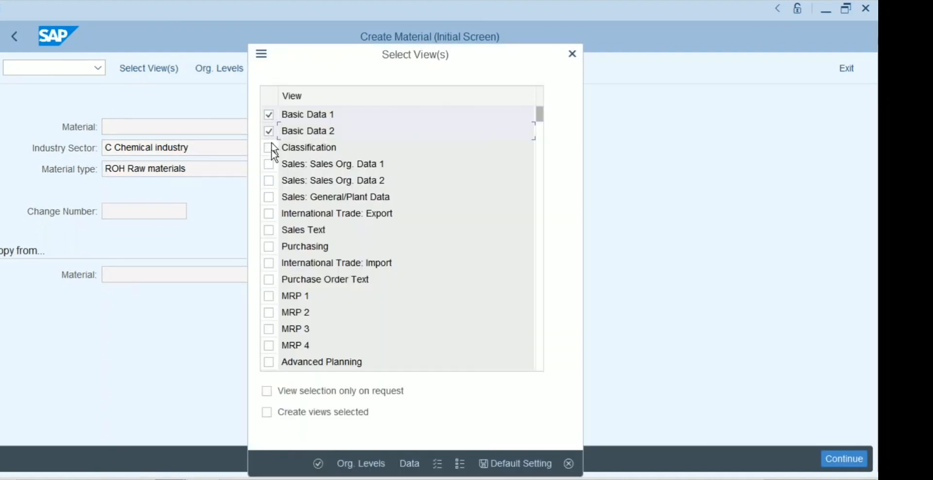
click(269, 247)
click(539, 219)
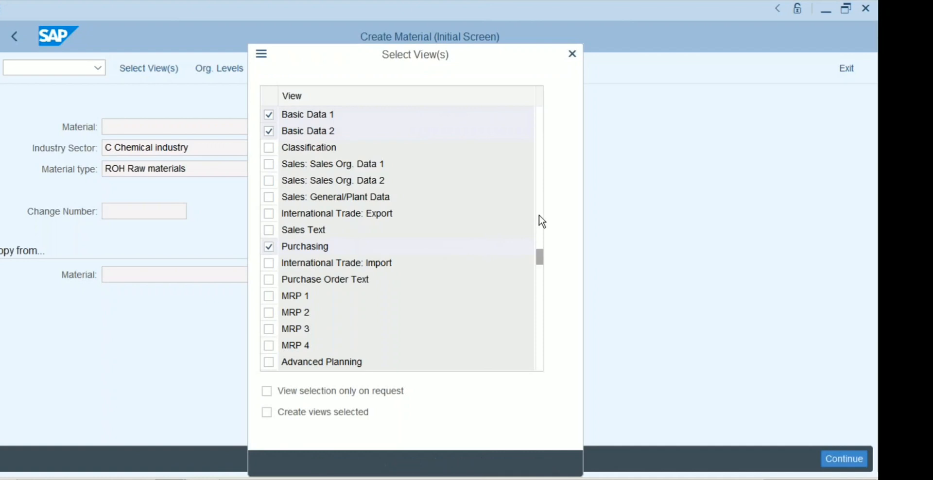
click(268, 148)
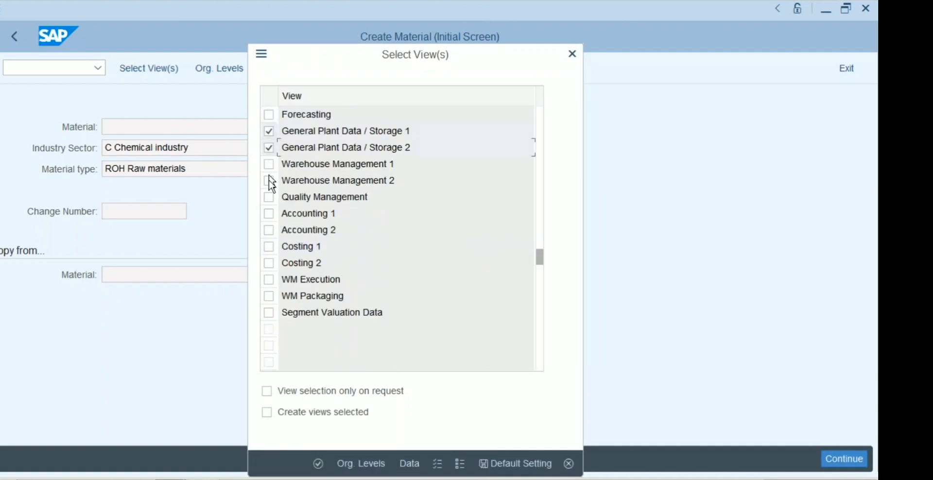
click(268, 213)
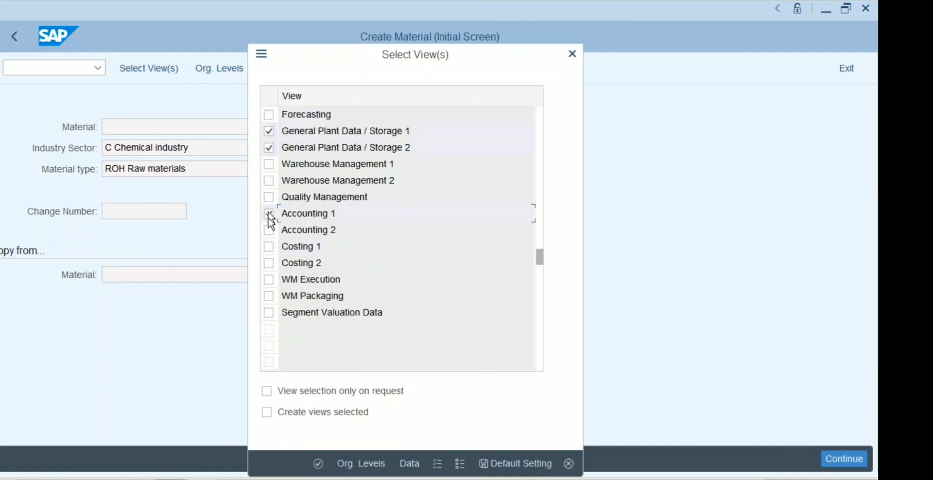
click(318, 464)
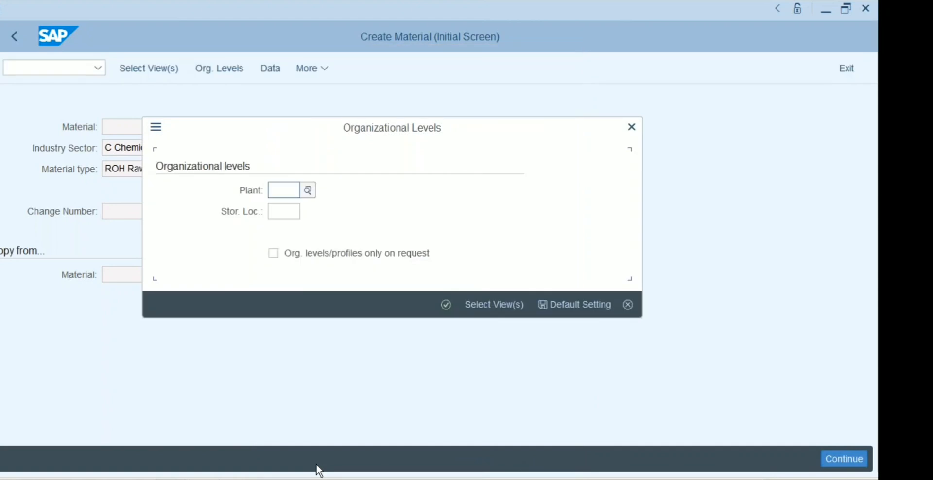
Set the new material's organizational levels to plant PR11 and storage location US01.
text(pr11)
key(Tab)
text(us01)
key(Return)
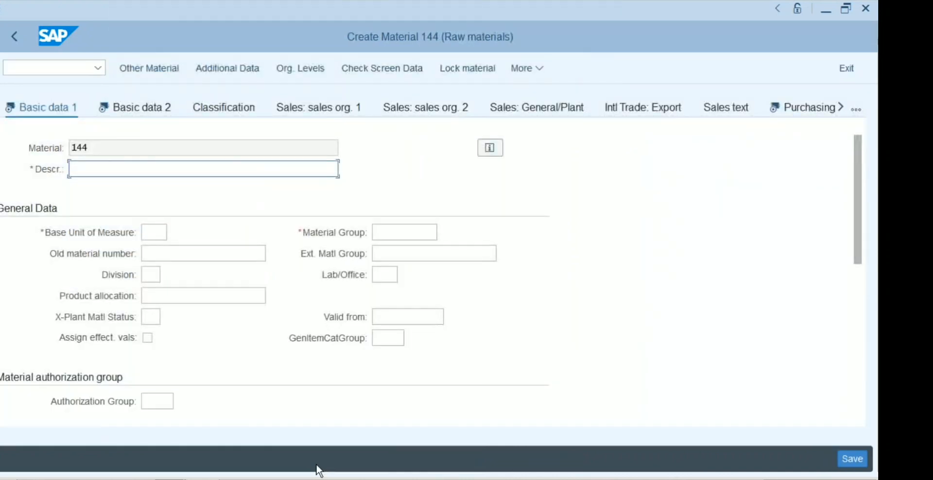
Describe the new material as "Test Material for PR11" and set its base unit of measure to EA.
text(Test Material for PR11)
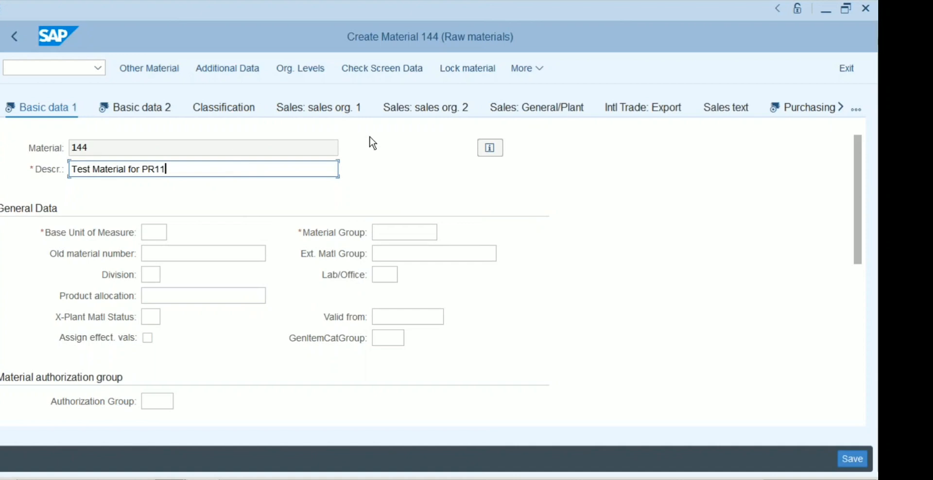
click(154, 235)
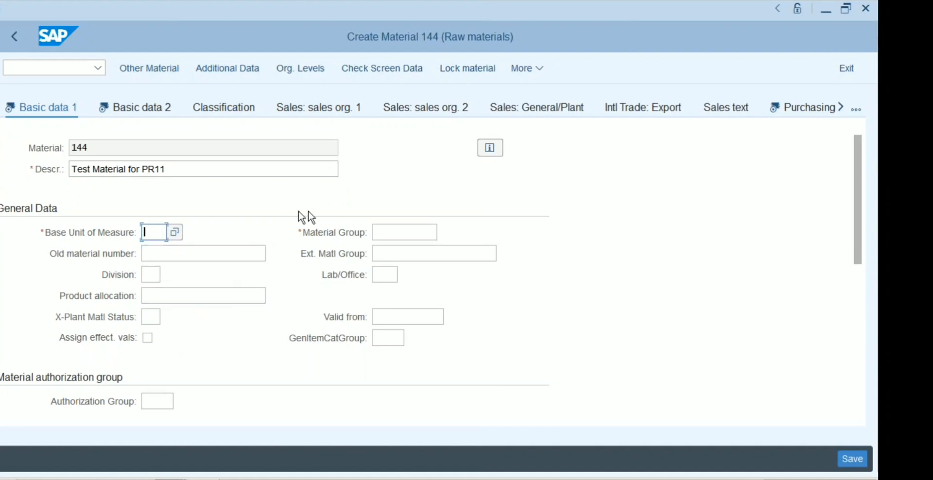
click(392, 253)
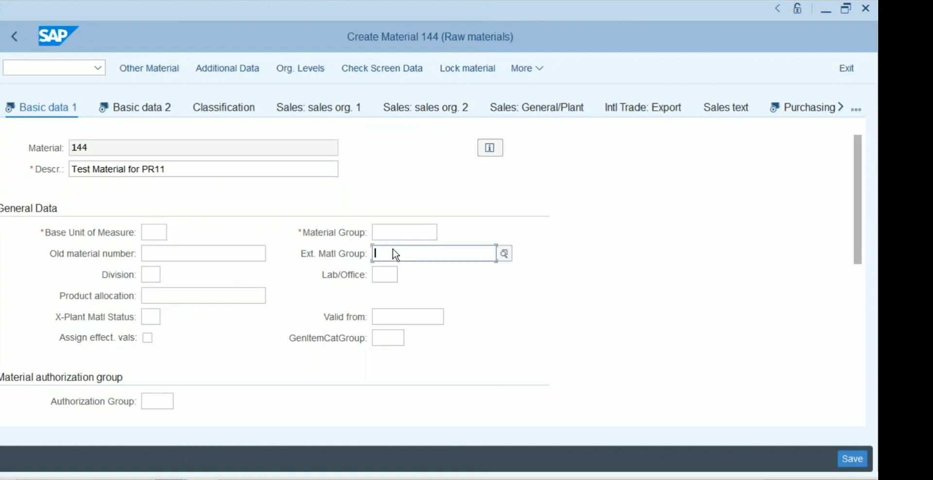
click(385, 276)
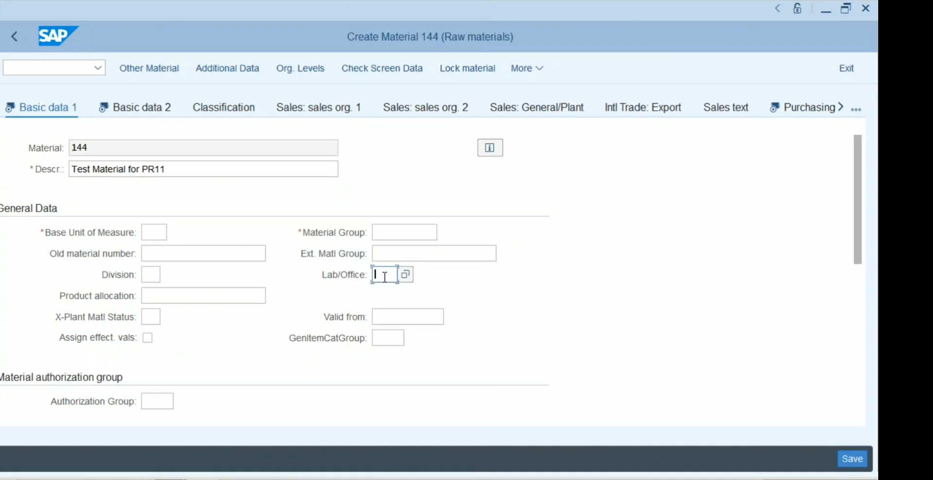
click(387, 315)
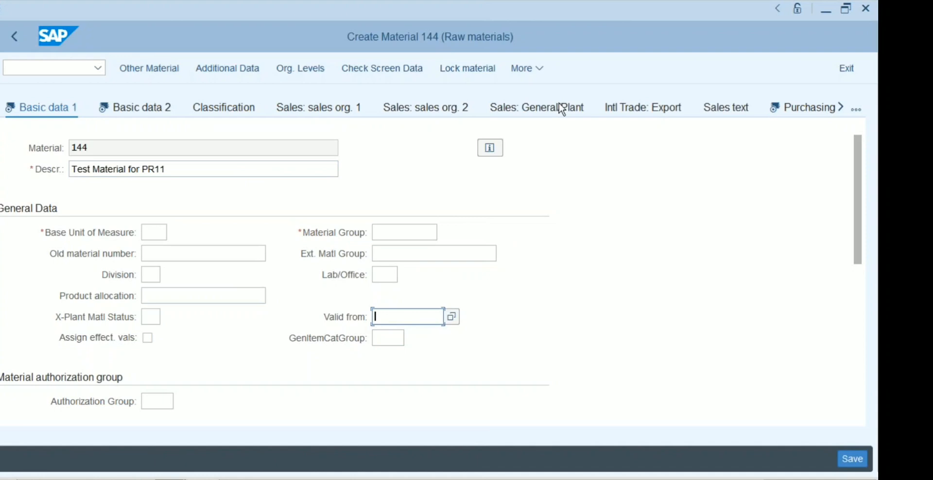
click(155, 232)
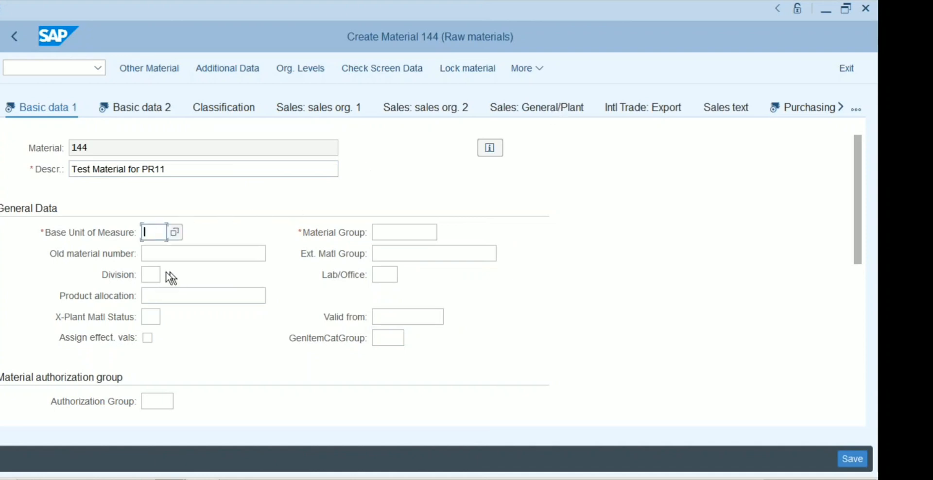
click(166, 255)
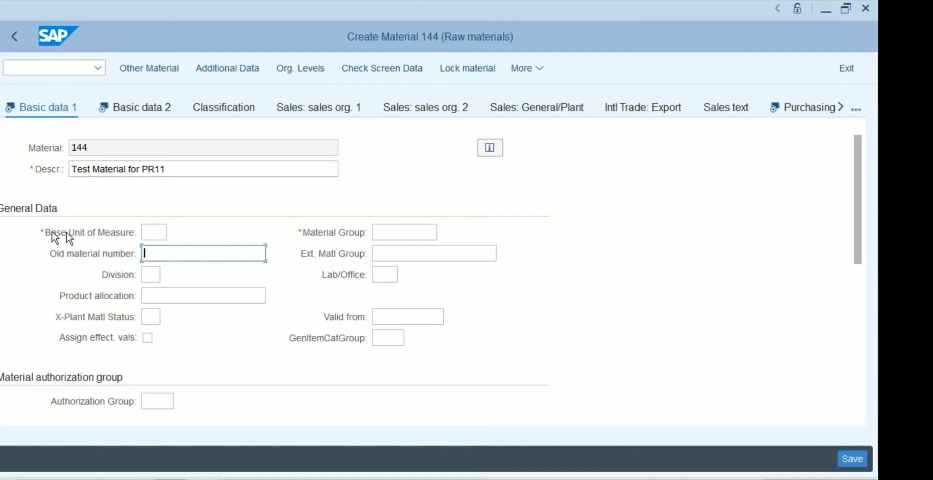
click(151, 235)
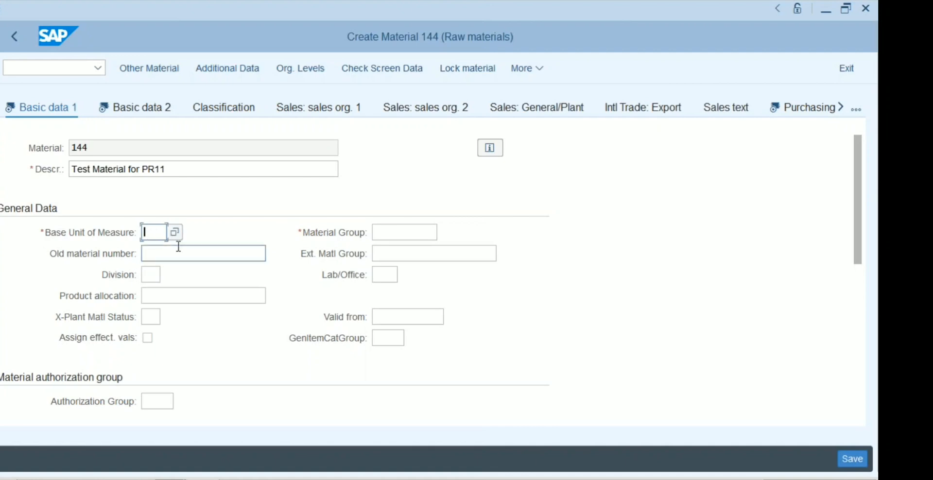
text(ea)
click(175, 232)
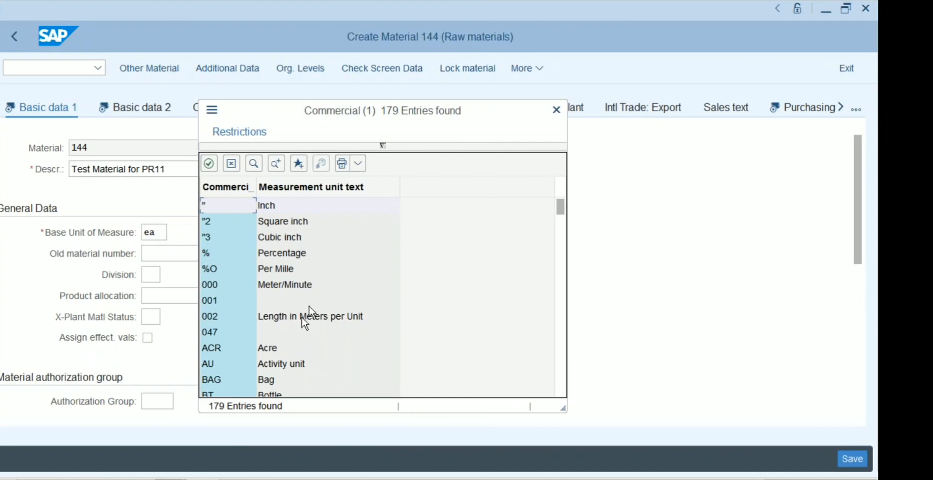
click(556, 110)
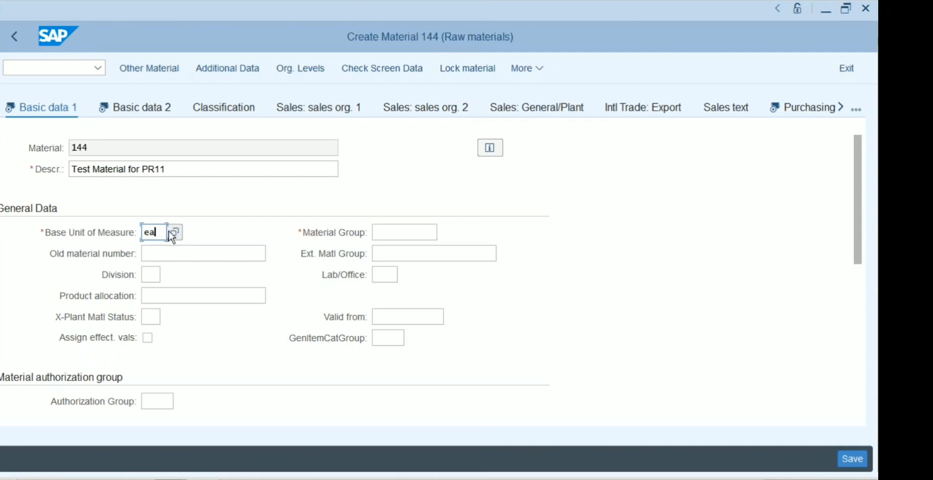
Assign material group 01 (Material group 1) and proceed through the basic data to the Purchasing view.
click(394, 233)
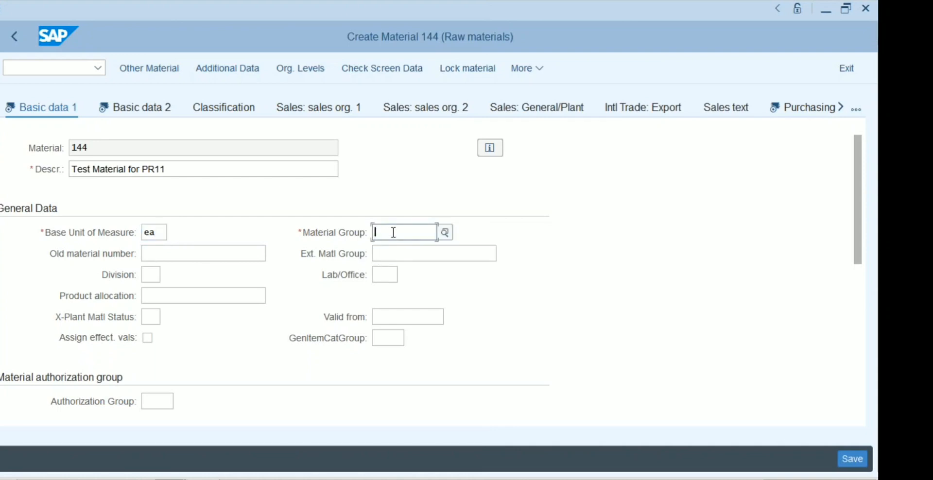
click(444, 233)
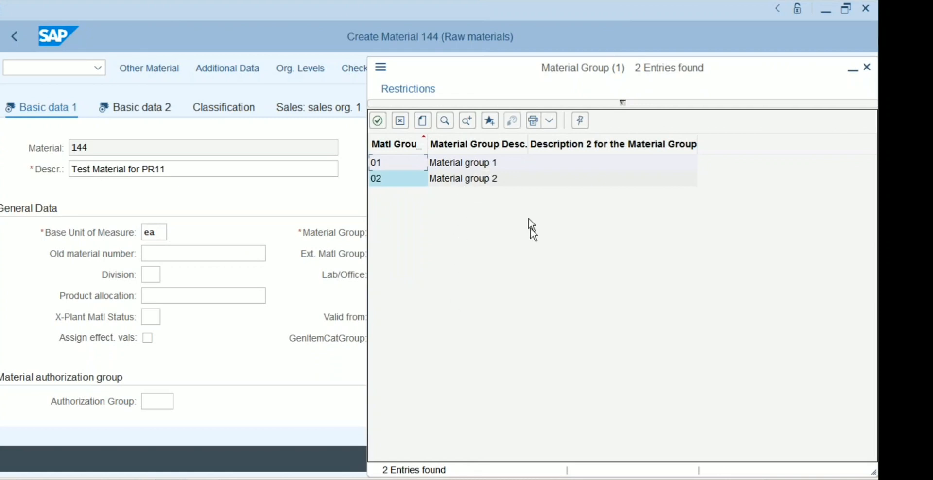
double_click(496, 165)
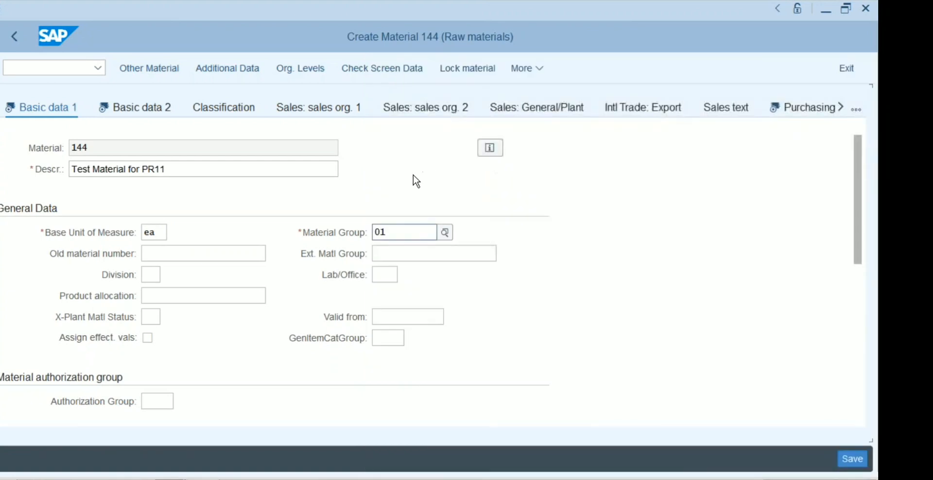
key(Return)
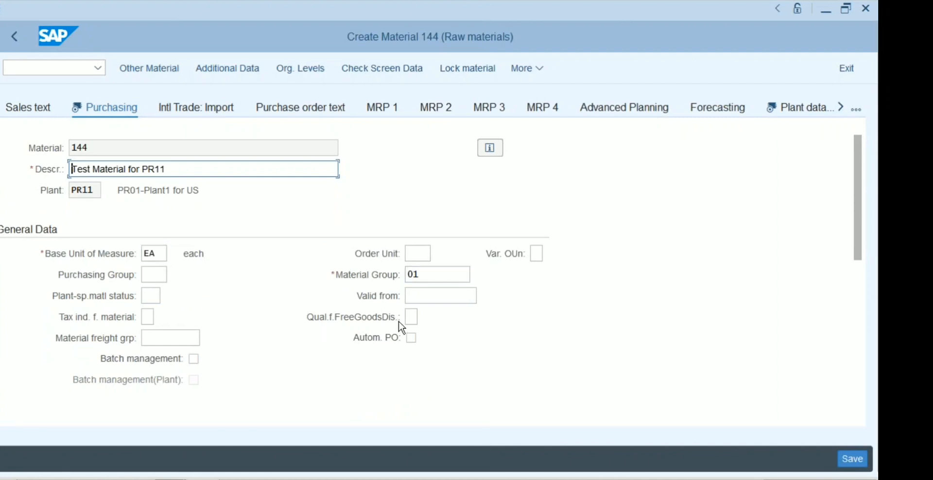
Leave the Purchasing and Plant data / stor. 1 views unchanged and set gross and net weight to 1 kg in Plant data / stor. 2.
key(Return)
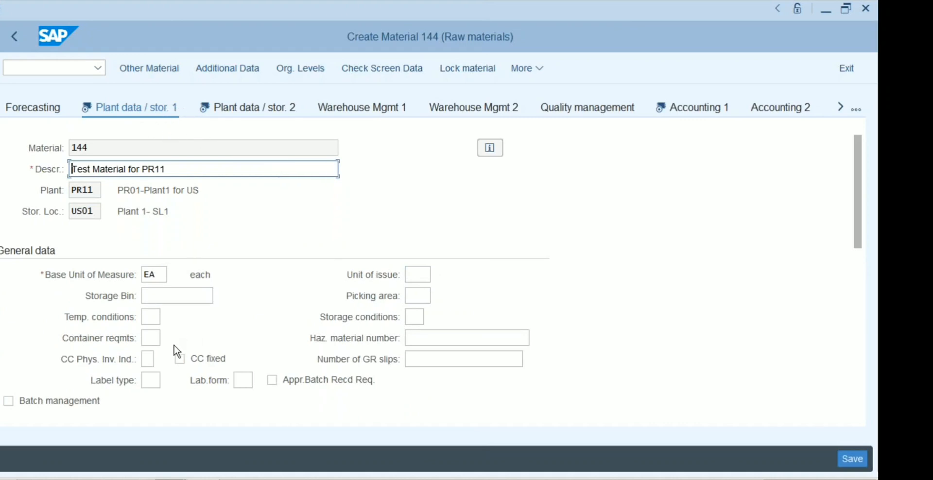
click(170, 302)
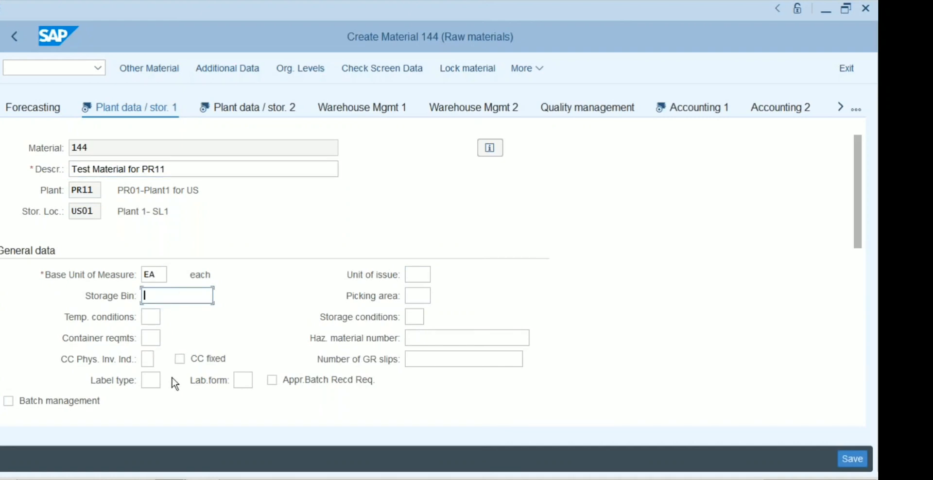
key(Return)
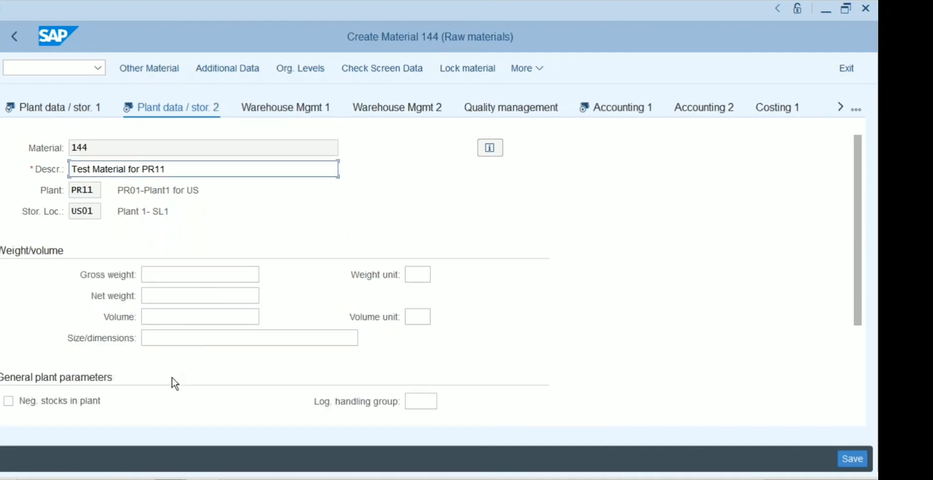
click(198, 276)
text(1)
click(199, 296)
text(1)
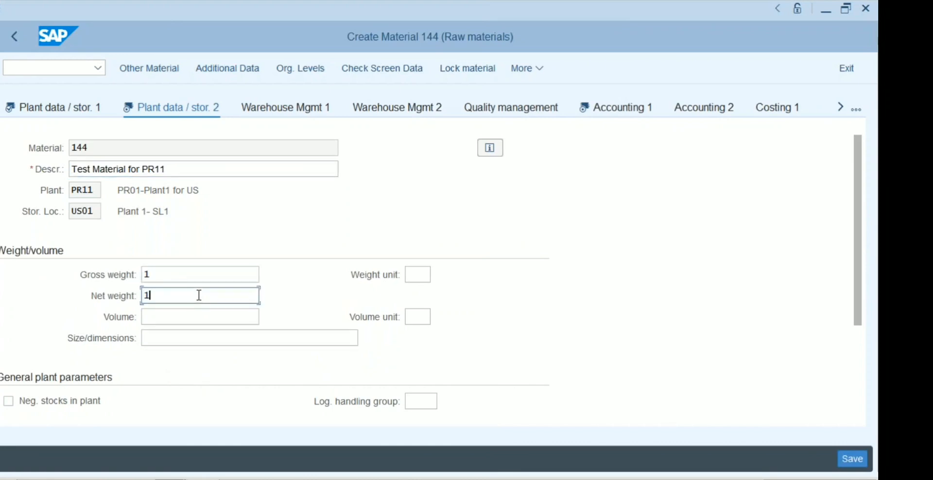
click(421, 276)
text(kg)
key(Return)
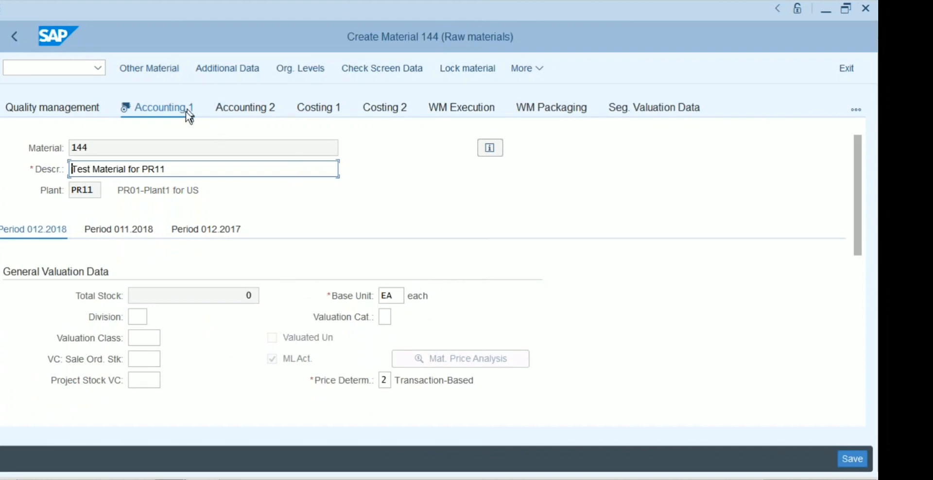
Assign valuation class 3000 (Raw materials 1) in the Accounting 1 view and save the material.
click(179, 167)
click(141, 337)
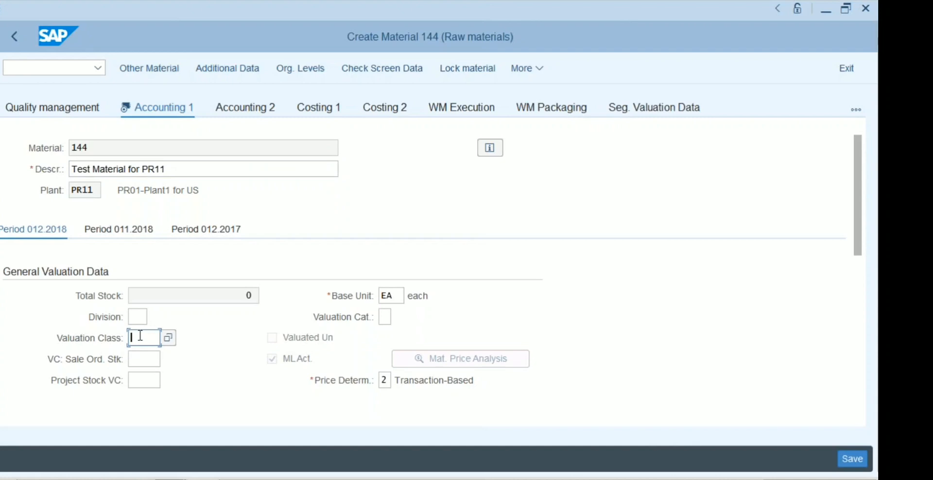
click(169, 339)
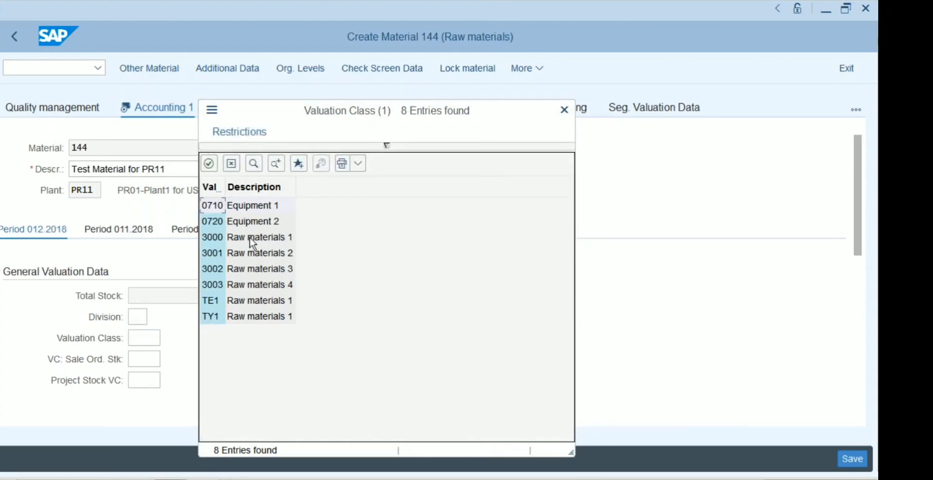
click(250, 238)
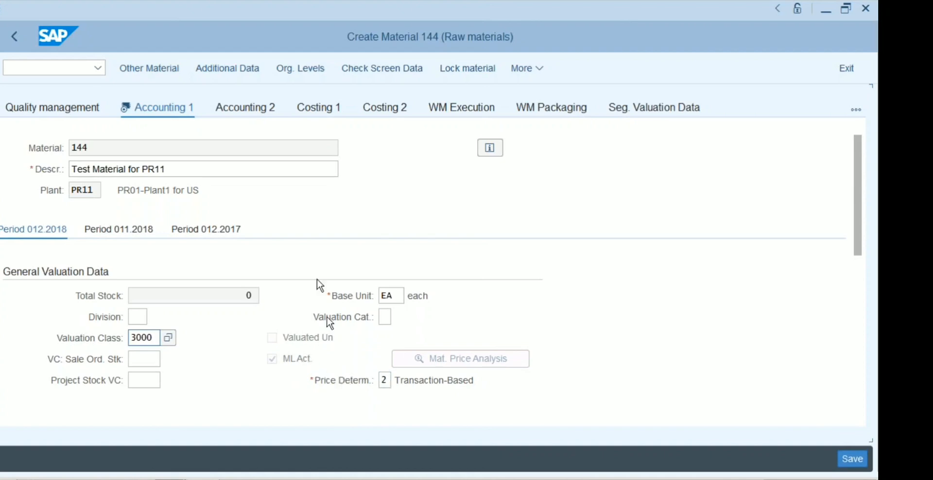
click(96, 190)
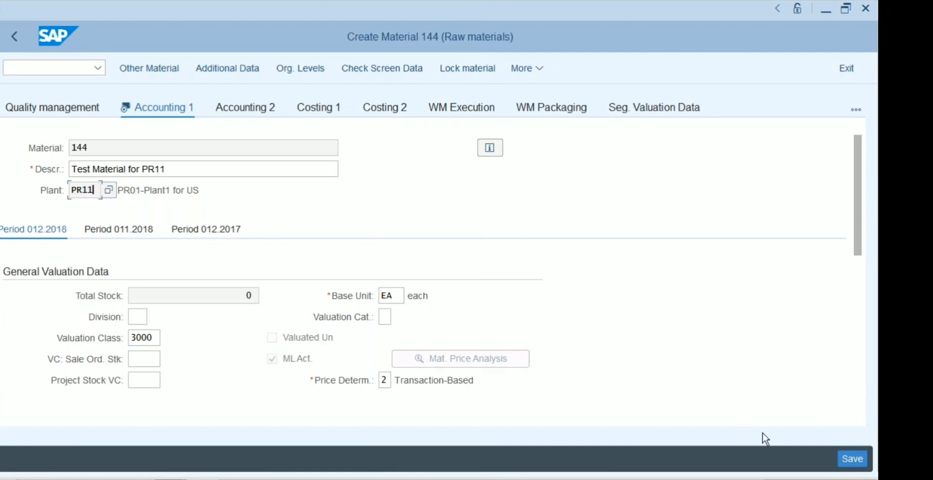
click(853, 459)
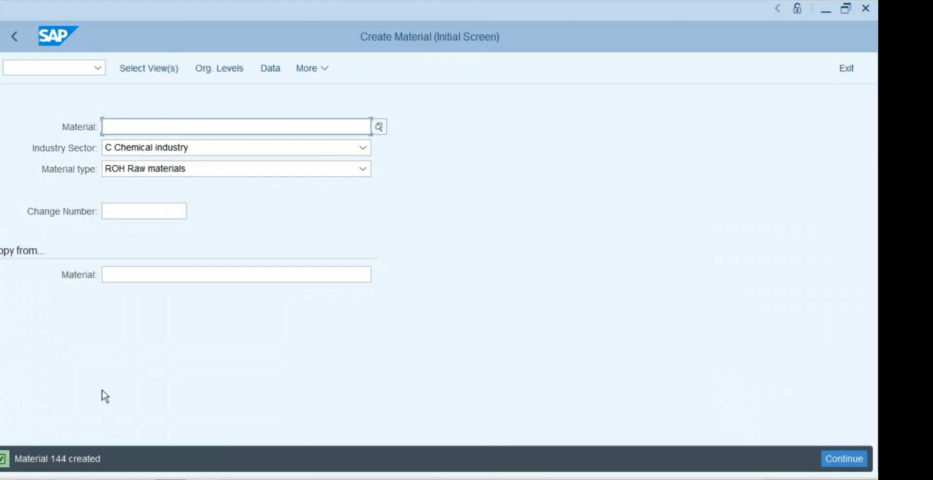
click(43, 68)
text(/nmm02)
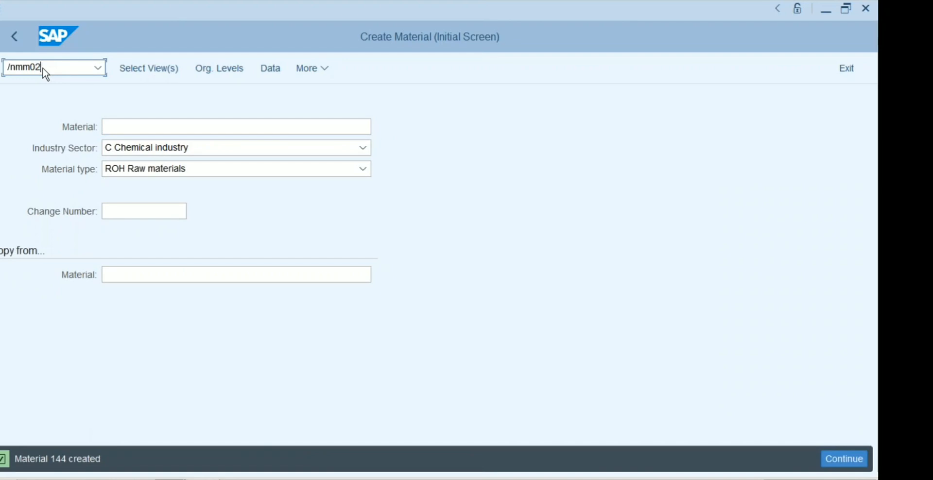
key(Return)
key(Return)
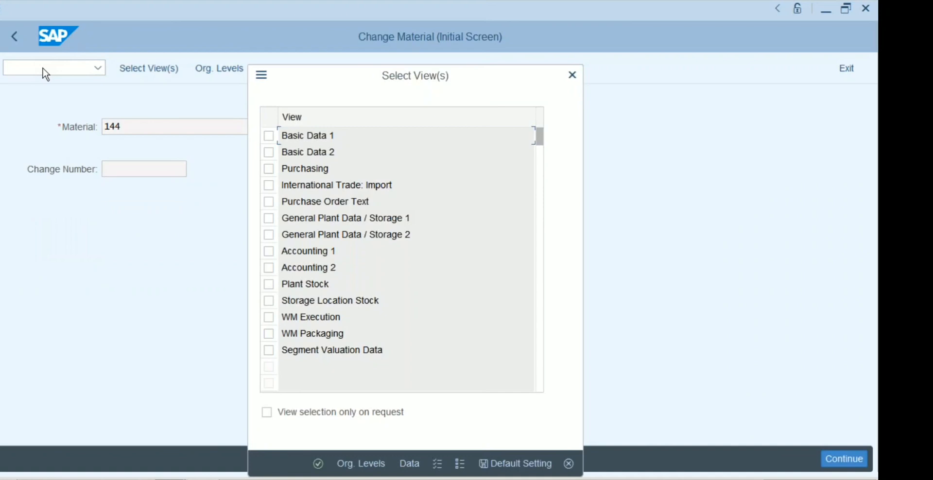
click(573, 74)
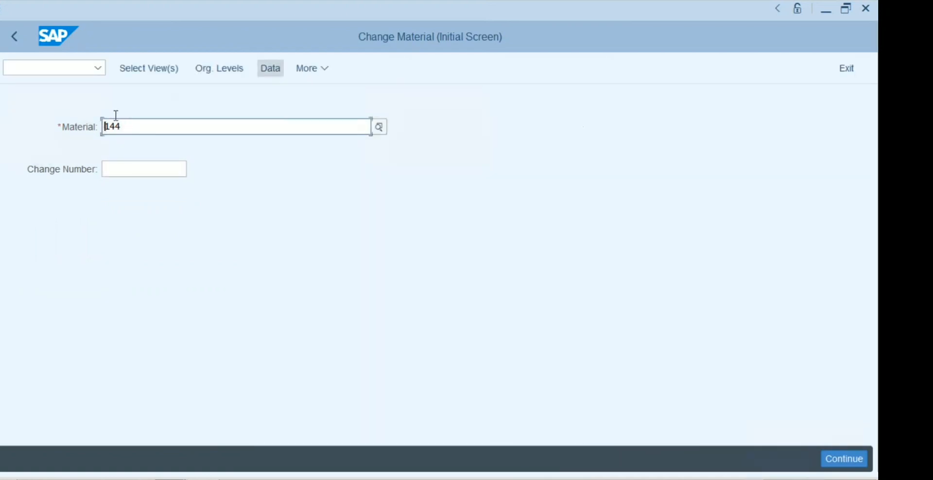
Display the Accounting 1 view of material 144 for plant PR11 in transaction MM03.
click(36, 66)
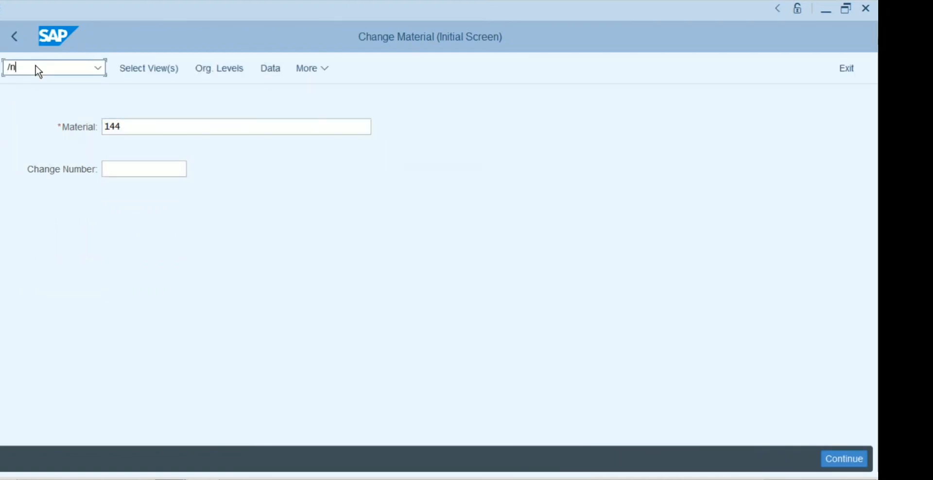
text(/nmm03)
key(Return)
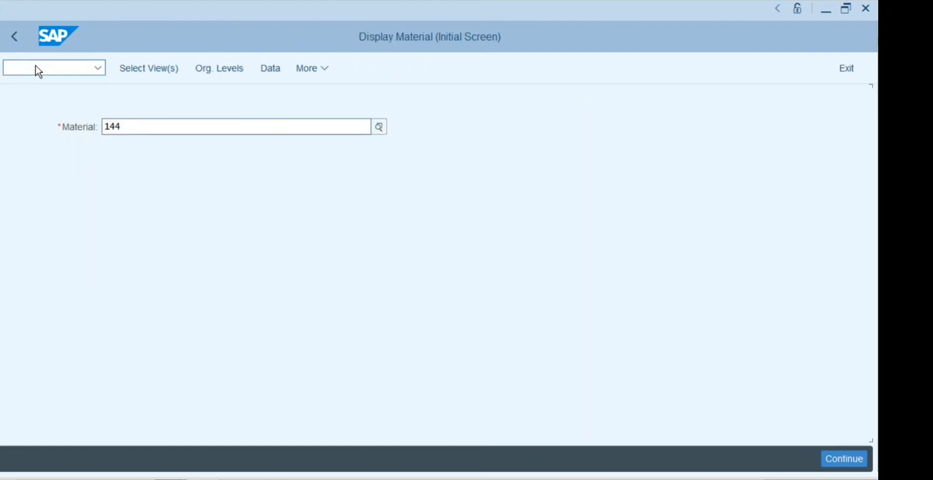
key(Return)
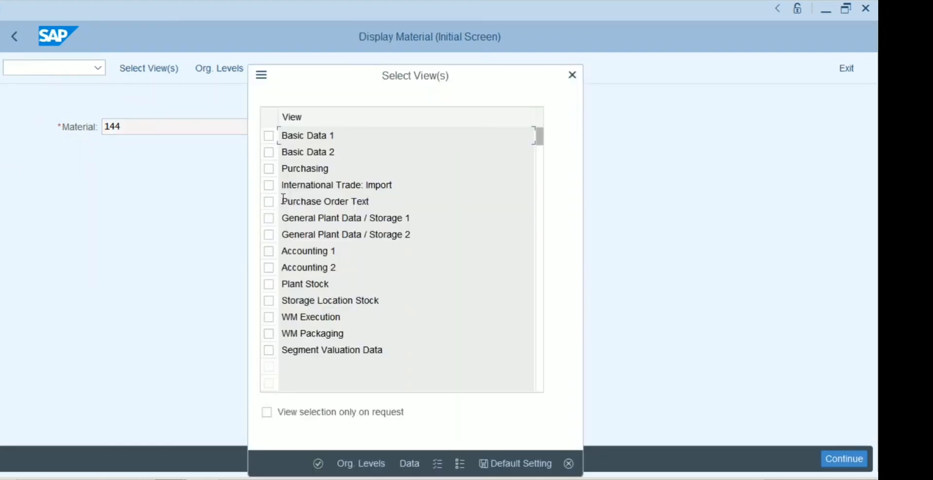
click(318, 464)
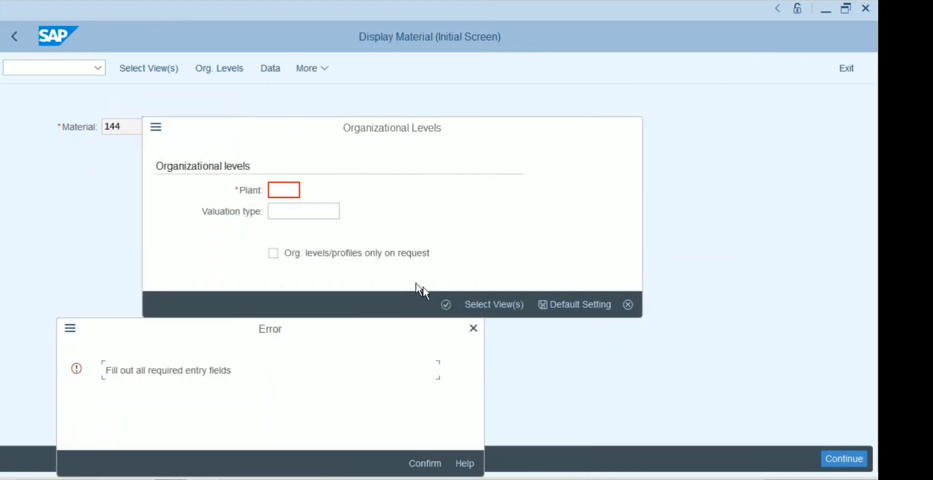
click(474, 330)
text(p)
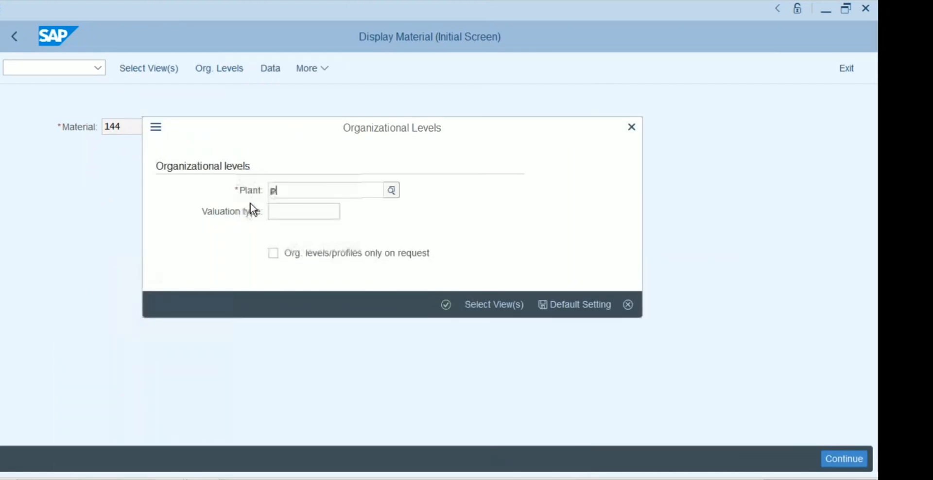
text(r11)
key(Return)
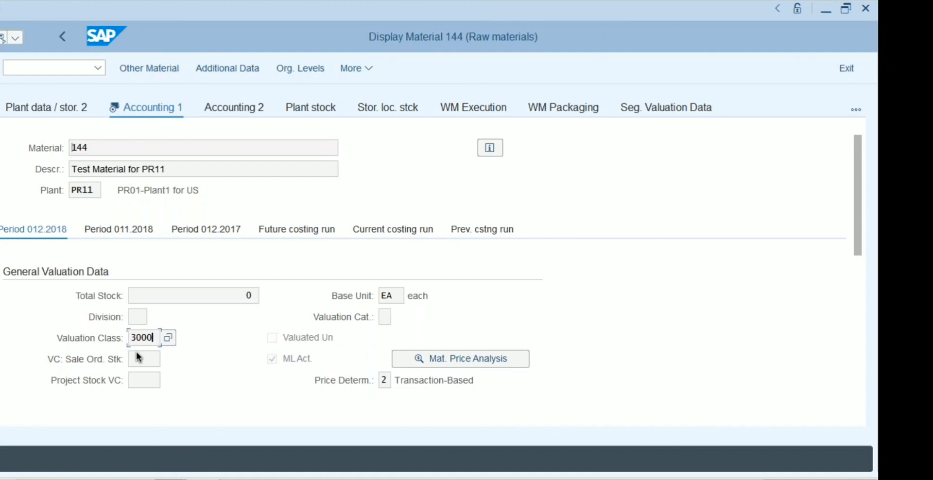
Open a new GUI window alongside the displayed material.
click(2, 19)
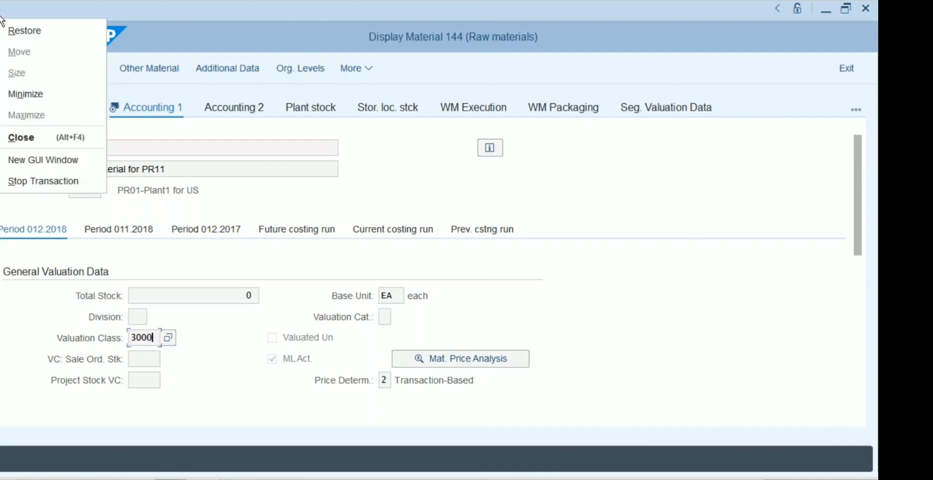
click(27, 160)
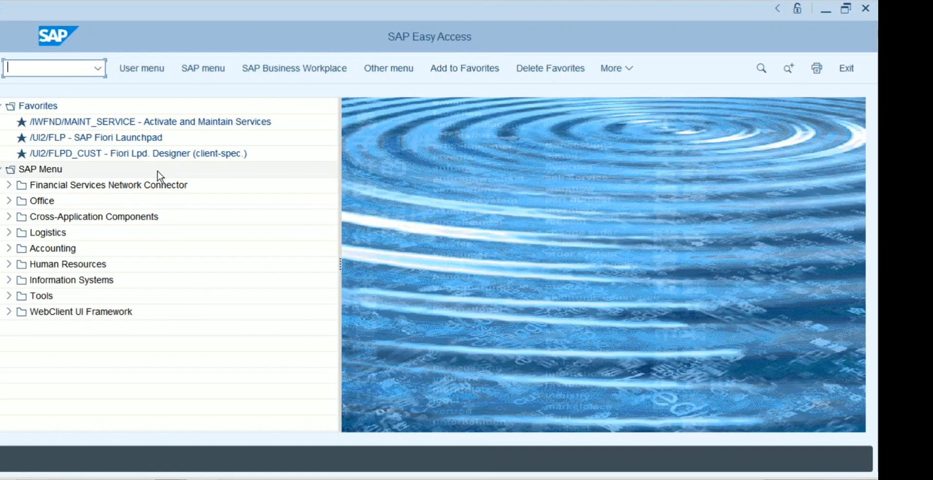
Display the account assignments of inventory posting procedure BSX for chart of accounts INT in transaction OBYC.
text(obyc)
key(Return)
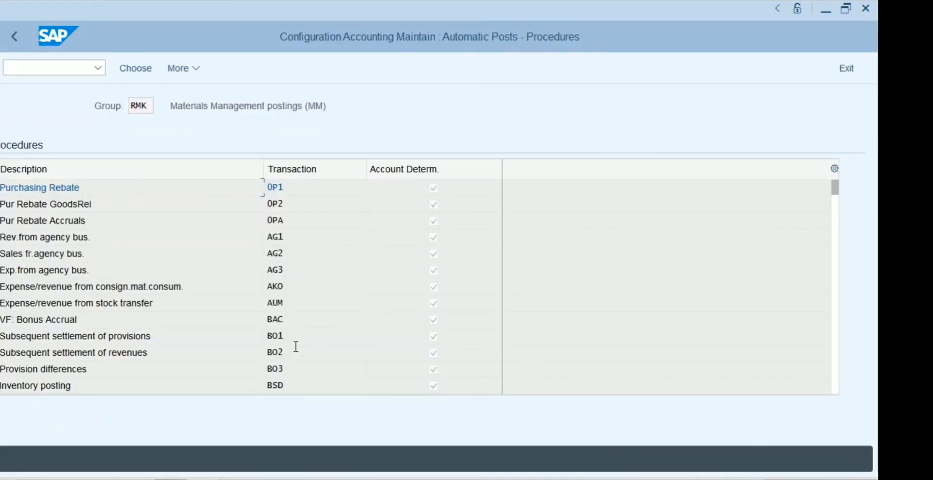
click(298, 353)
scroll(837, 344, down, 3)
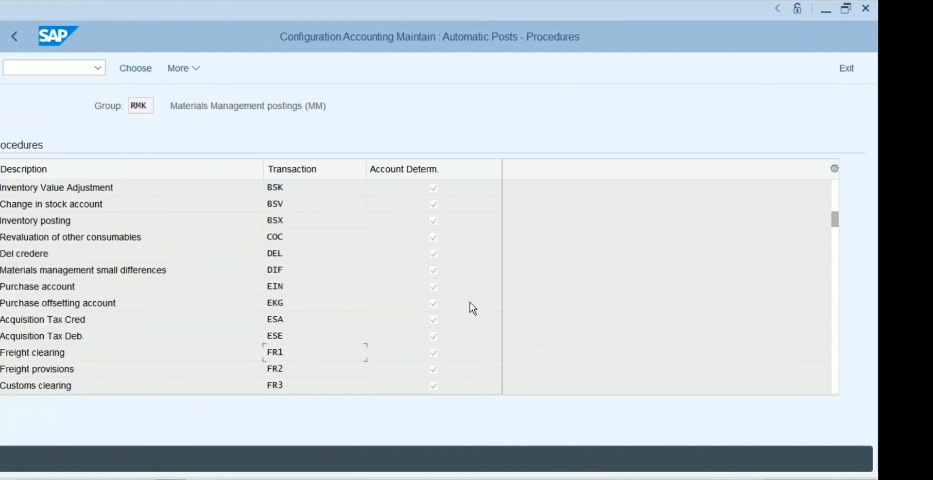
double_click(281, 221)
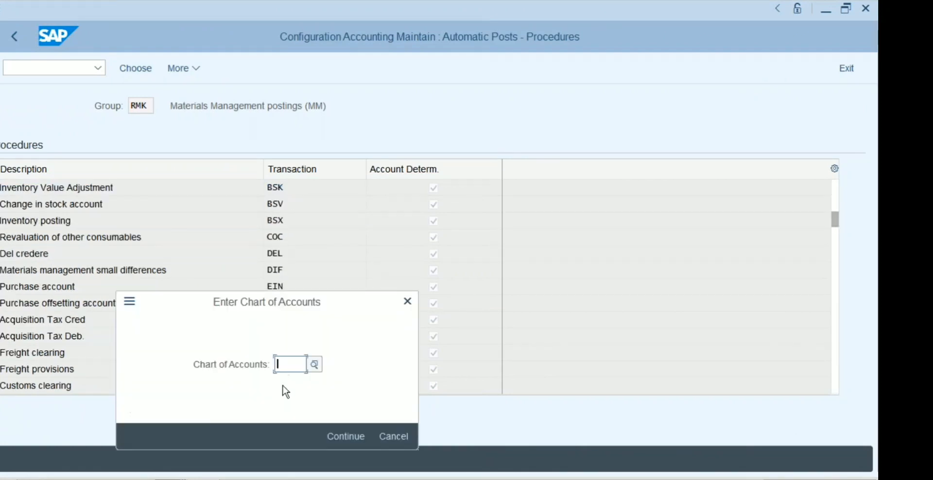
text(int)
key(Return)
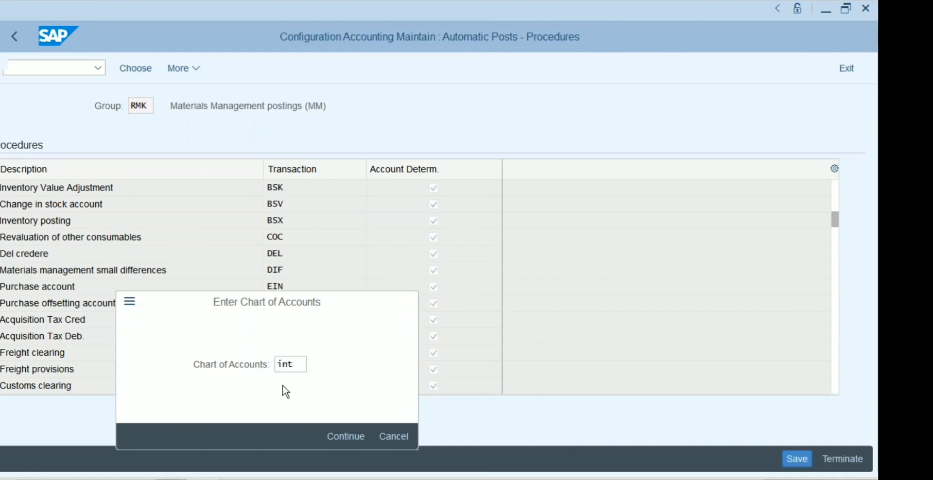
Check which G/L account is assigned to valuation class 3000, both without a valuation modifier and with modifier 0001.
click(86, 209)
double_click(87, 209)
double_click(175, 204)
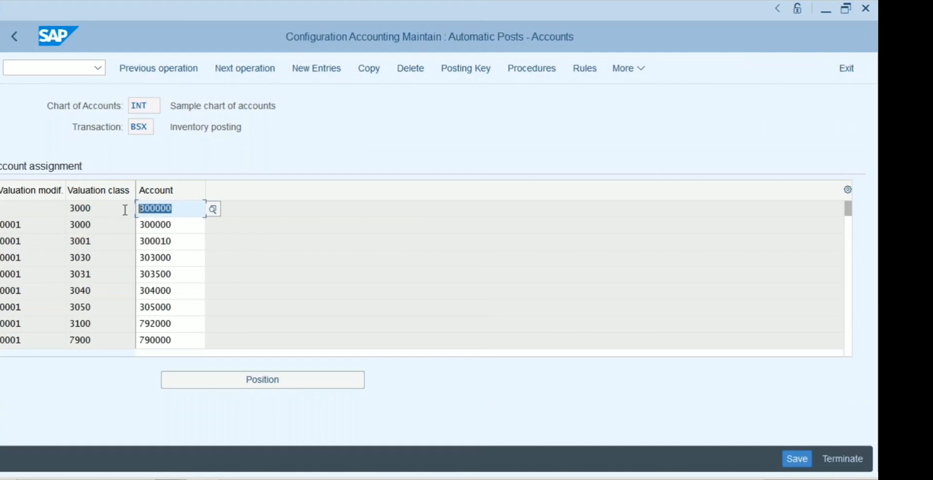
click(112, 221)
click(30, 225)
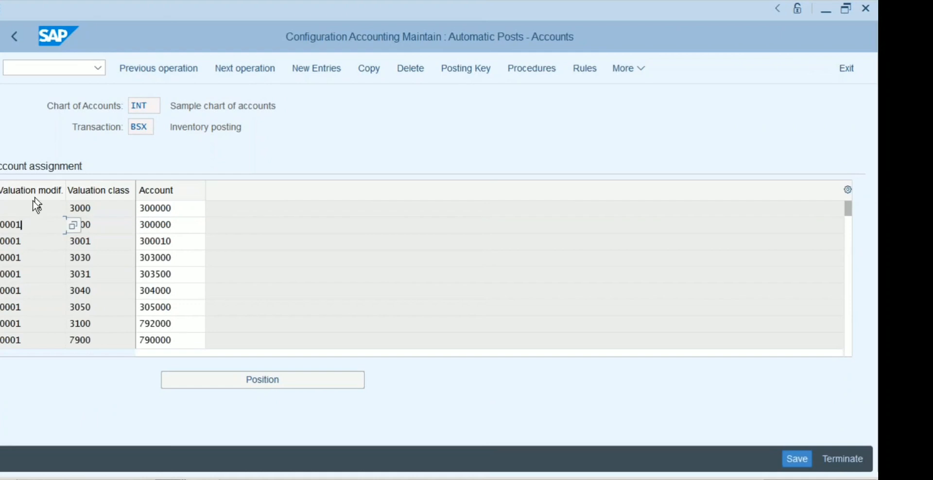
click(100, 228)
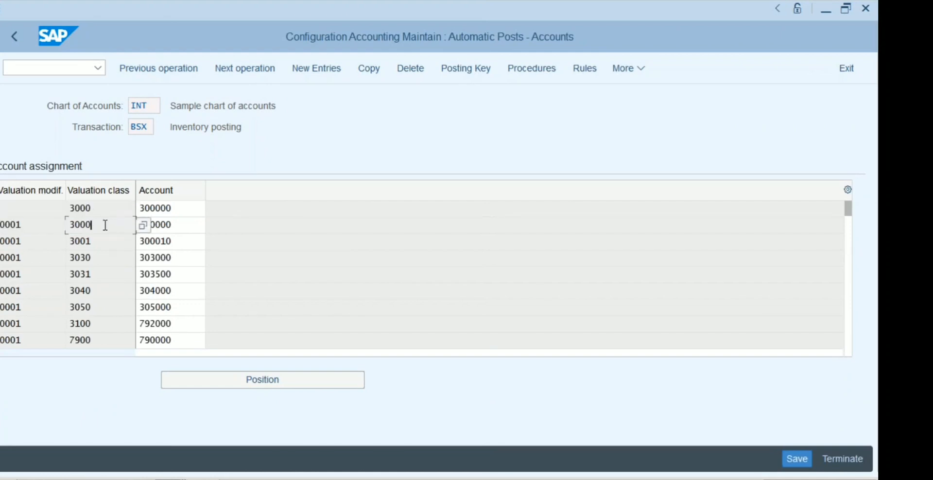
click(147, 224)
double_click(146, 225)
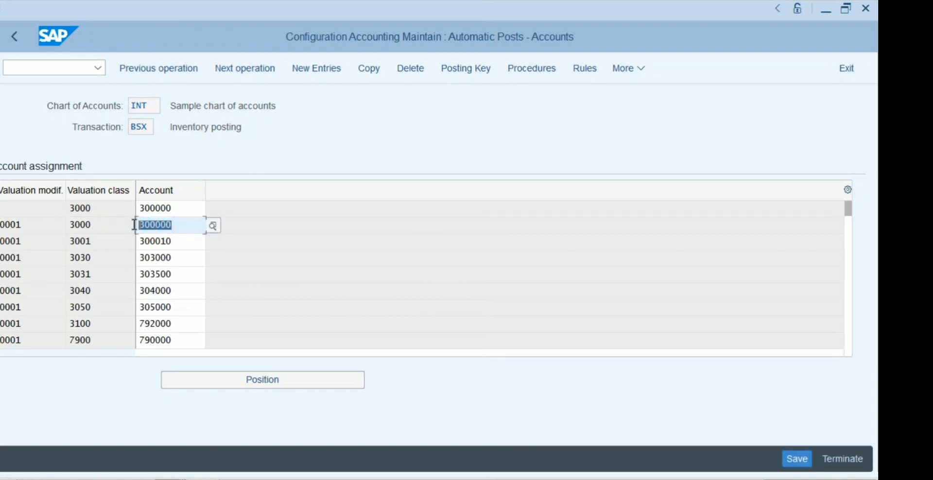